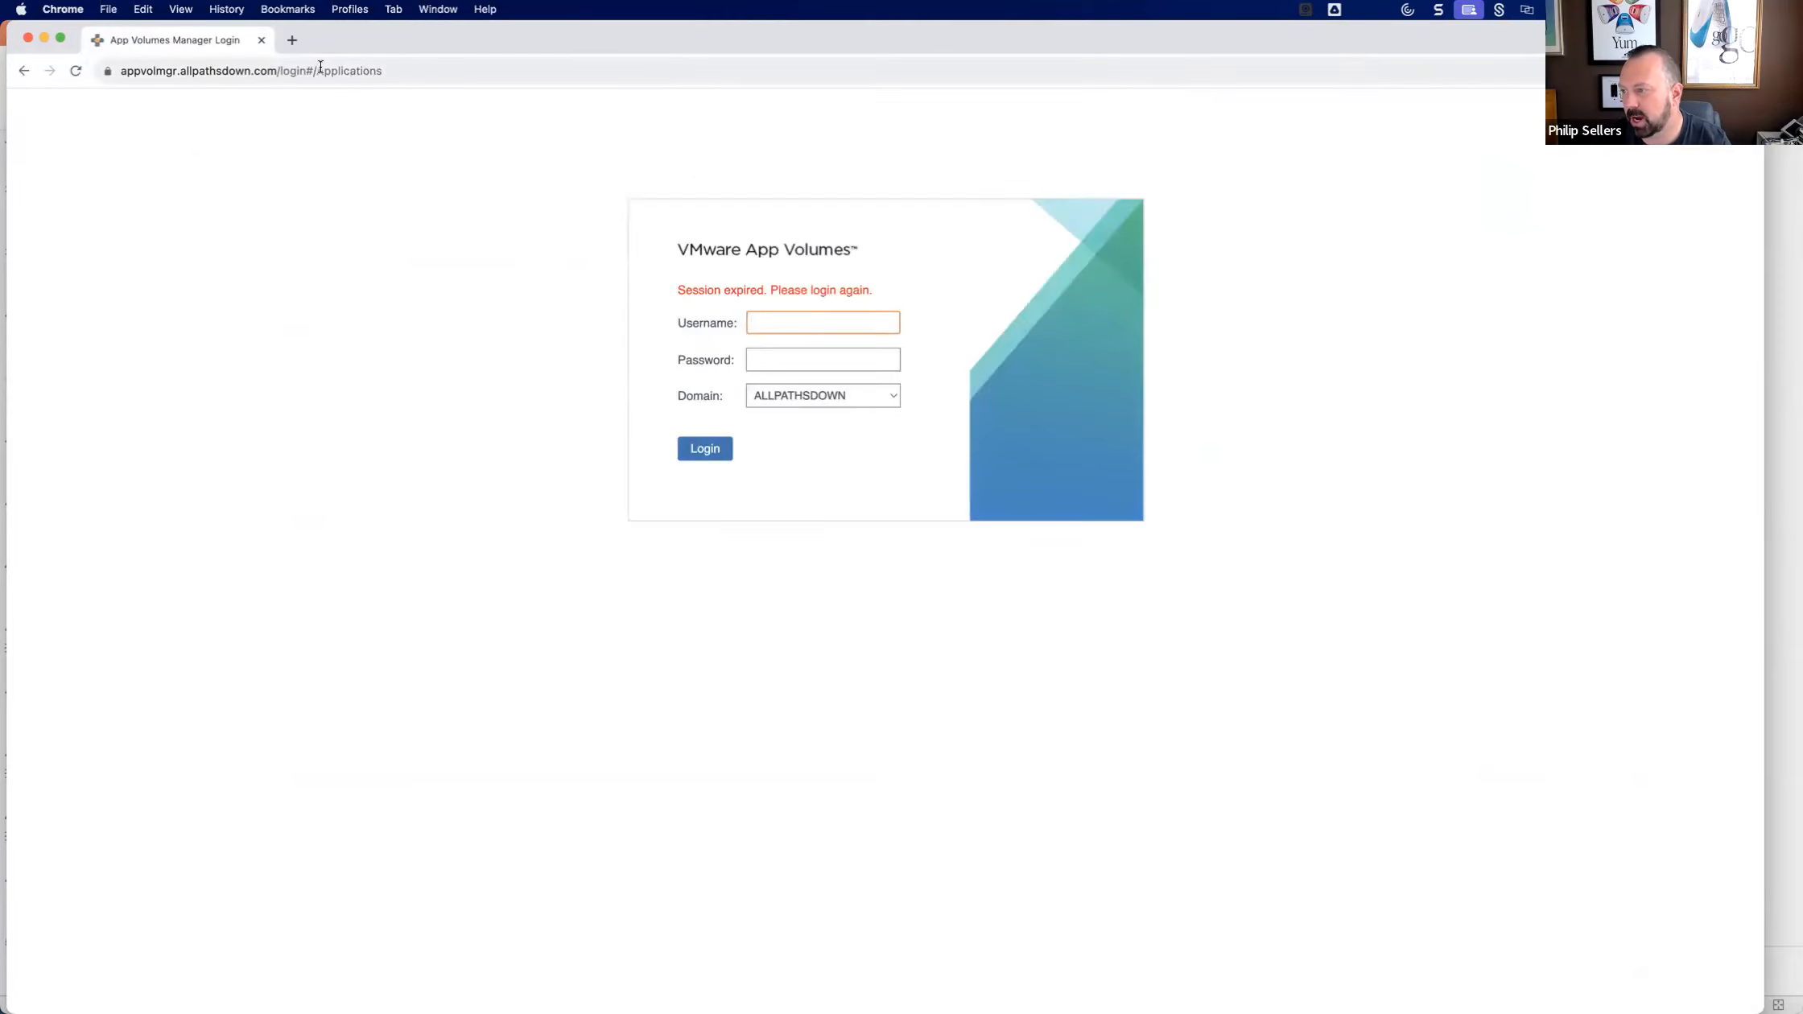
# Reload the App Volumes Manager login page without the trailing Applications path in its address.
pyautogui.moveTo(282, 72); pyautogui.dragTo(511, 61)
pyautogui.press('BackSpace')
pyautogui.press('Return')
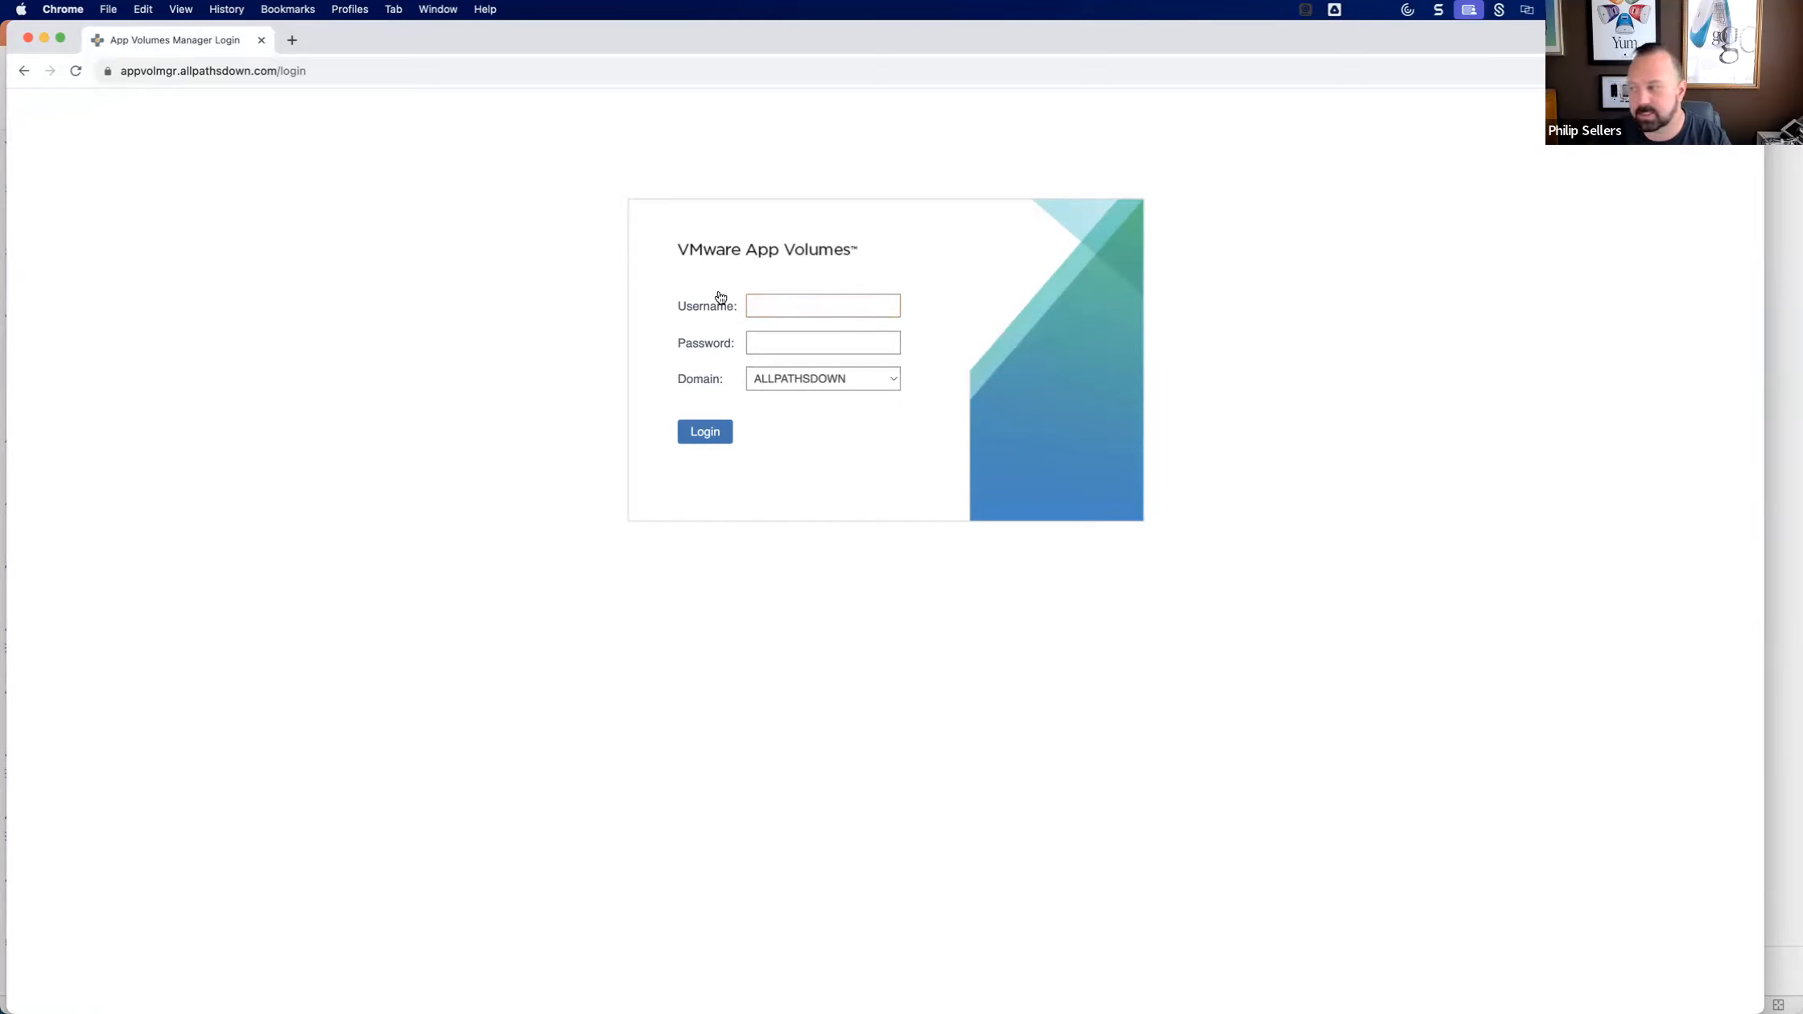
# Log in to App Volumes Manager with the account username and password for the ALLPATHSDOWN domain, and dismiss the notices.
pyautogui.click(809, 304)
pyautogui.write('da_sellephi')
pyautogui.press('Tab')
pyautogui.write('•••••••••••••')
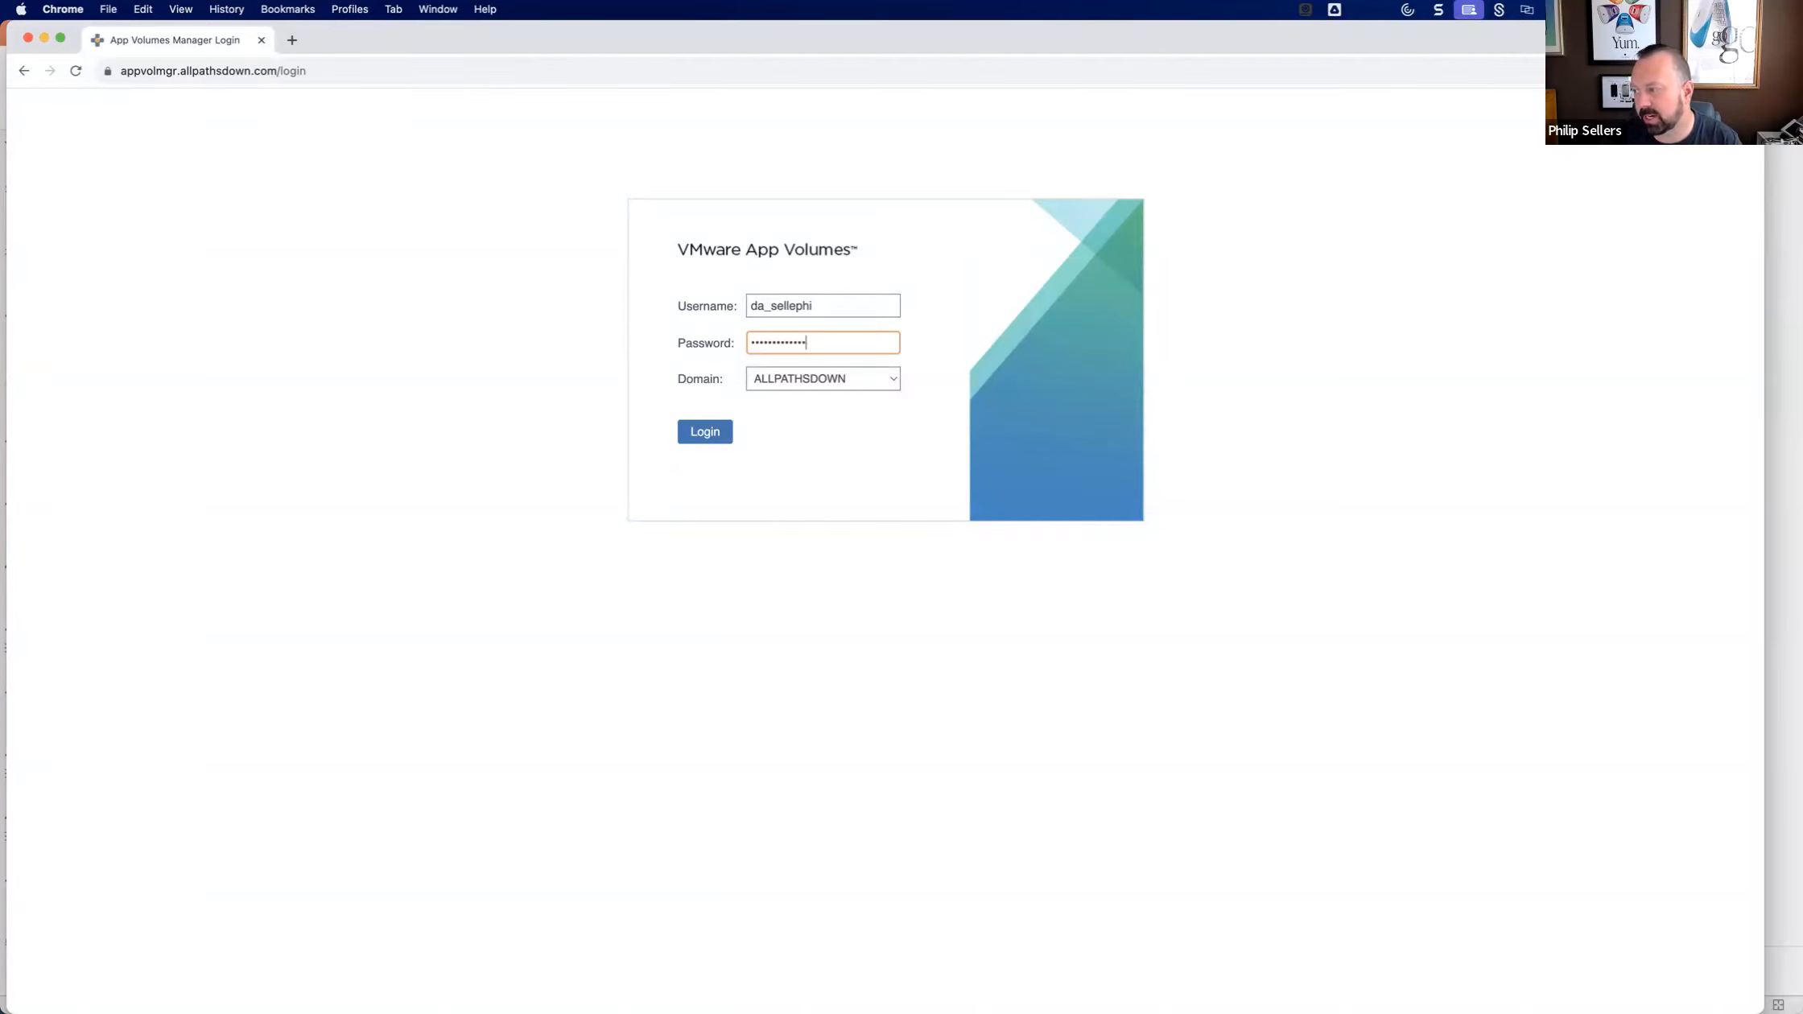
pyautogui.press('Return')
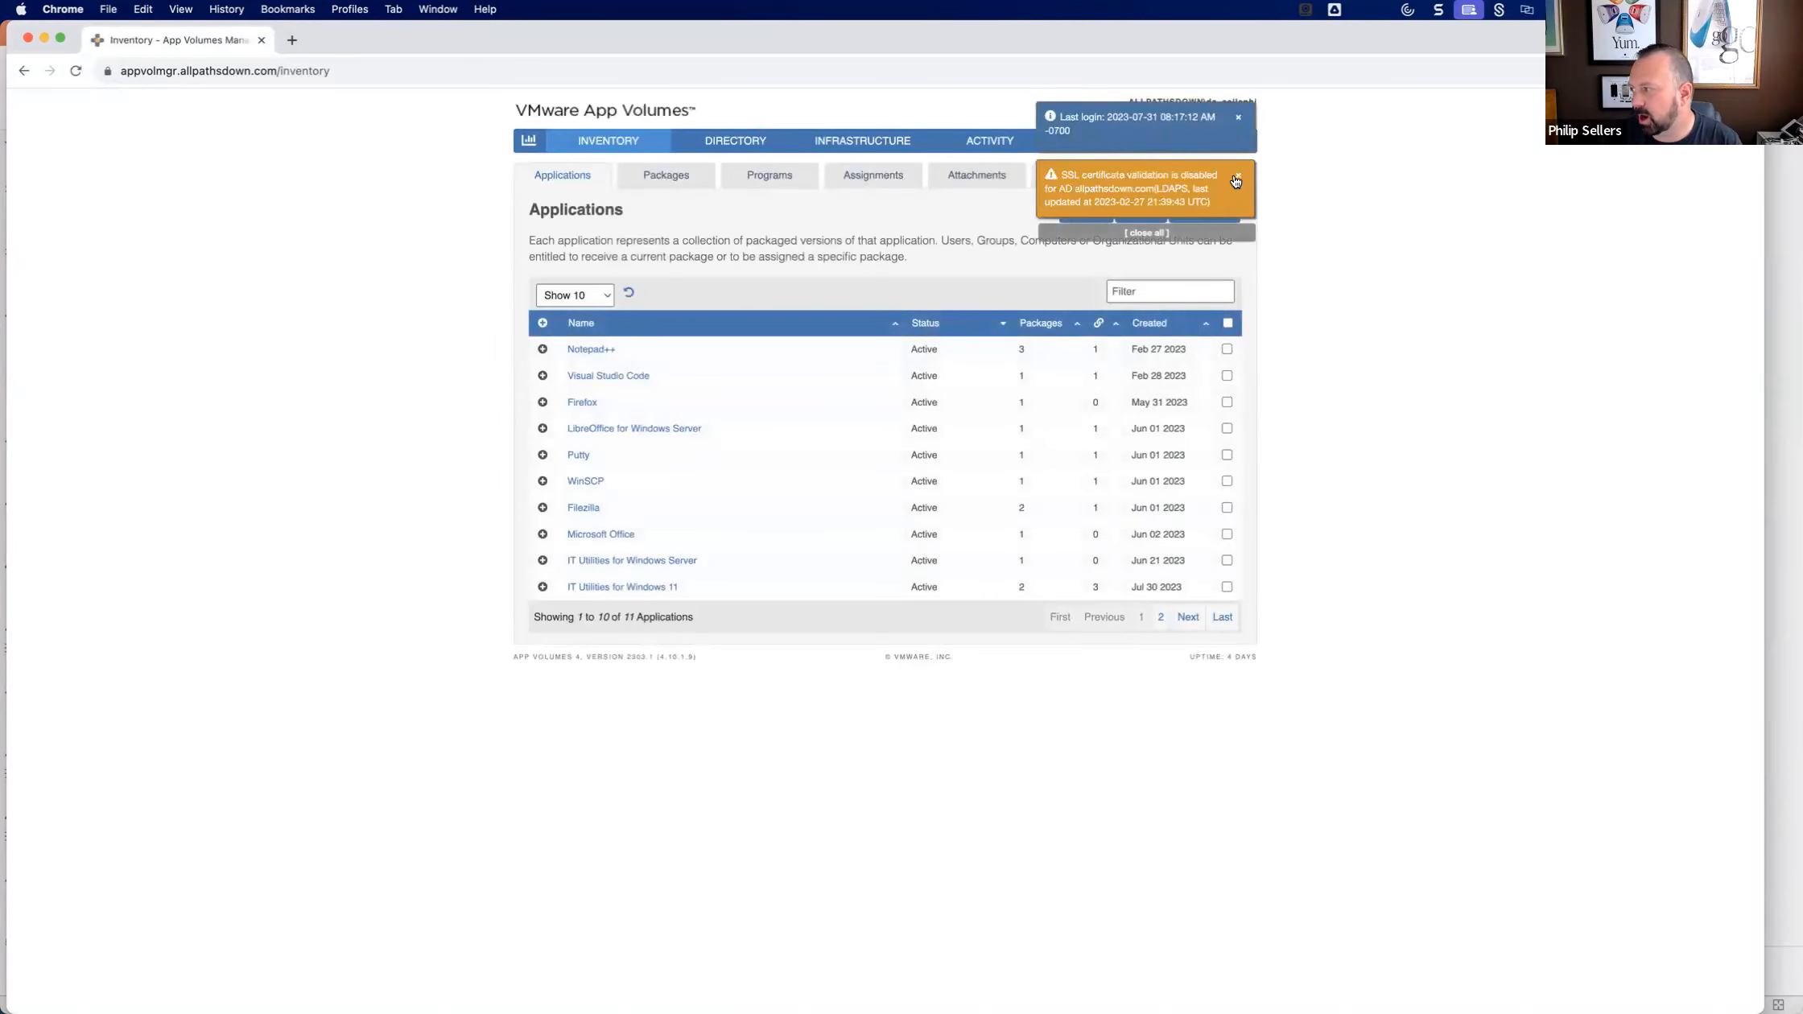
pyautogui.click(1236, 176)
pyautogui.click(1239, 118)
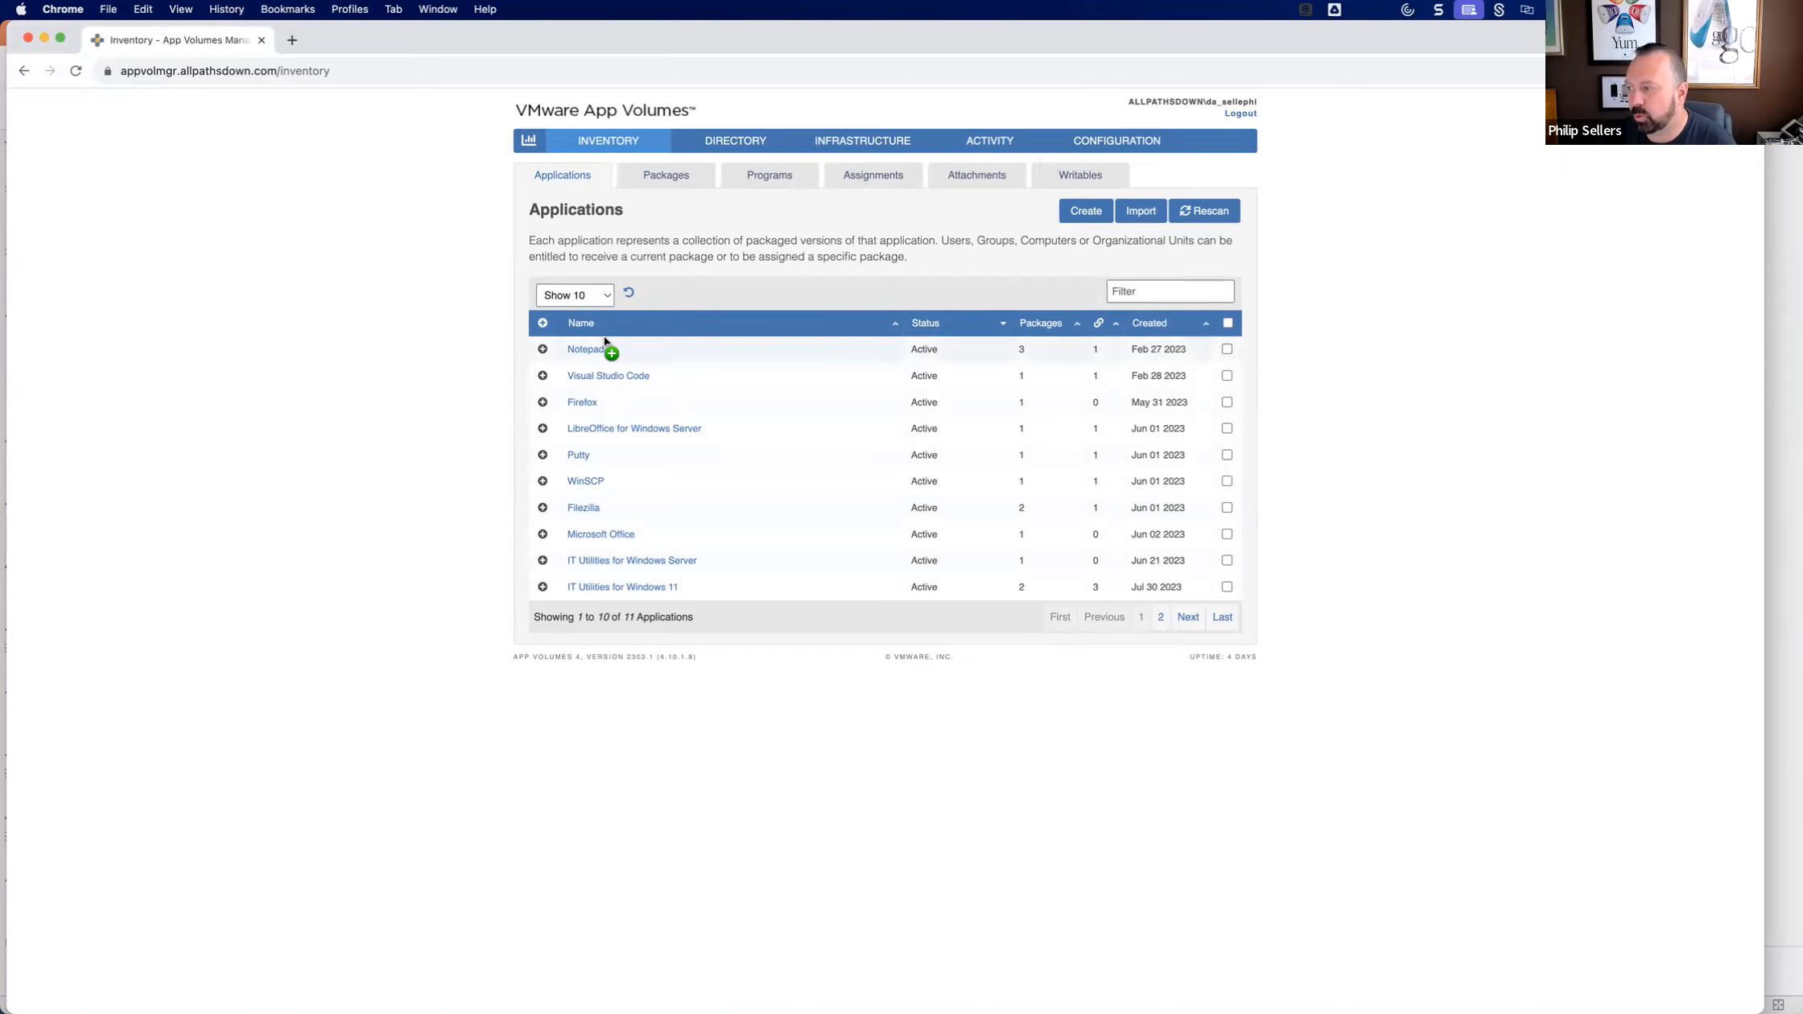
# Review the applications list and the package details of Filezilla 3.65.0 and Filezilla 3.64.0, including their CURRENT marker options.
pyautogui.moveTo(601, 351); pyautogui.dragTo(595, 578)
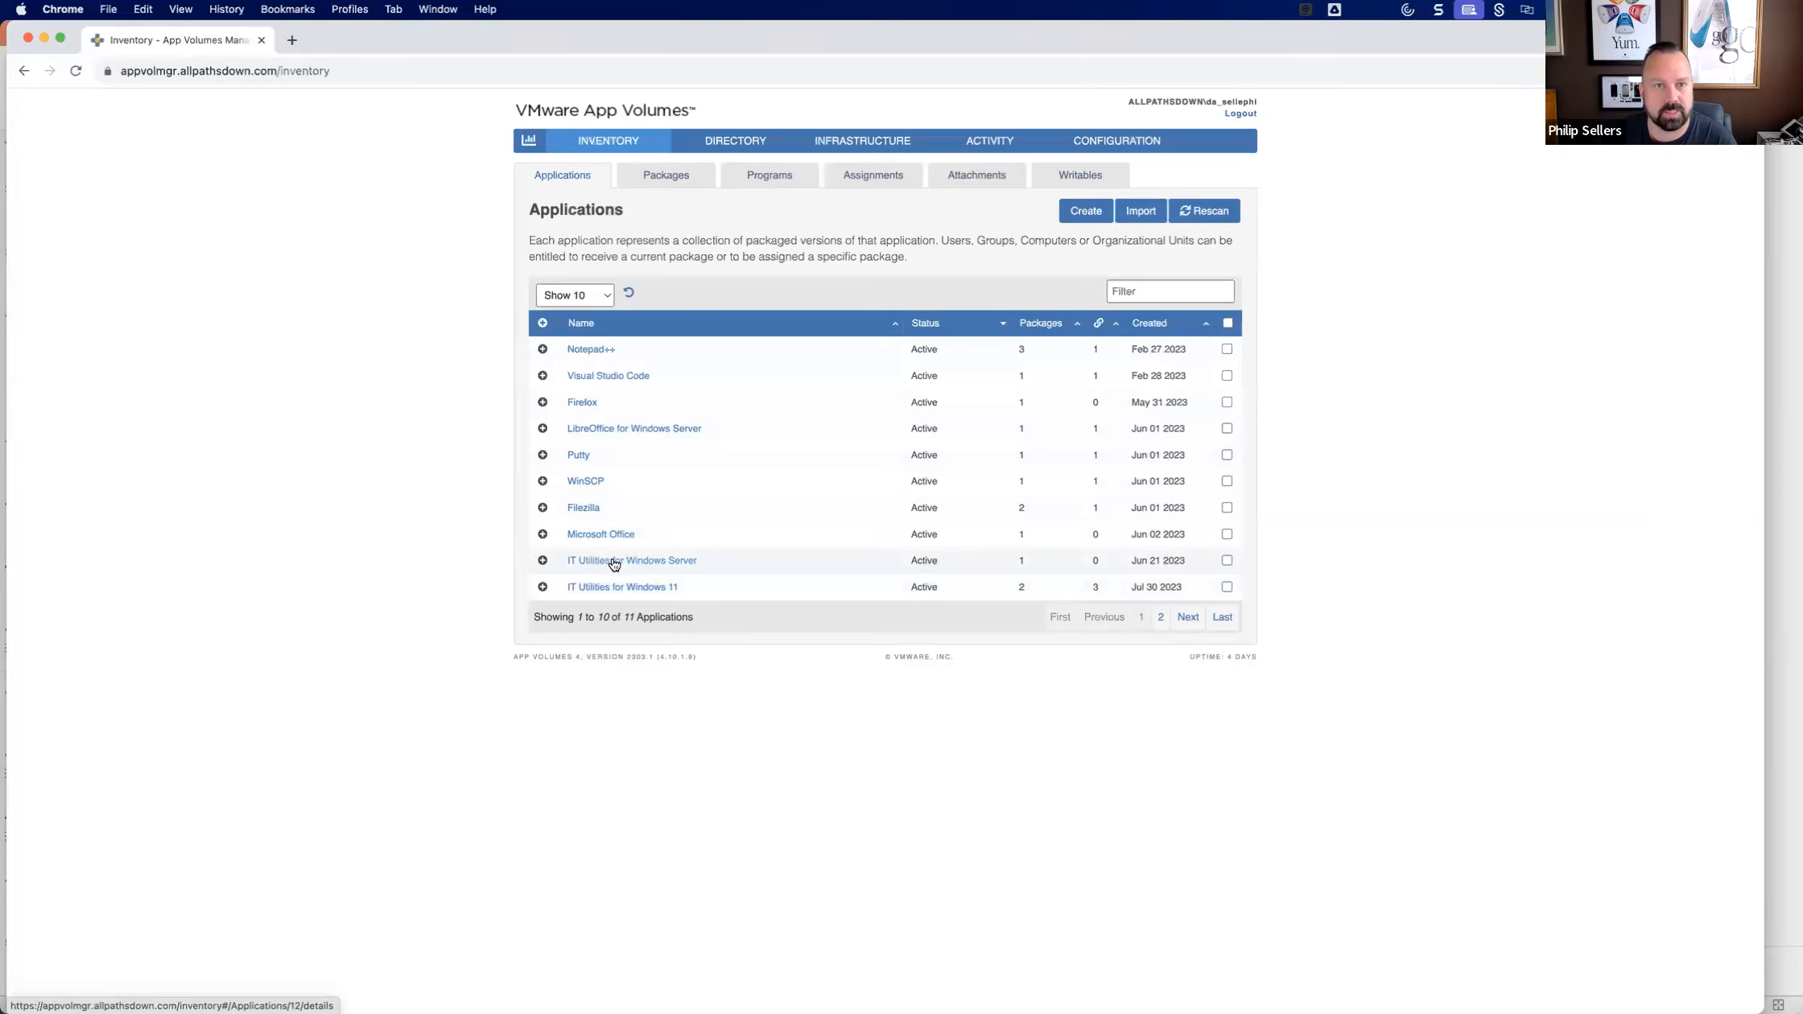
pyautogui.moveTo(605, 548); pyautogui.dragTo(579, 354)
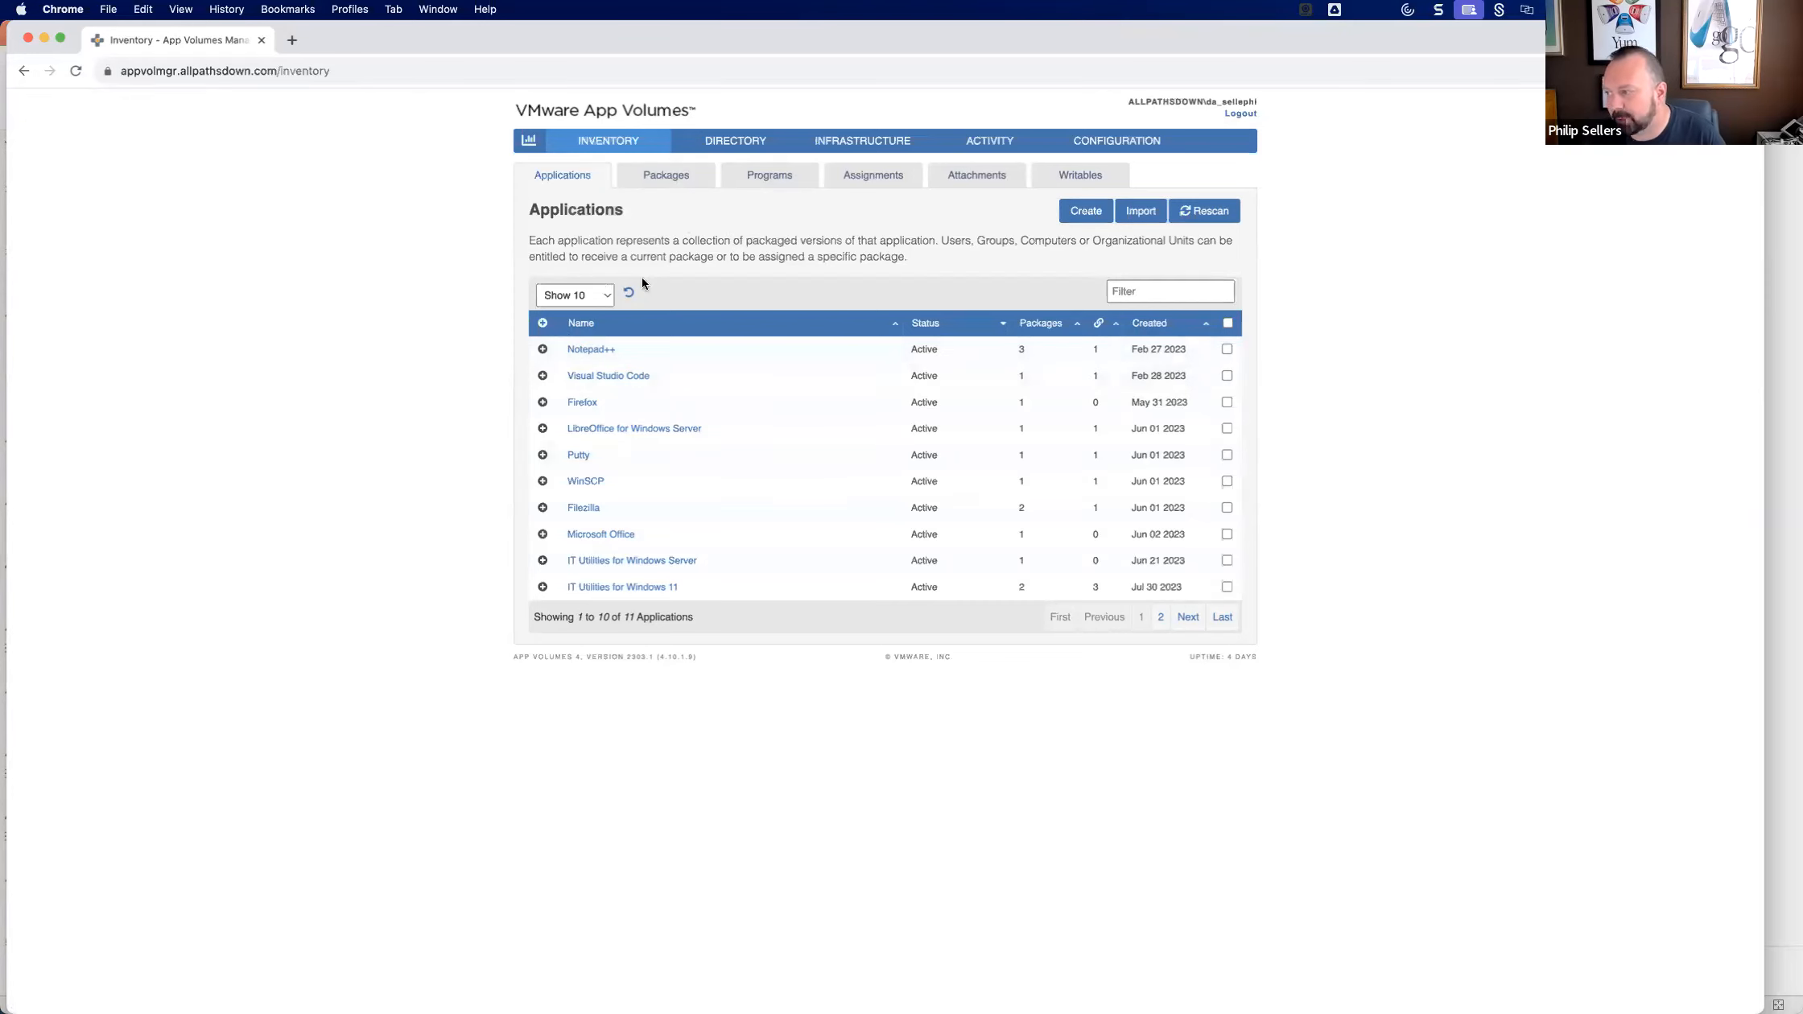
pyautogui.click(656, 187)
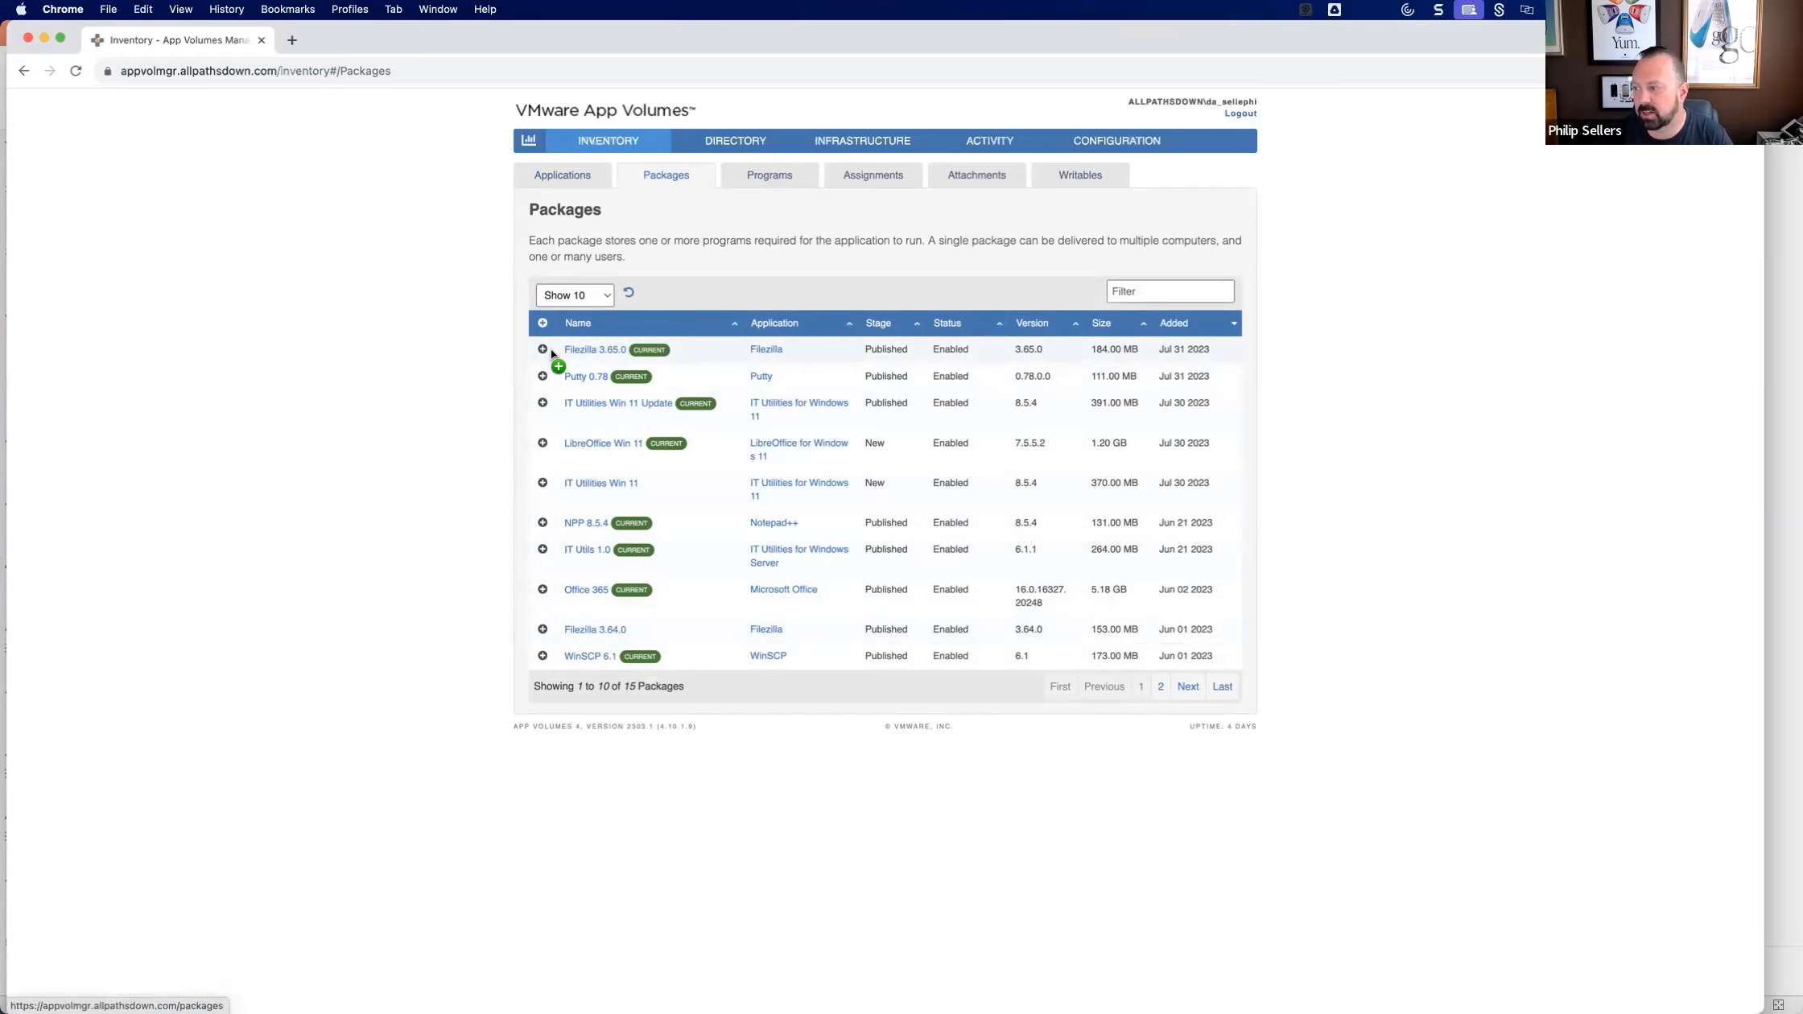
pyautogui.click(600, 349)
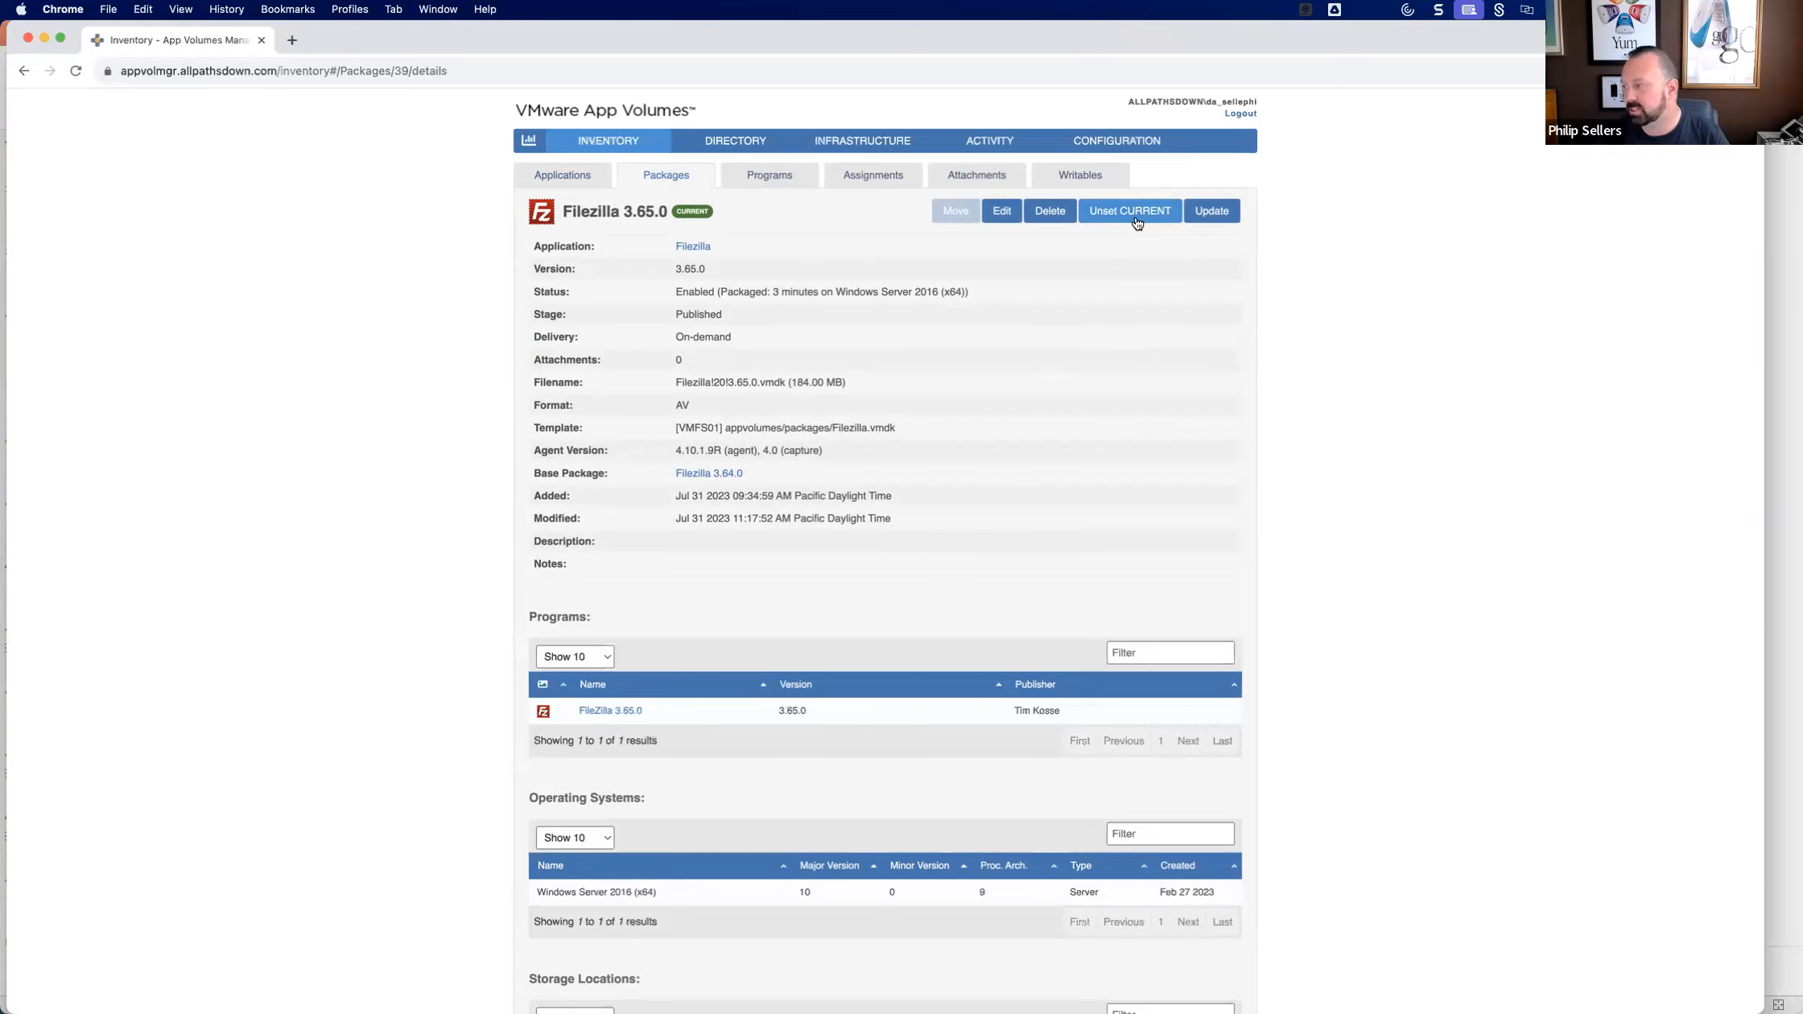
pyautogui.click(672, 184)
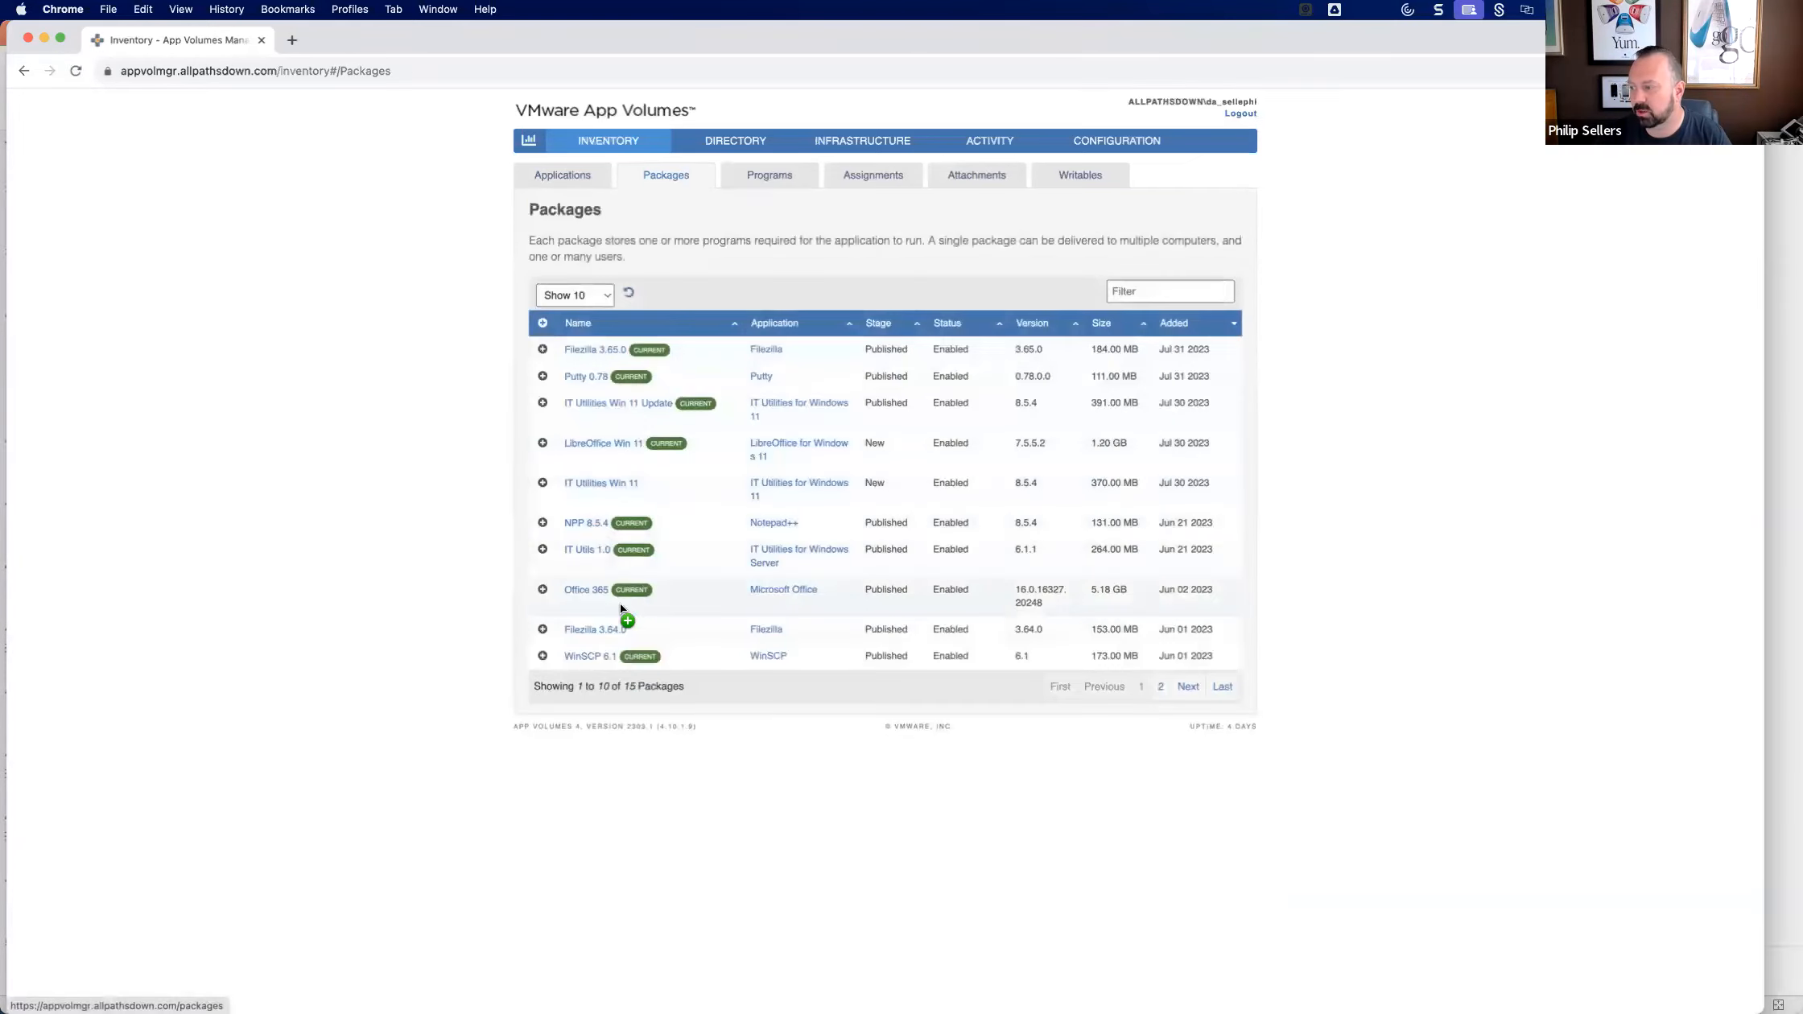
pyautogui.click(586, 631)
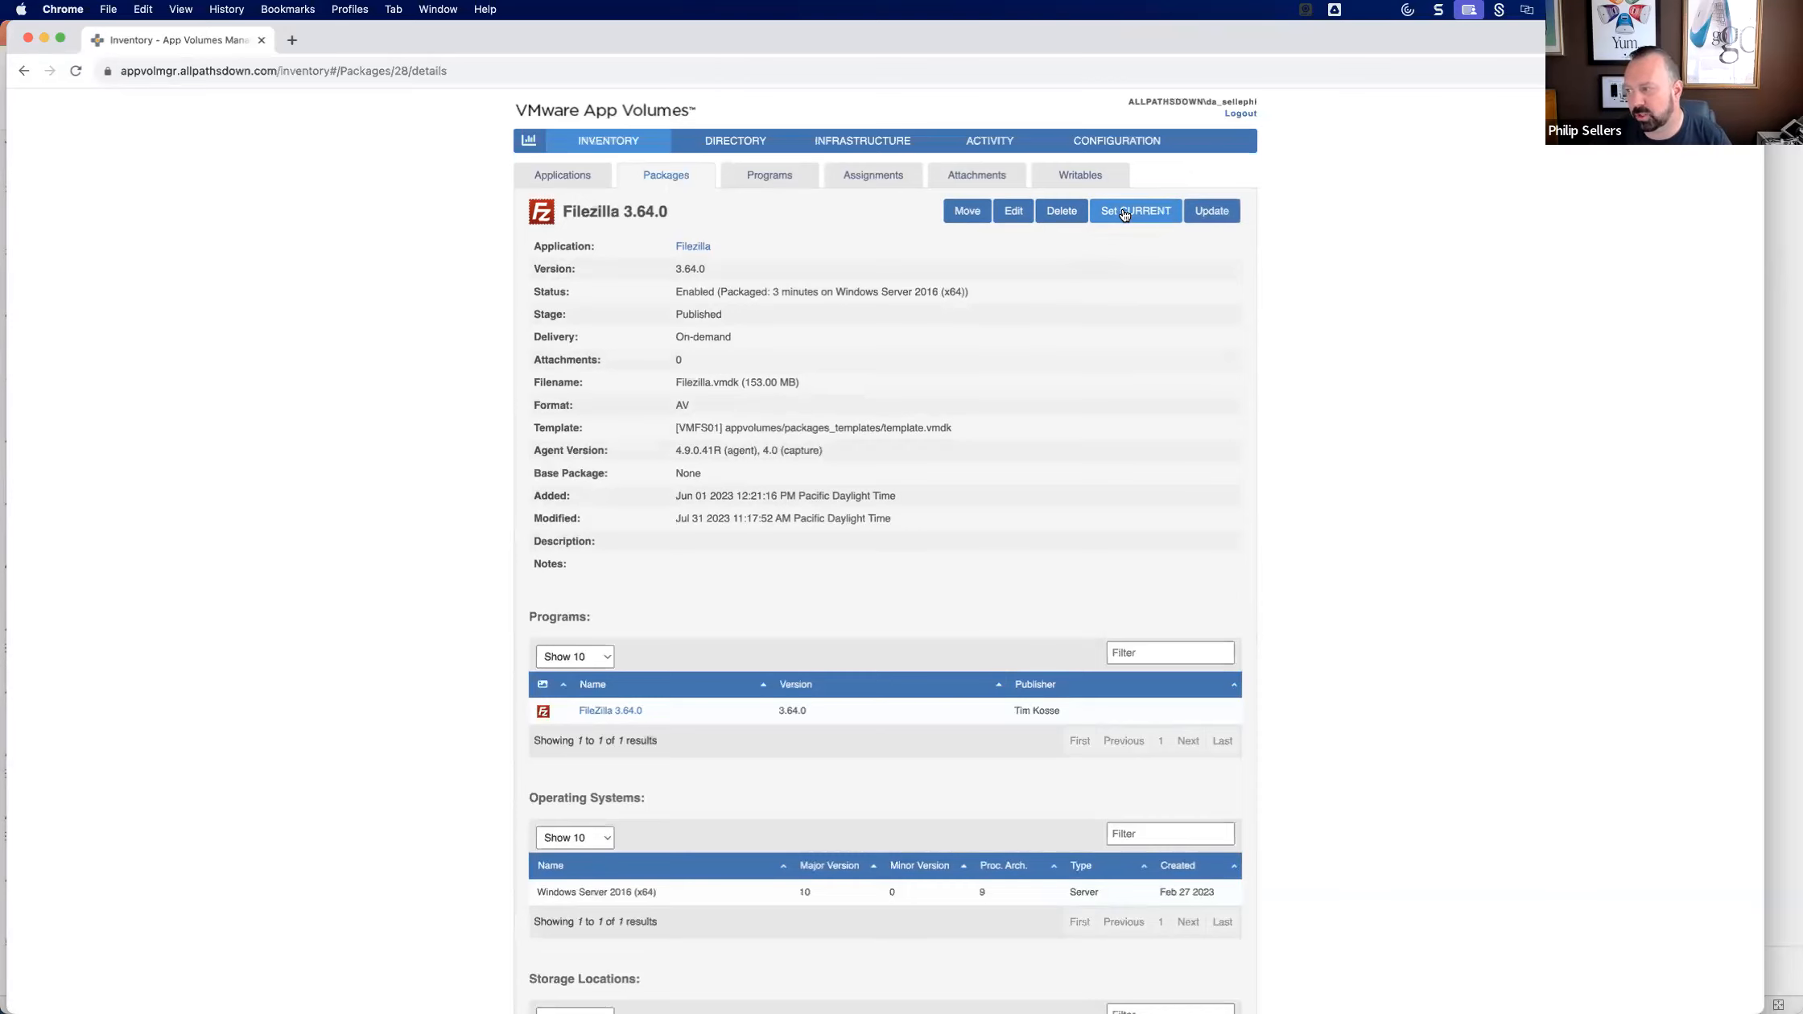
pyautogui.click(648, 177)
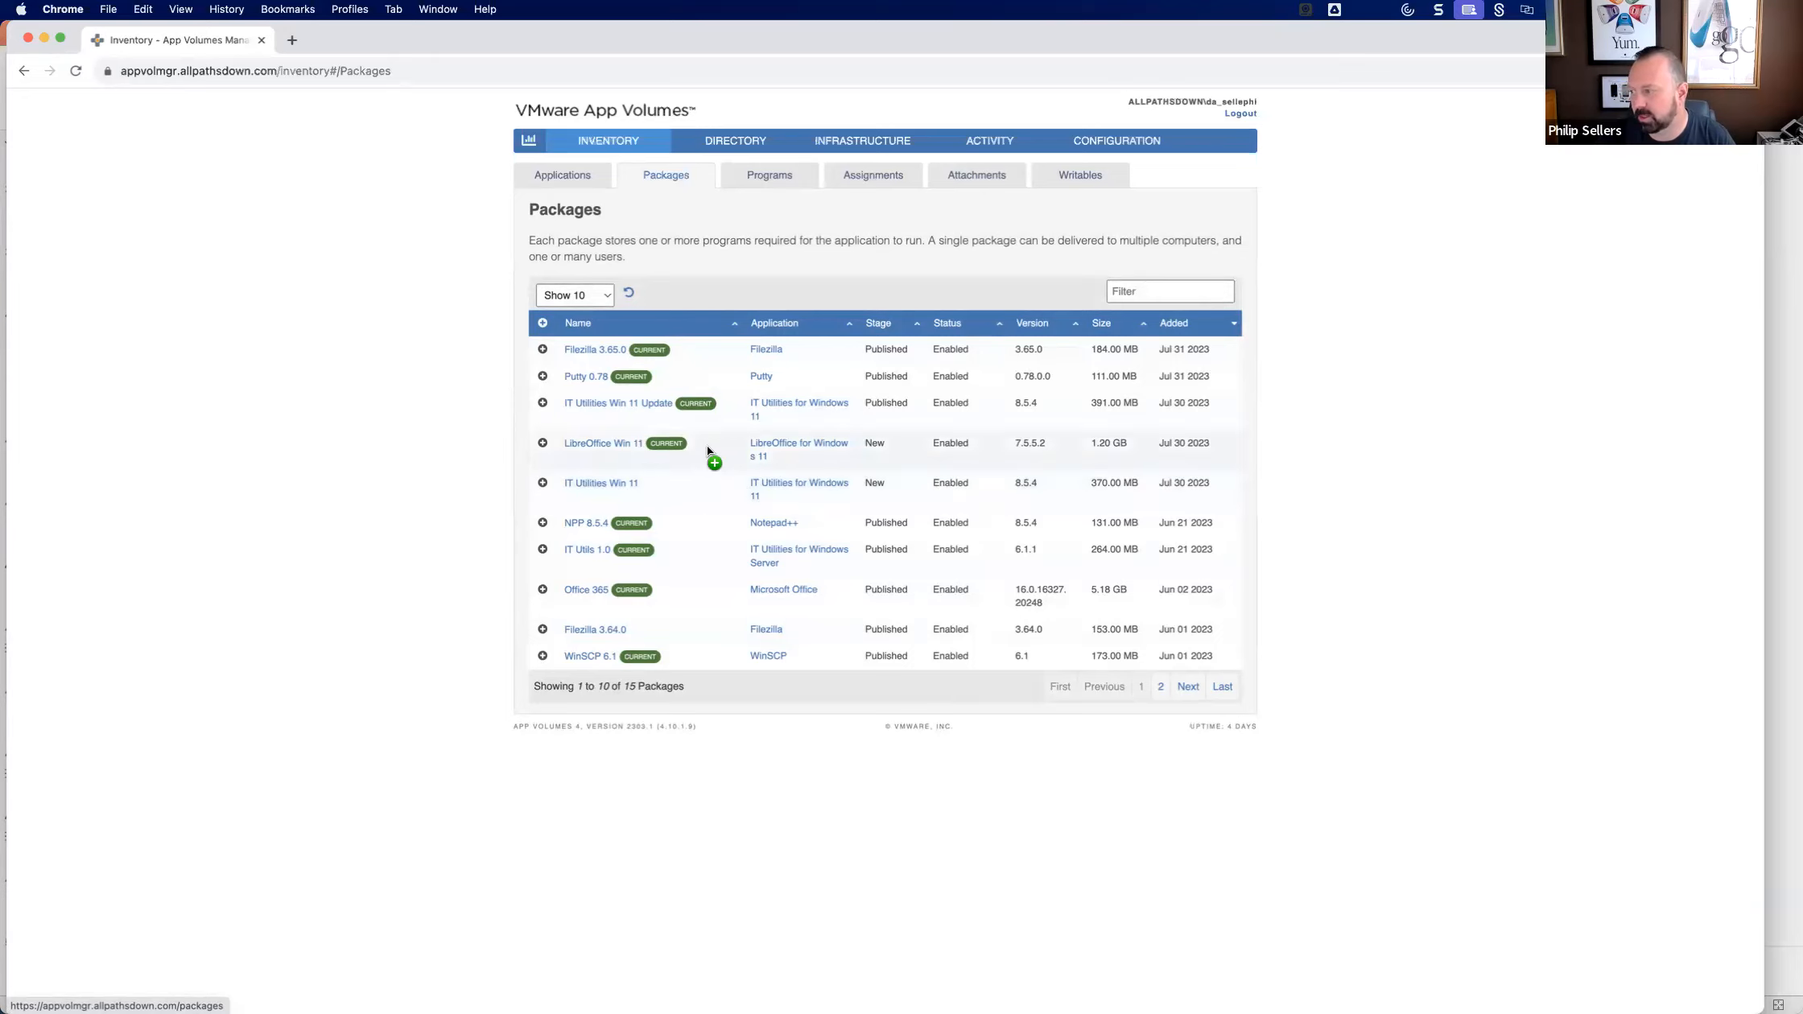
# Examine the programs inventory, comparing the Notepad++ version numbers across the packages.
pyautogui.click(763, 177)
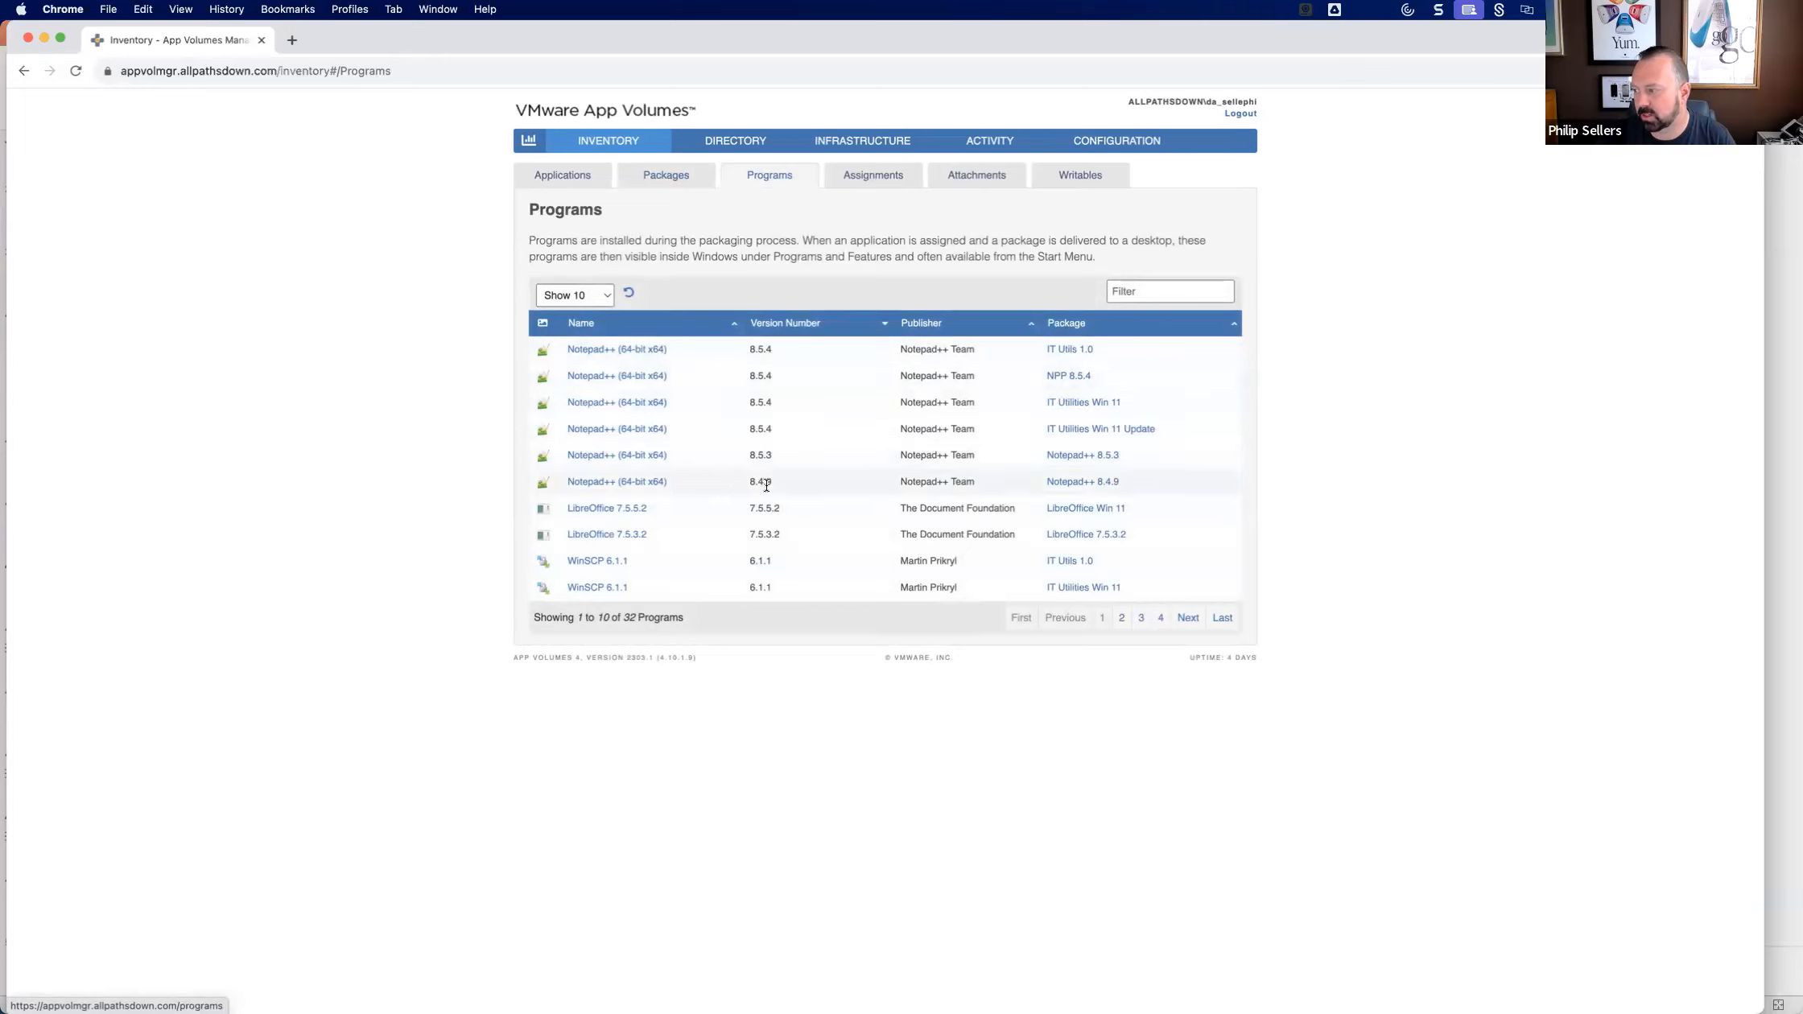
pyautogui.moveTo(777, 481); pyautogui.dragTo(748, 484)
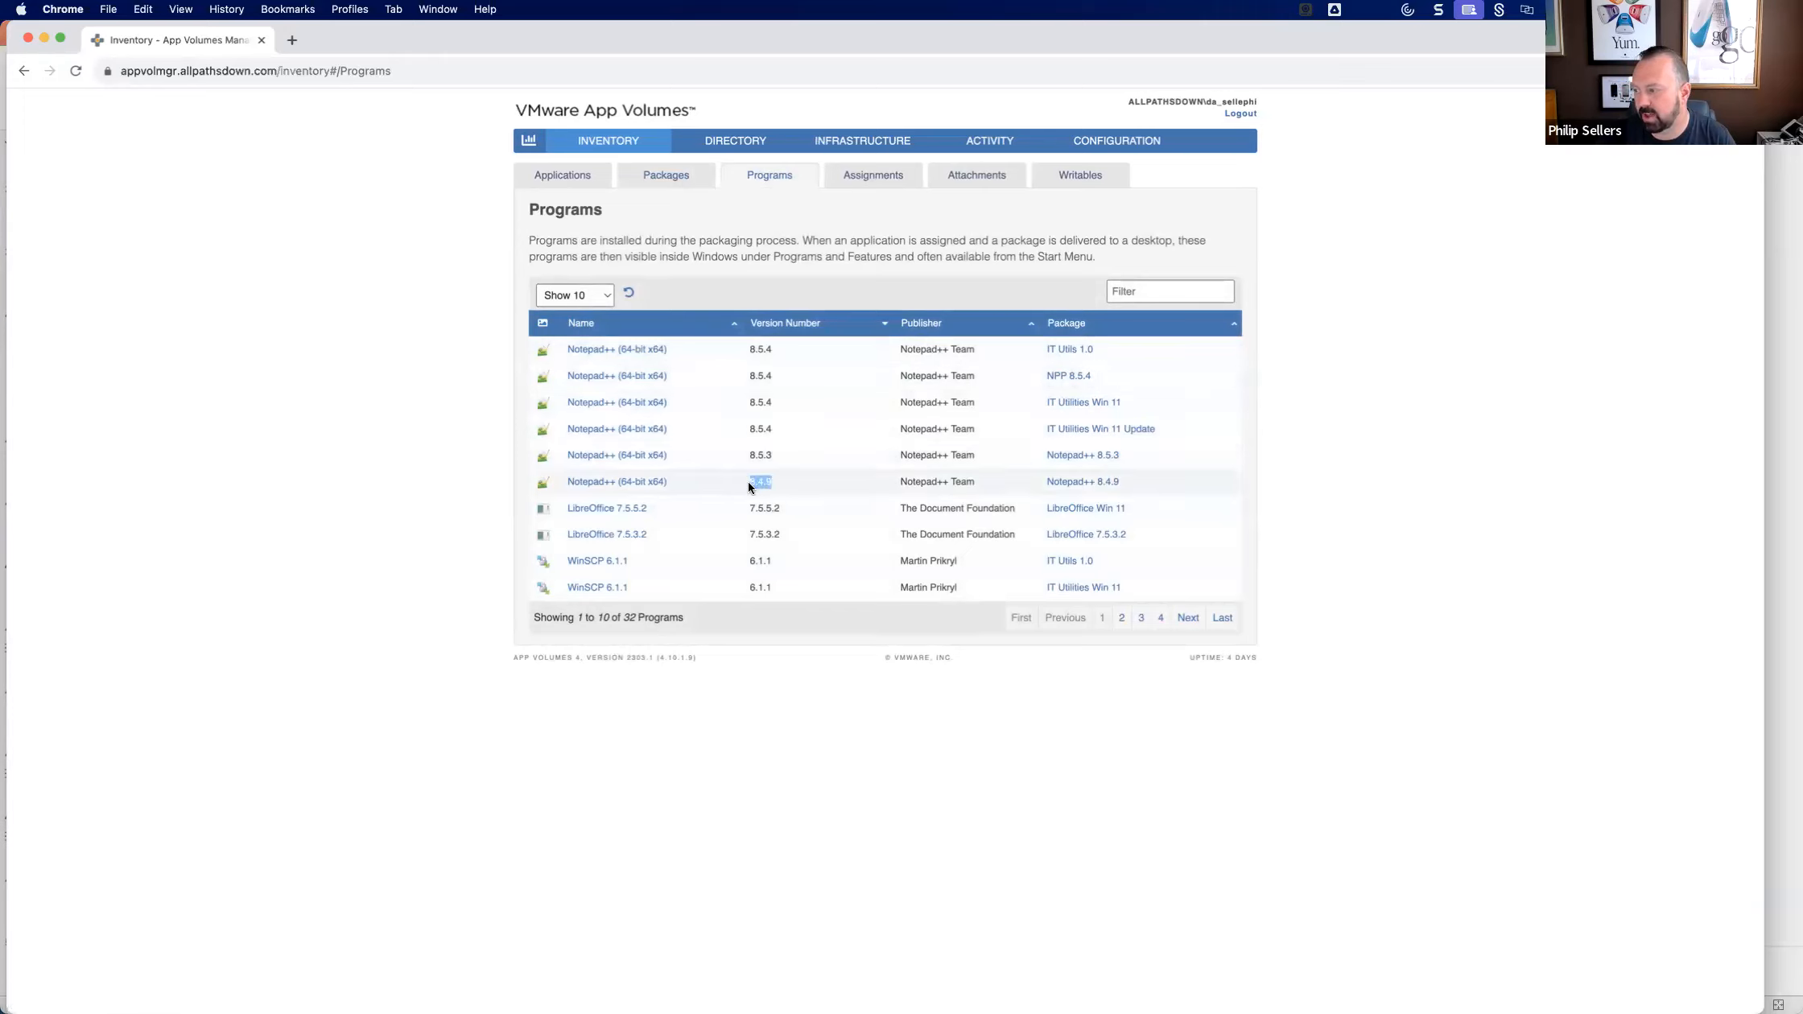
pyautogui.doubleClick(772, 452)
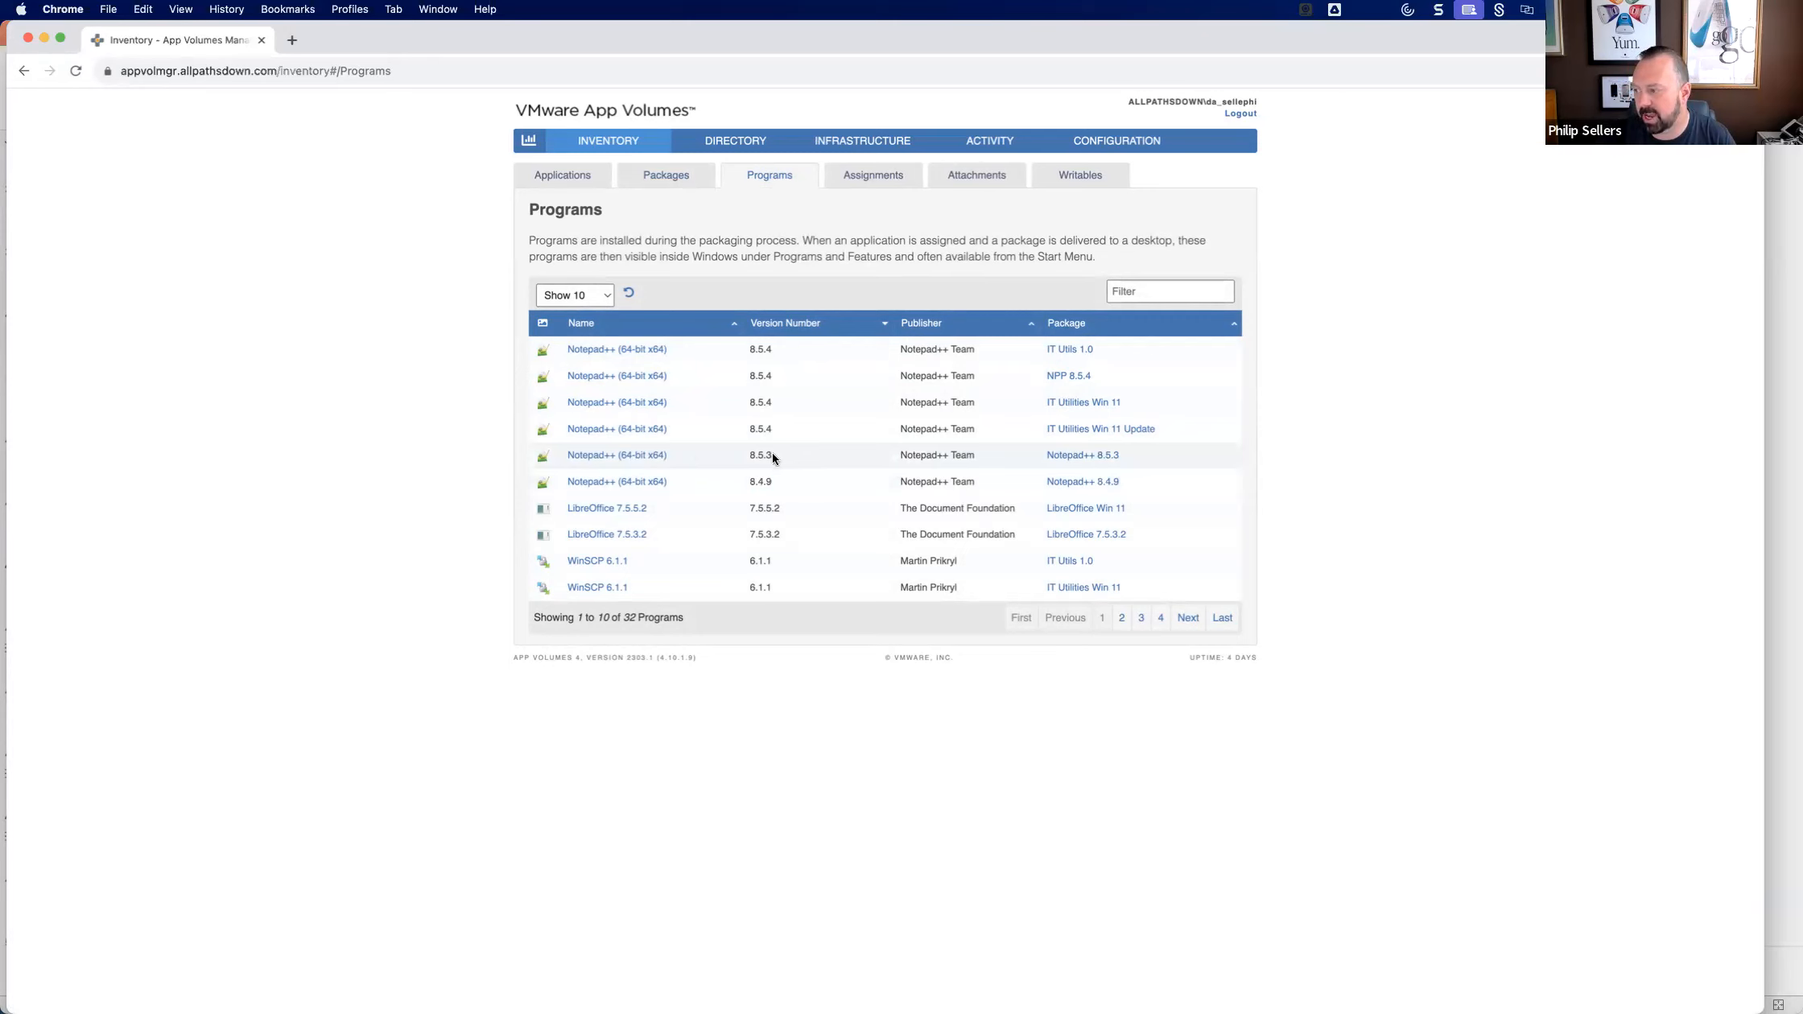
pyautogui.doubleClick(774, 427)
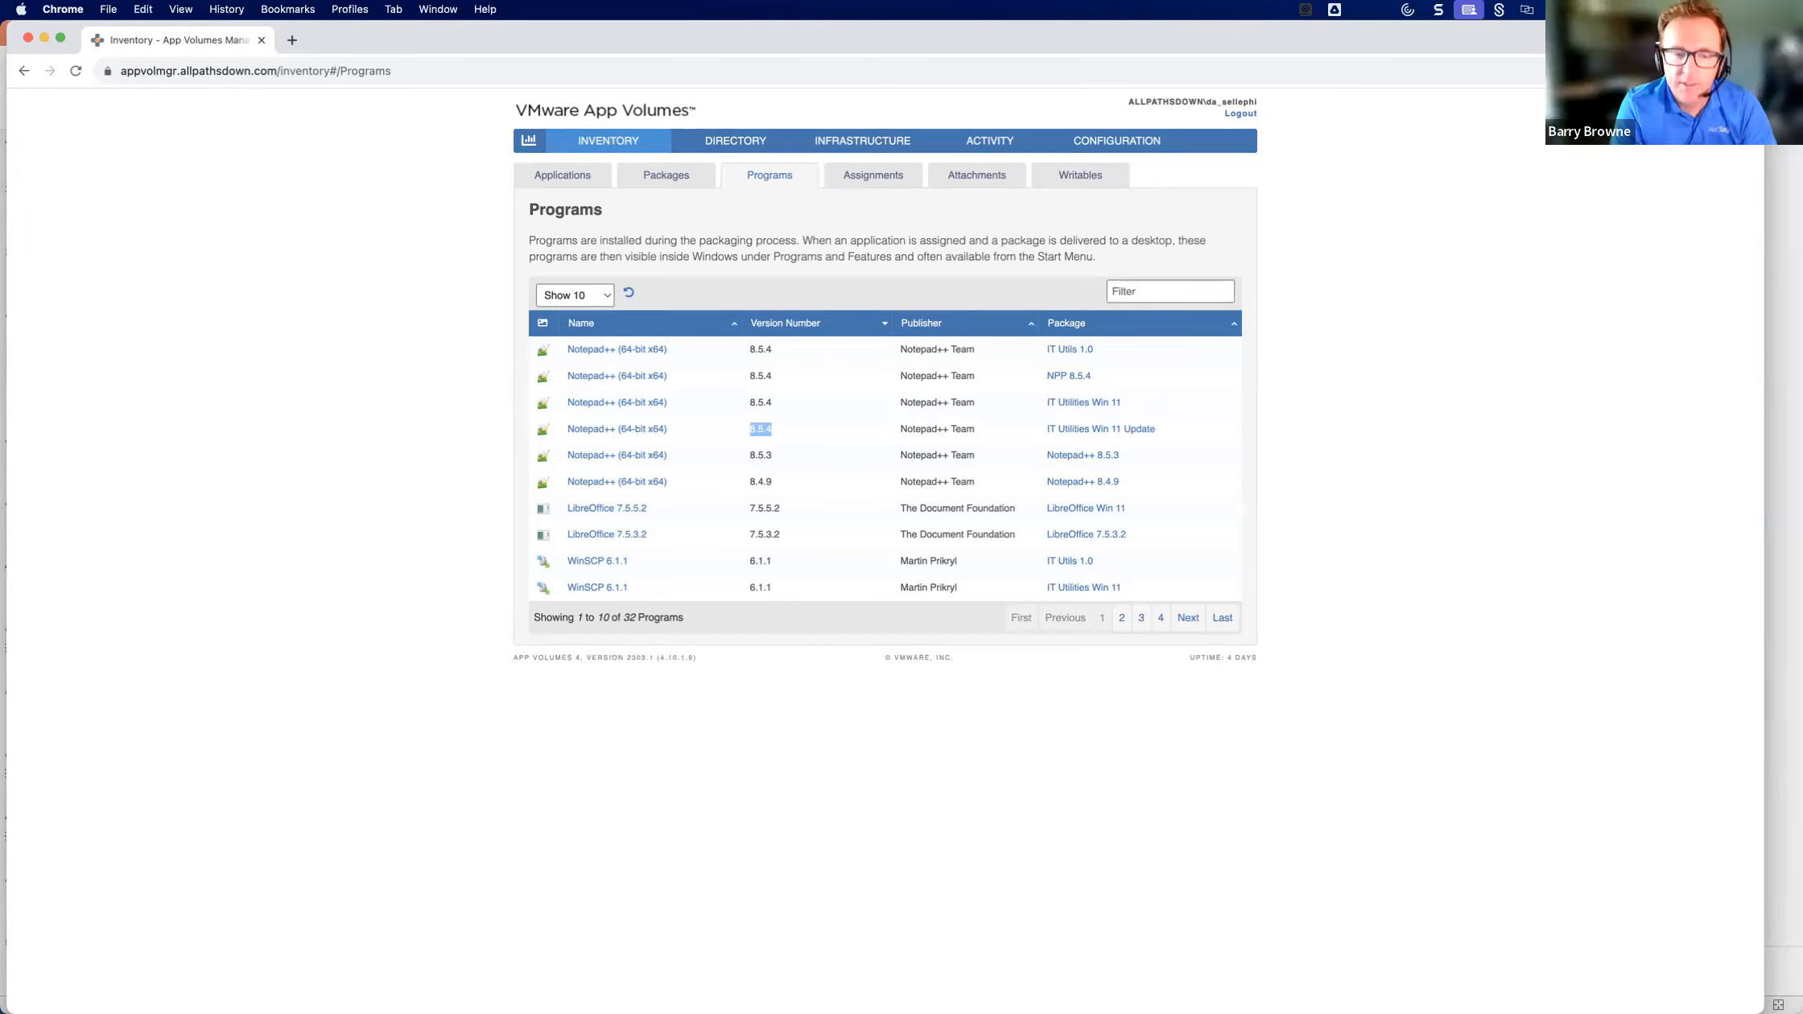
pyautogui.click(396, 298)
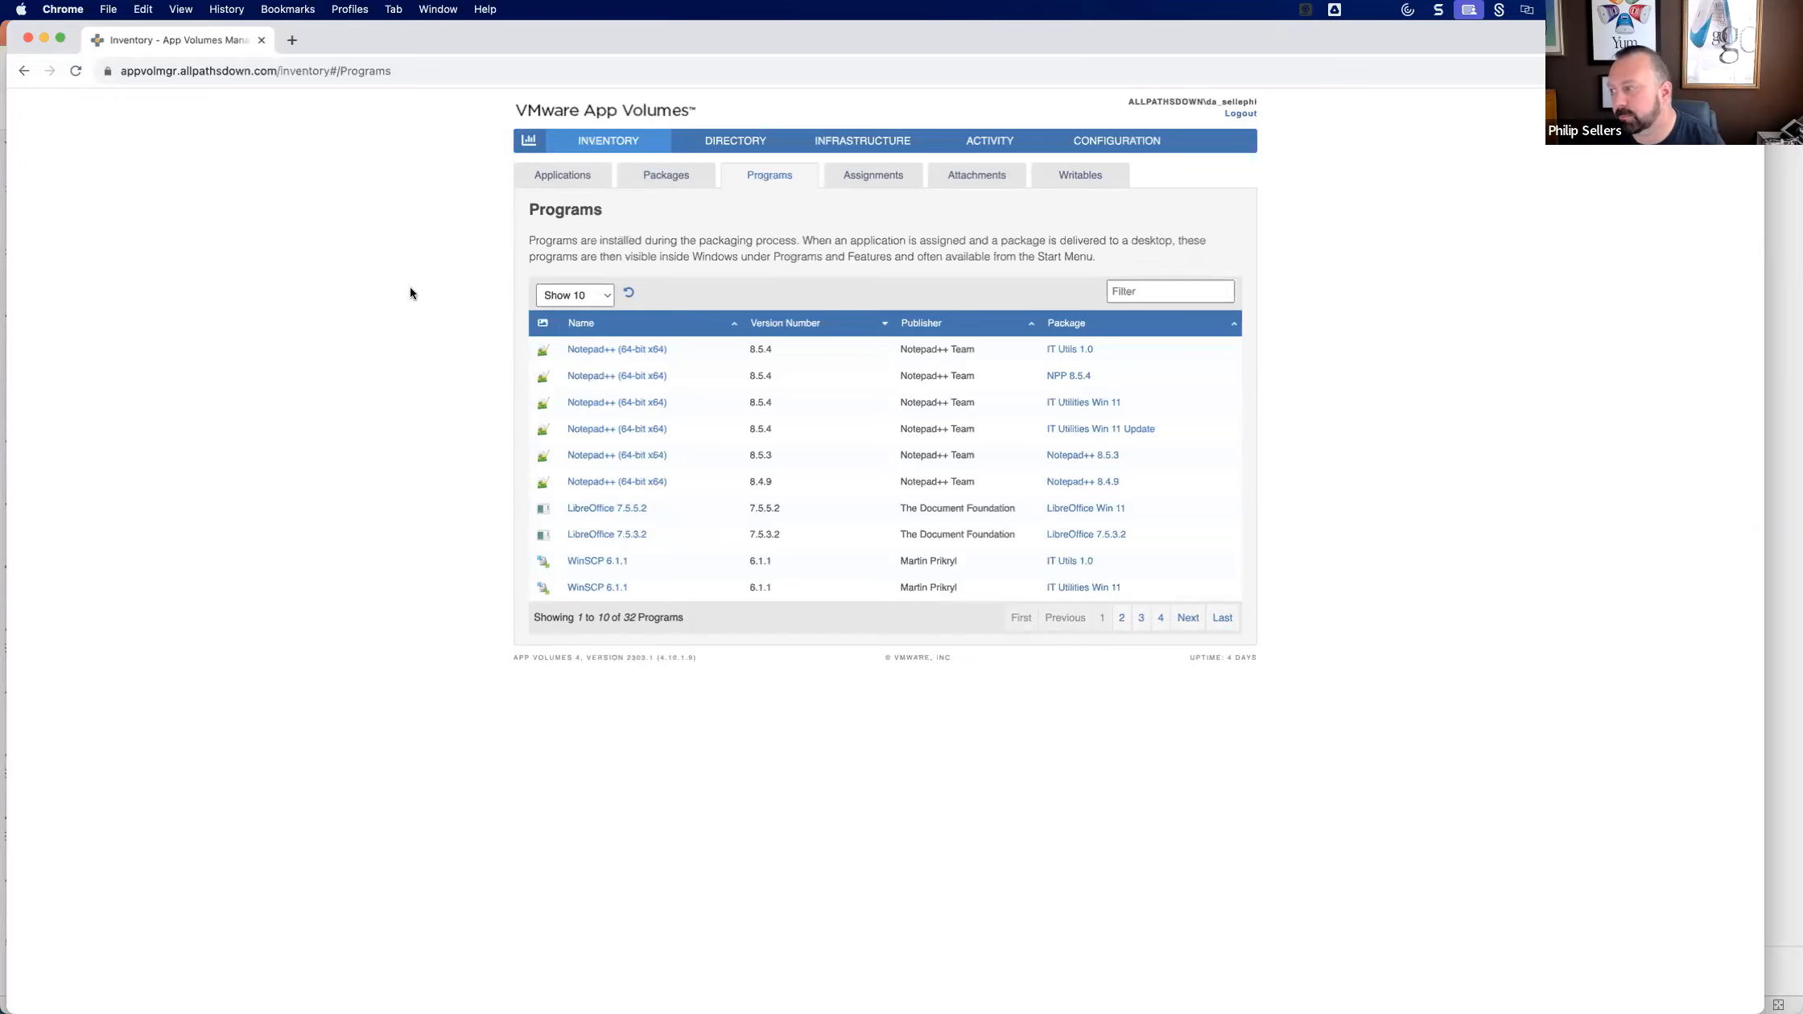
# Check the assignments list and inspect the Filezilla 3.65.0 package's storage locations and activity logs.
pyautogui.click(881, 186)
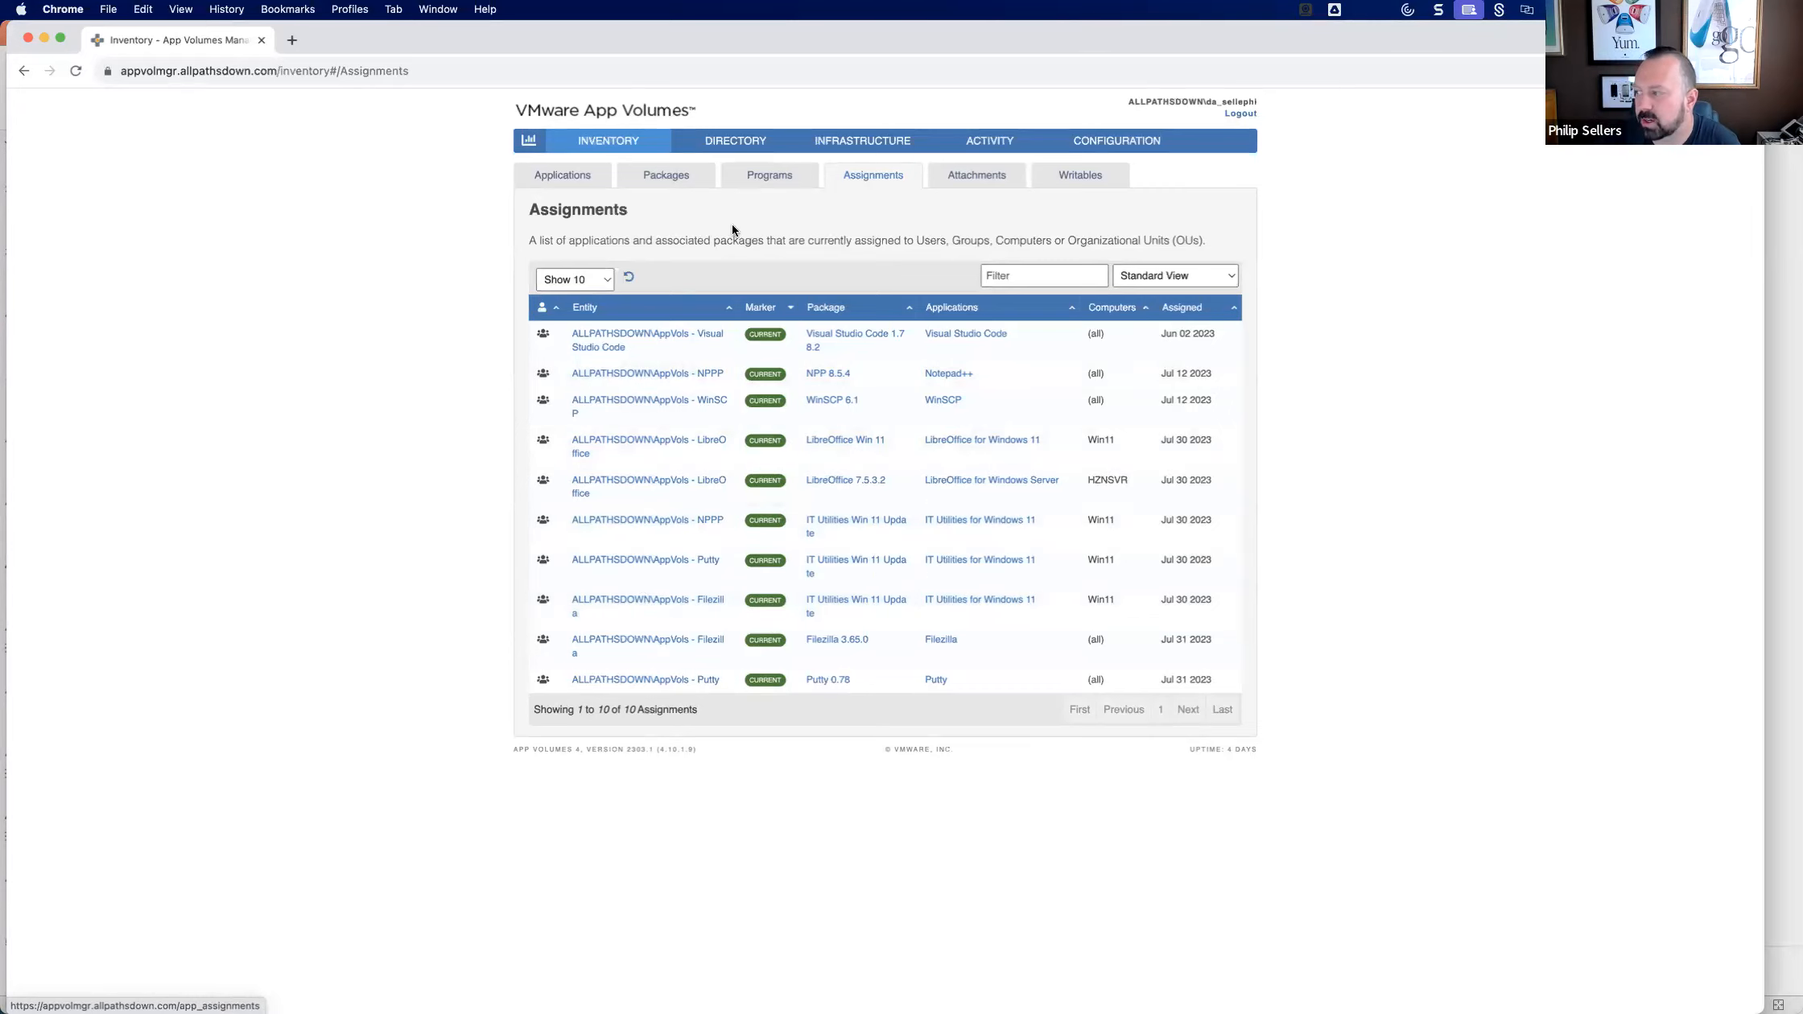
pyautogui.click(673, 177)
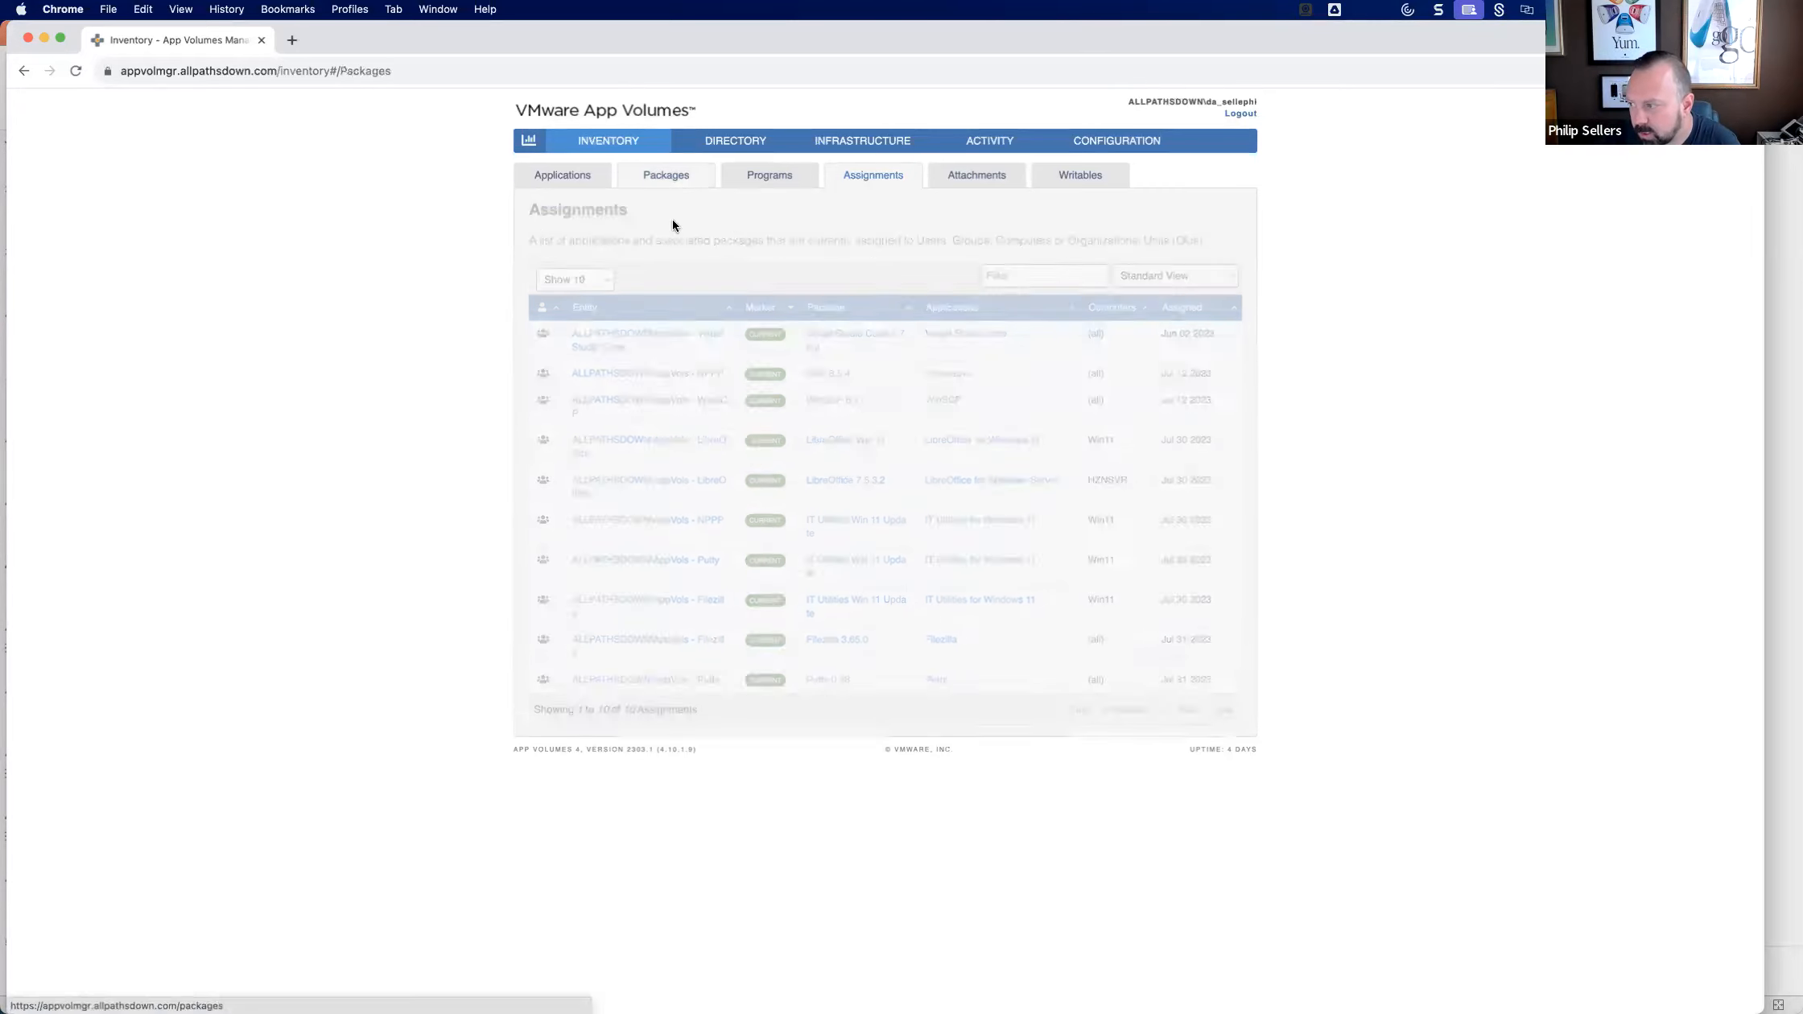
pyautogui.click(602, 350)
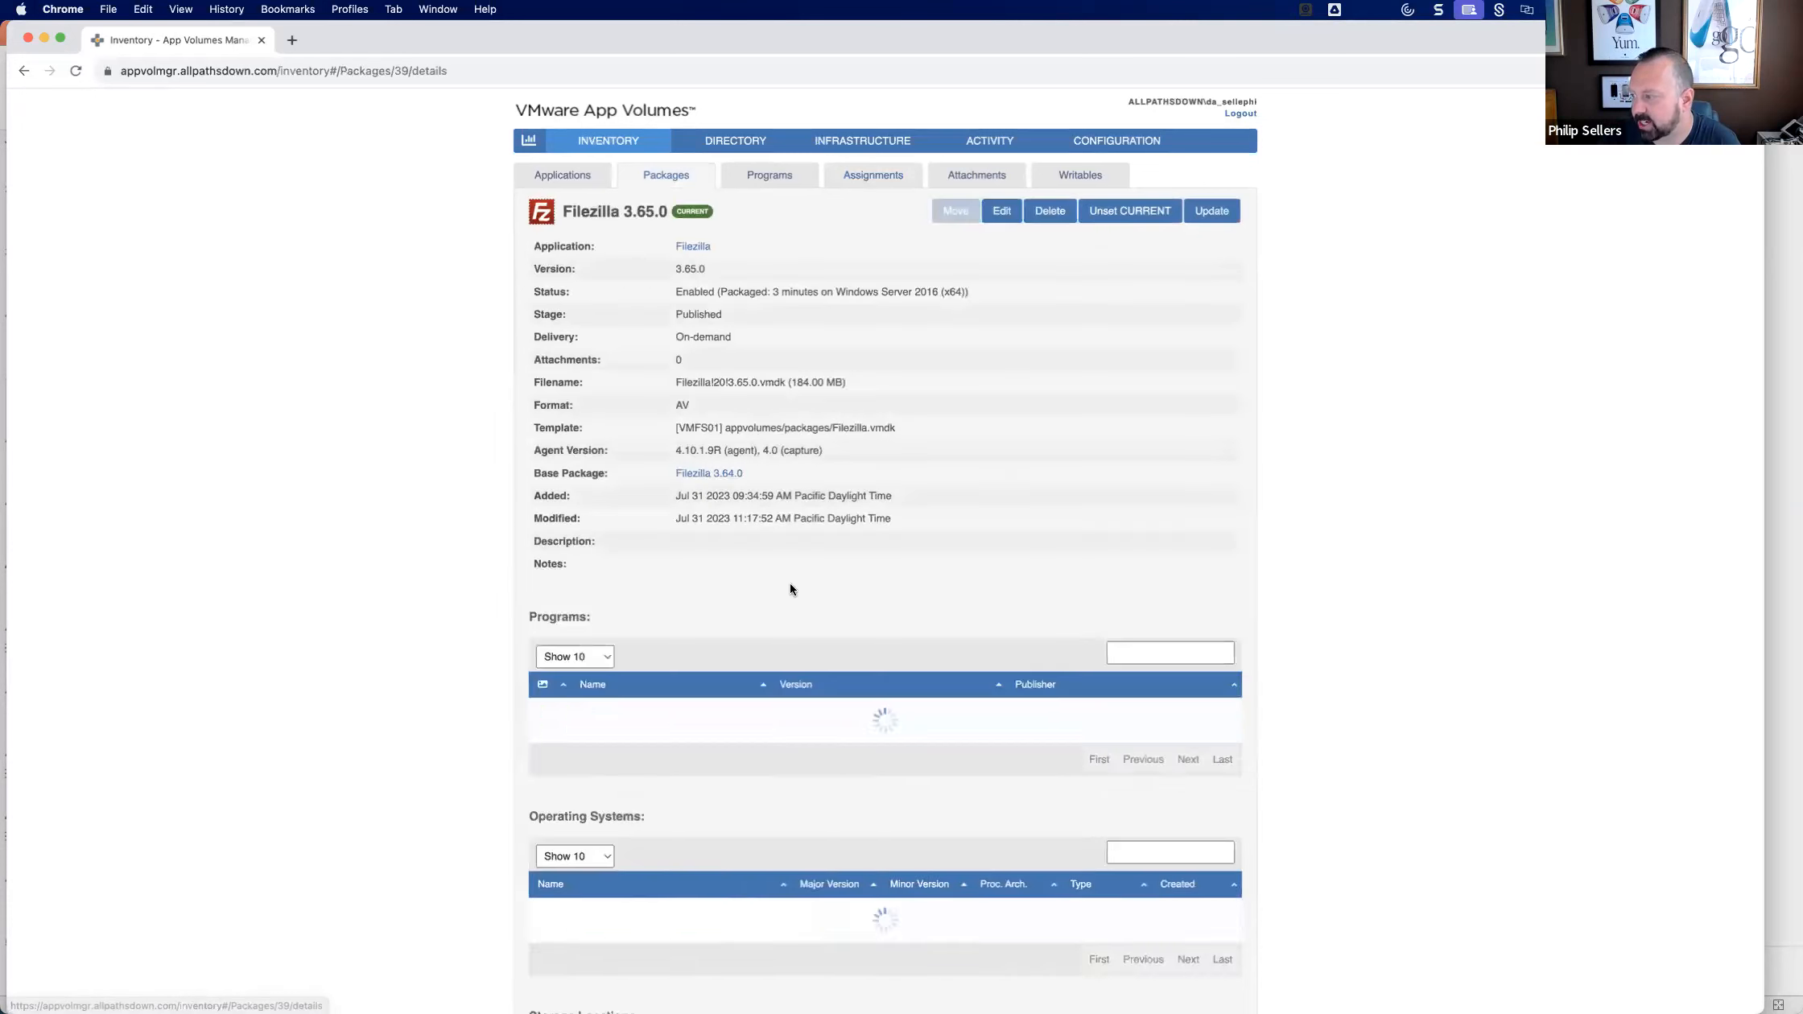
pyautogui.scroll(-3, 758, 582)
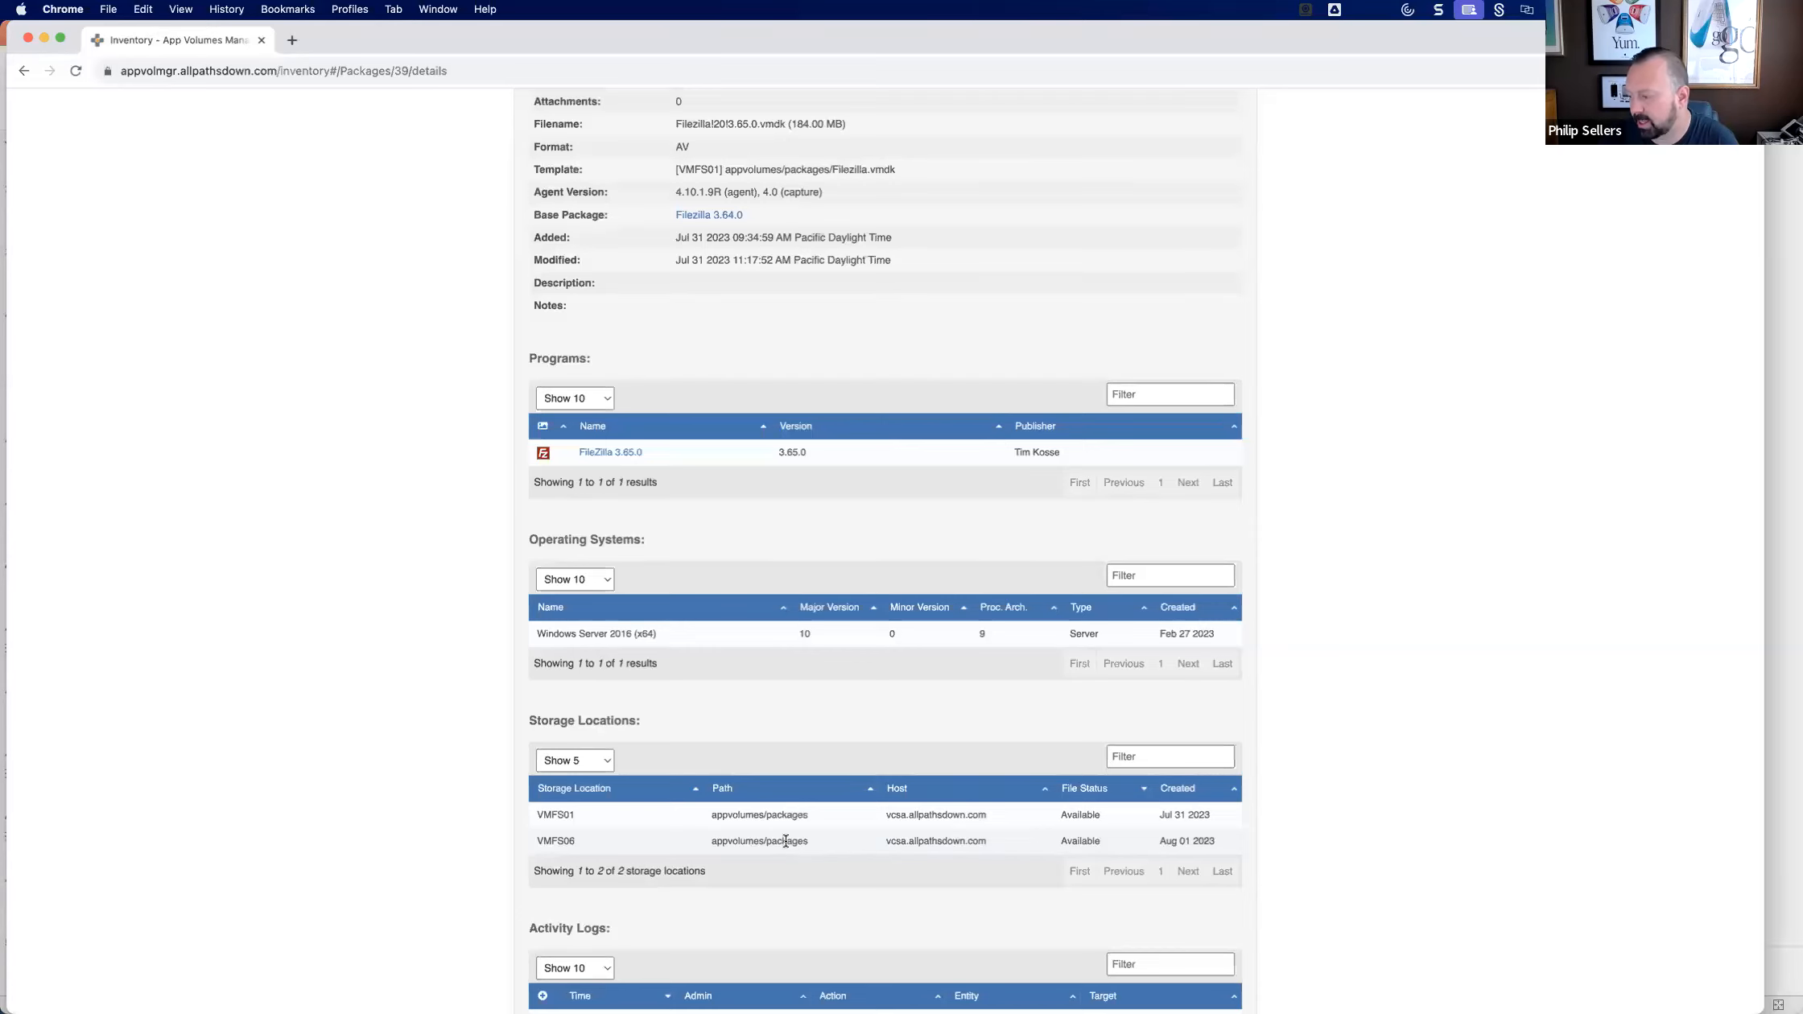
pyautogui.scroll(-5, 793, 843)
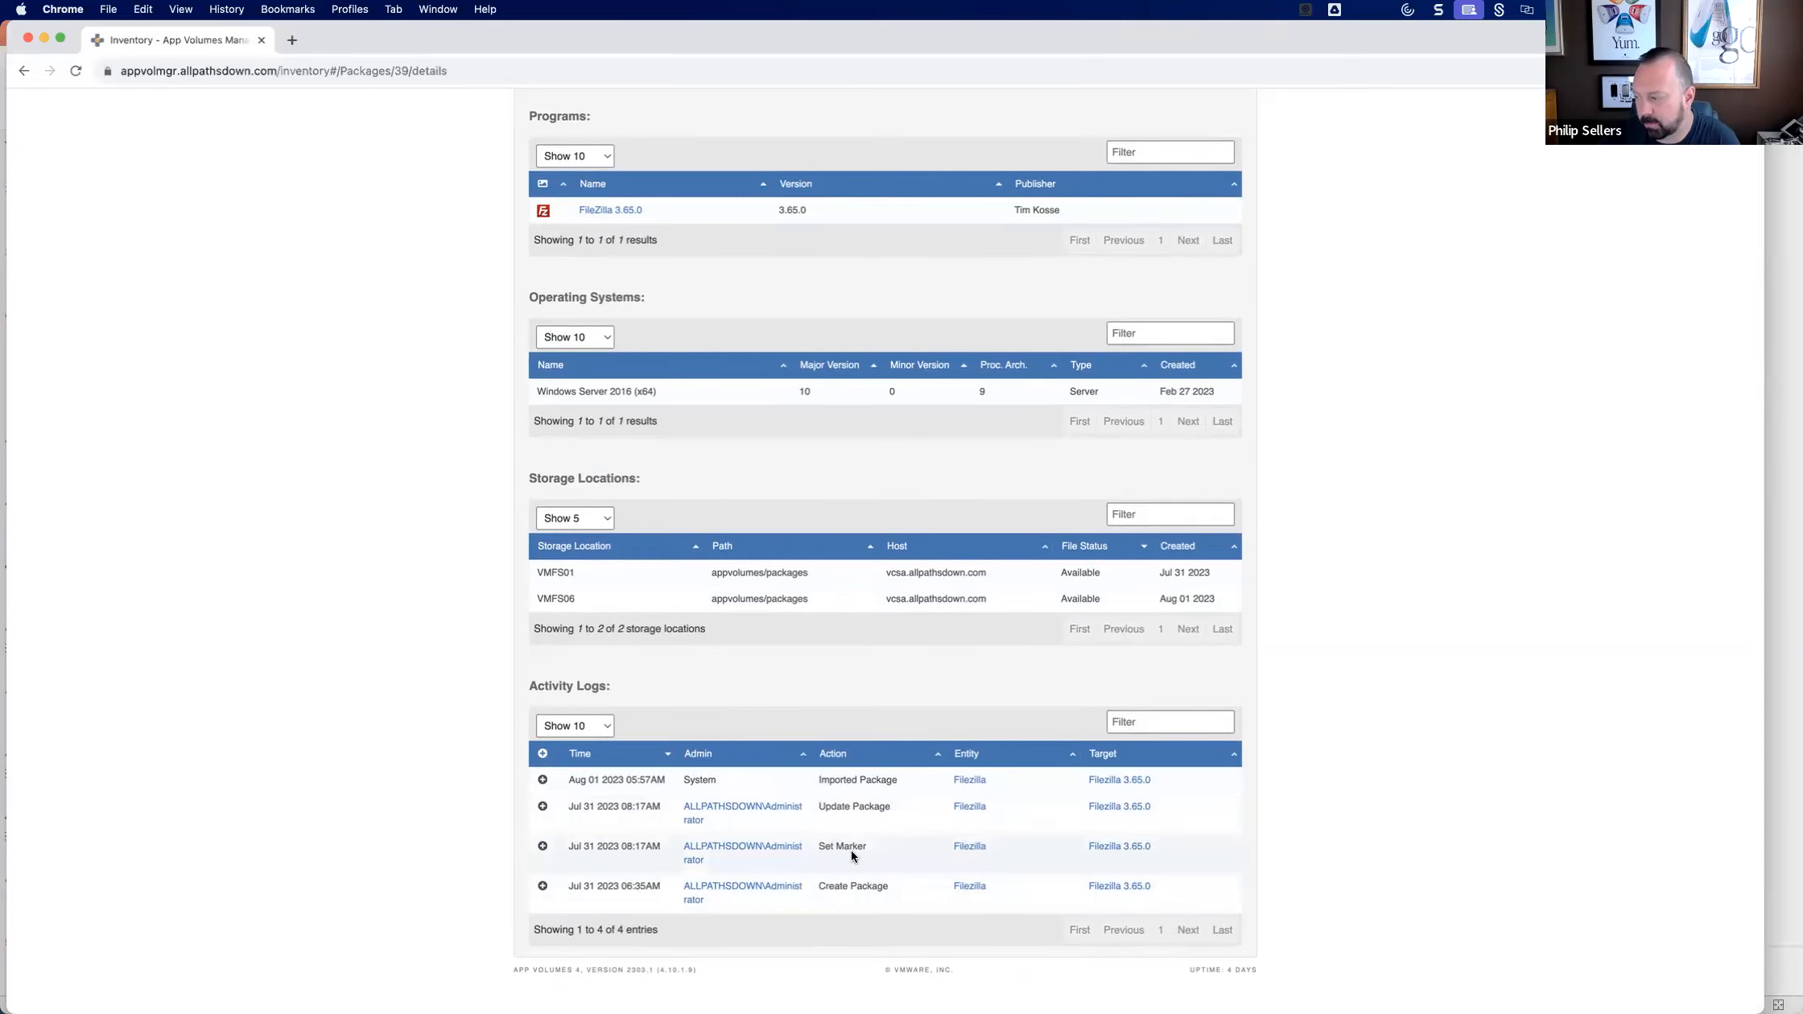
pyautogui.scroll(3, 807, 857)
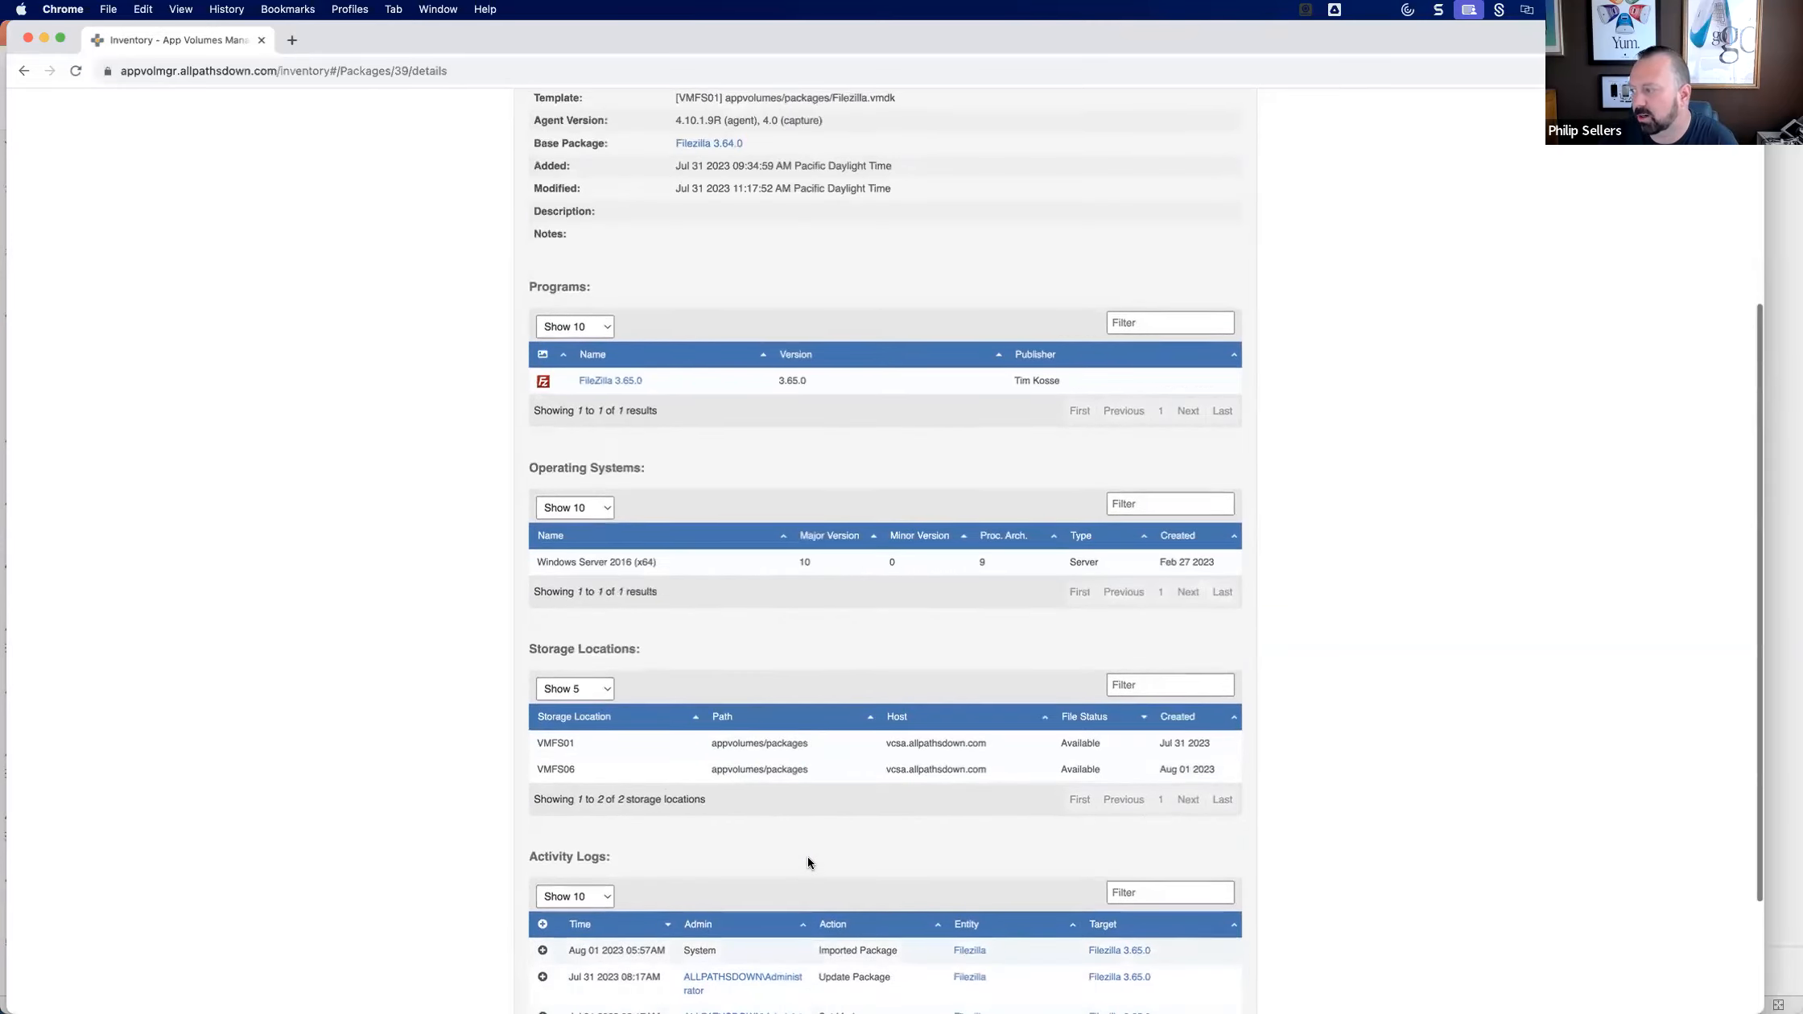
pyautogui.scroll(6, 807, 857)
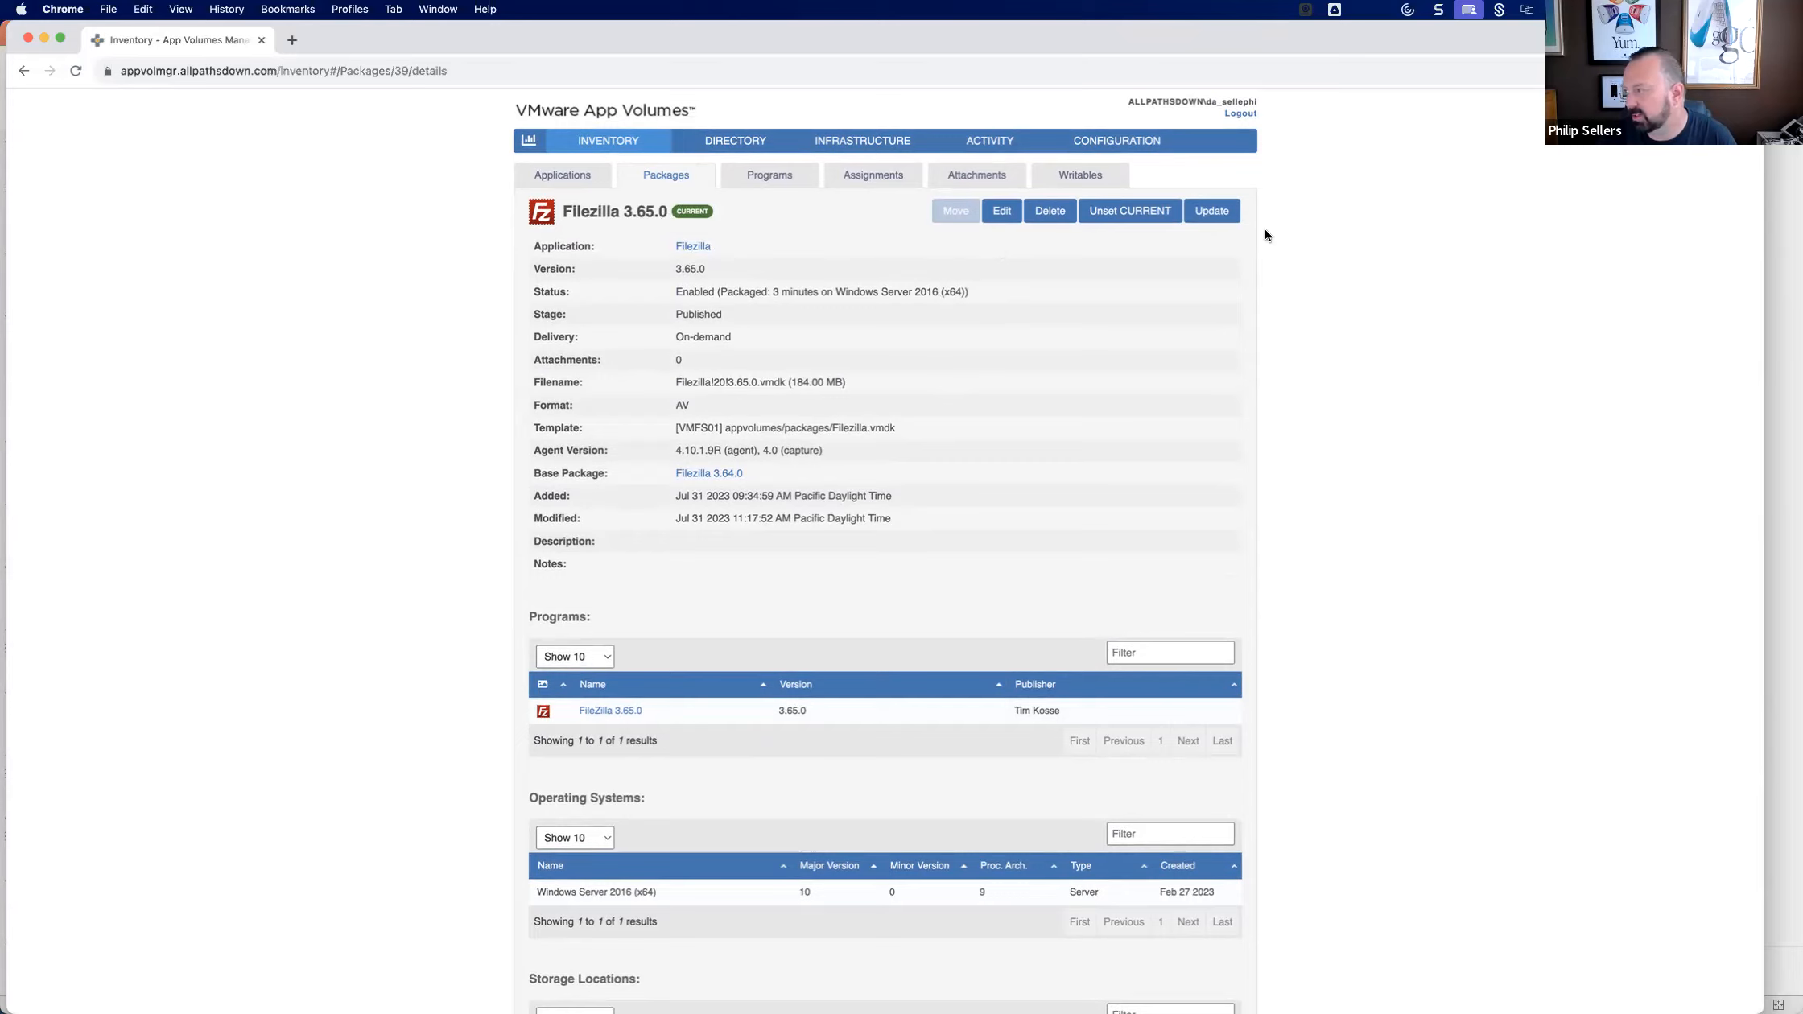
# Create an update package of Filezilla 3.65.0 named Filezilla 3.66.0 with On-demand delivery, performed in the background, and return to the packages list.
pyautogui.click(1211, 211)
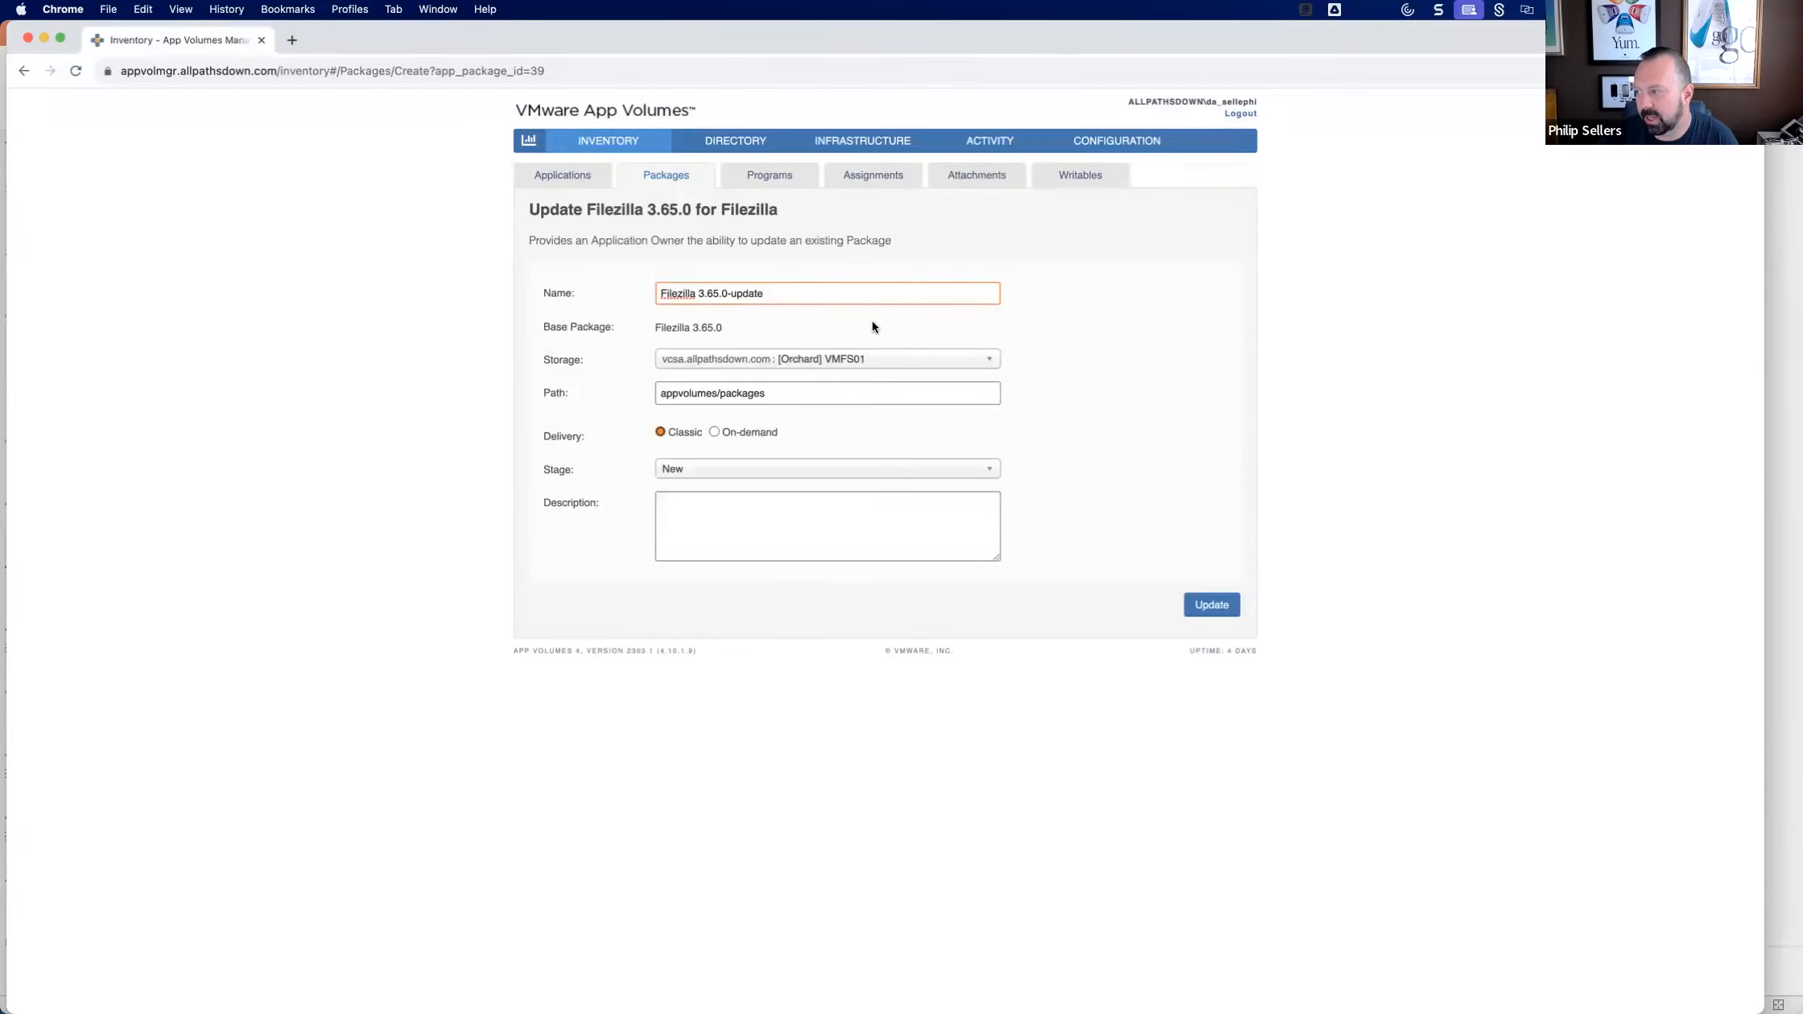
pyautogui.moveTo(710, 293); pyautogui.dragTo(1113, 288)
pyautogui.write('6.0')
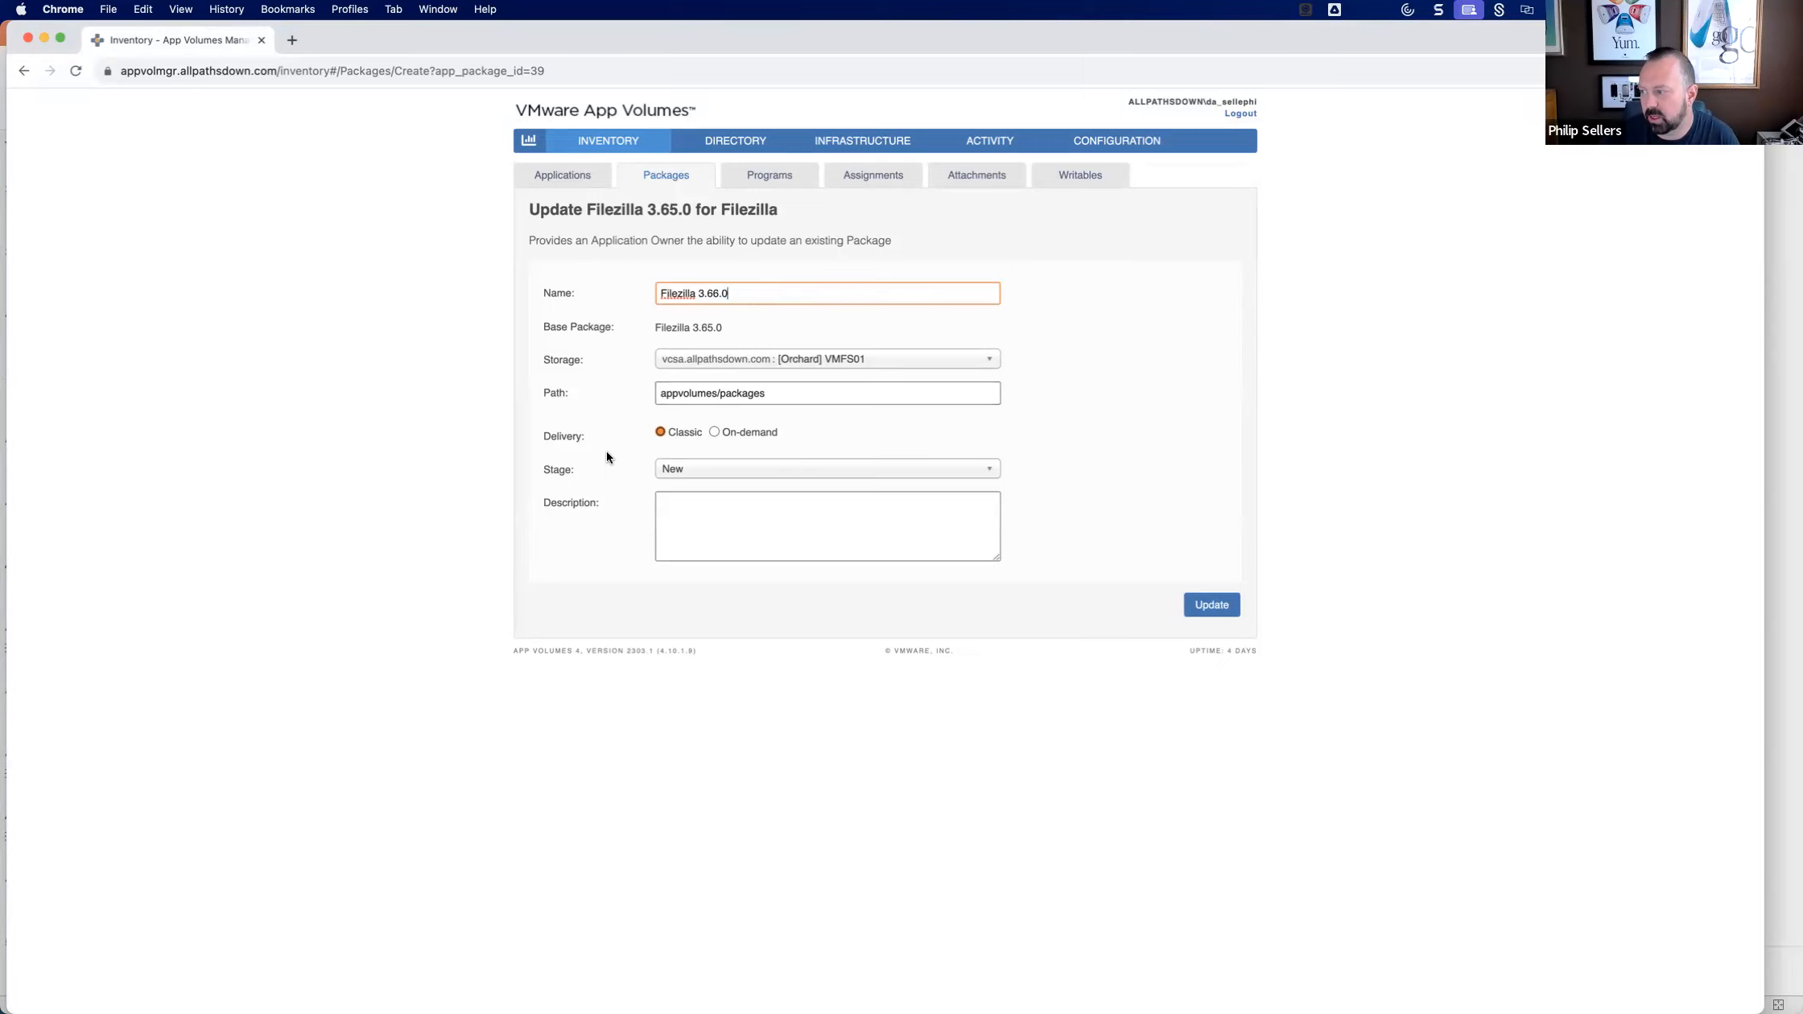
pyautogui.click(747, 433)
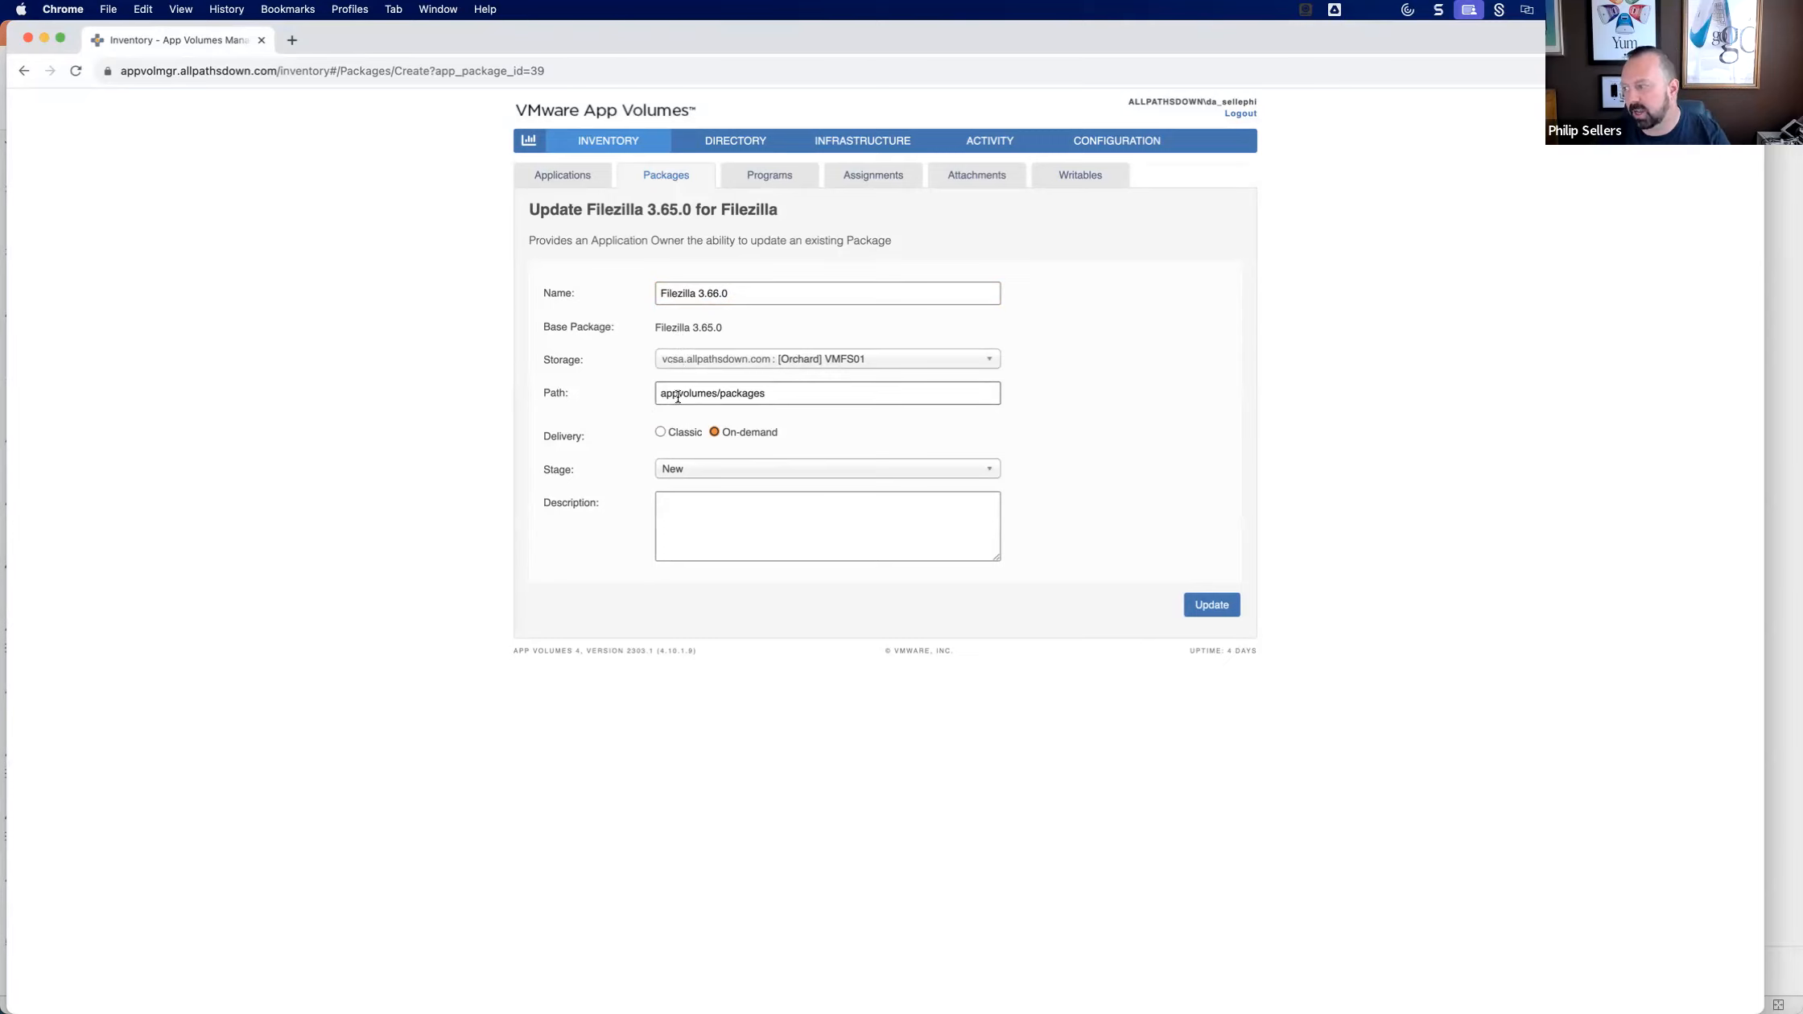
pyautogui.click(1201, 595)
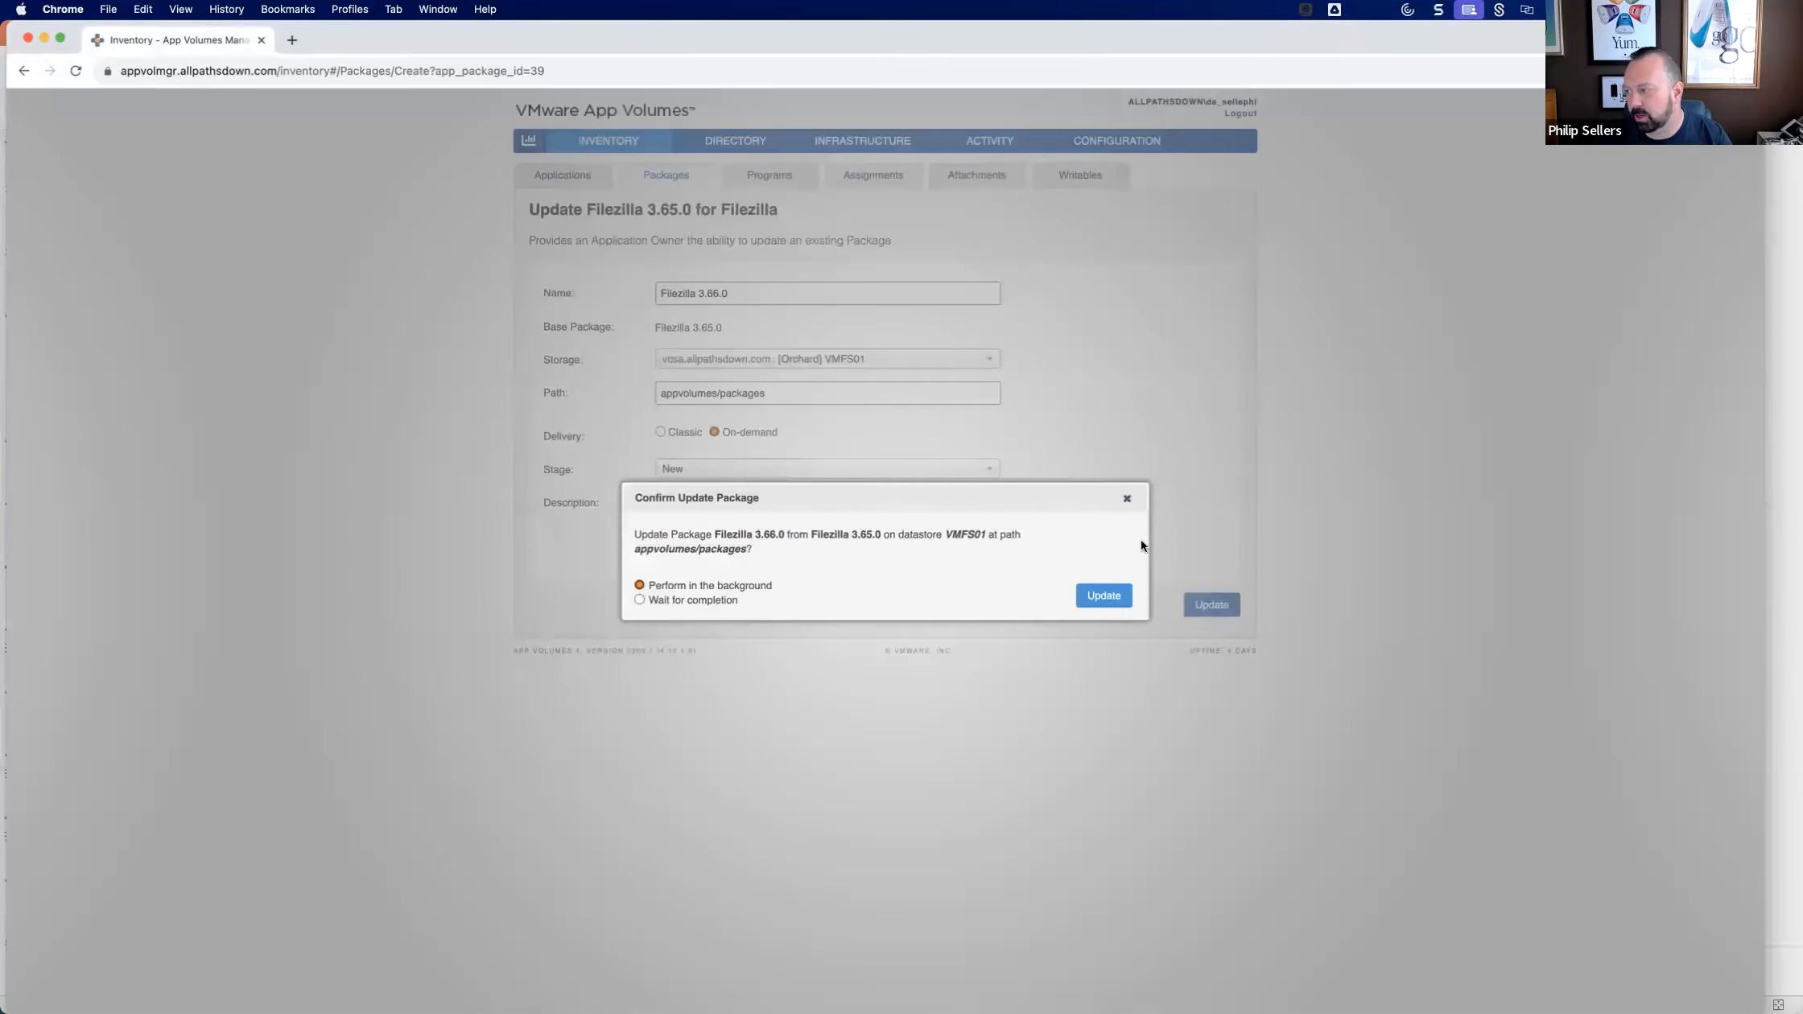
pyautogui.click(1107, 596)
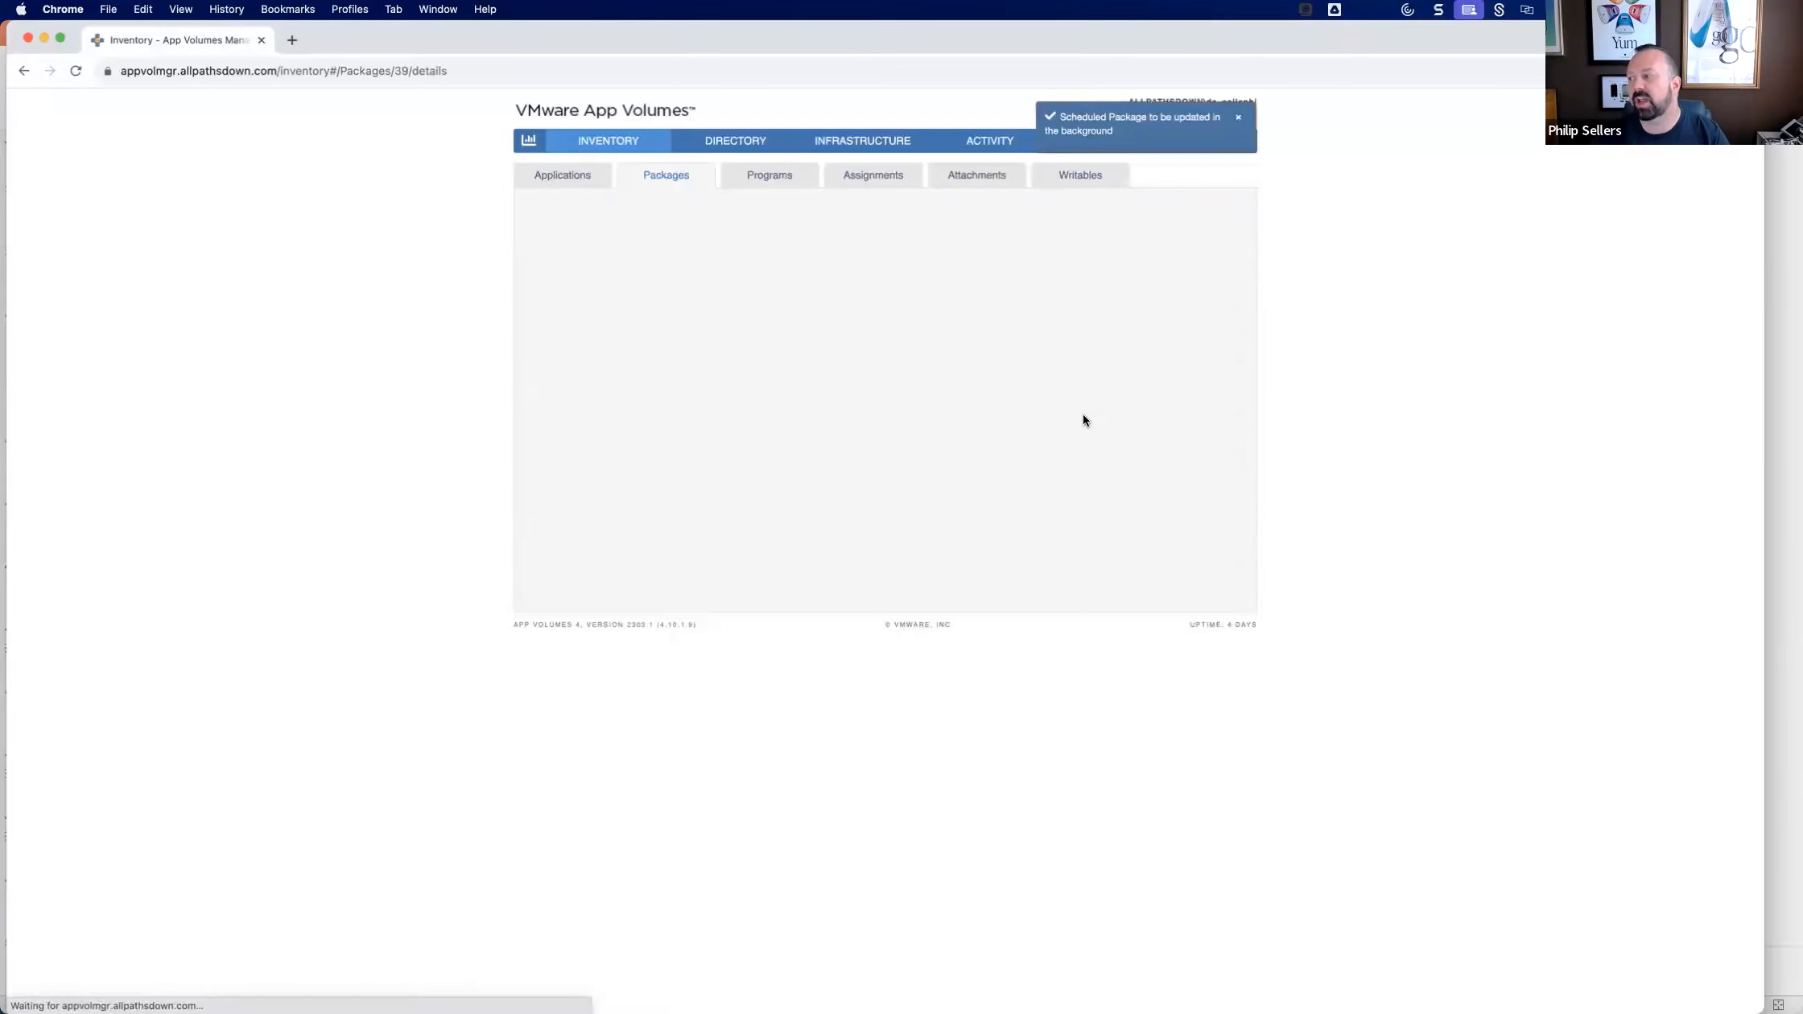
pyautogui.click(665, 183)
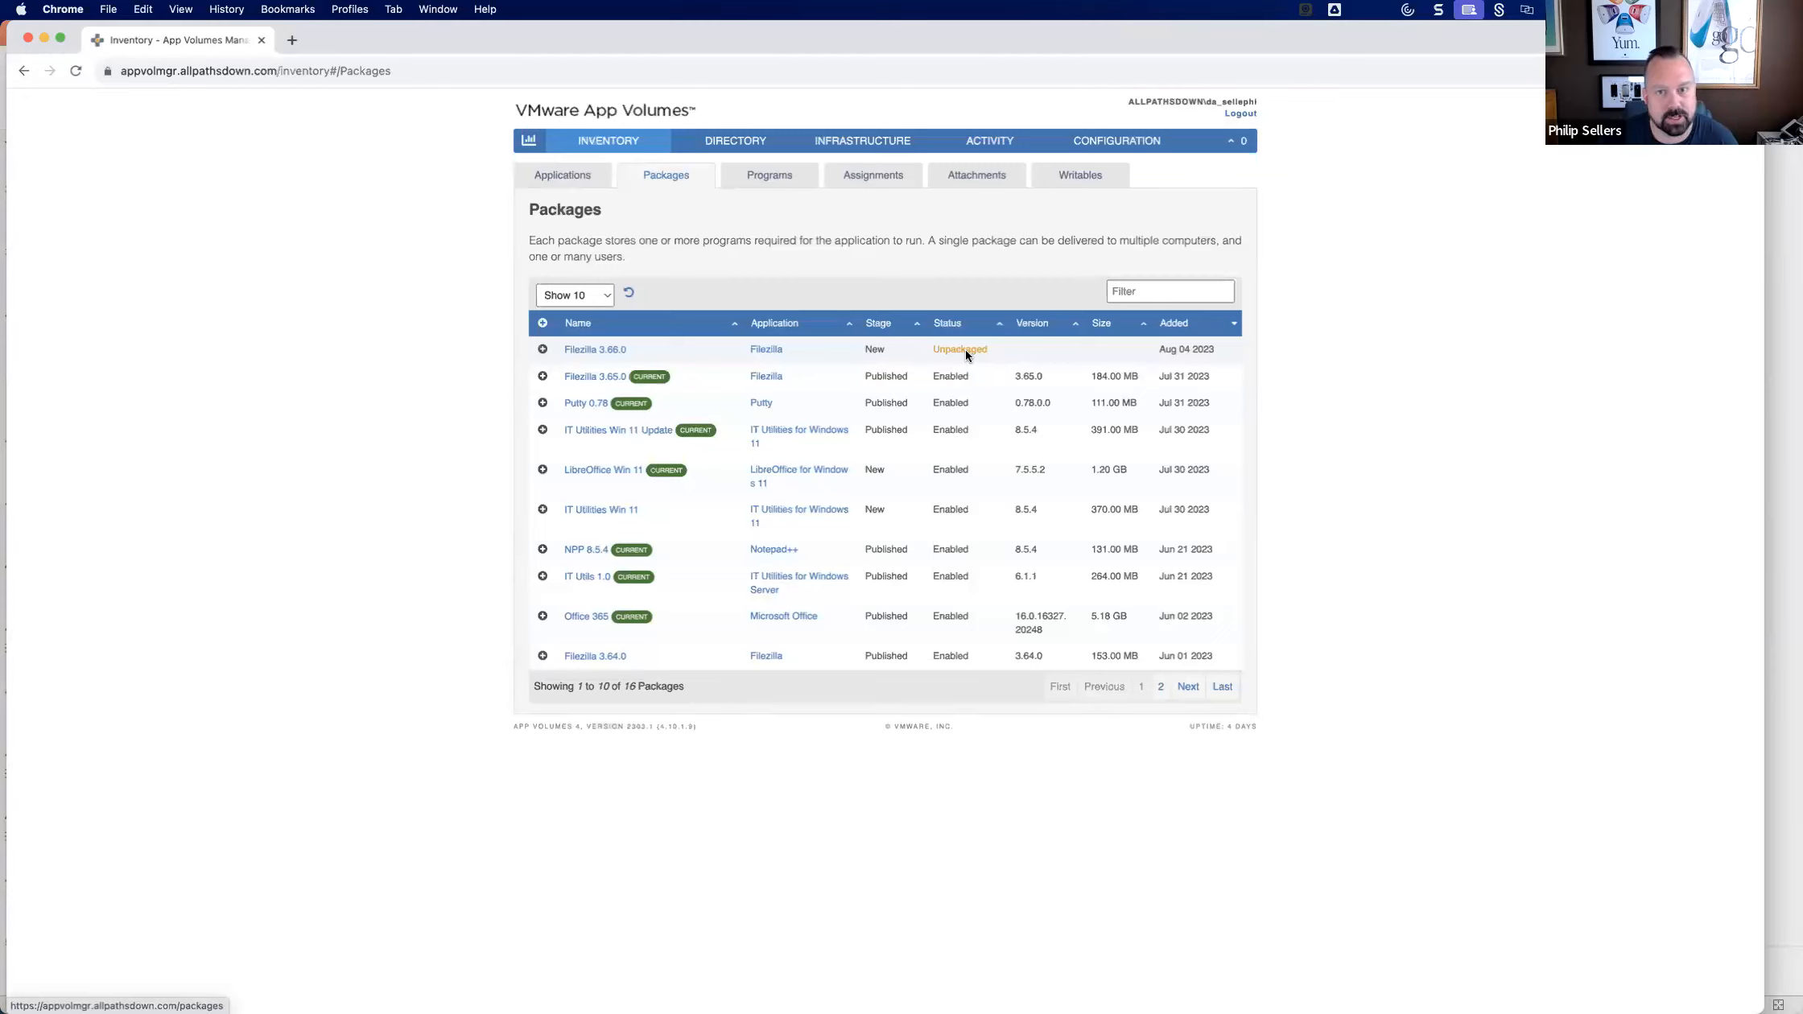
# Open the vSphere Client at vcsa.allpathsdown.com in a new browser tab and log in with the saved administrator username and password.
pyautogui.click(294, 39)
pyautogui.write('vc')
pyautogui.press('Return')
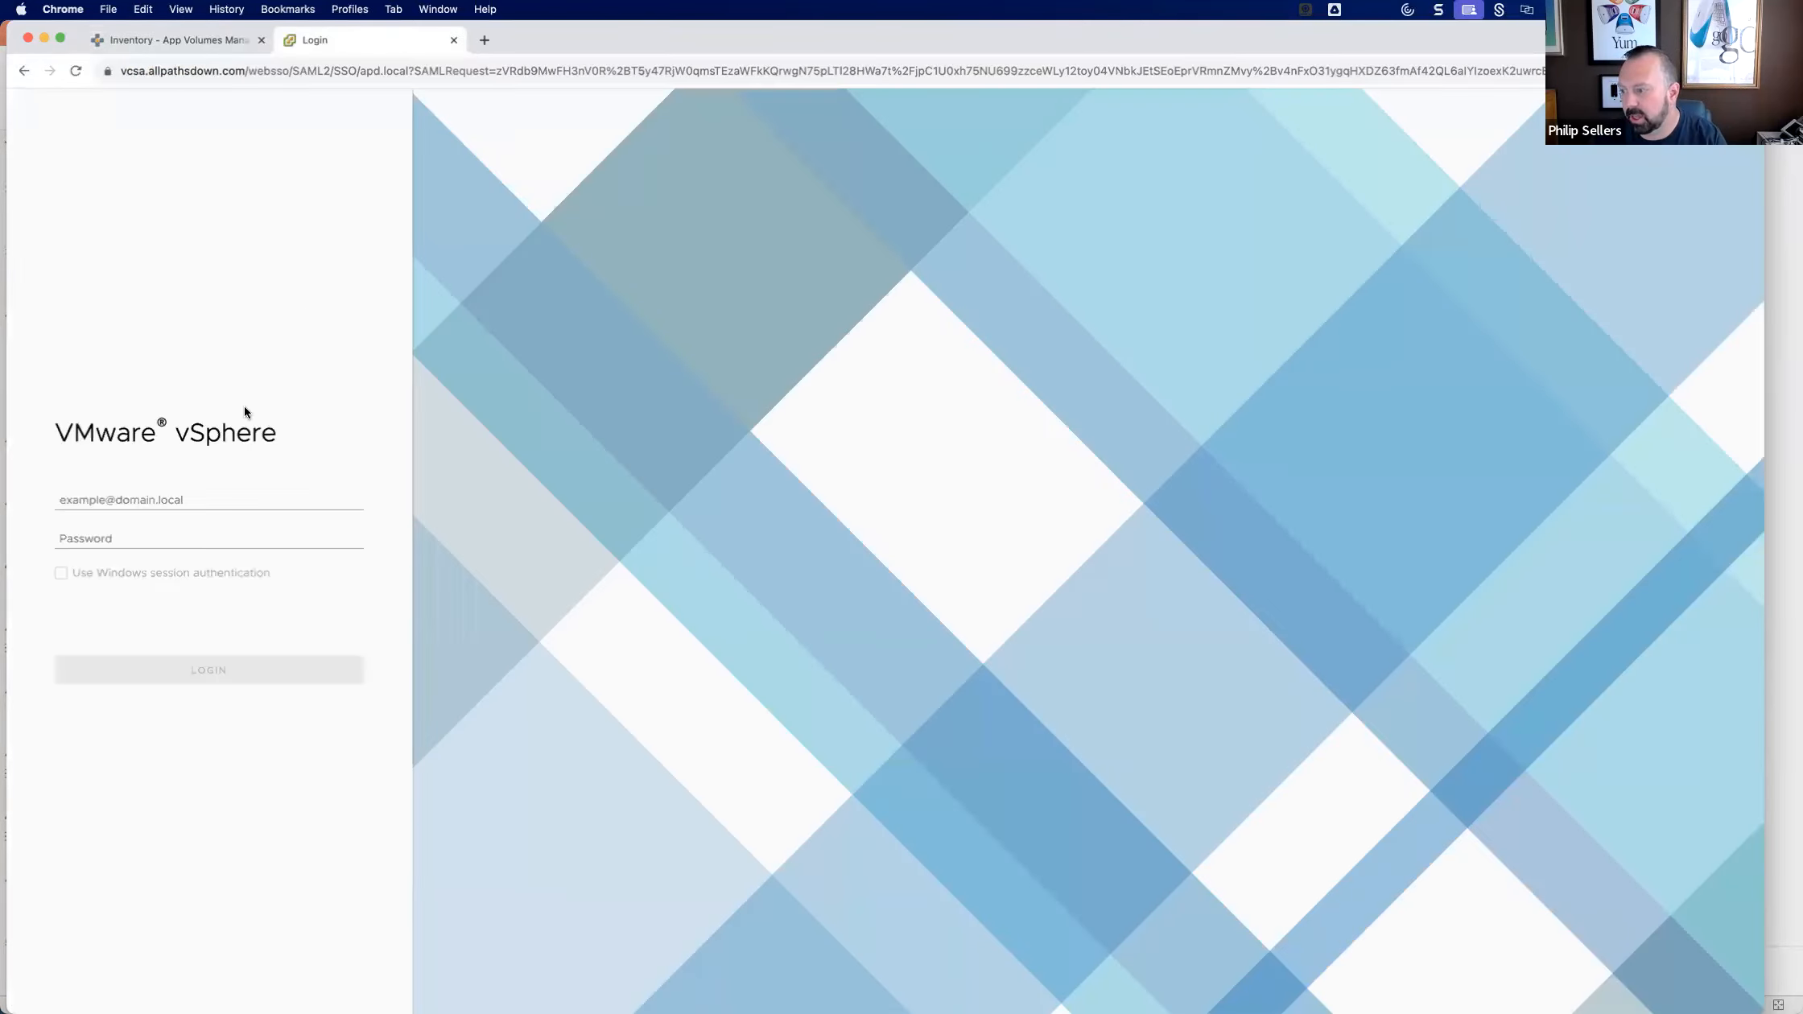
pyautogui.click(141, 499)
pyautogui.click(190, 538)
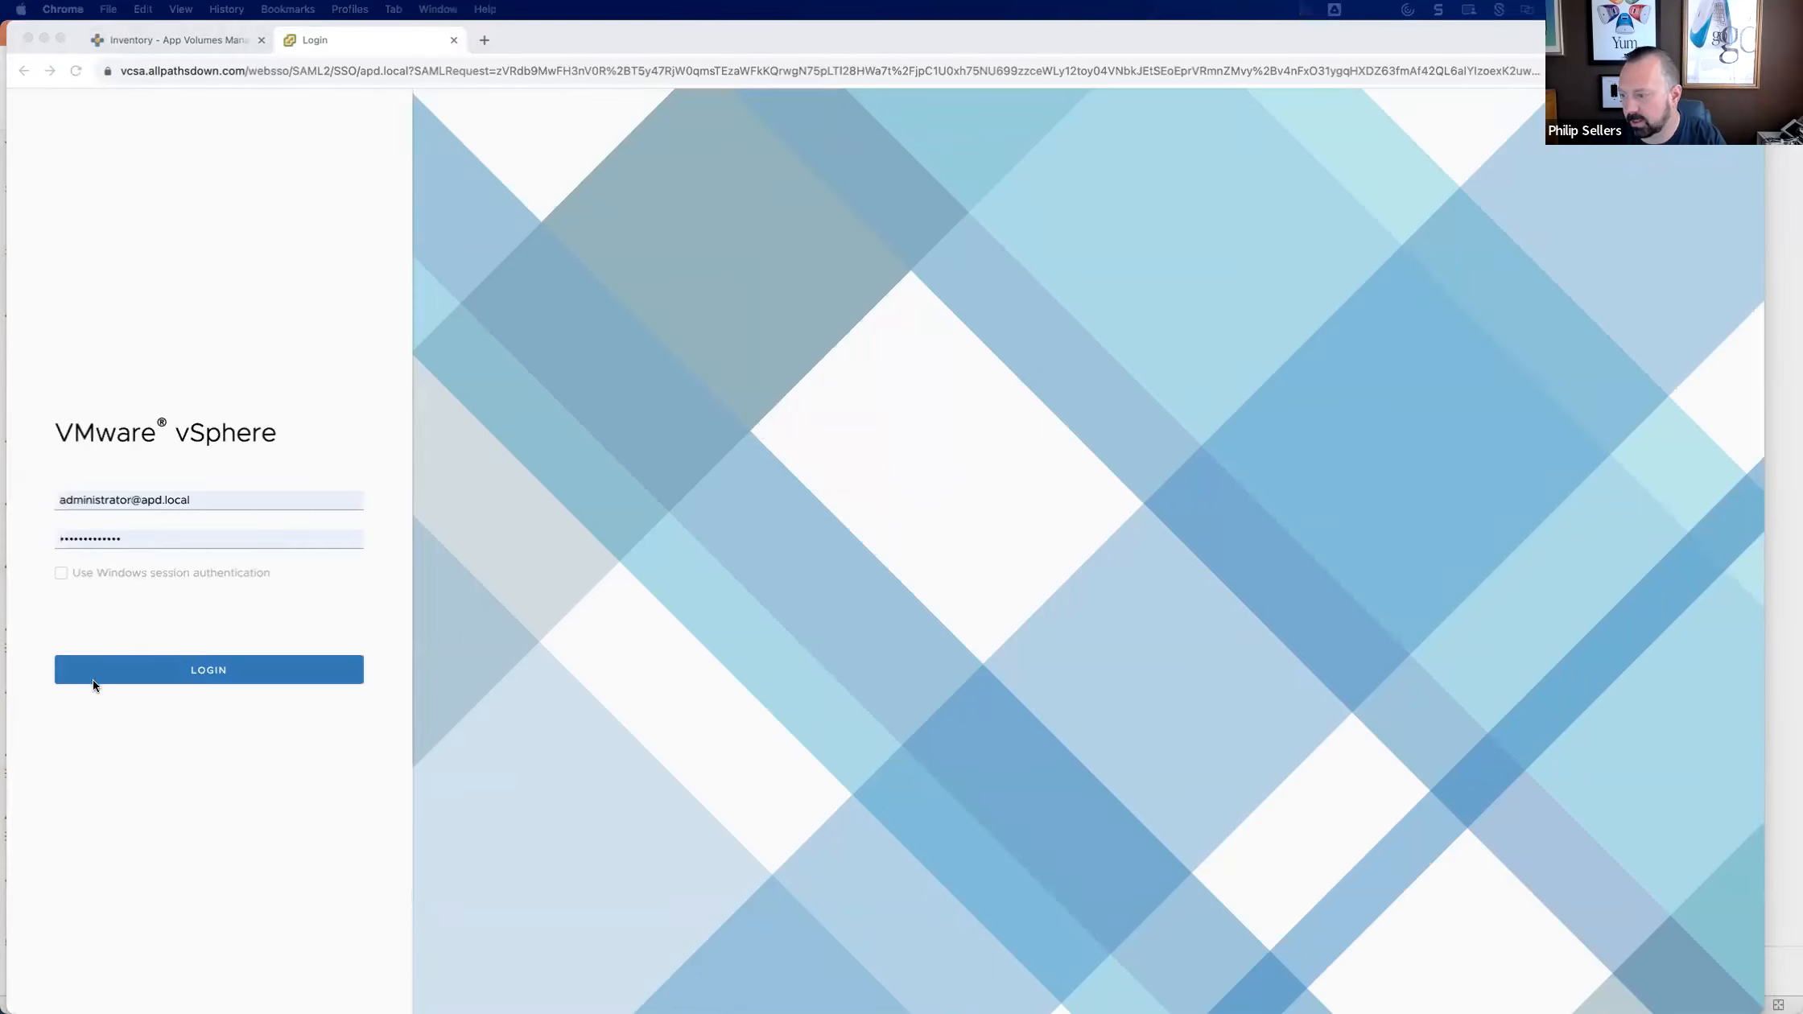
pyautogui.click(93, 679)
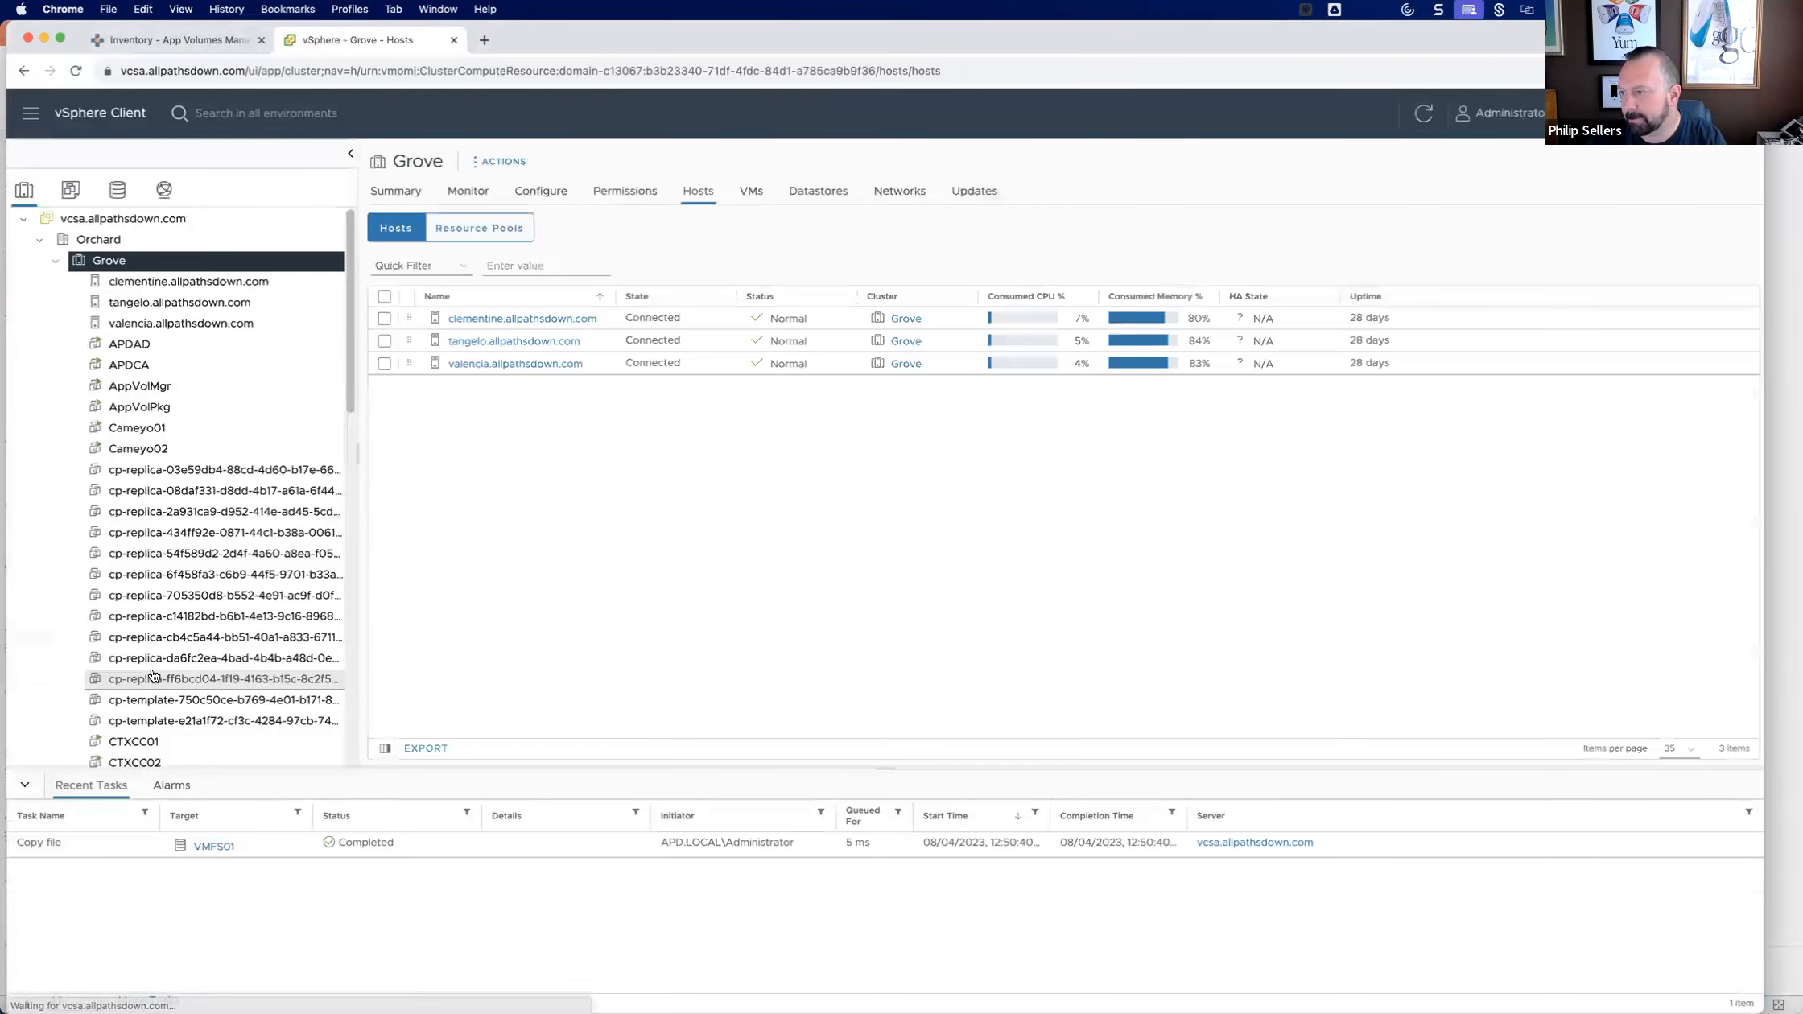
# Power on the RDSH_Template virtual machine in the Grove cluster.
pyautogui.scroll(-10, 256, 386)
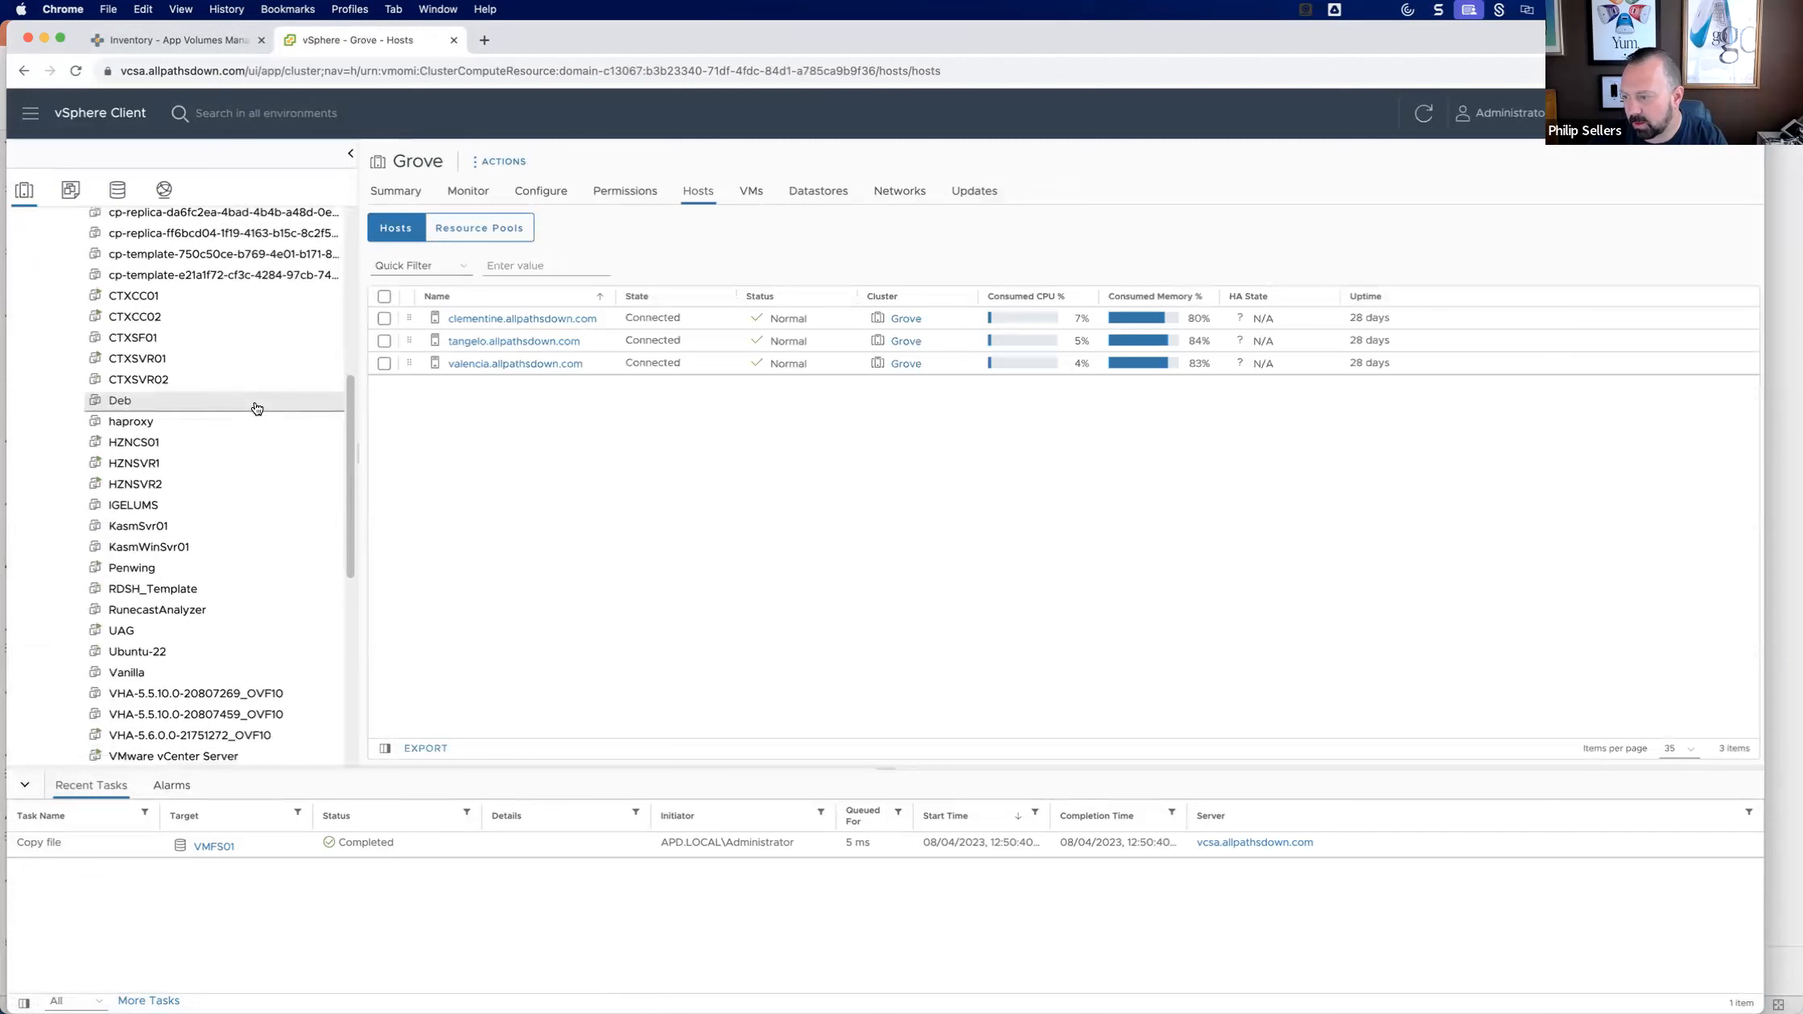
pyautogui.scroll(-2, 256, 408)
pyautogui.click(202, 520)
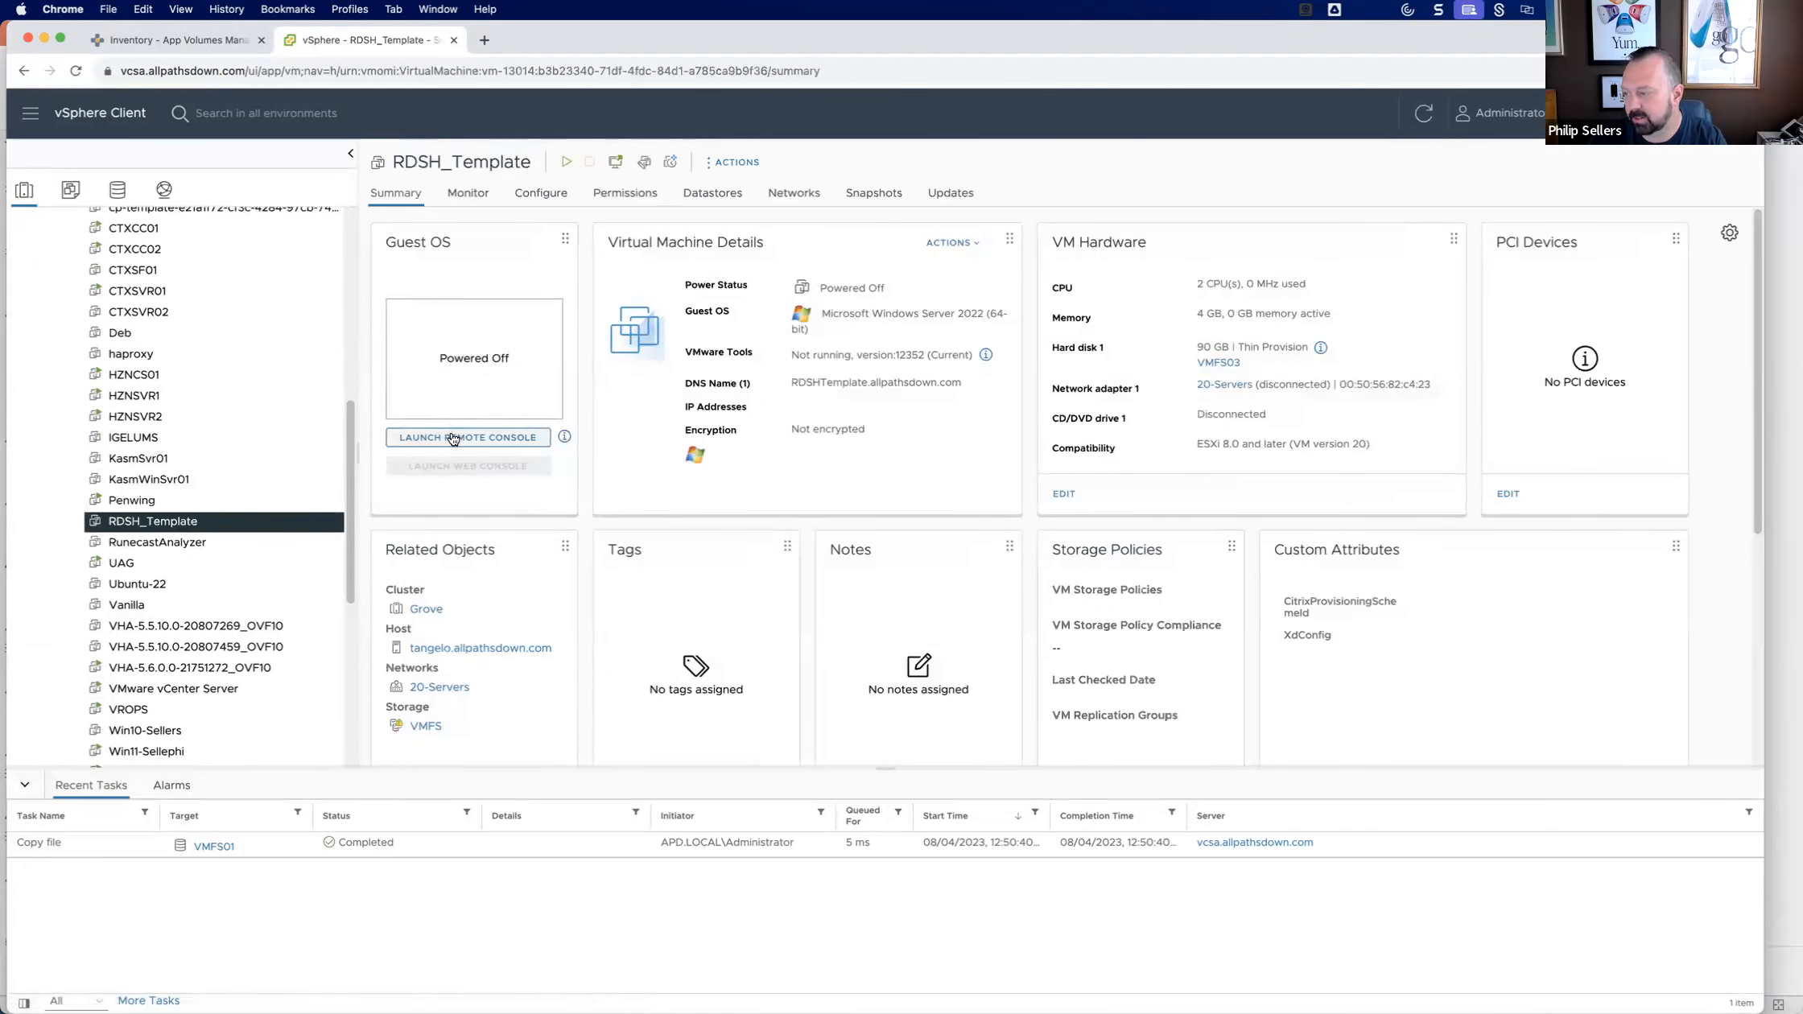
pyautogui.click(567, 161)
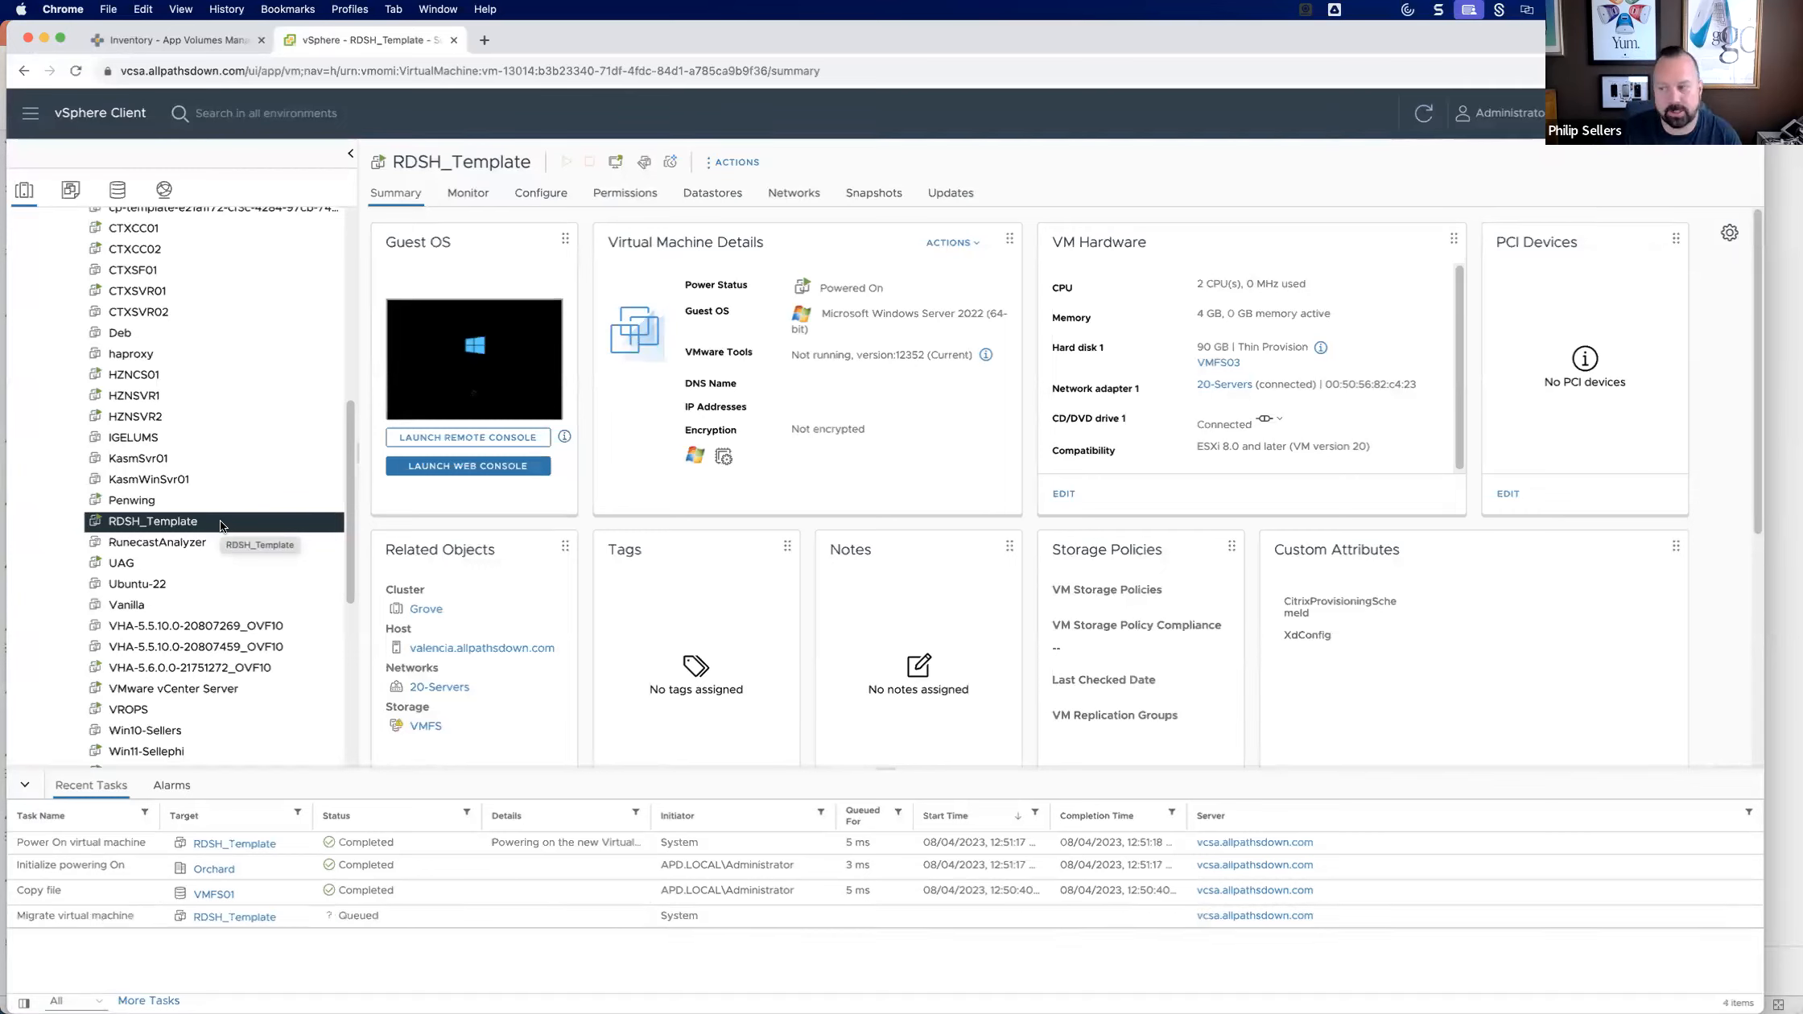
# Open the RDSH_Template web console, sign in to Windows with the domain username and password, and close Server Manager.
pyautogui.click(467, 465)
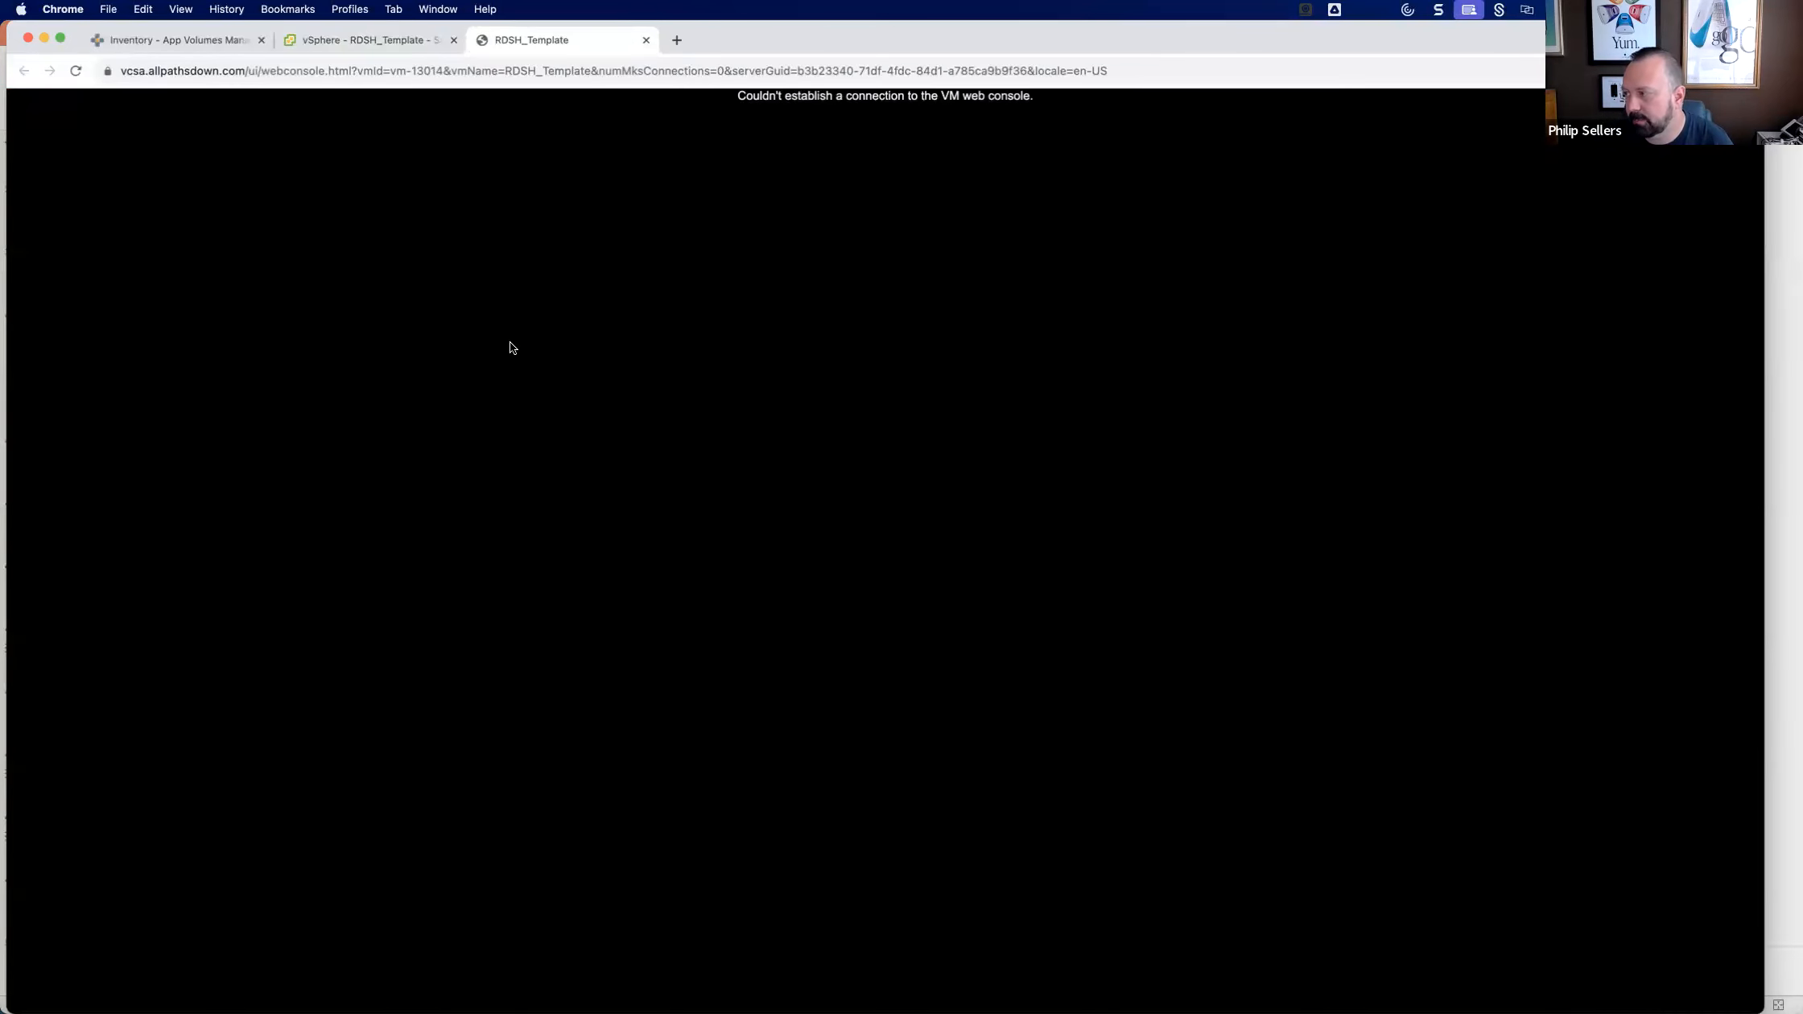
pyautogui.click(646, 40)
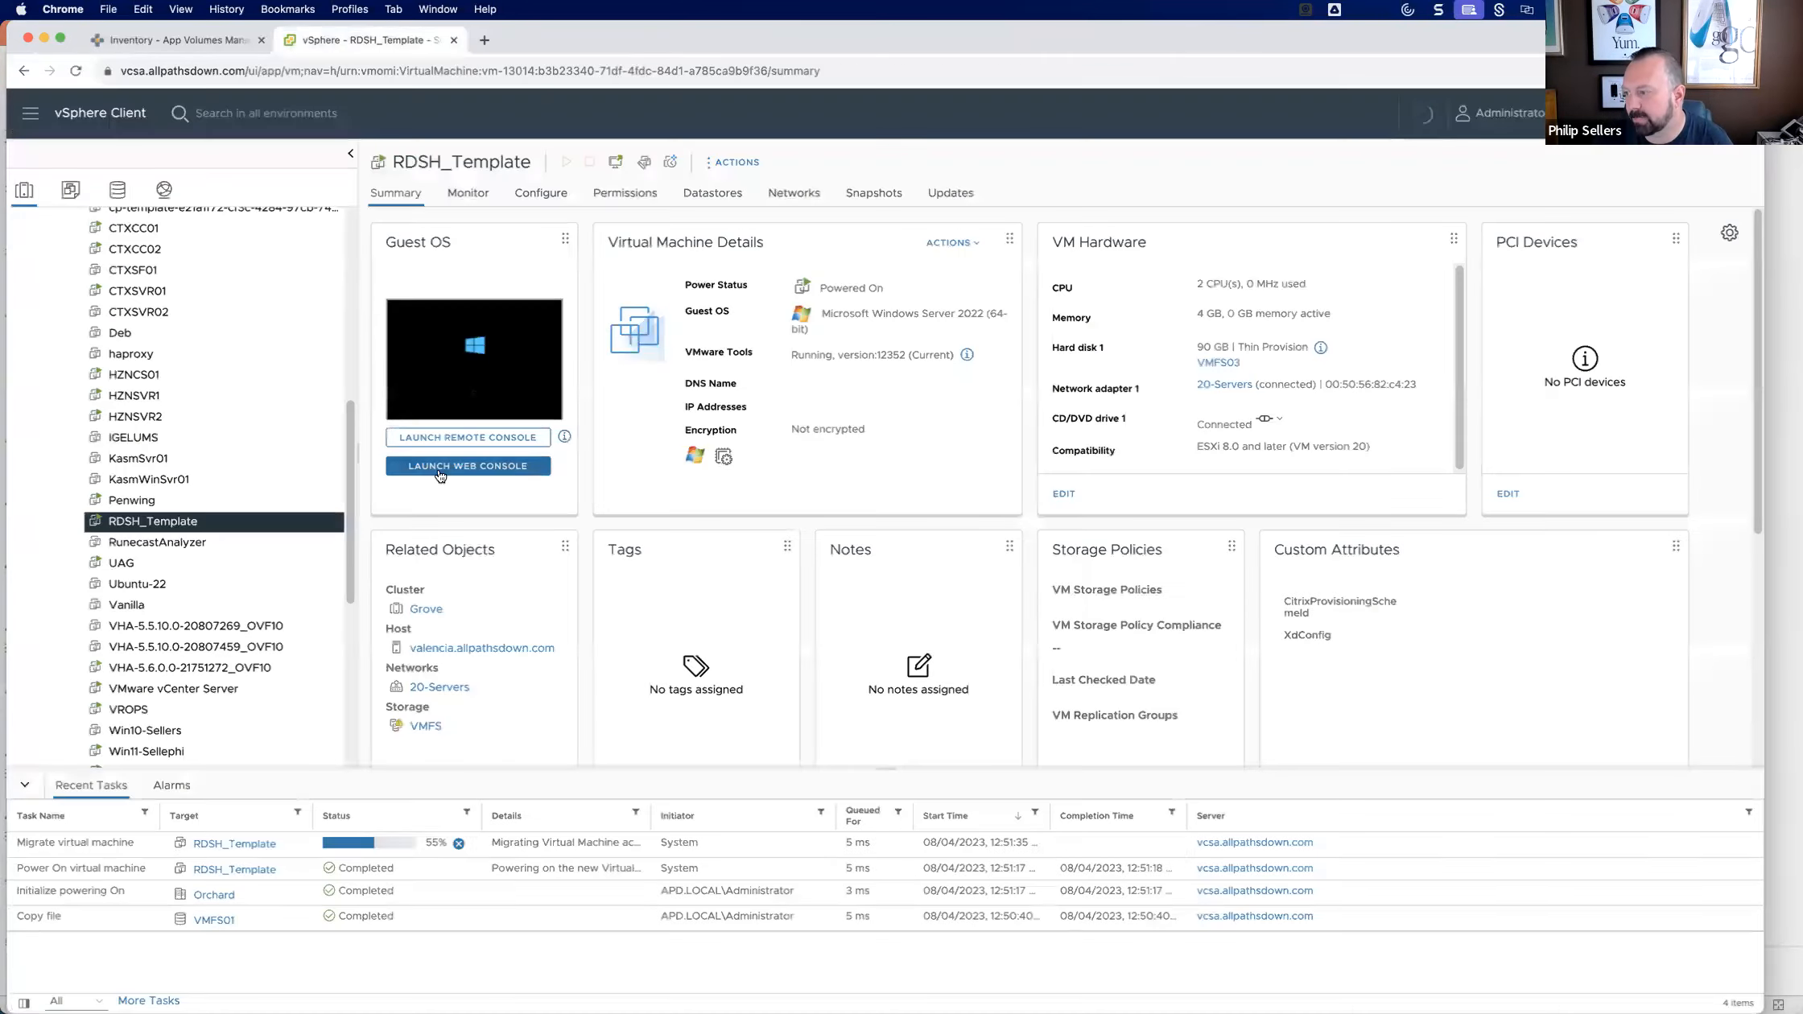
pyautogui.click(458, 371)
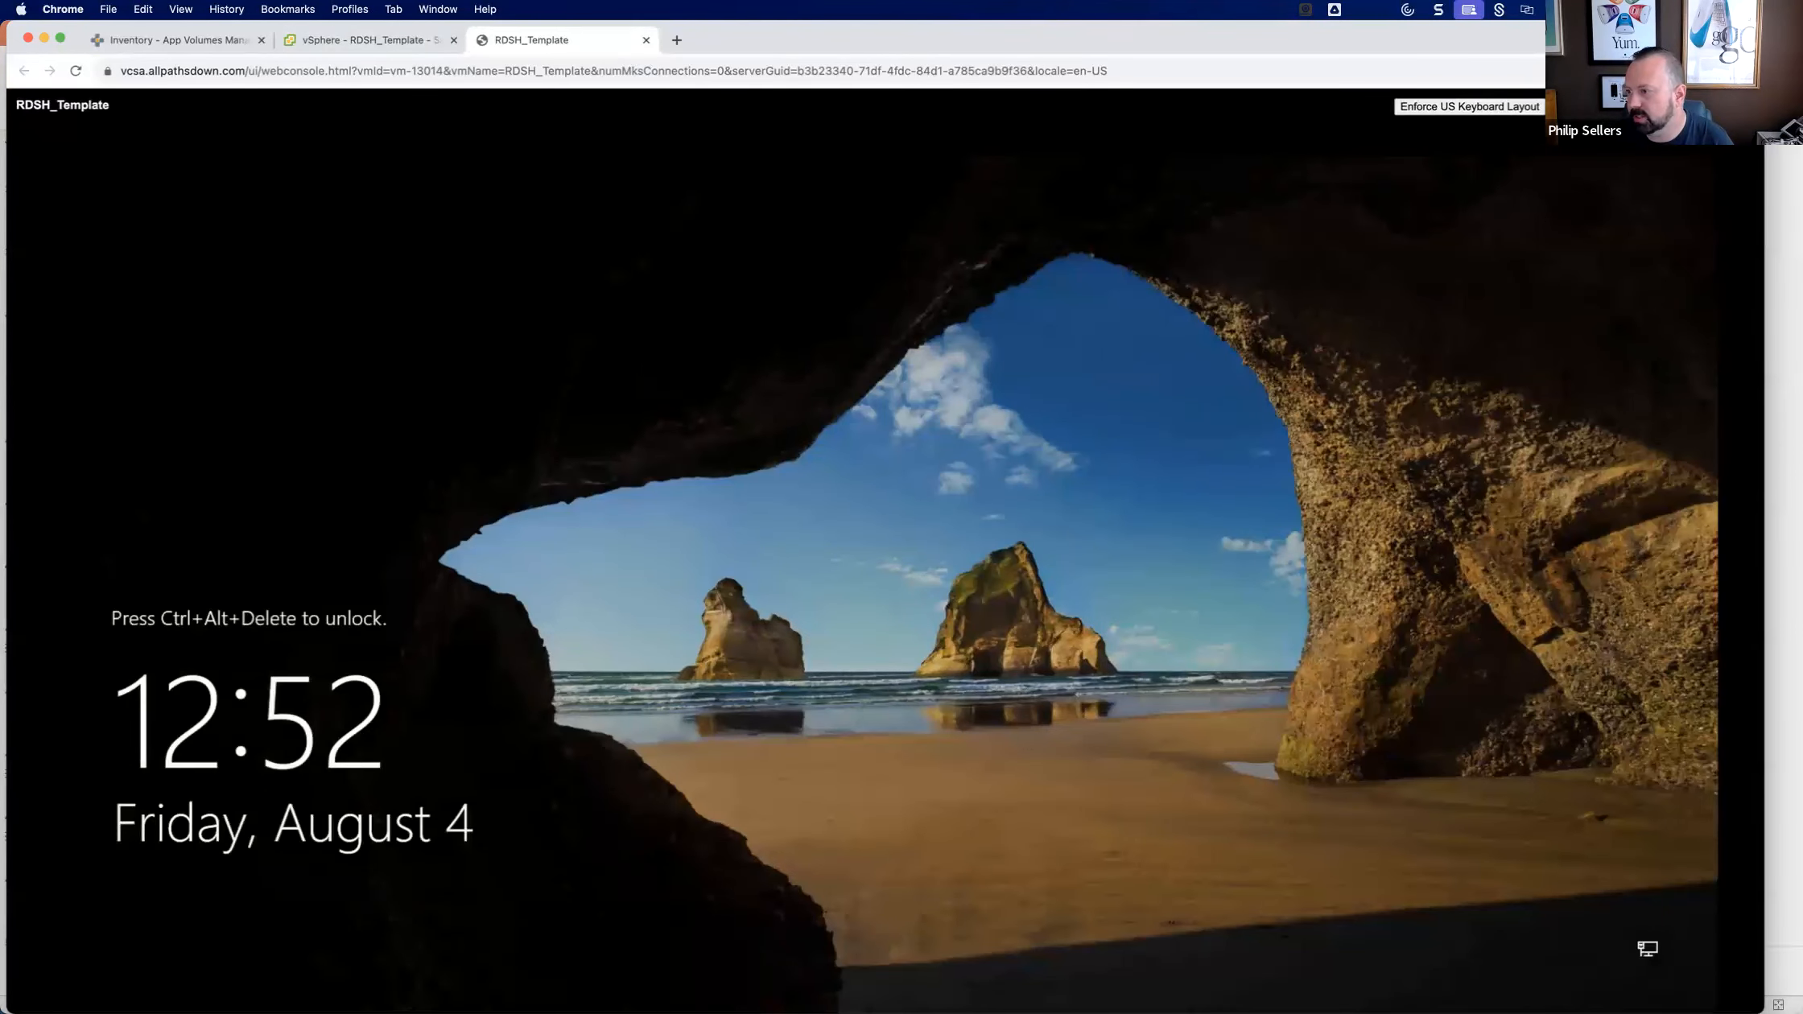
pyautogui.hotkey('ctrl', 'alt', 'Delete')
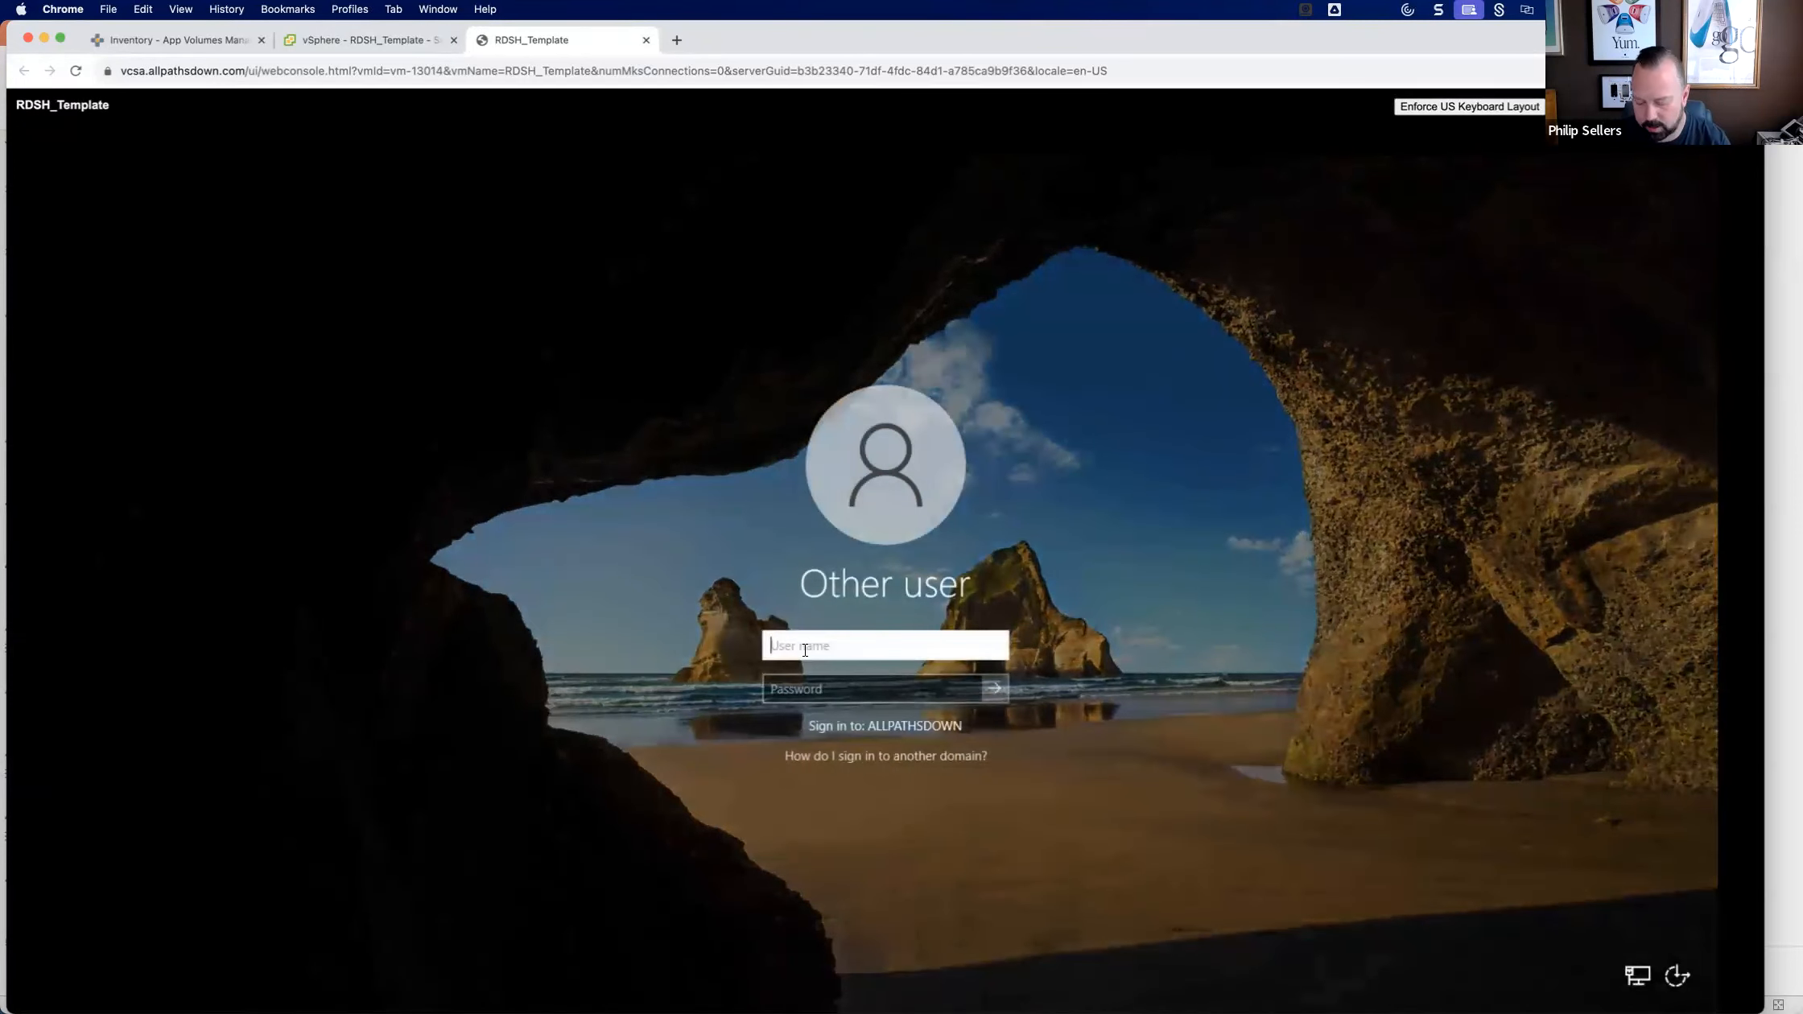
pyautogui.write('da_sellephi')
pyautogui.press('Tab')
pyautogui.write('************')
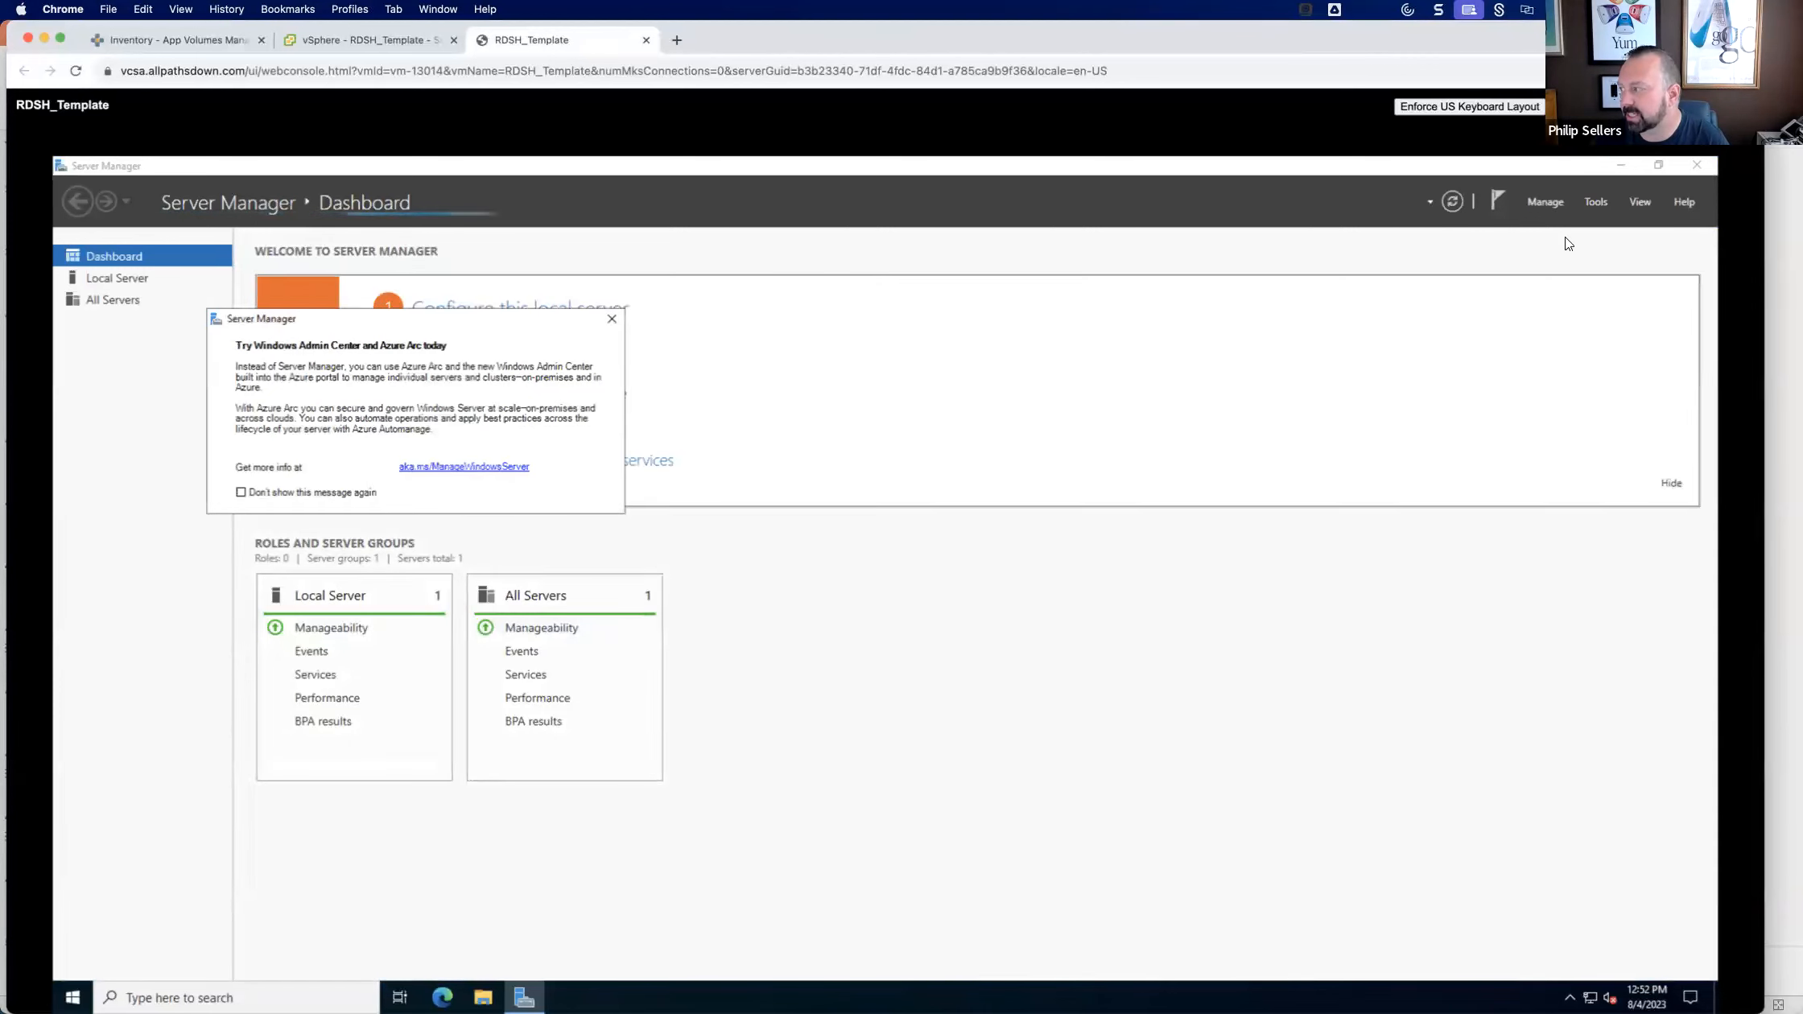
pyautogui.click(1693, 165)
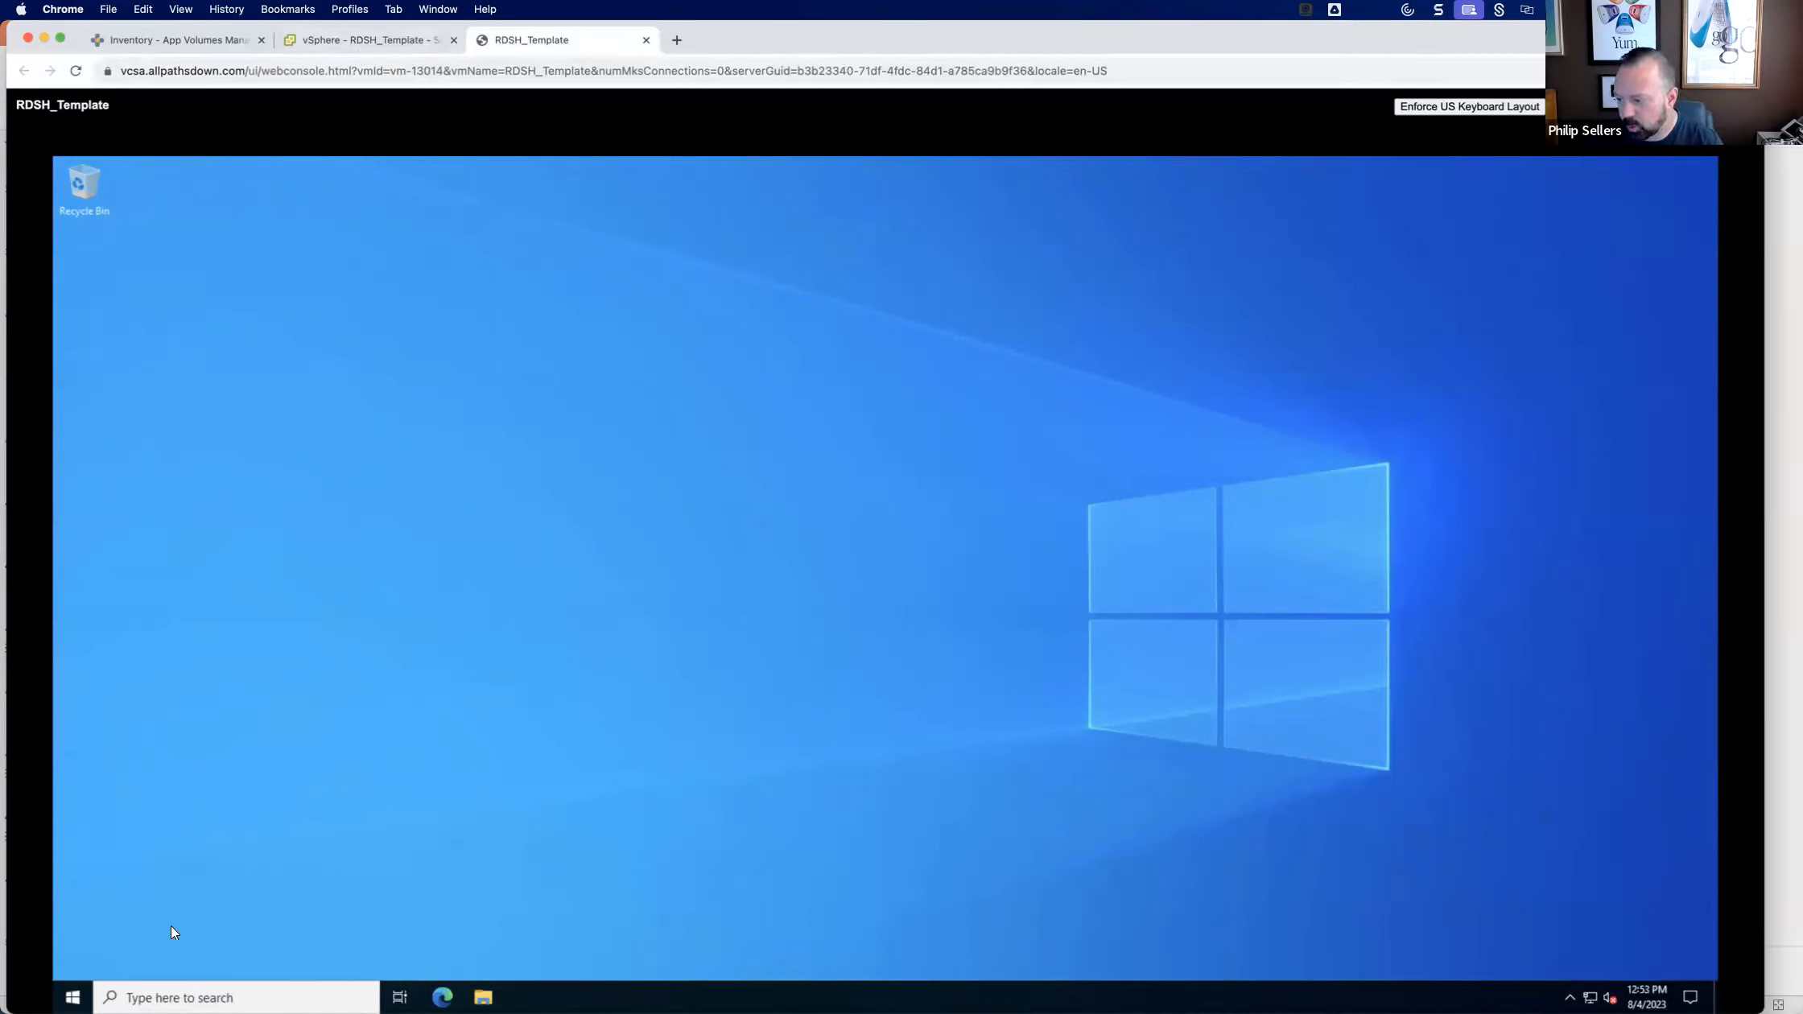
# Review the installed programs on RDSH_Template in Apps & features and close Settings.
pyautogui.click(73, 998)
pyautogui.write('program')
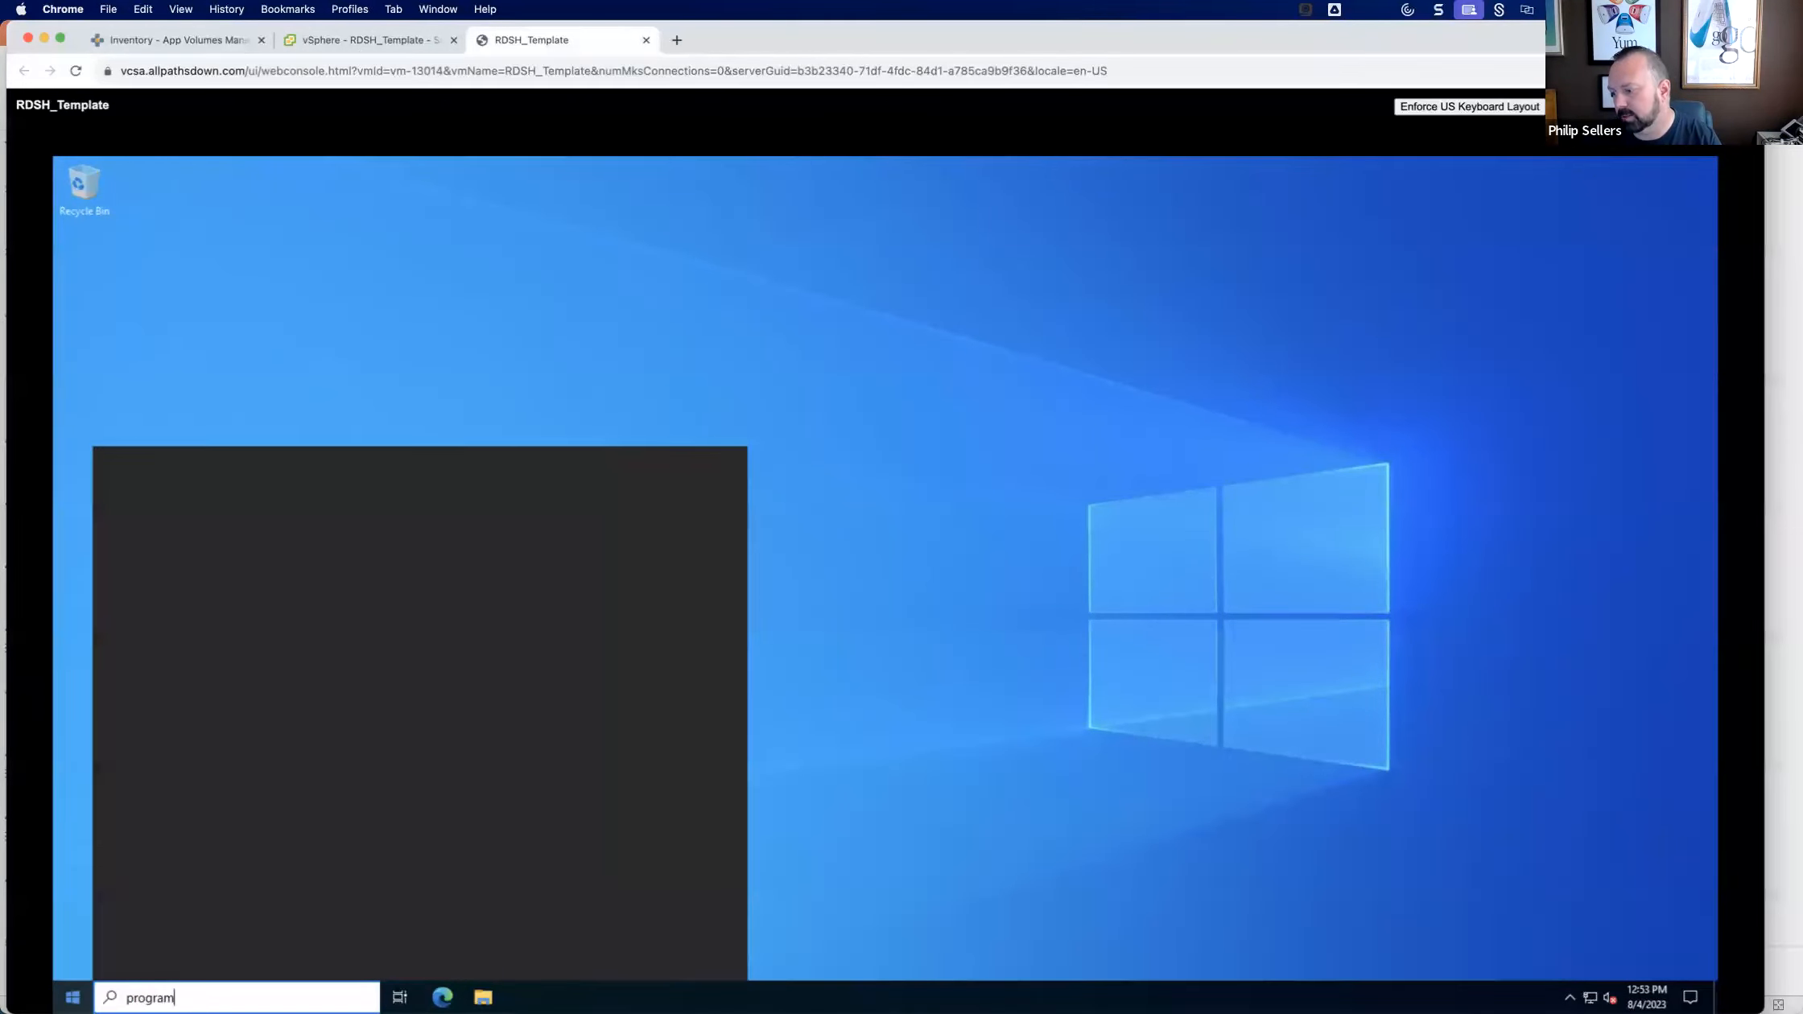
pyautogui.click(370, 738)
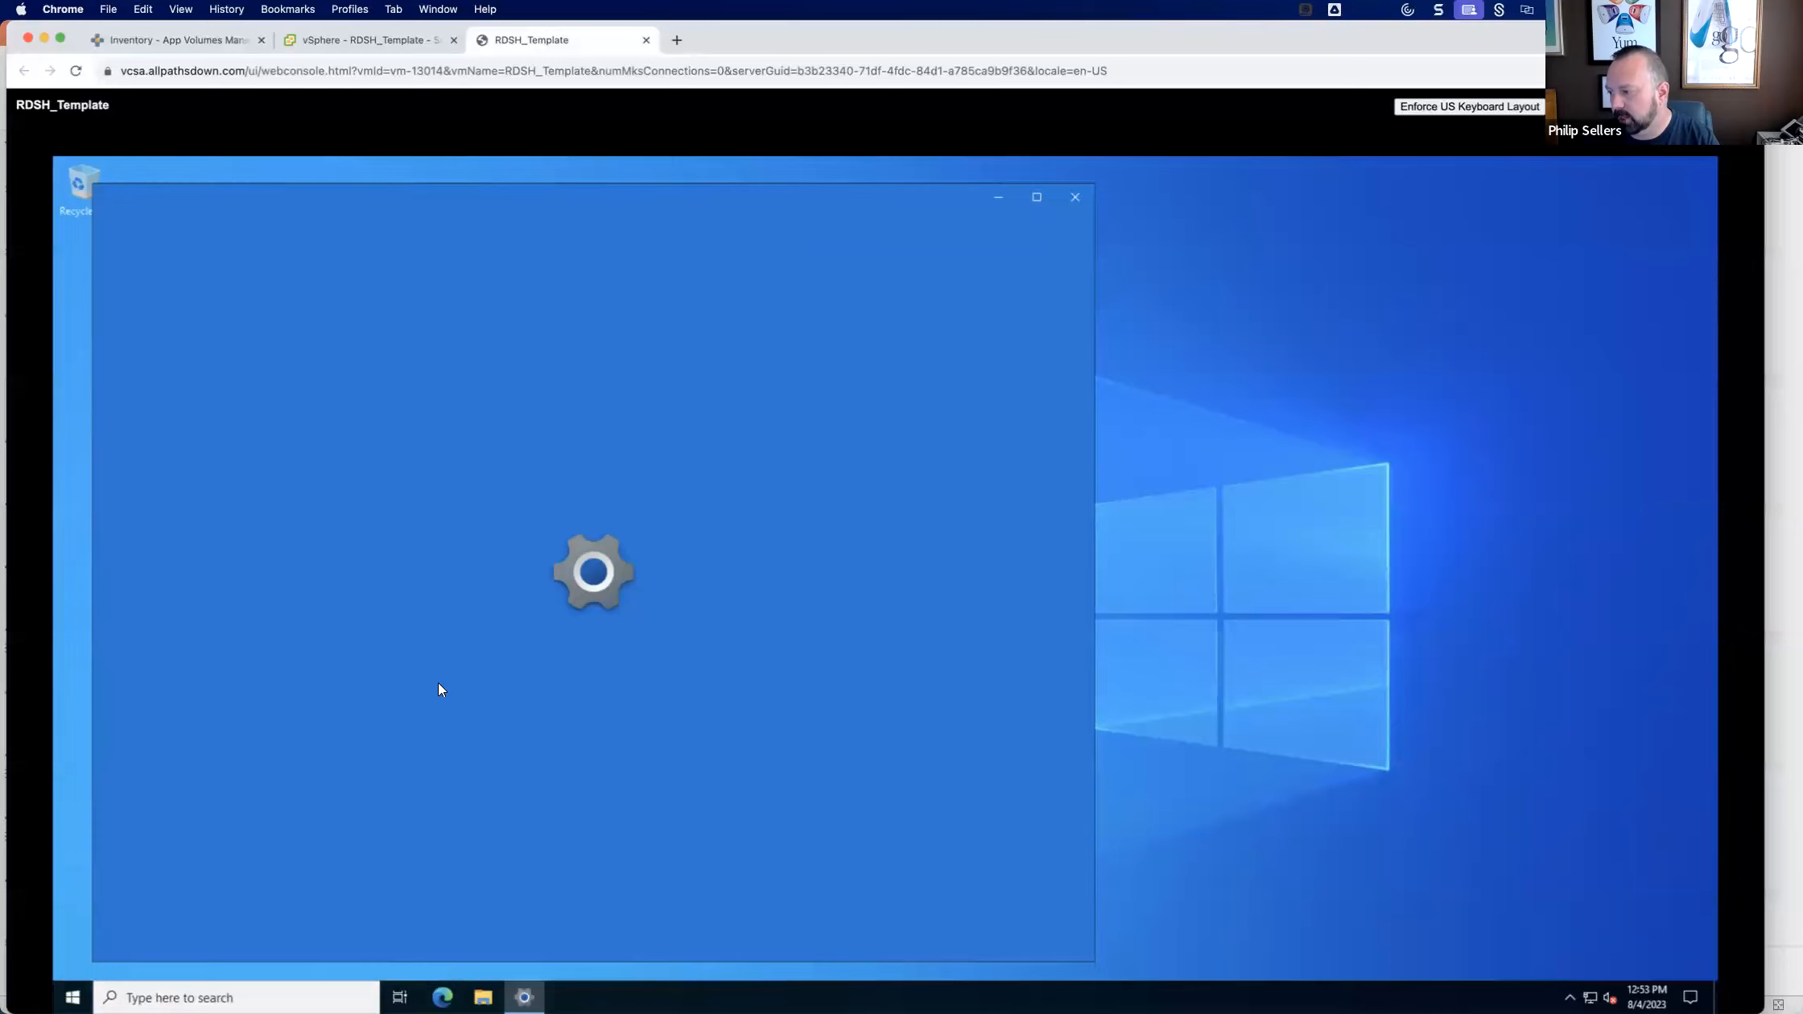
pyautogui.scroll(-3, 806, 660)
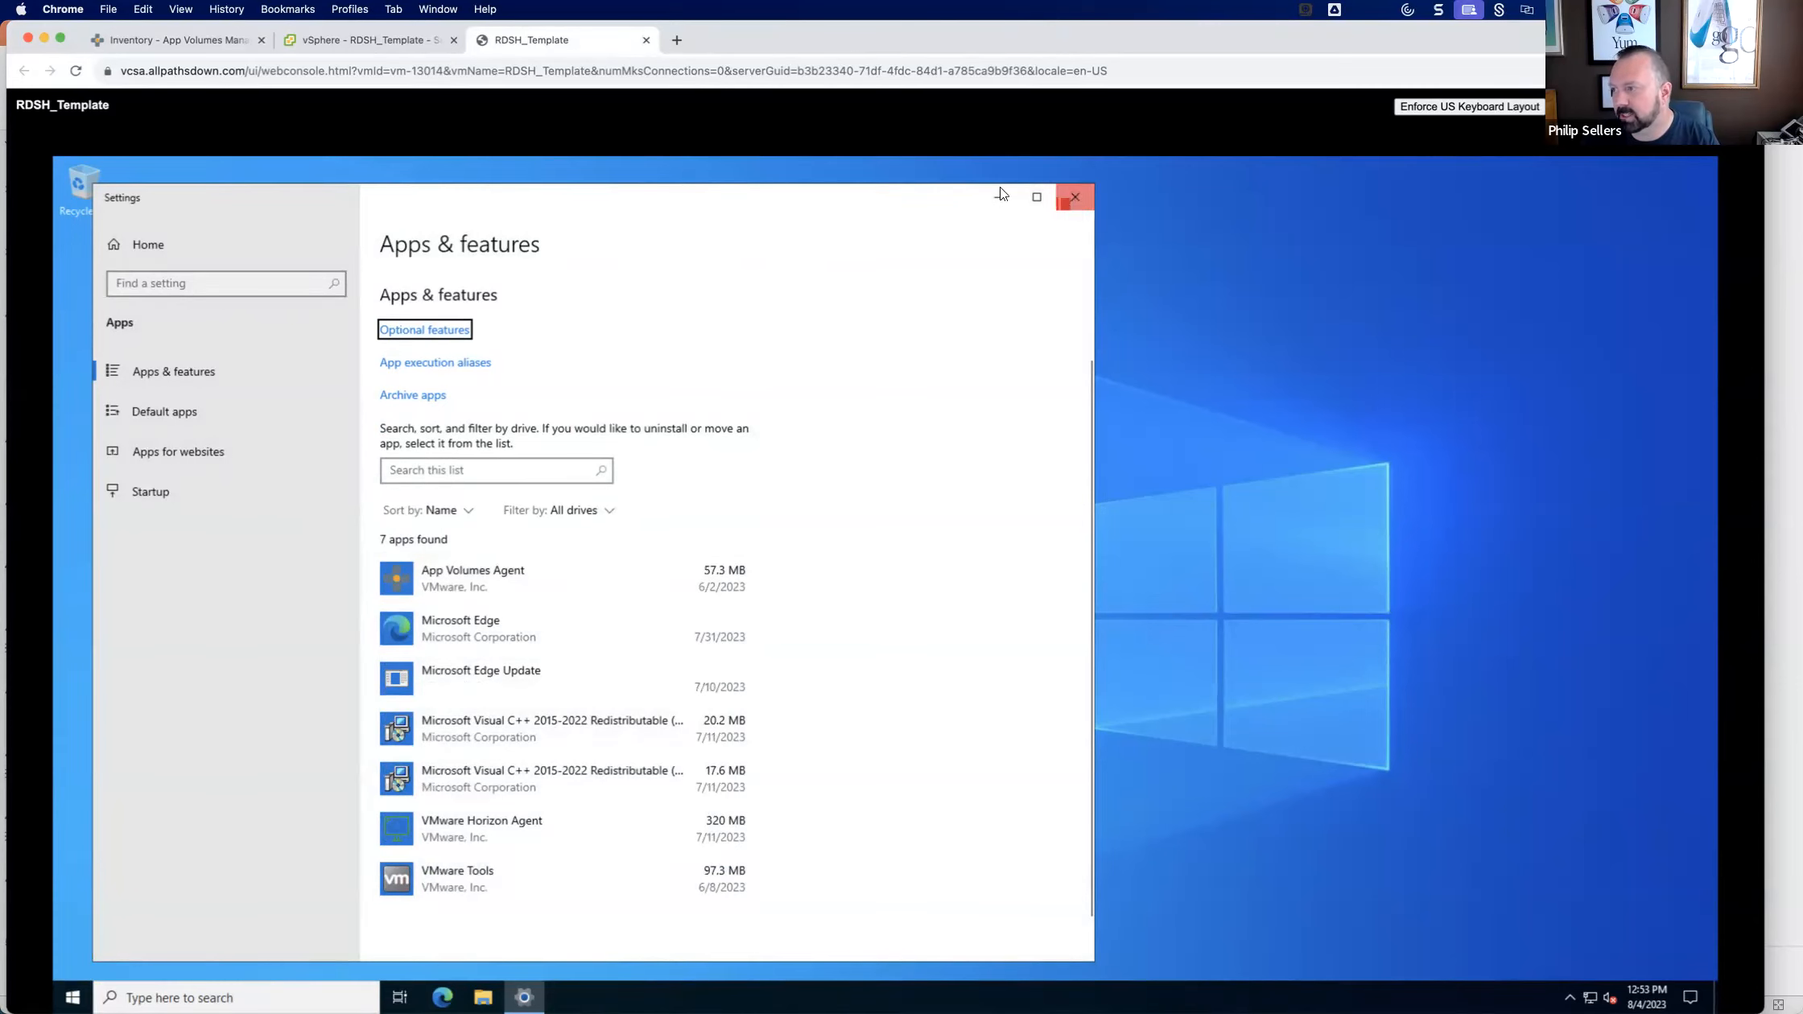
pyautogui.click(1075, 196)
# In App Volumes Manager, find the packaging computer with "rdsh" and start packaging Filezilla 3.66.0 on RDSHTEMPLATE.
pyautogui.click(233, 47)
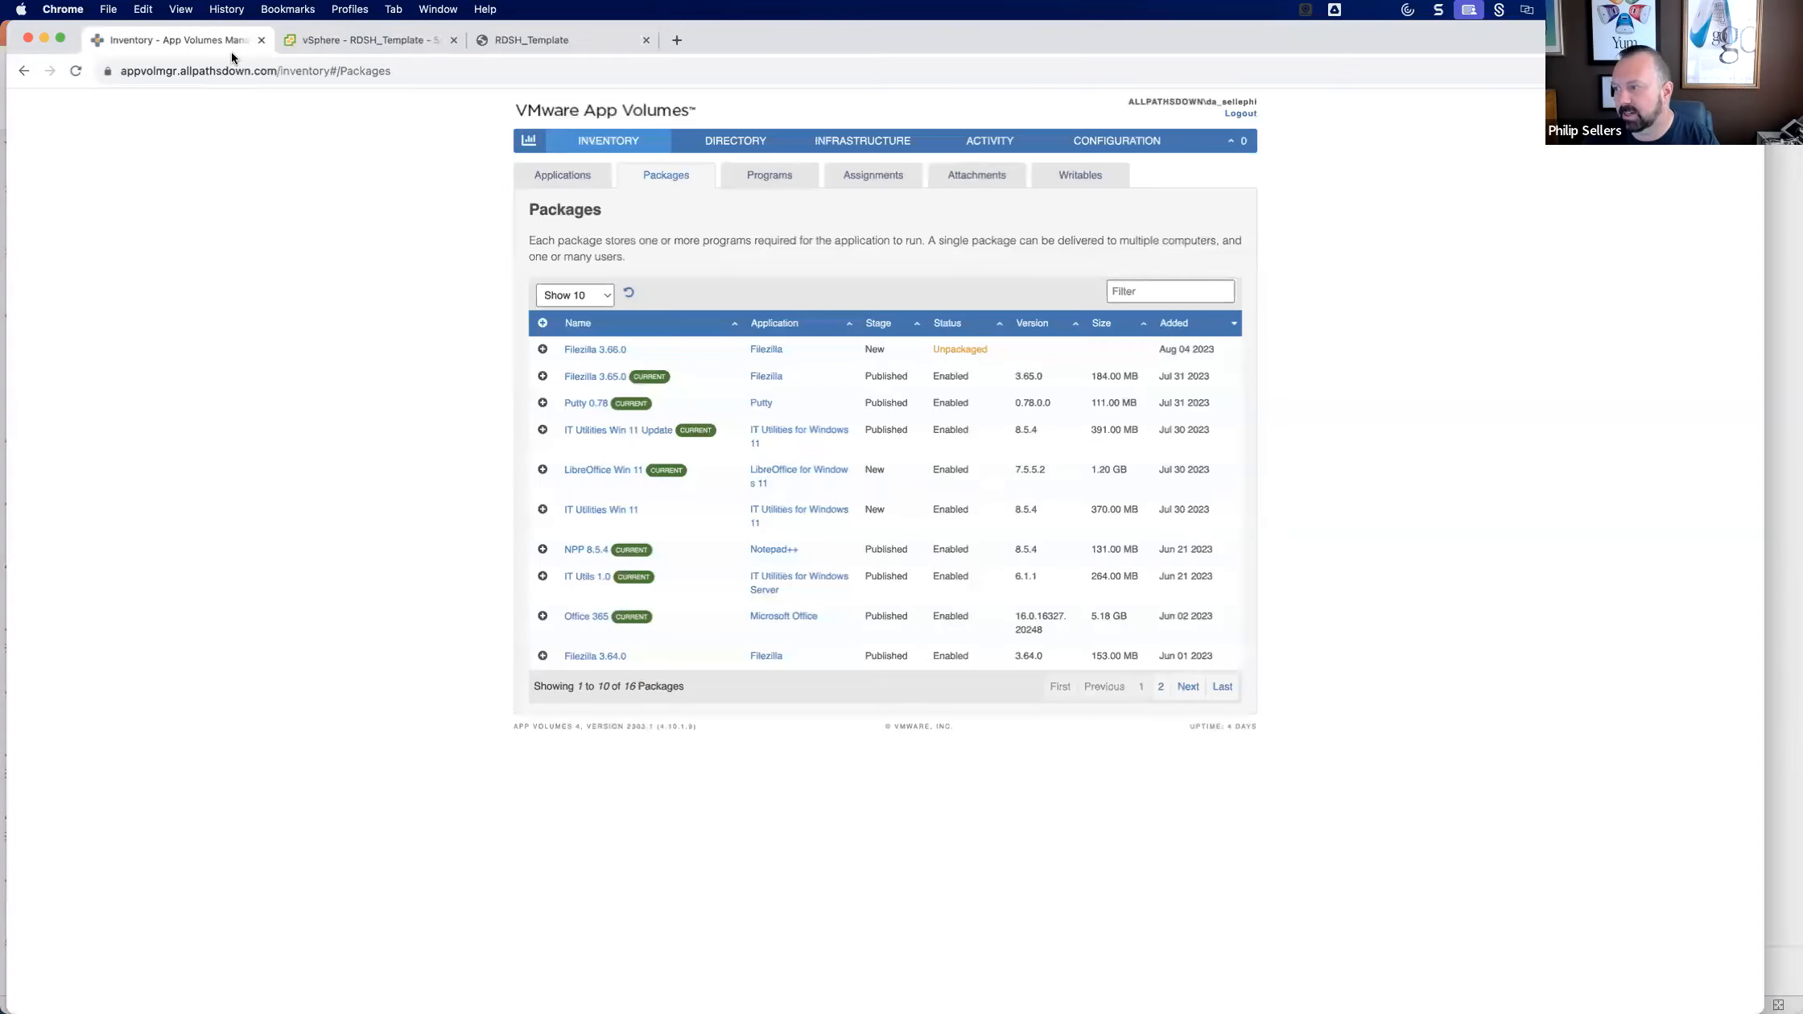
pyautogui.click(594, 352)
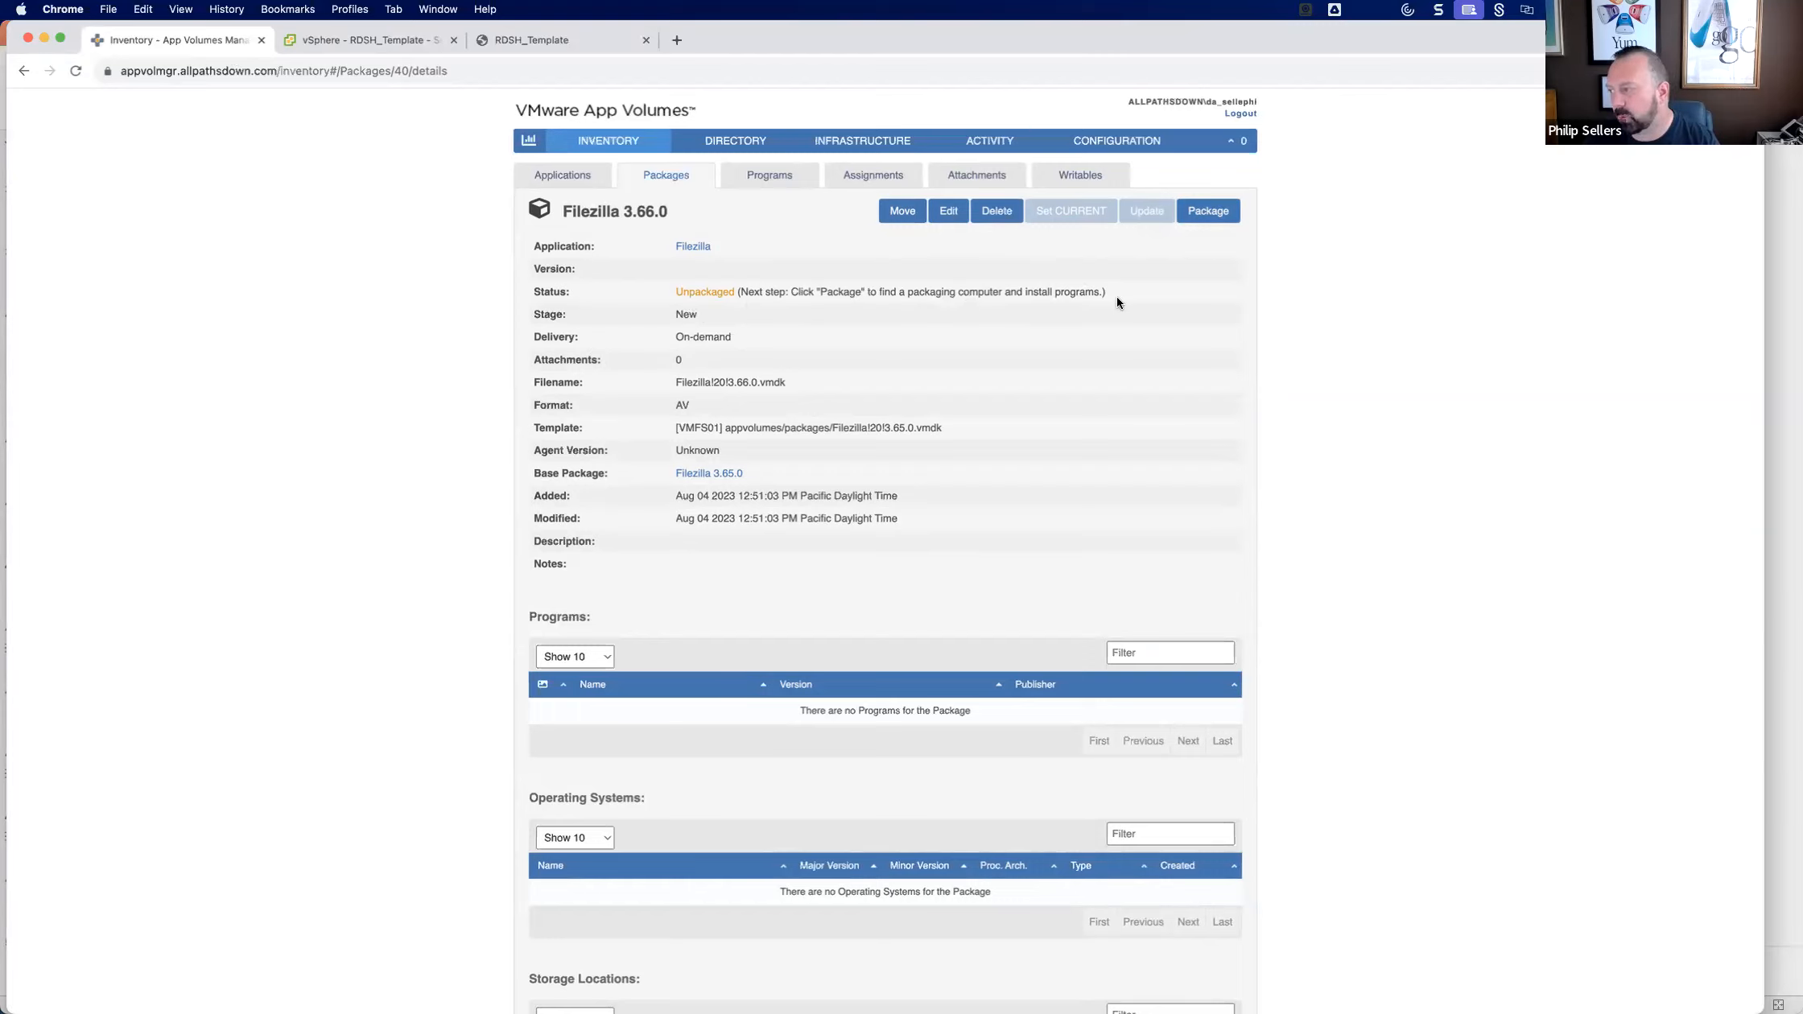
pyautogui.click(1202, 225)
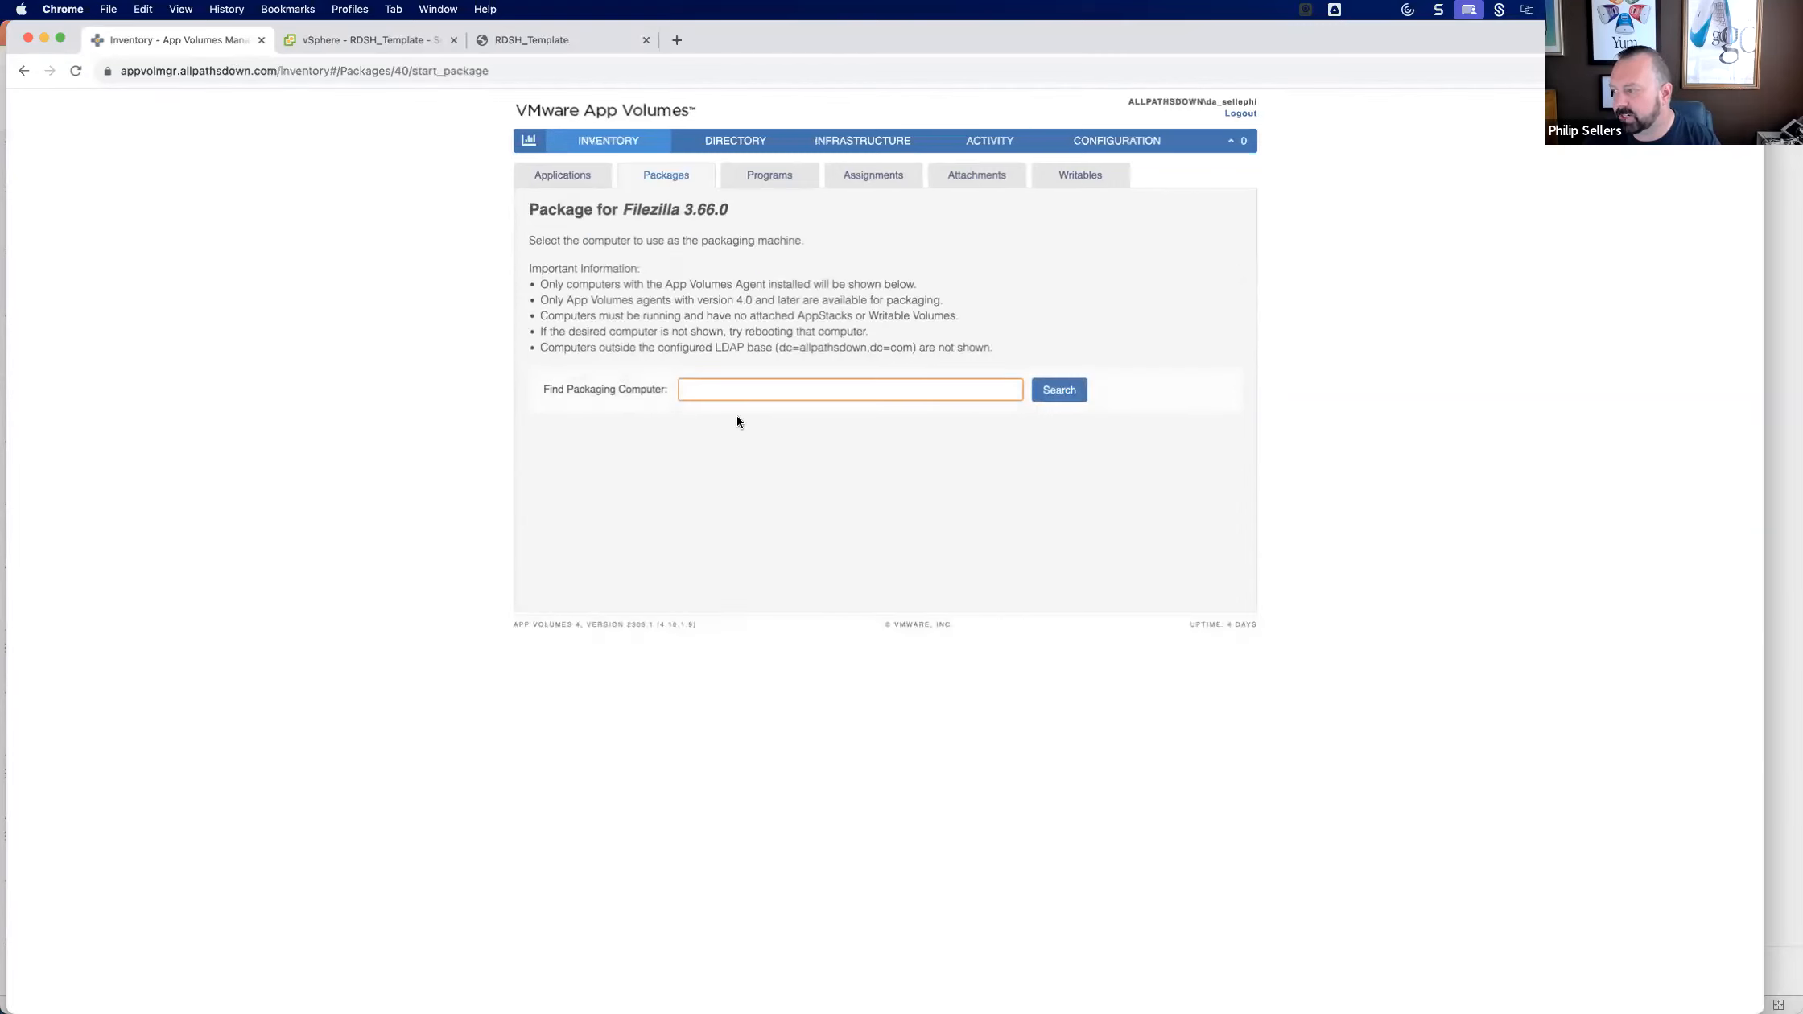
pyautogui.write('rdsh')
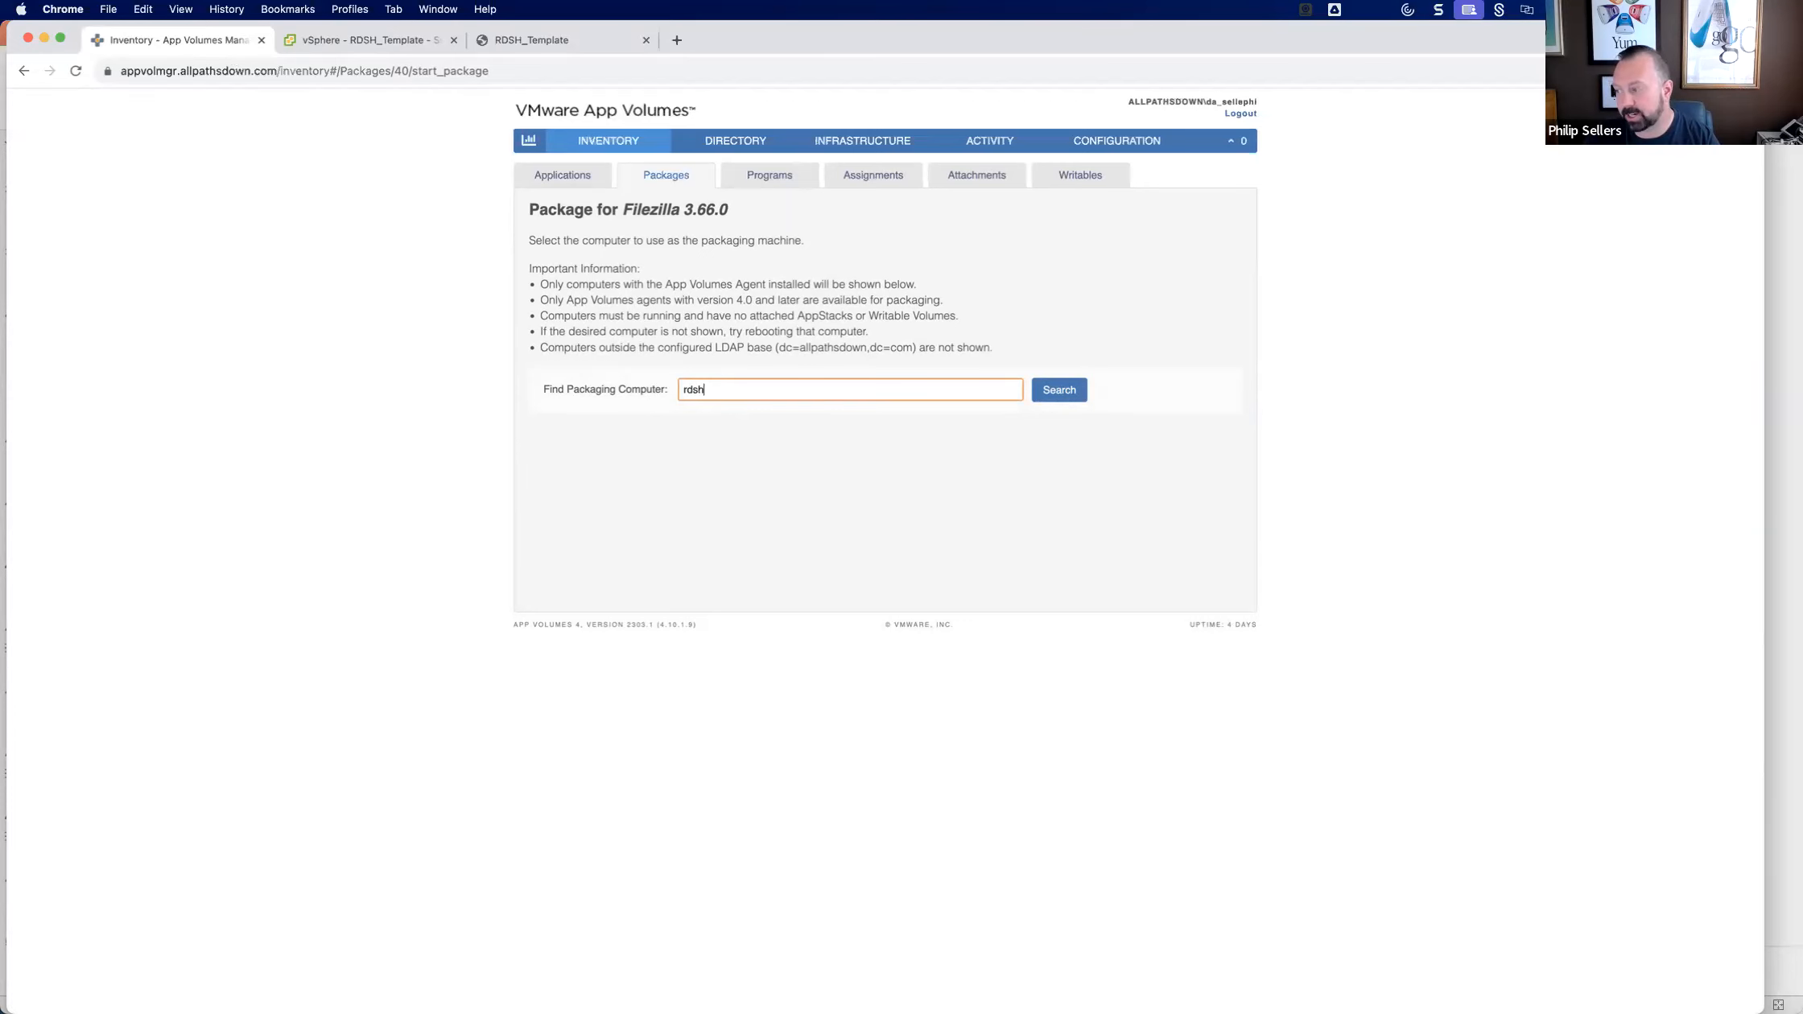
pyautogui.press('Return')
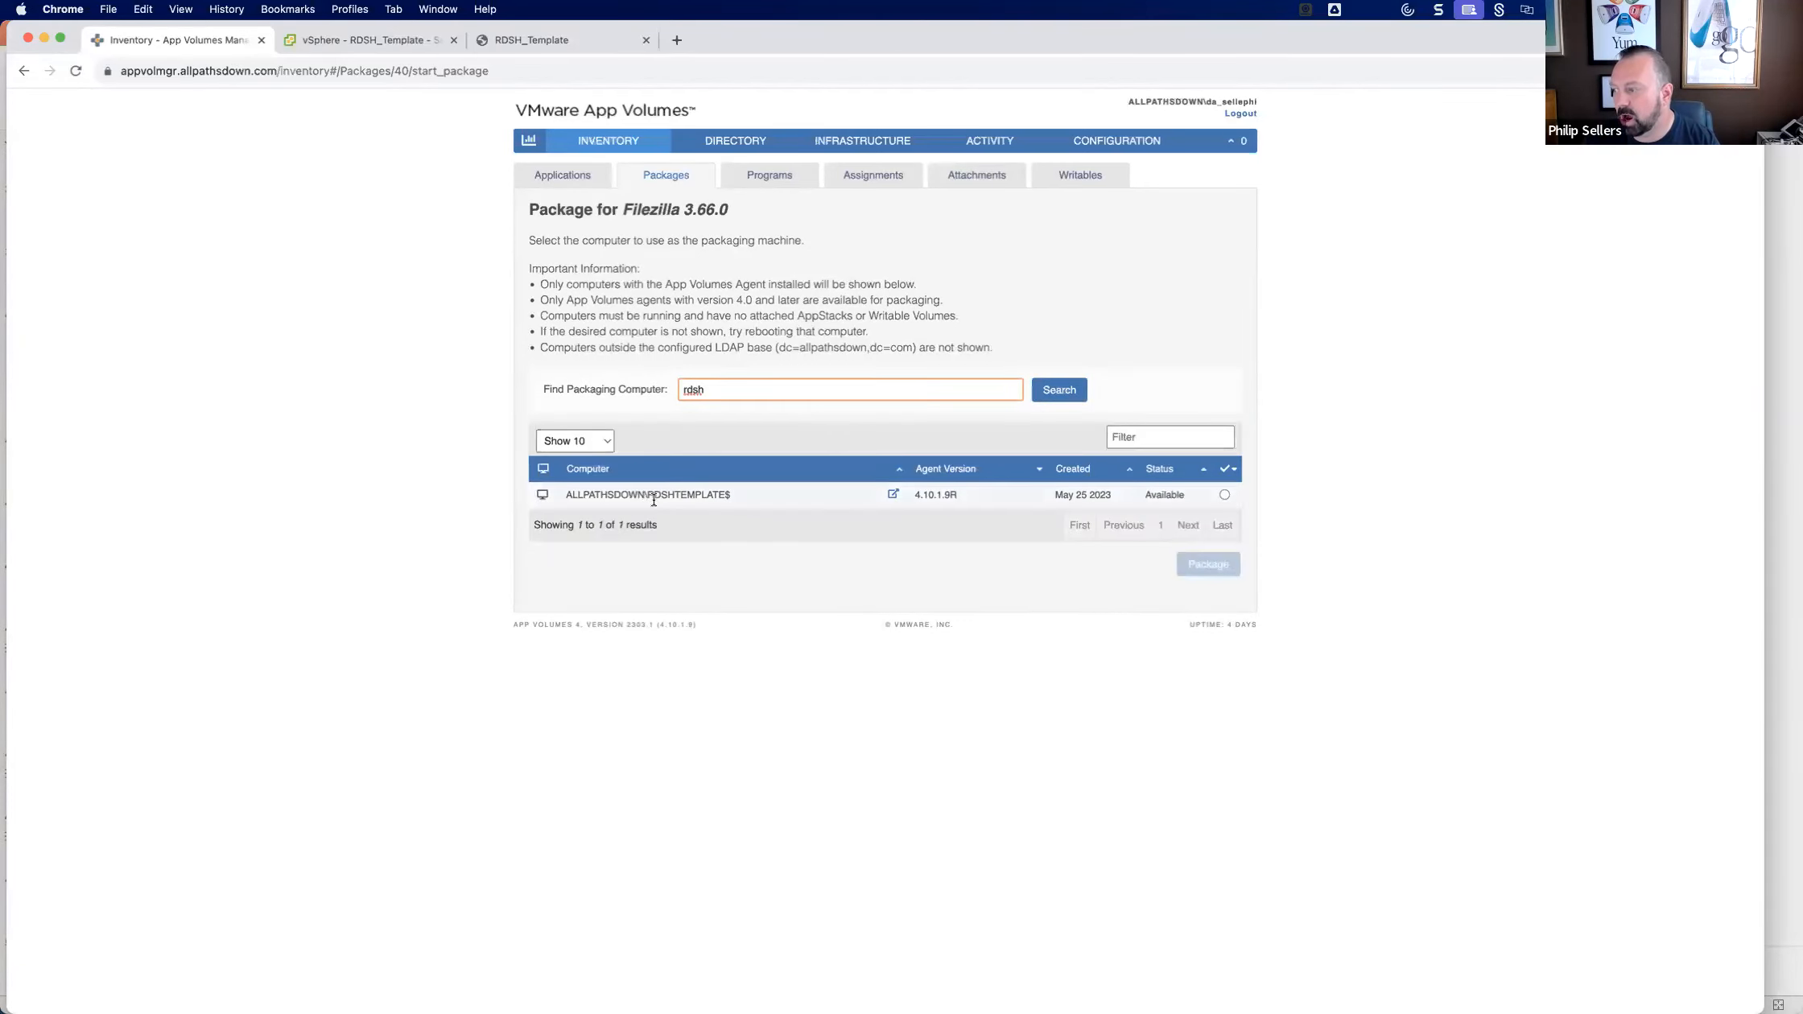
pyautogui.click(1225, 495)
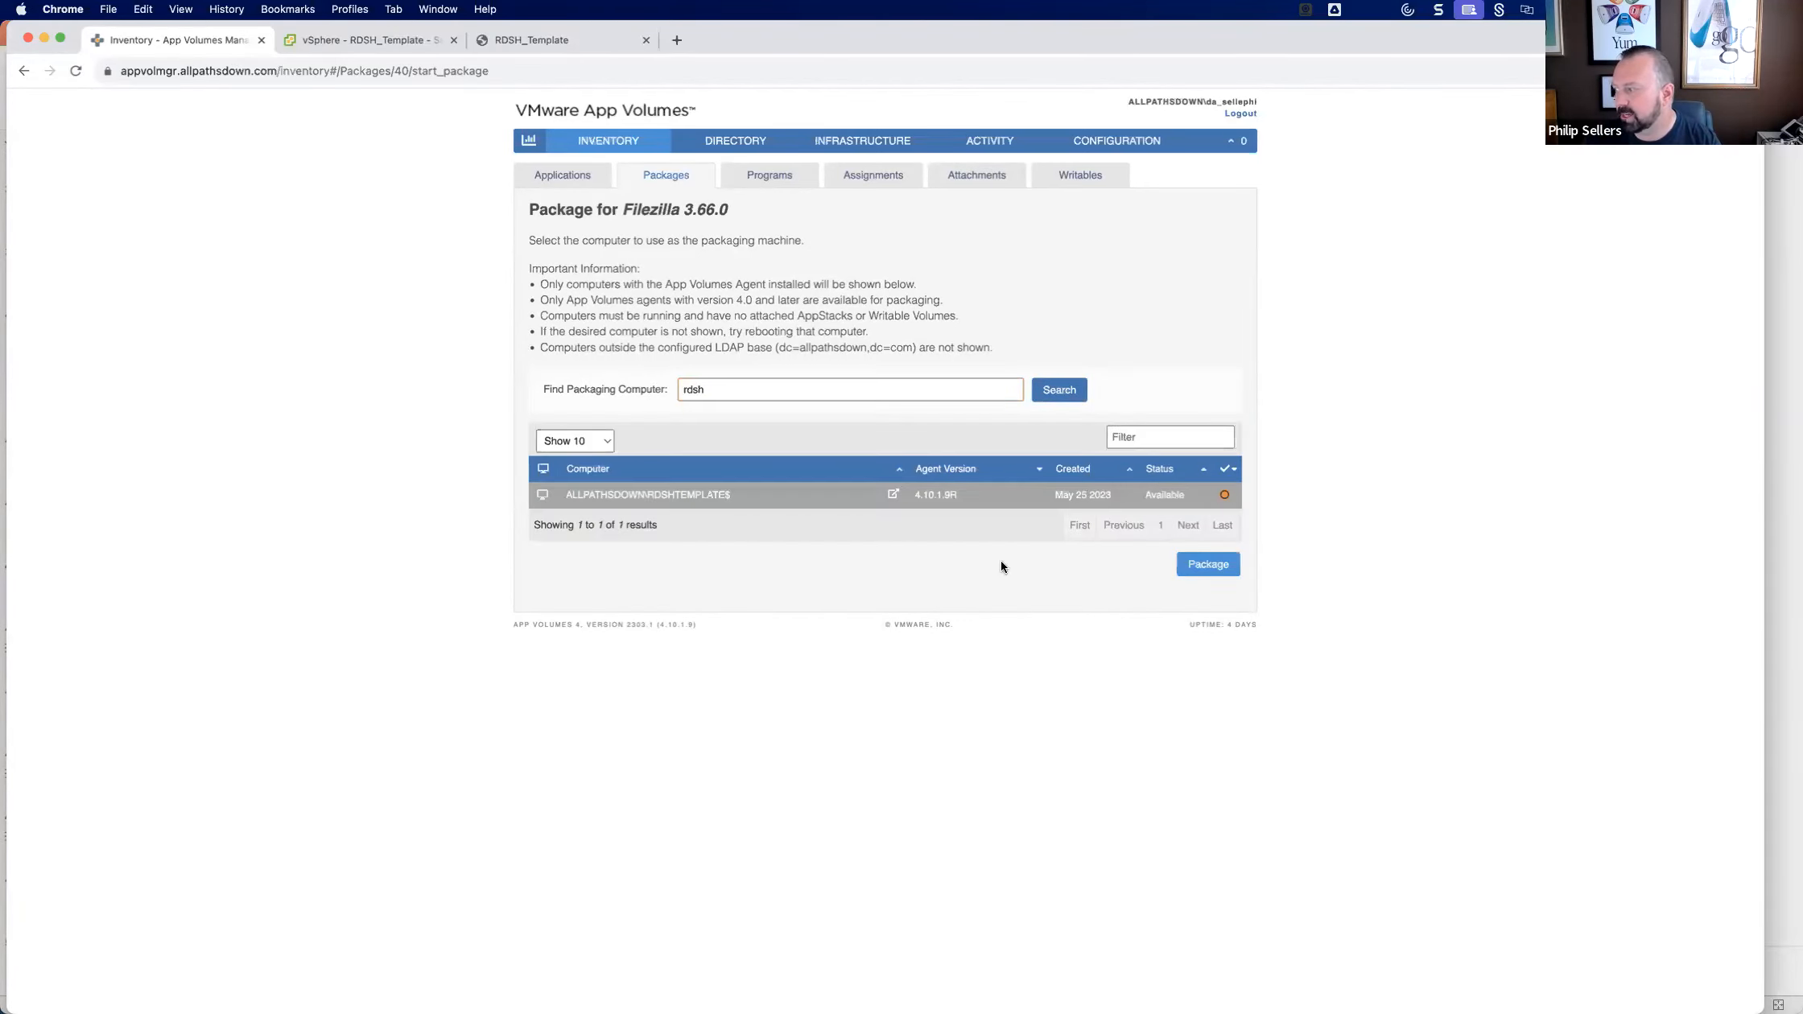
pyautogui.click(1214, 569)
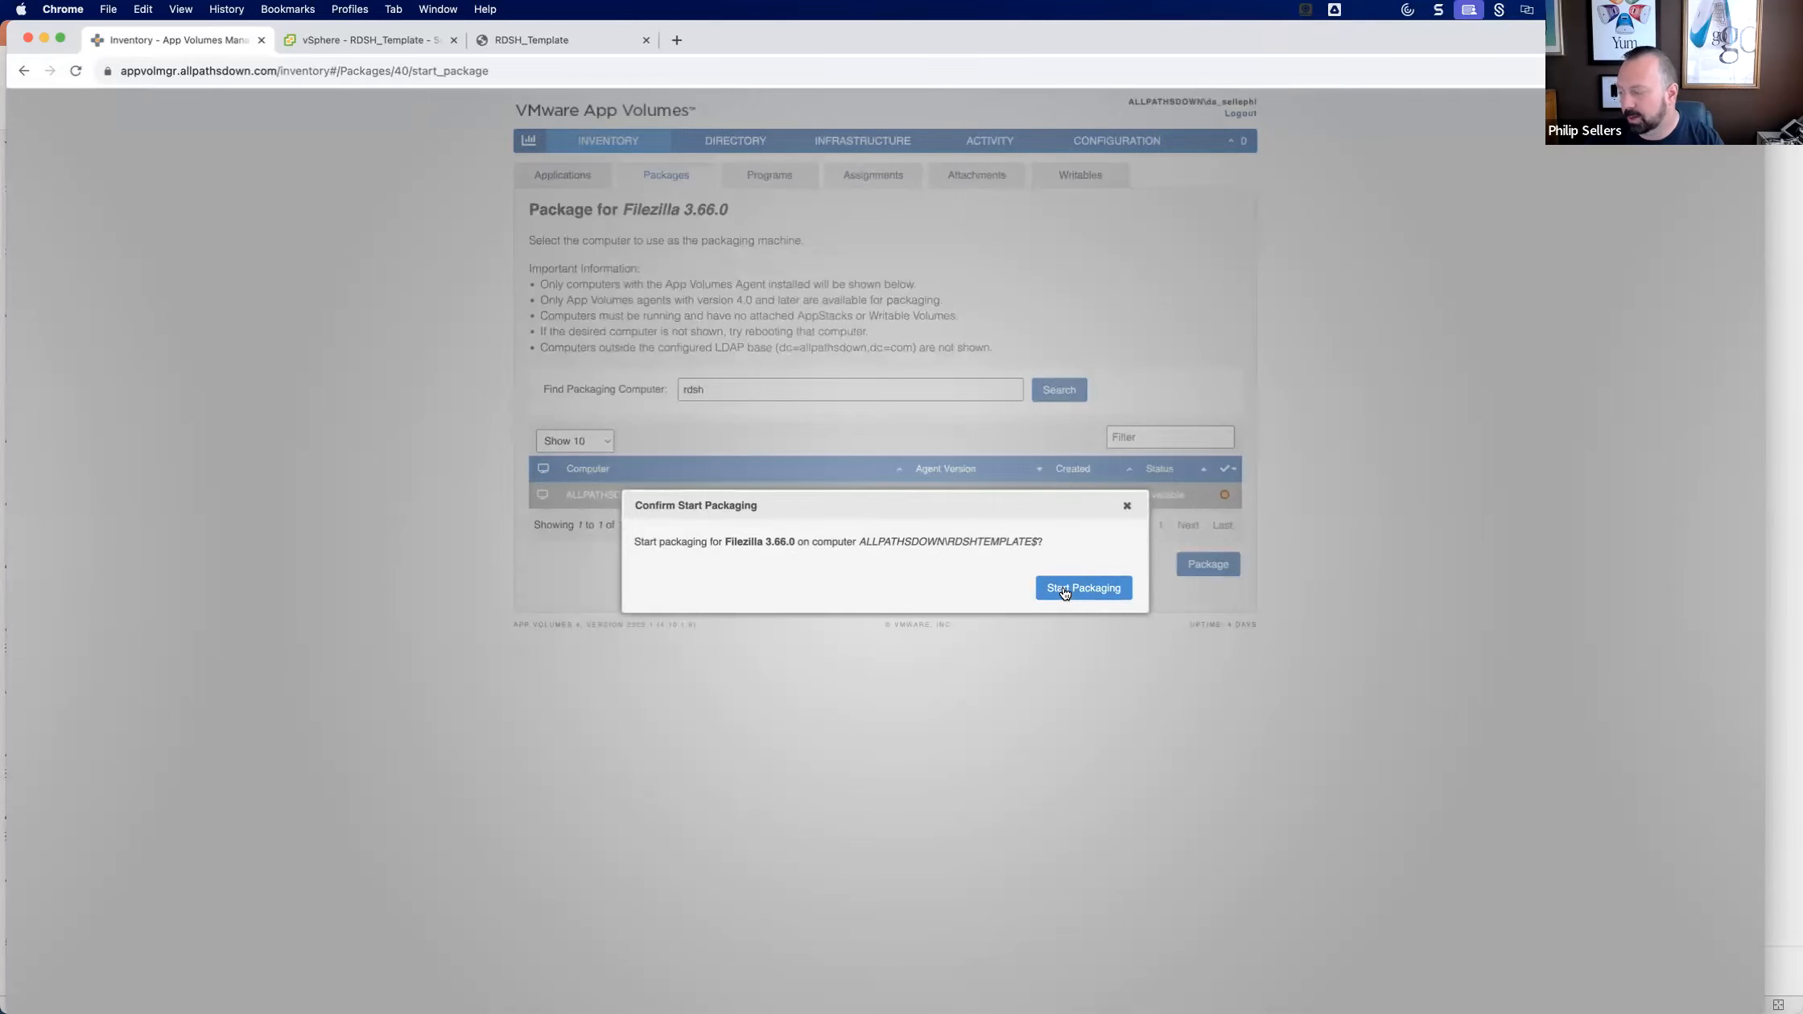
pyautogui.click(1064, 593)
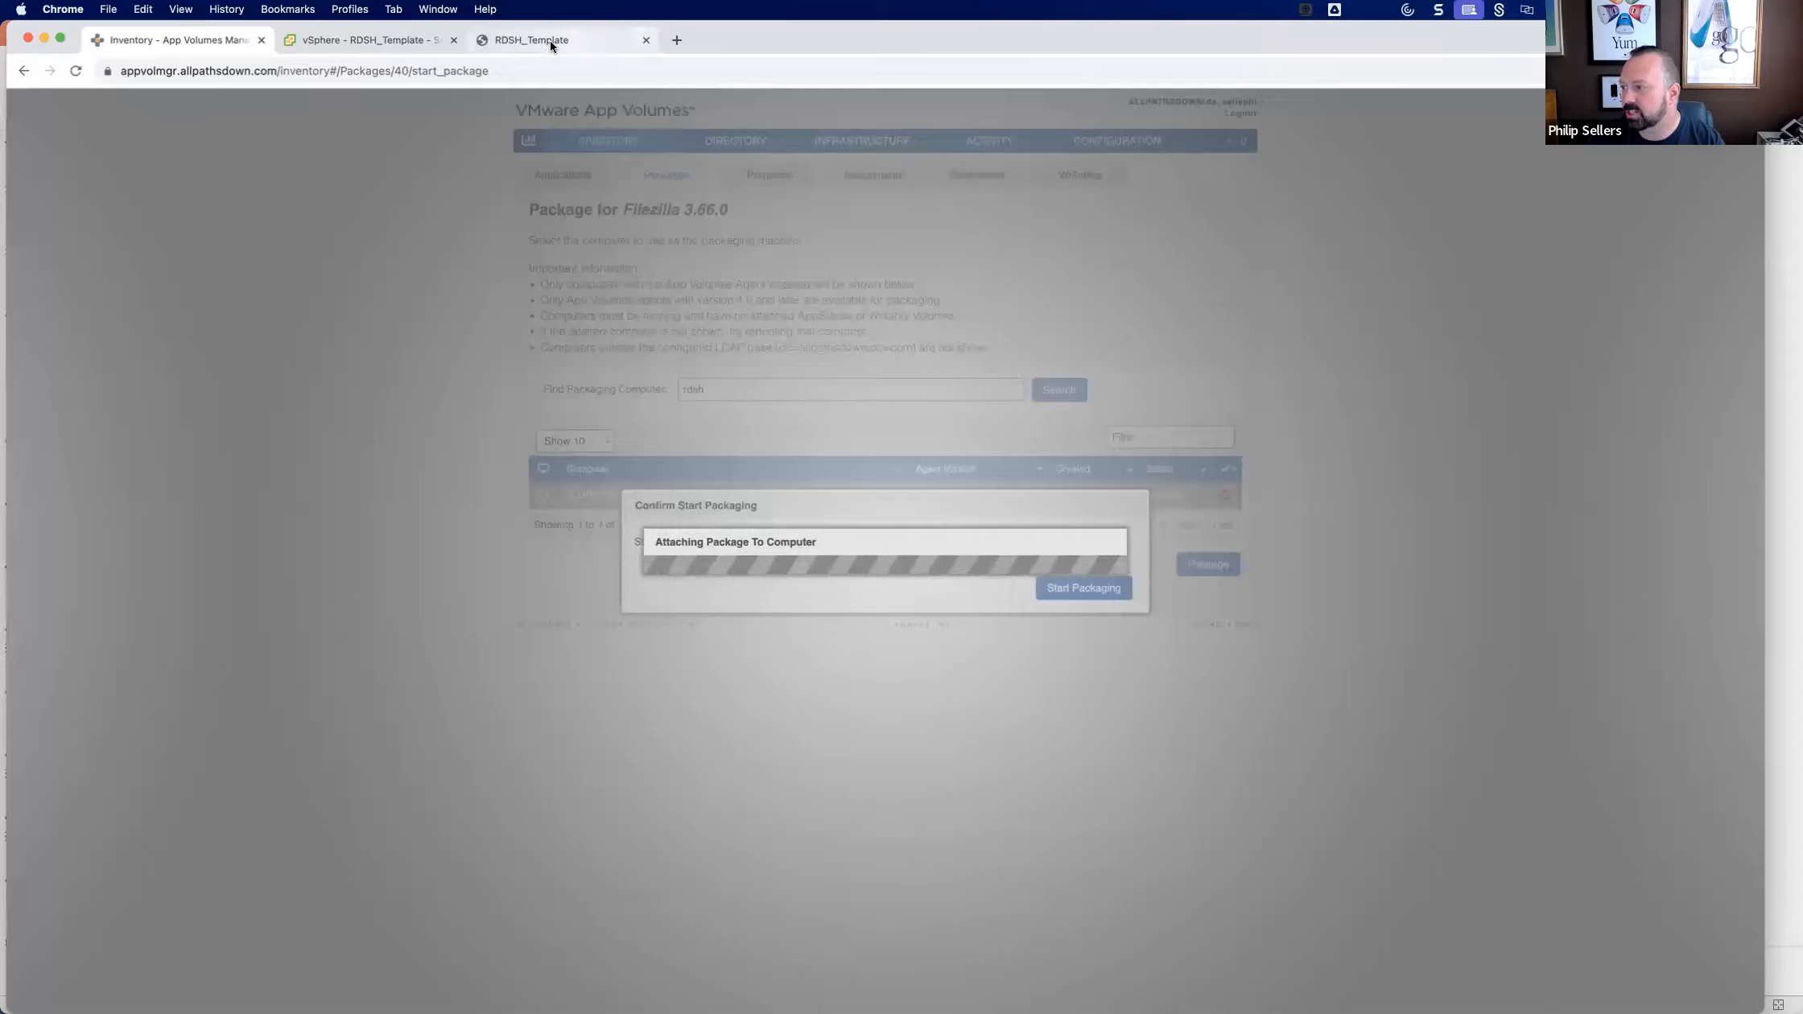
# Return to the RDSH_Template console and check the FileZilla entry in the Apps & features list during packaging.
pyautogui.click(549, 40)
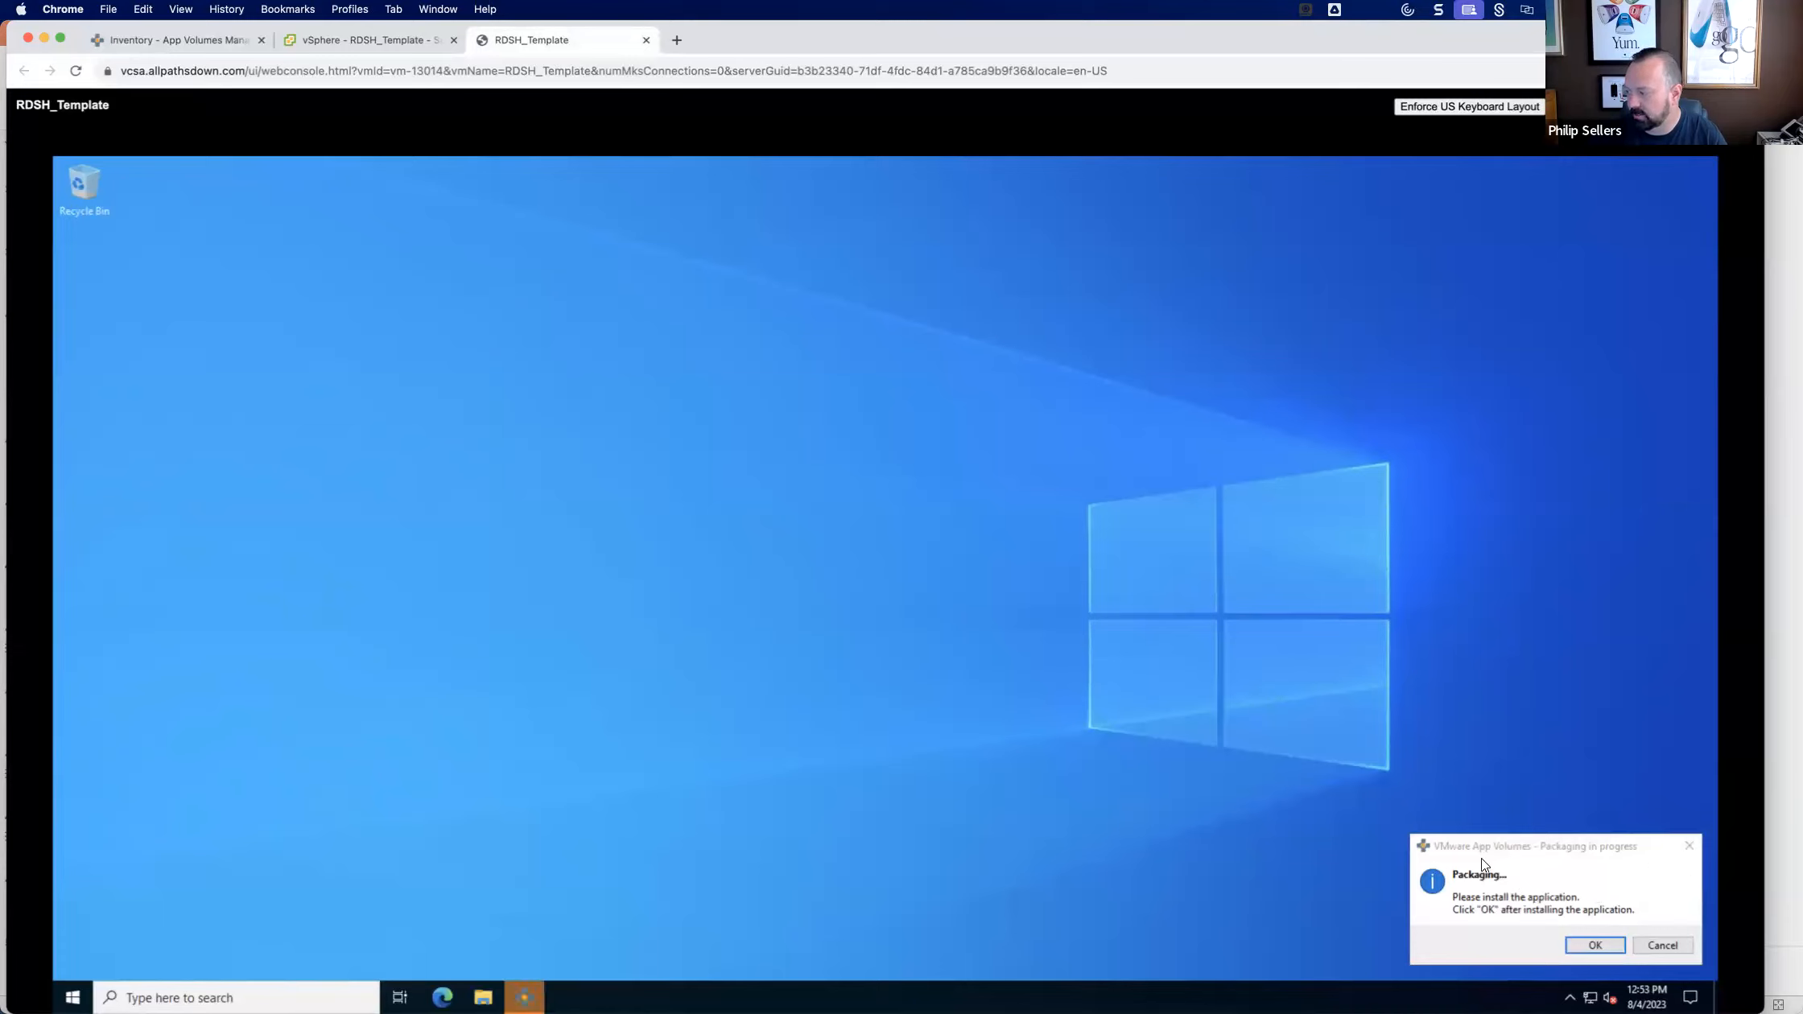
pyautogui.click(72, 997)
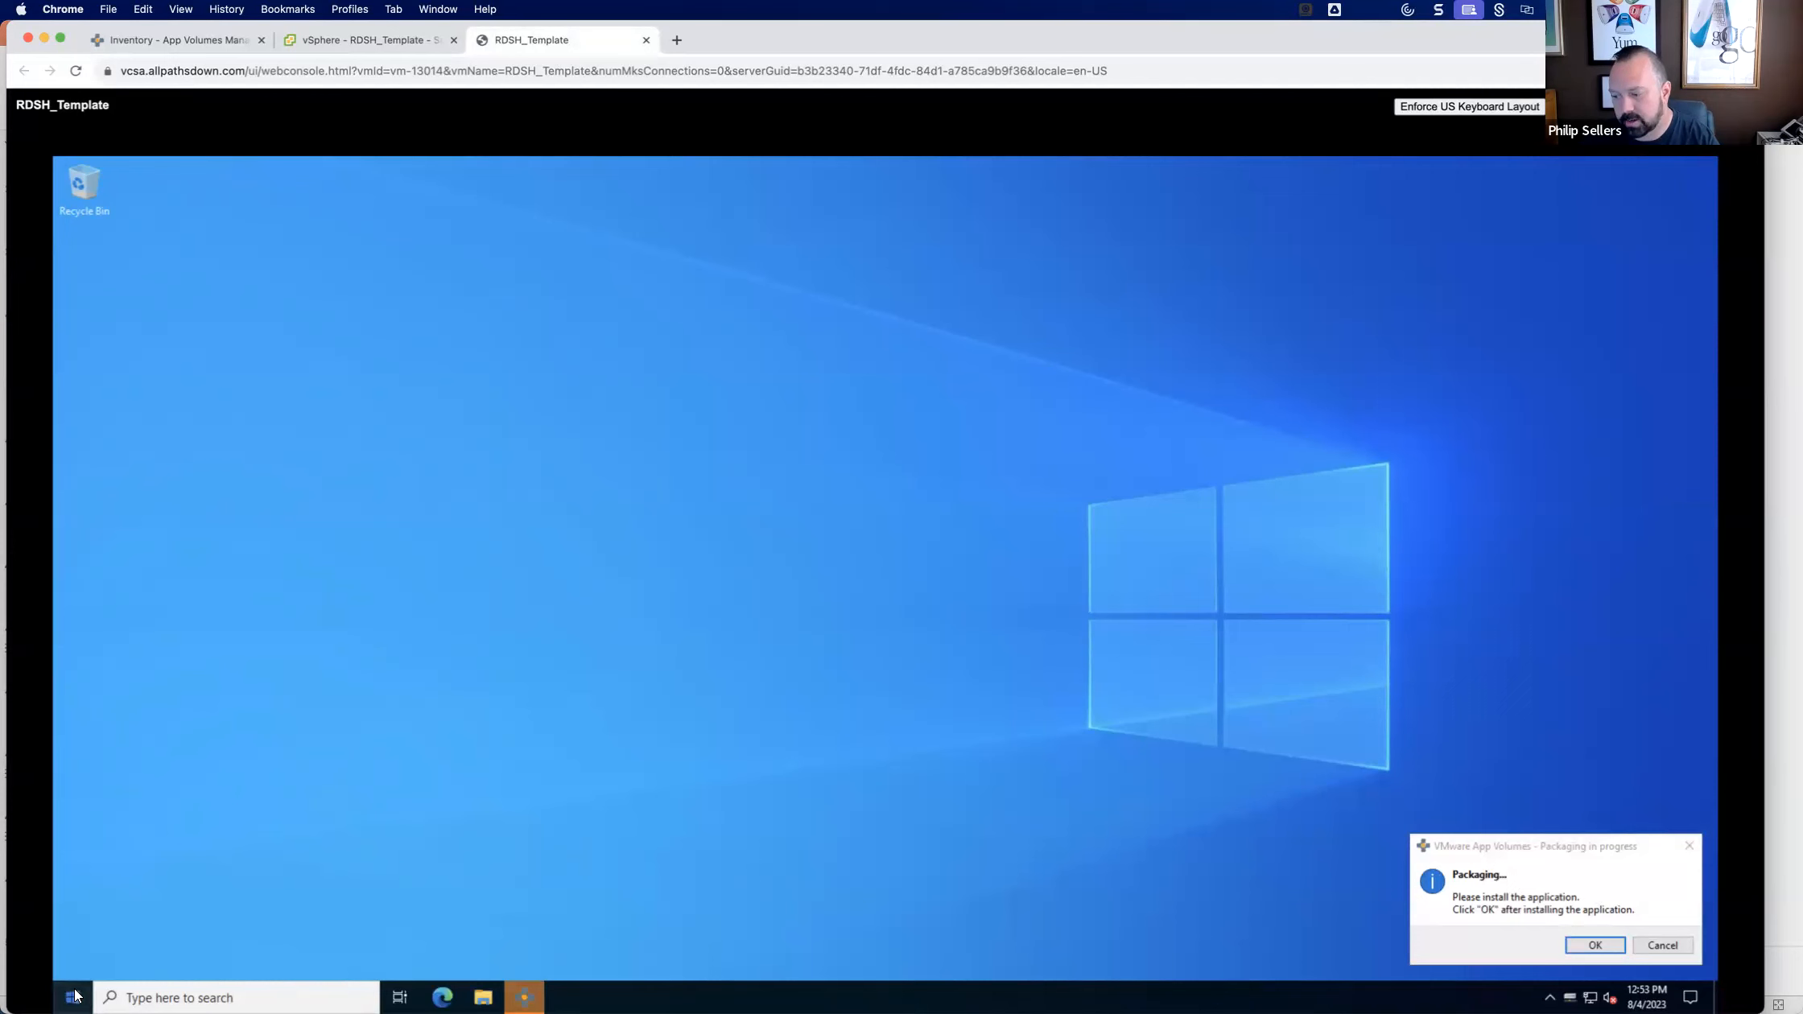
pyautogui.write('program')
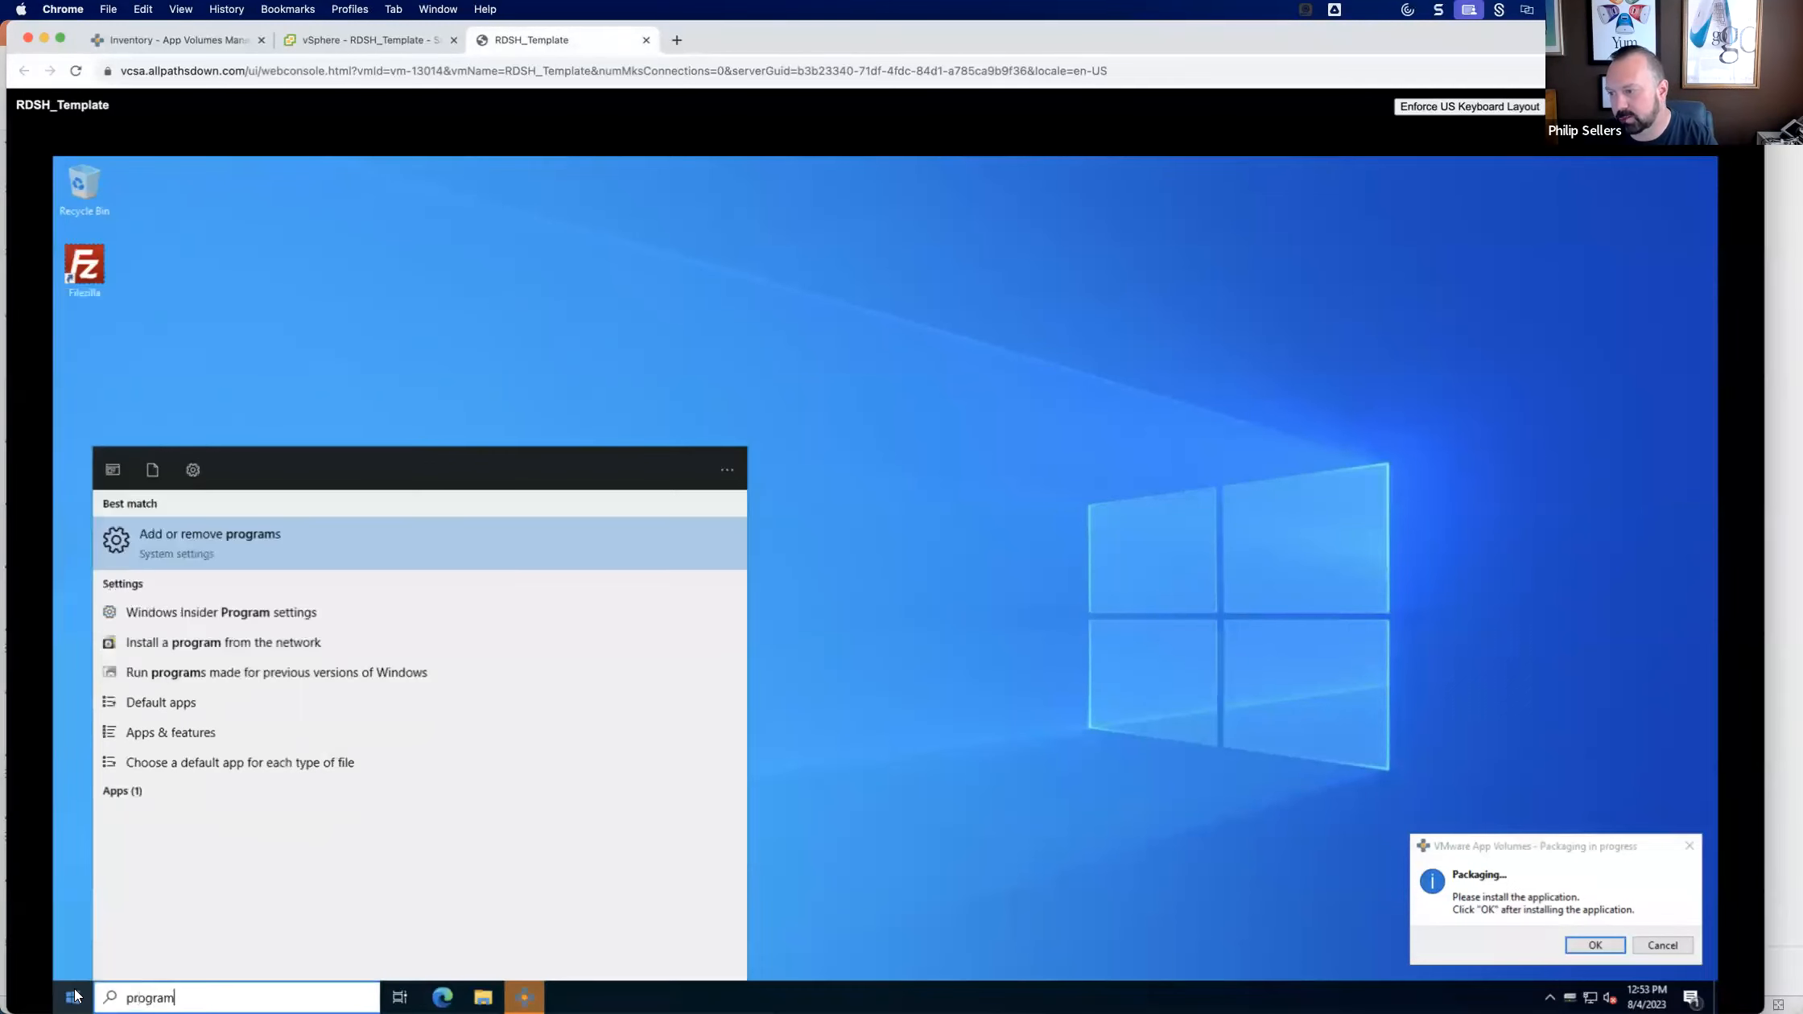
pyautogui.press('Return')
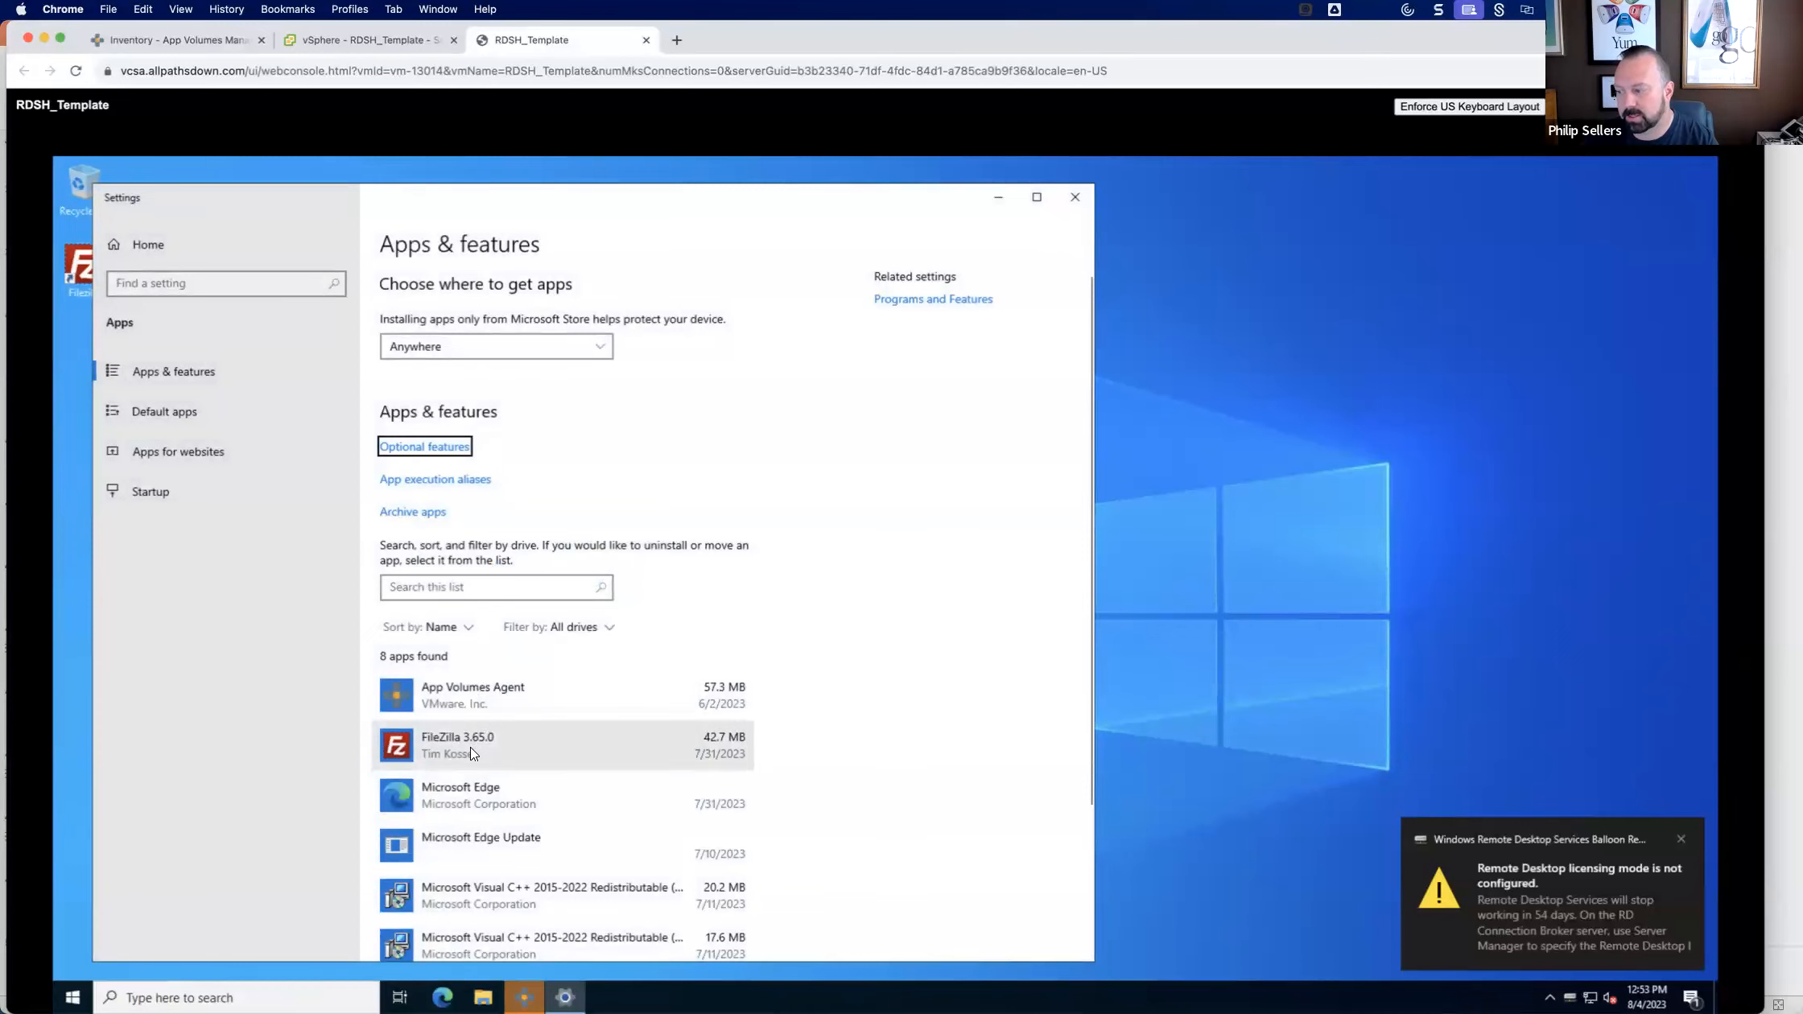
pyautogui.moveTo(577, 201); pyautogui.dragTo(724, 197)
# Search the web for filezilla in Microsoft Edge and check the FileZilla project homepage for the latest client release.
pyautogui.click(442, 997)
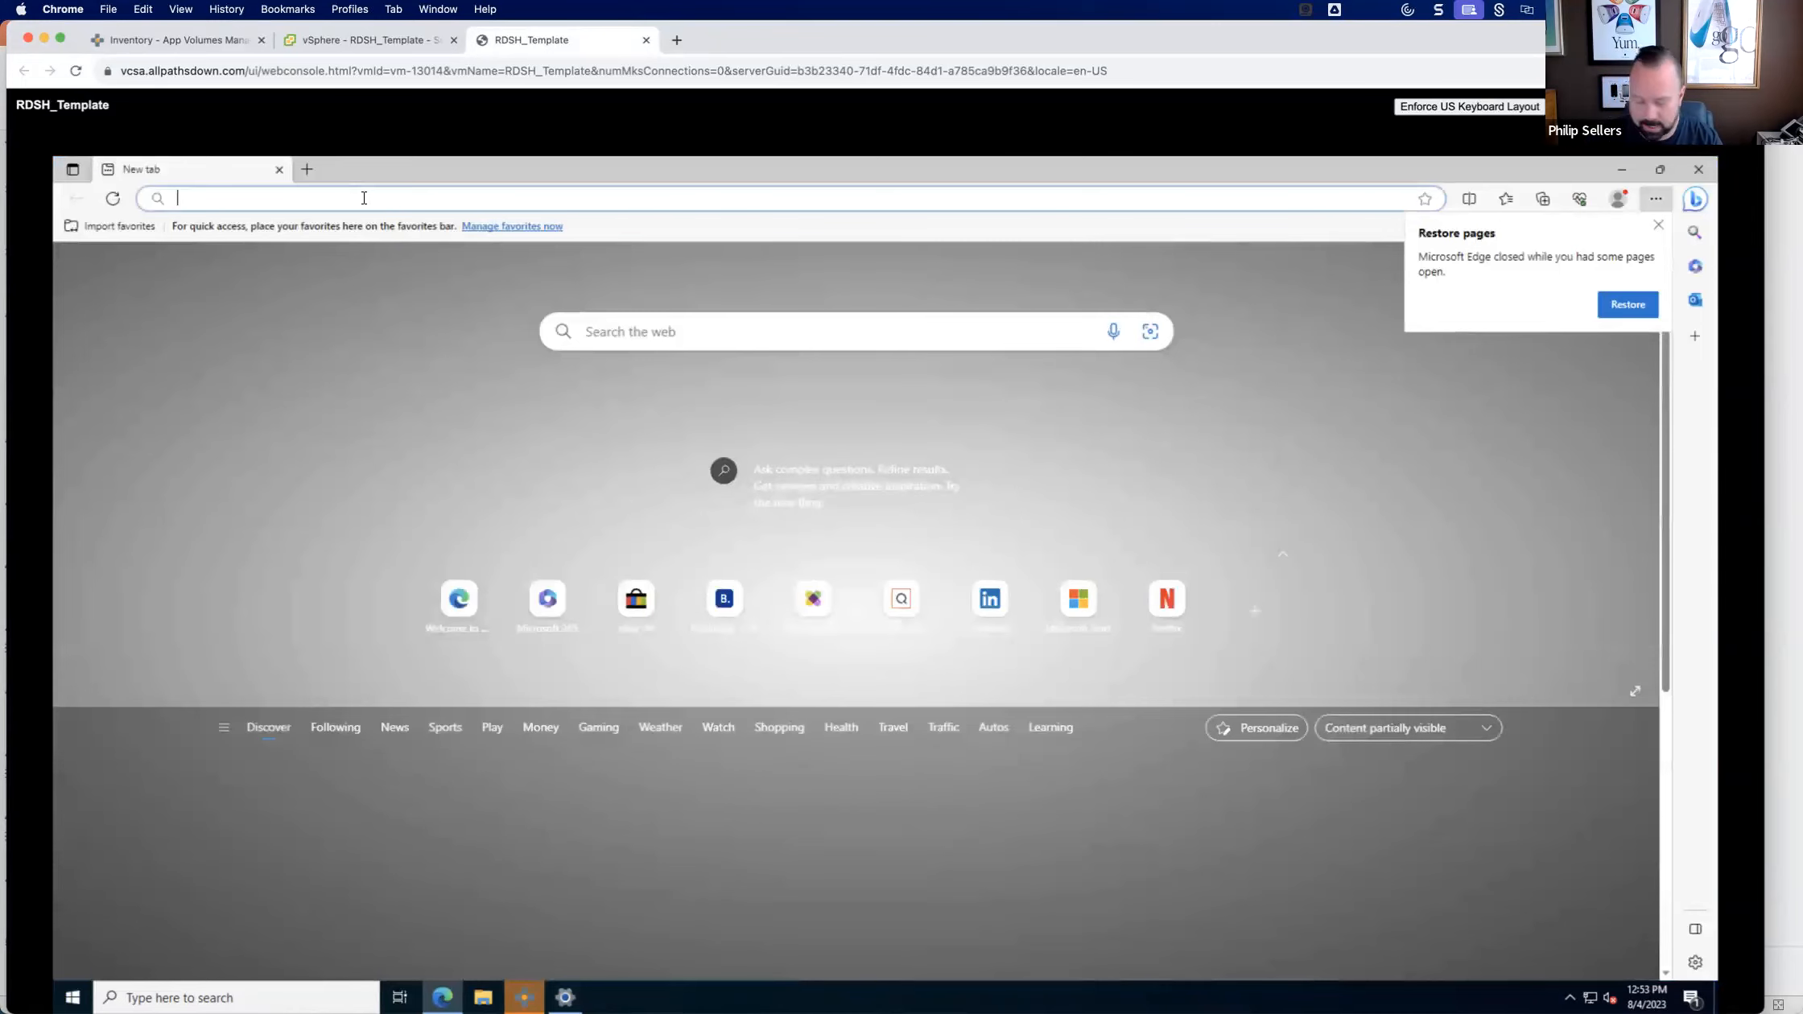
pyautogui.write('file')
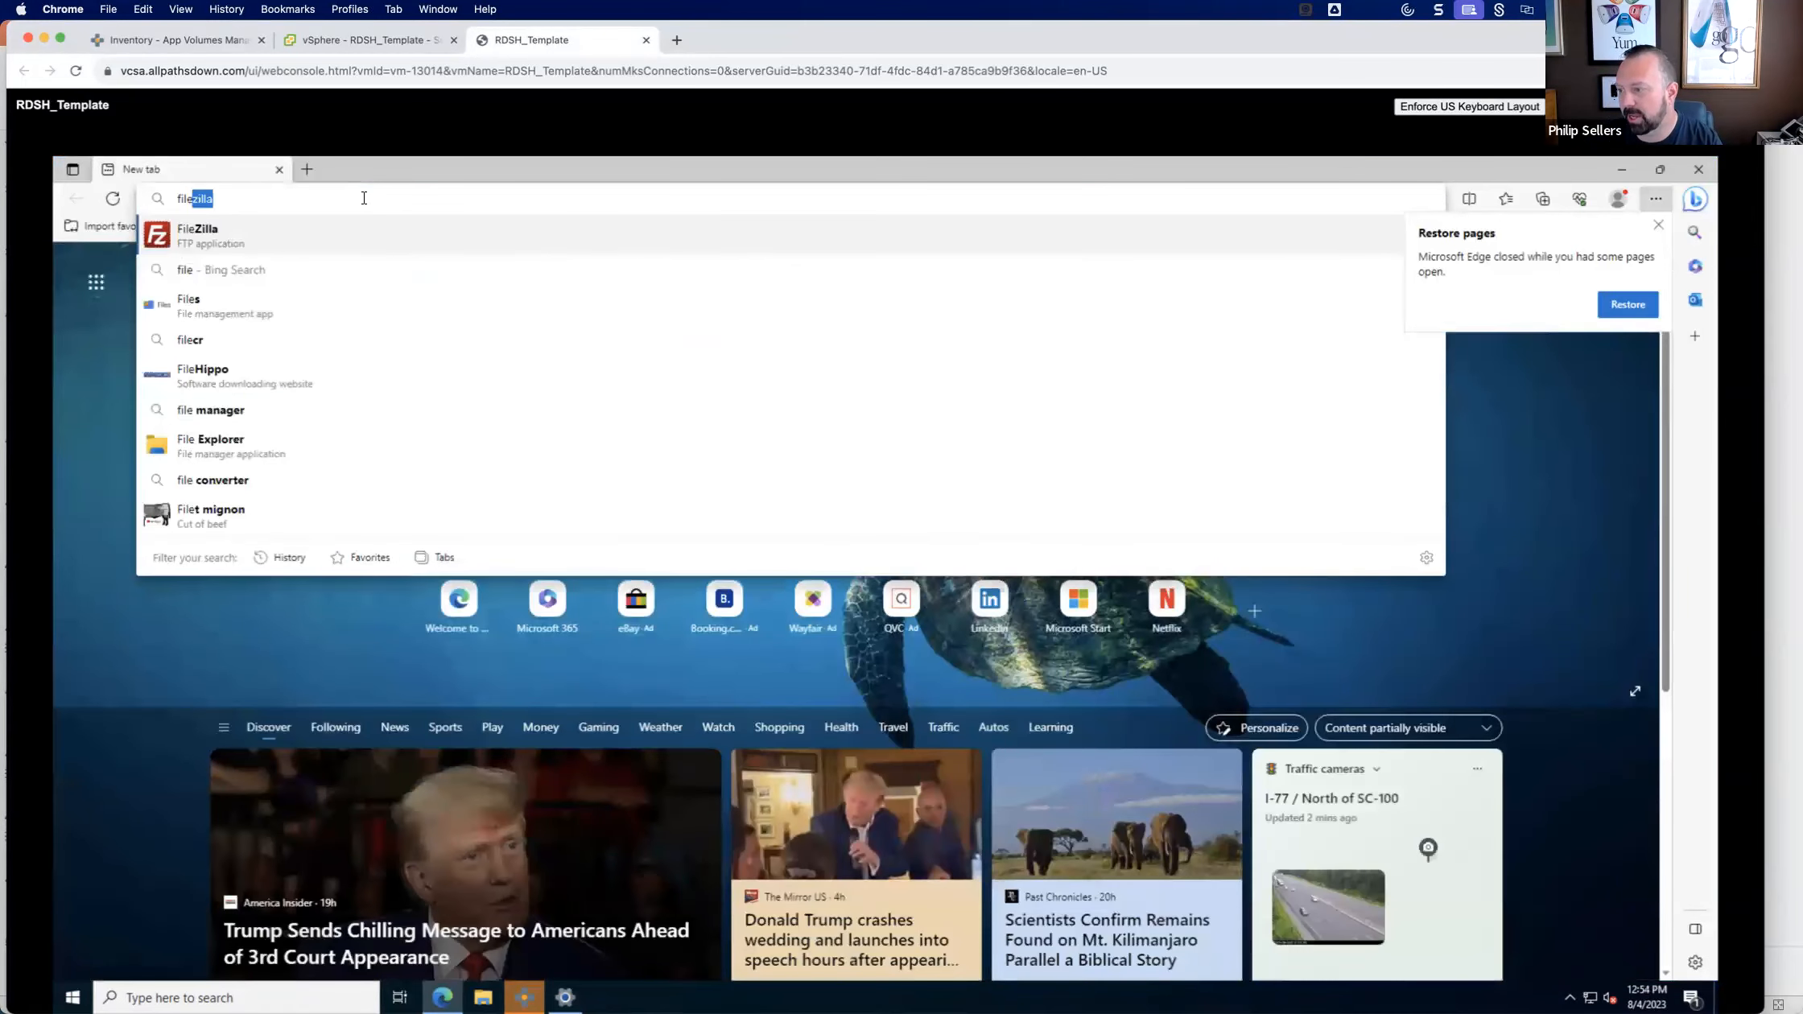
pyautogui.press('Return')
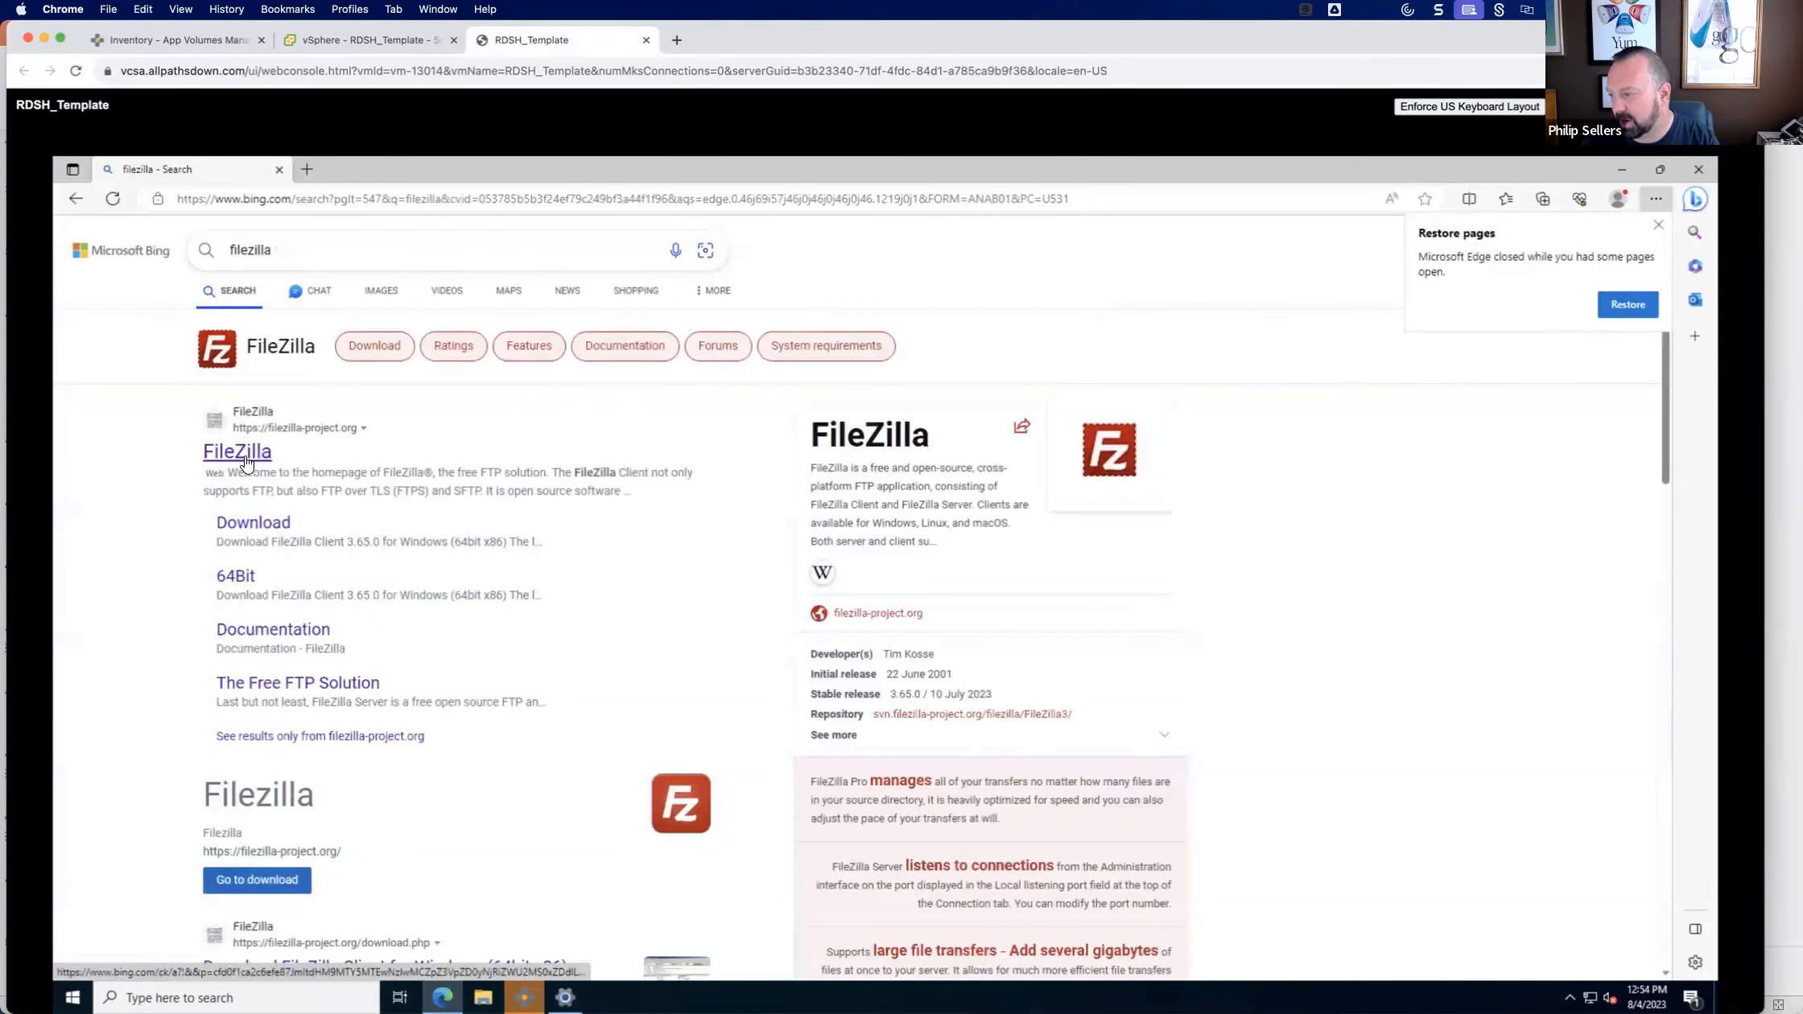
pyautogui.click(240, 453)
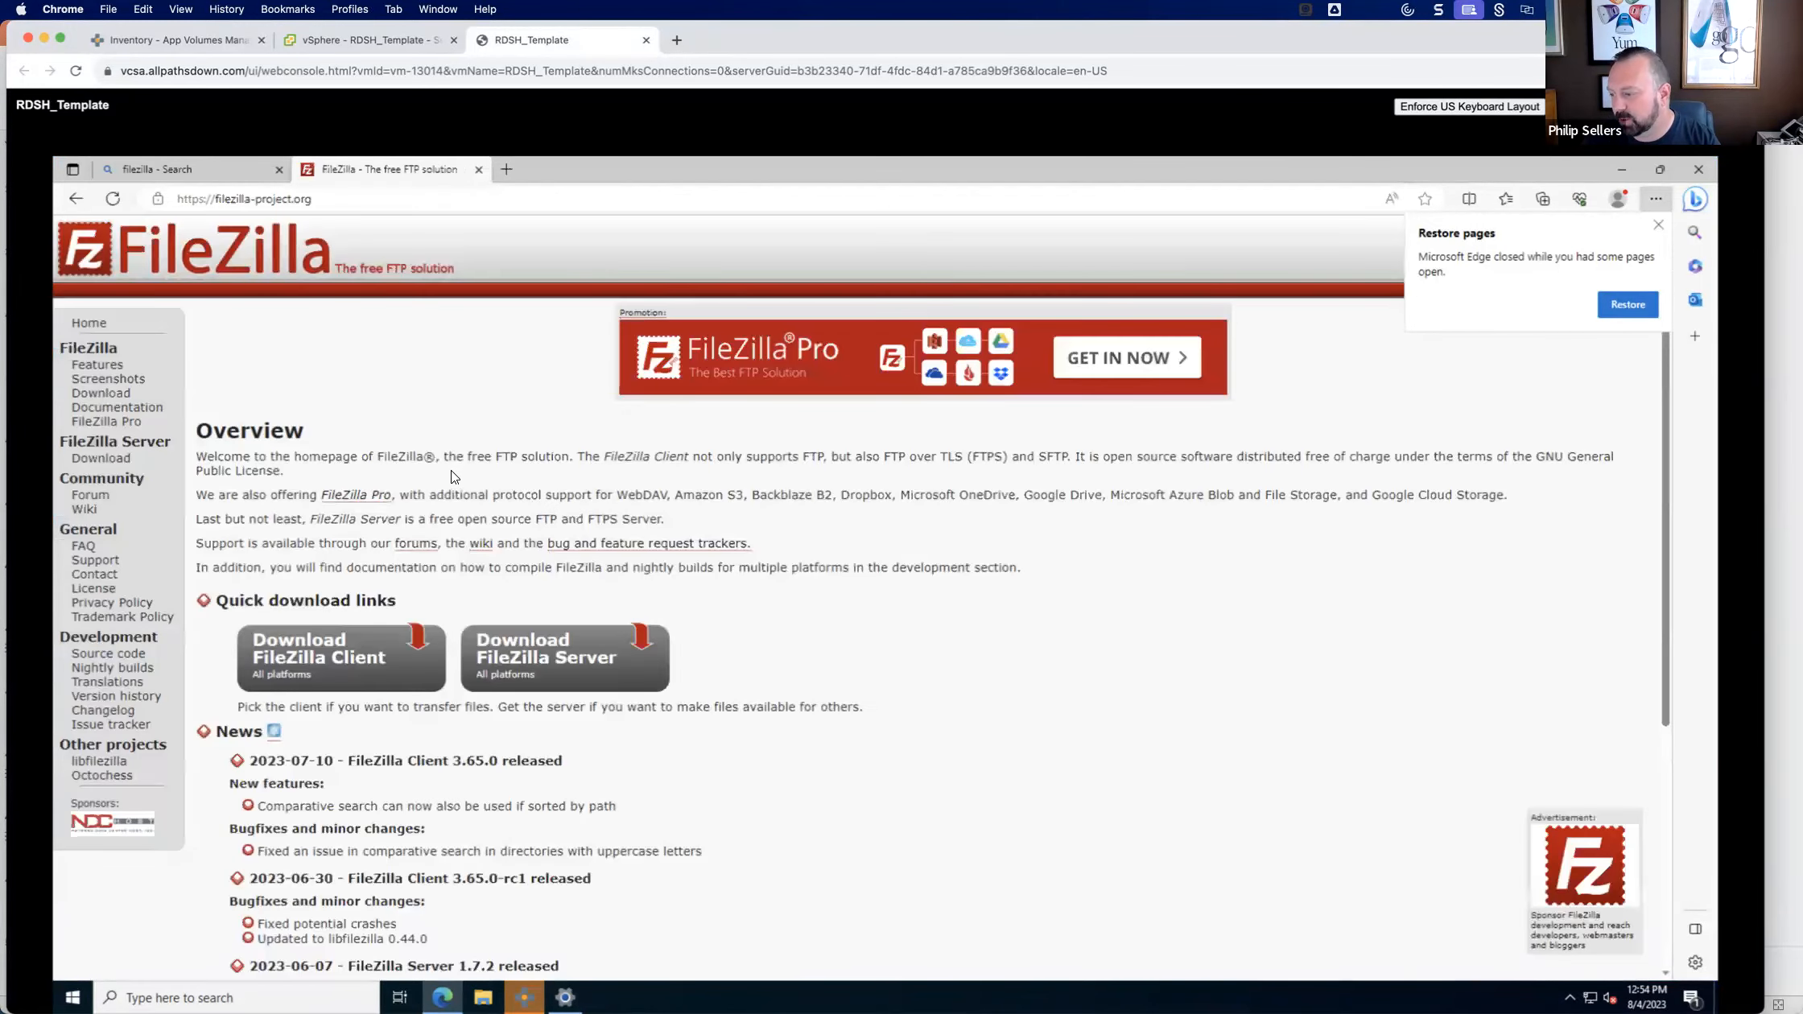
pyautogui.scroll(-3, 453, 477)
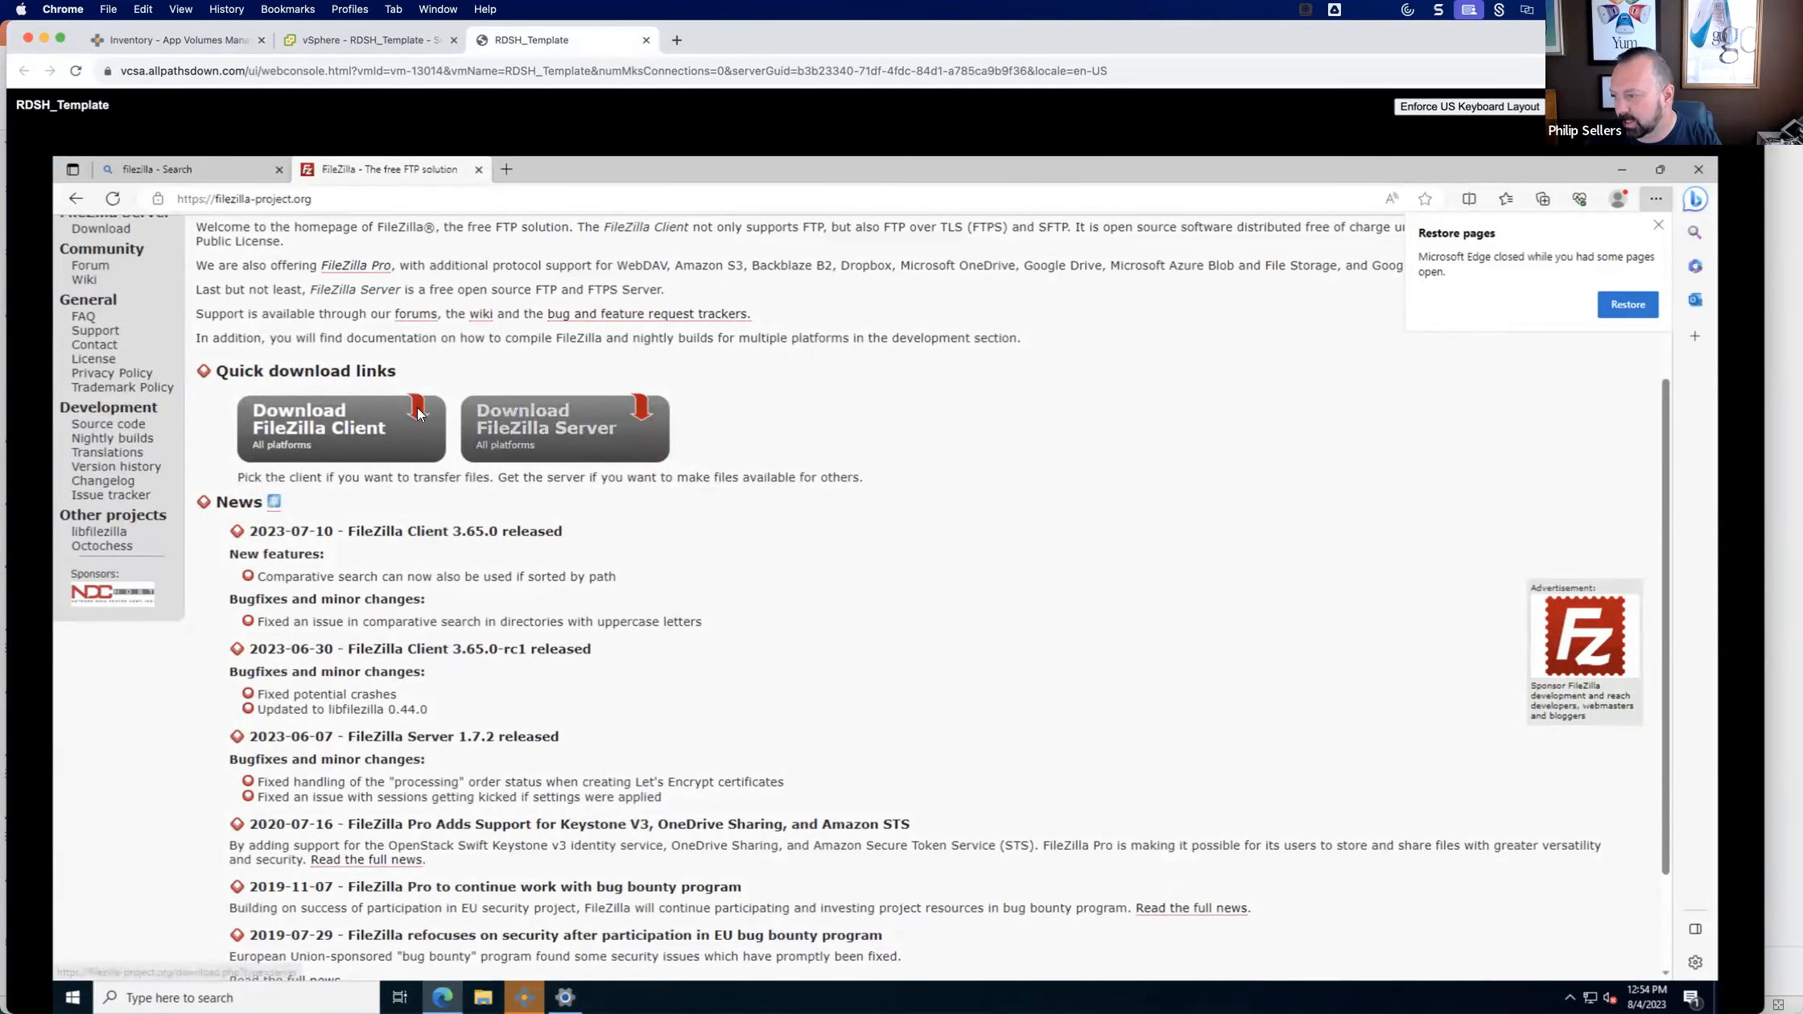
pyautogui.scroll(3, 351, 427)
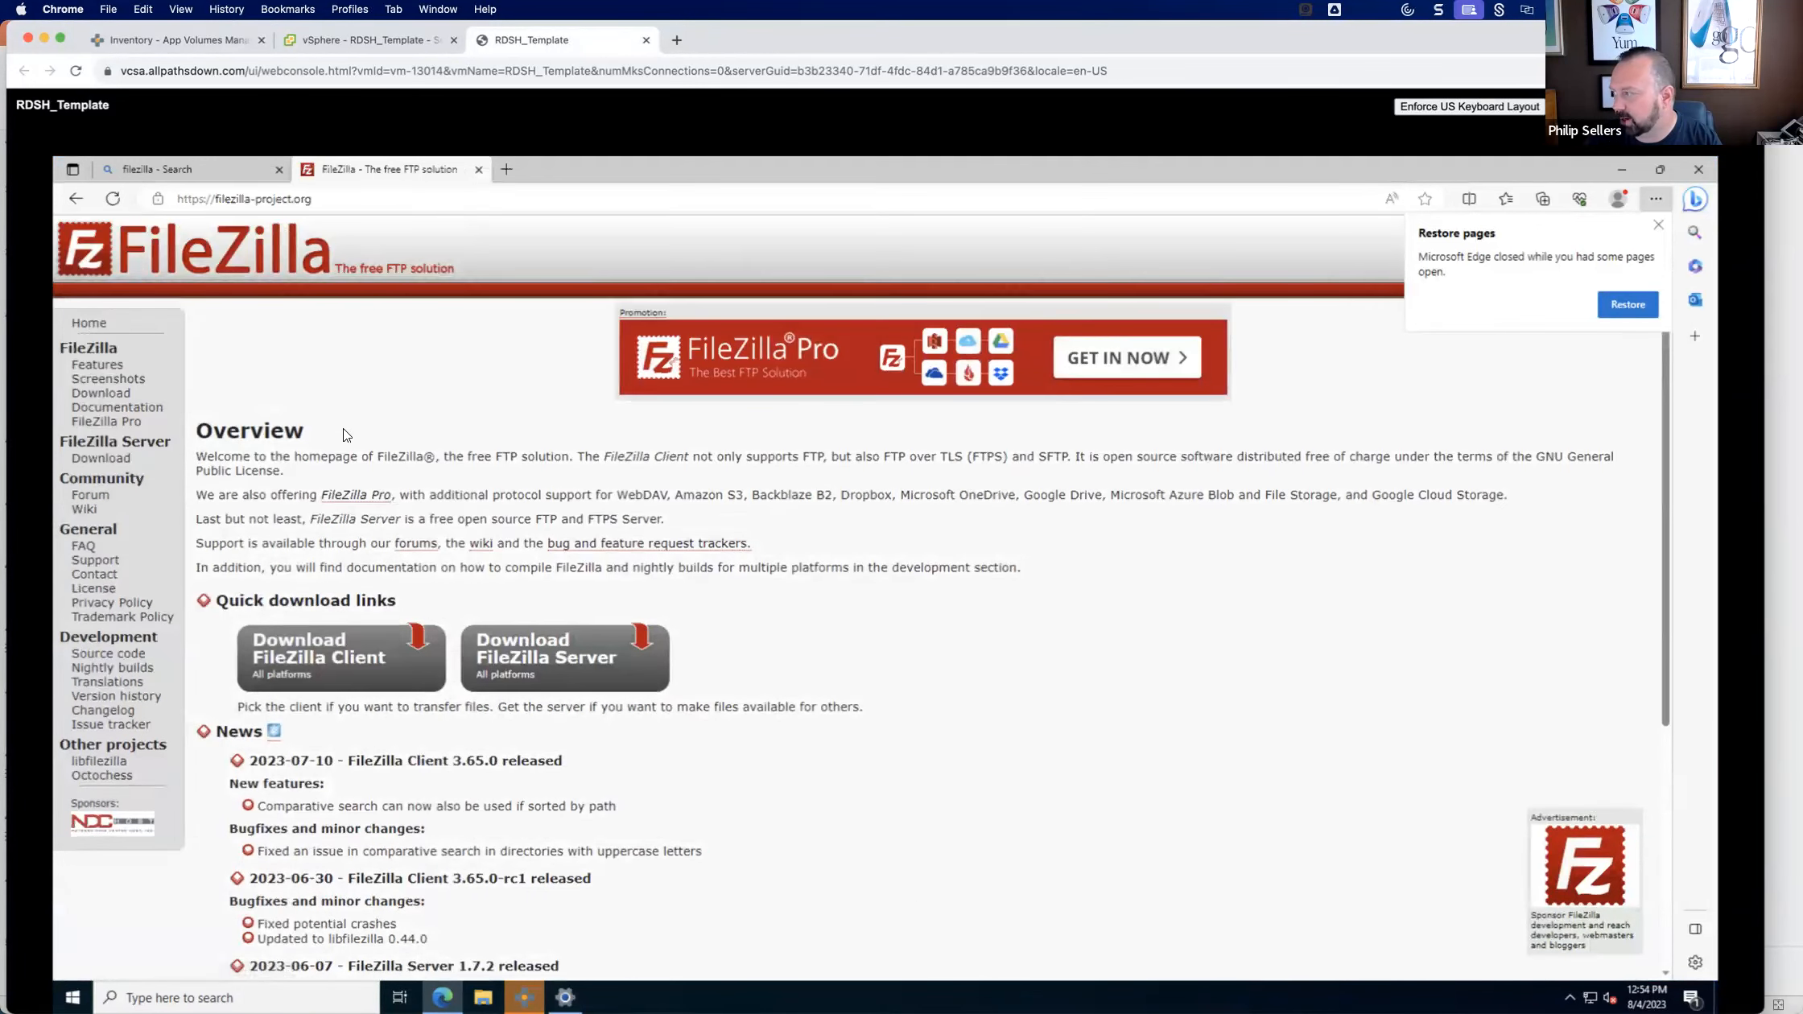
# Search for putty instead and download putty-64bit-0.78-installer.msi from the PuTTY download page.
pyautogui.click(214, 170)
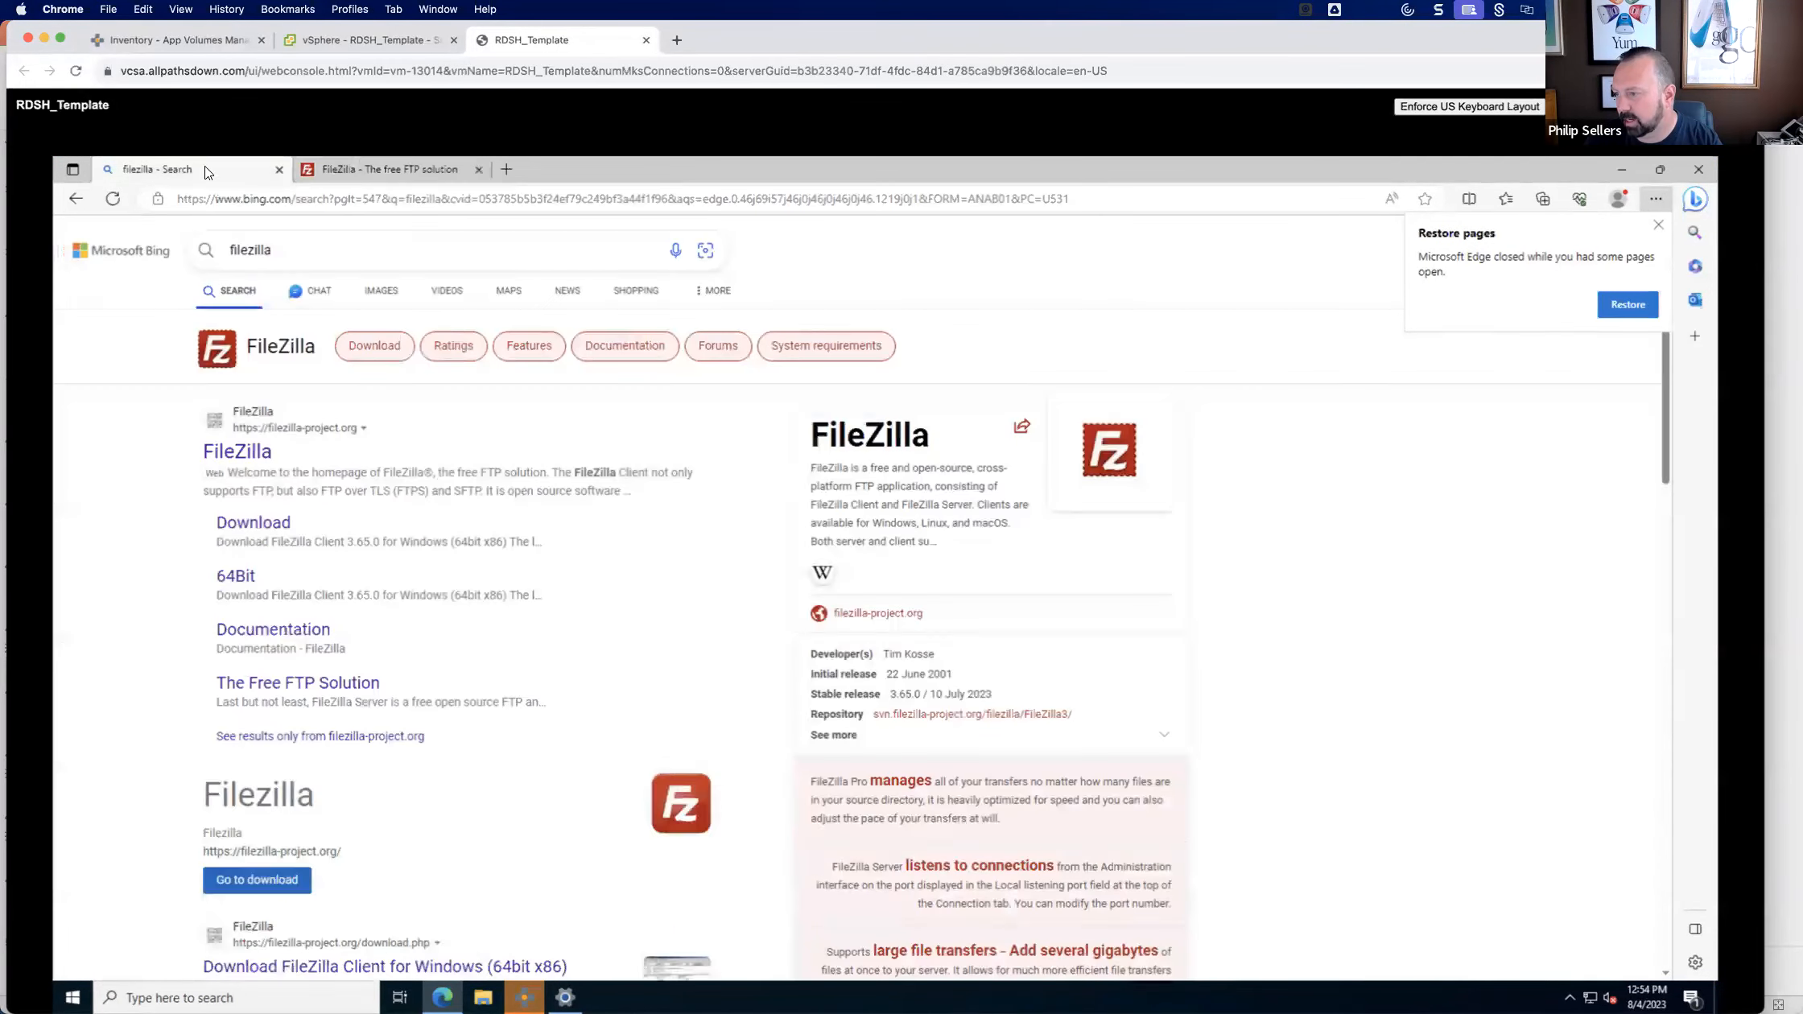
pyautogui.click(239, 201)
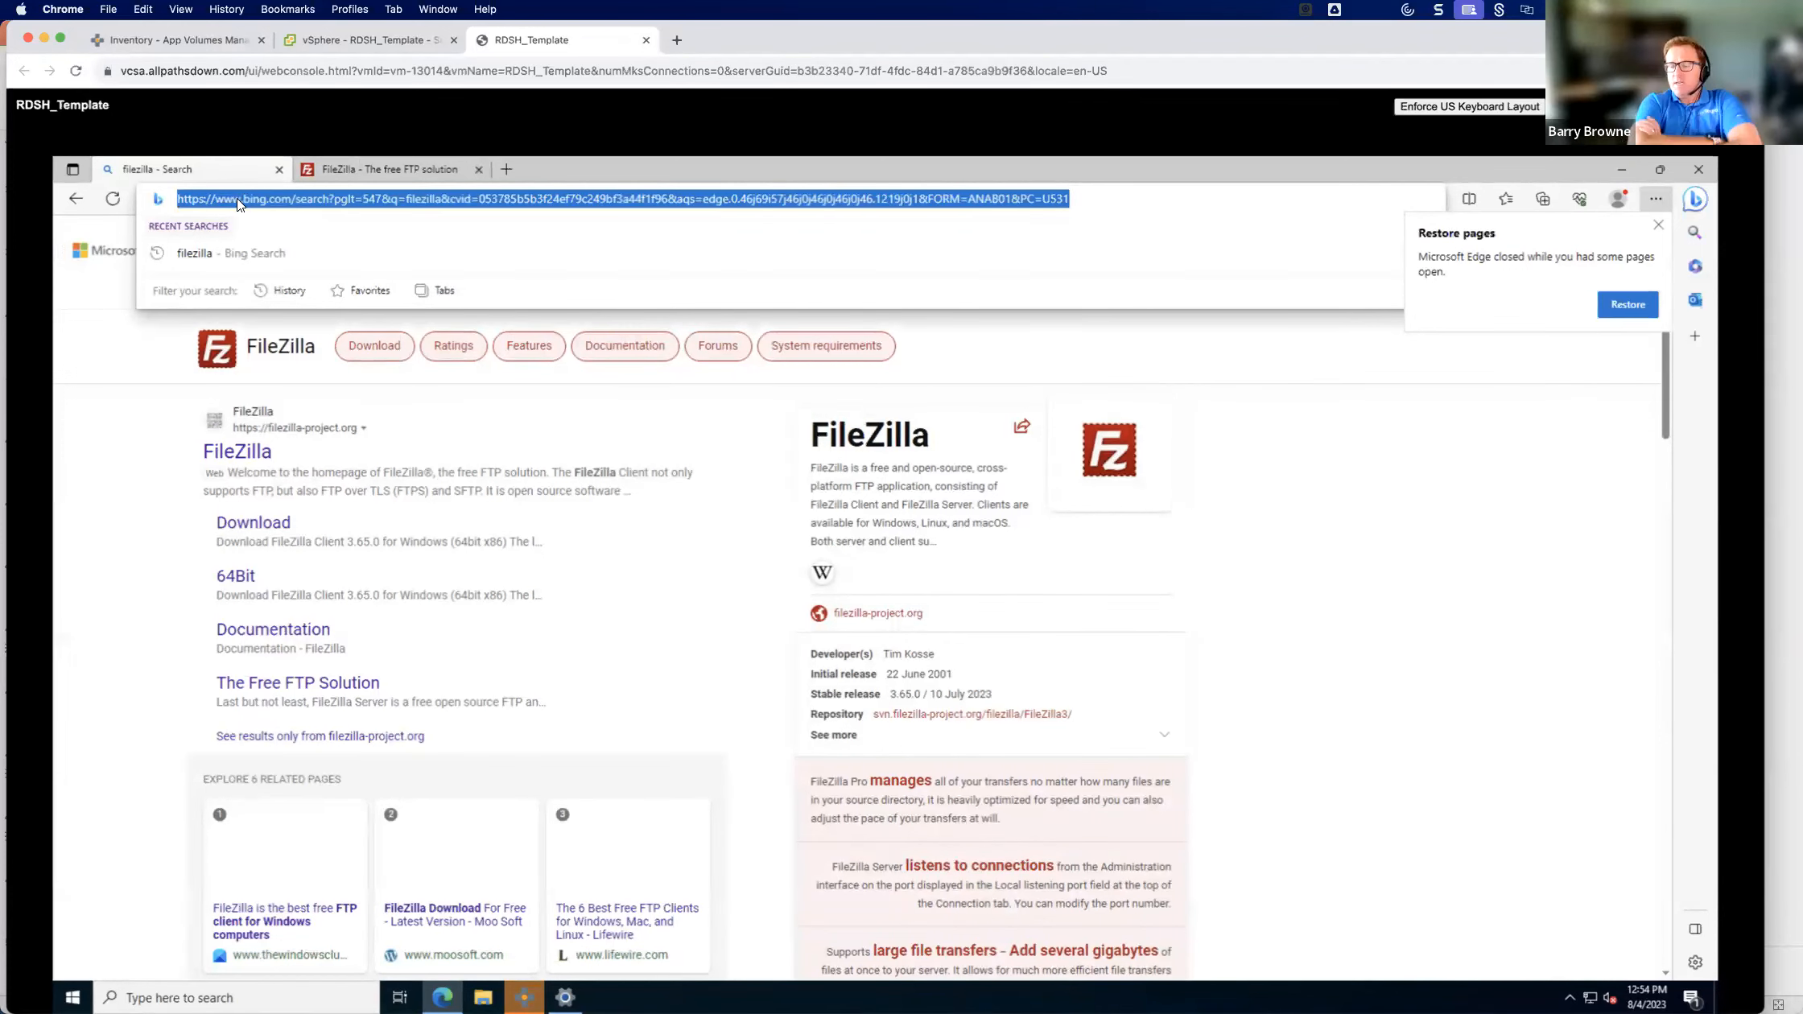
pyautogui.write('putty')
pyautogui.press('Return')
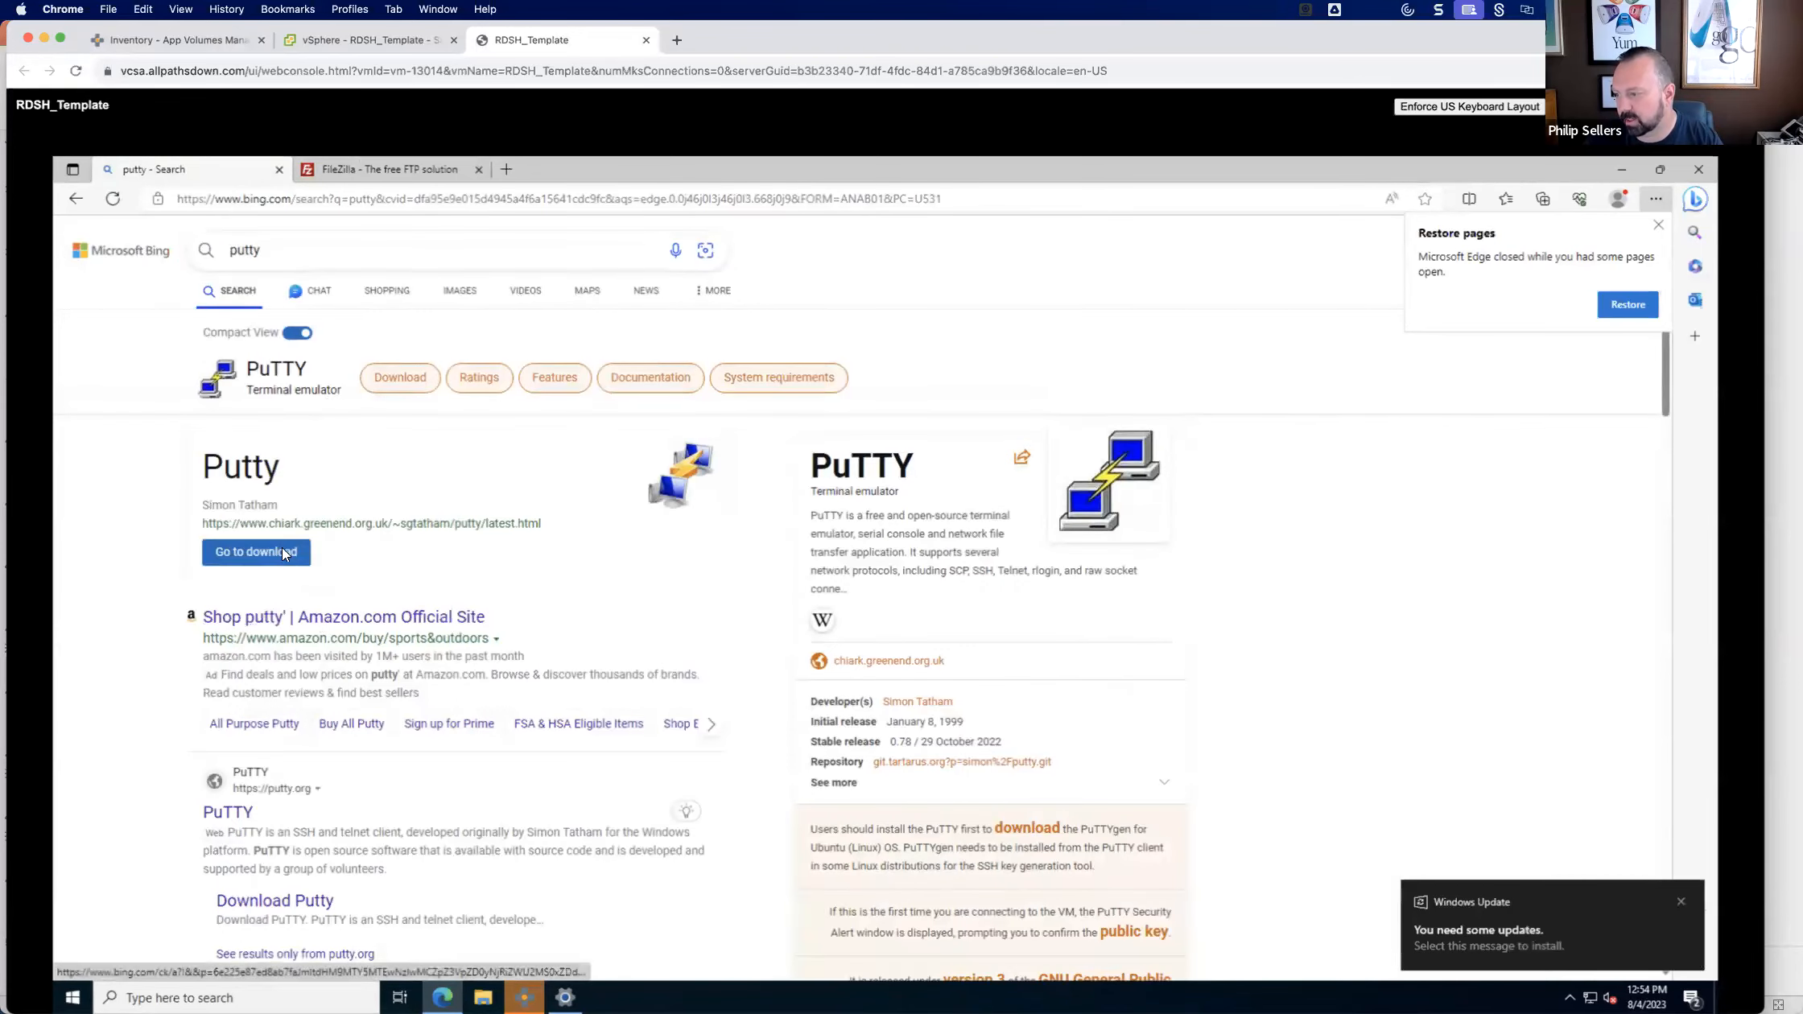
pyautogui.click(281, 549)
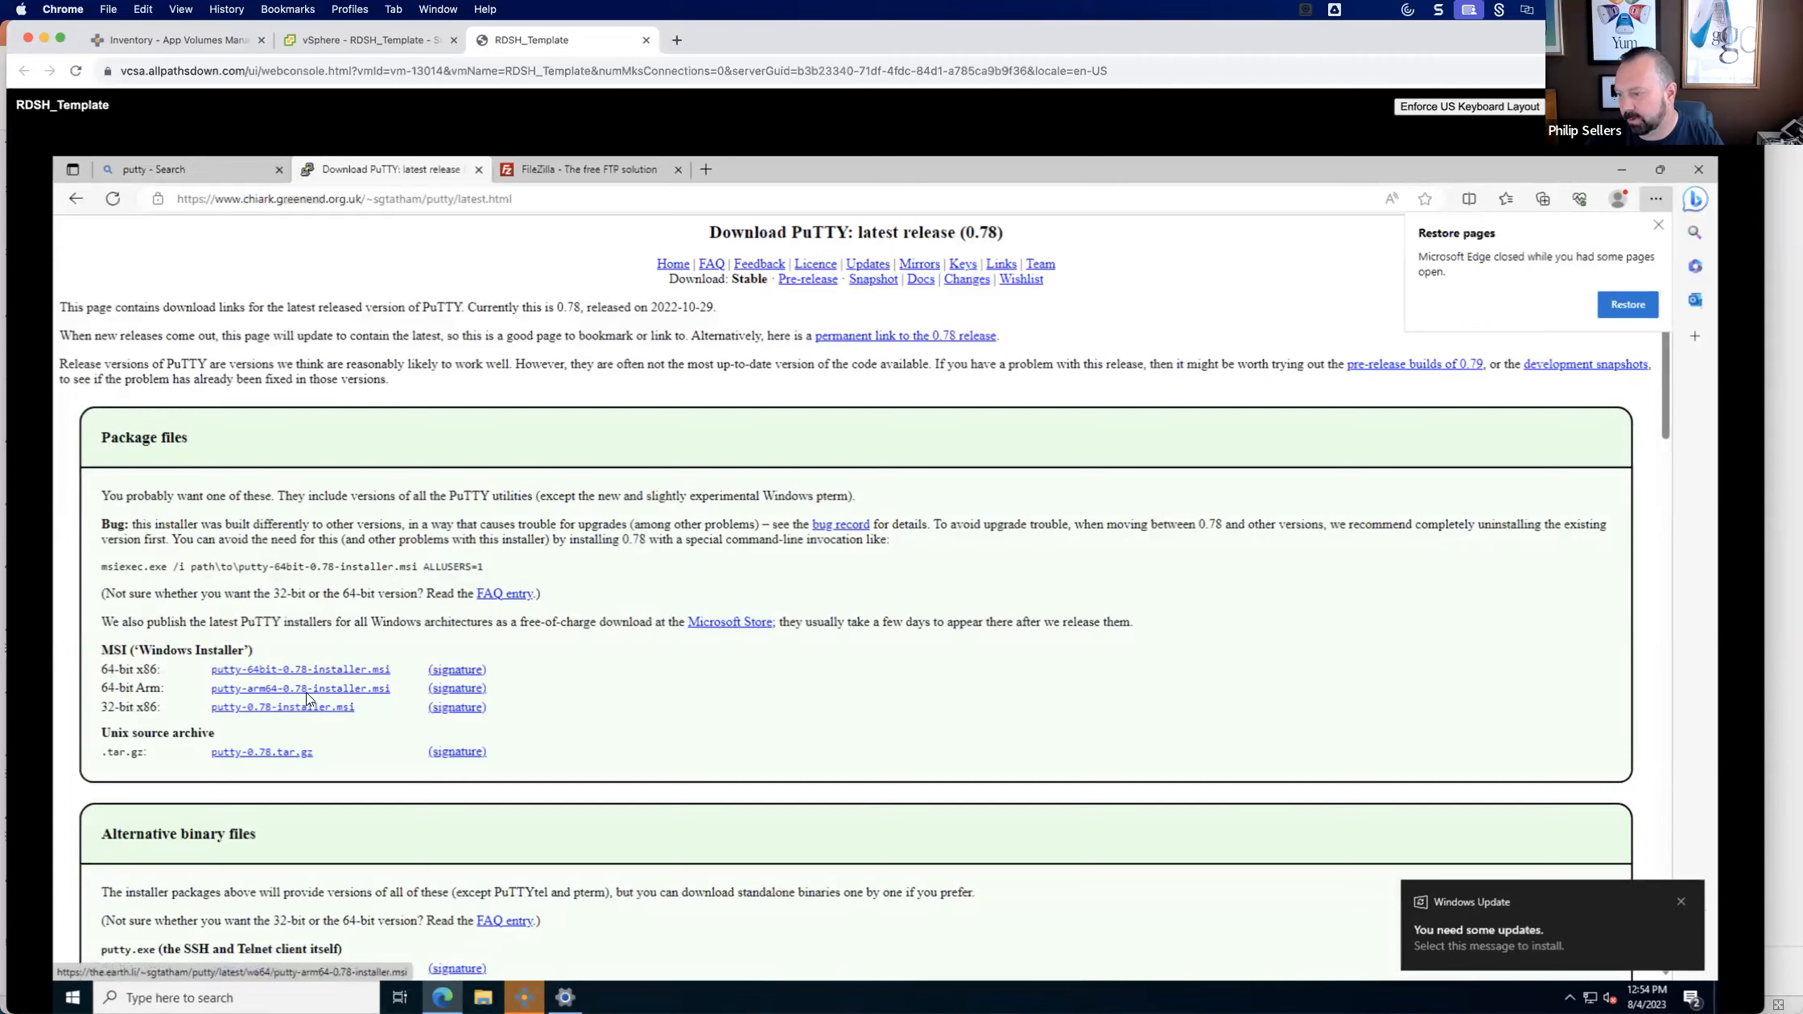
pyautogui.click(306, 676)
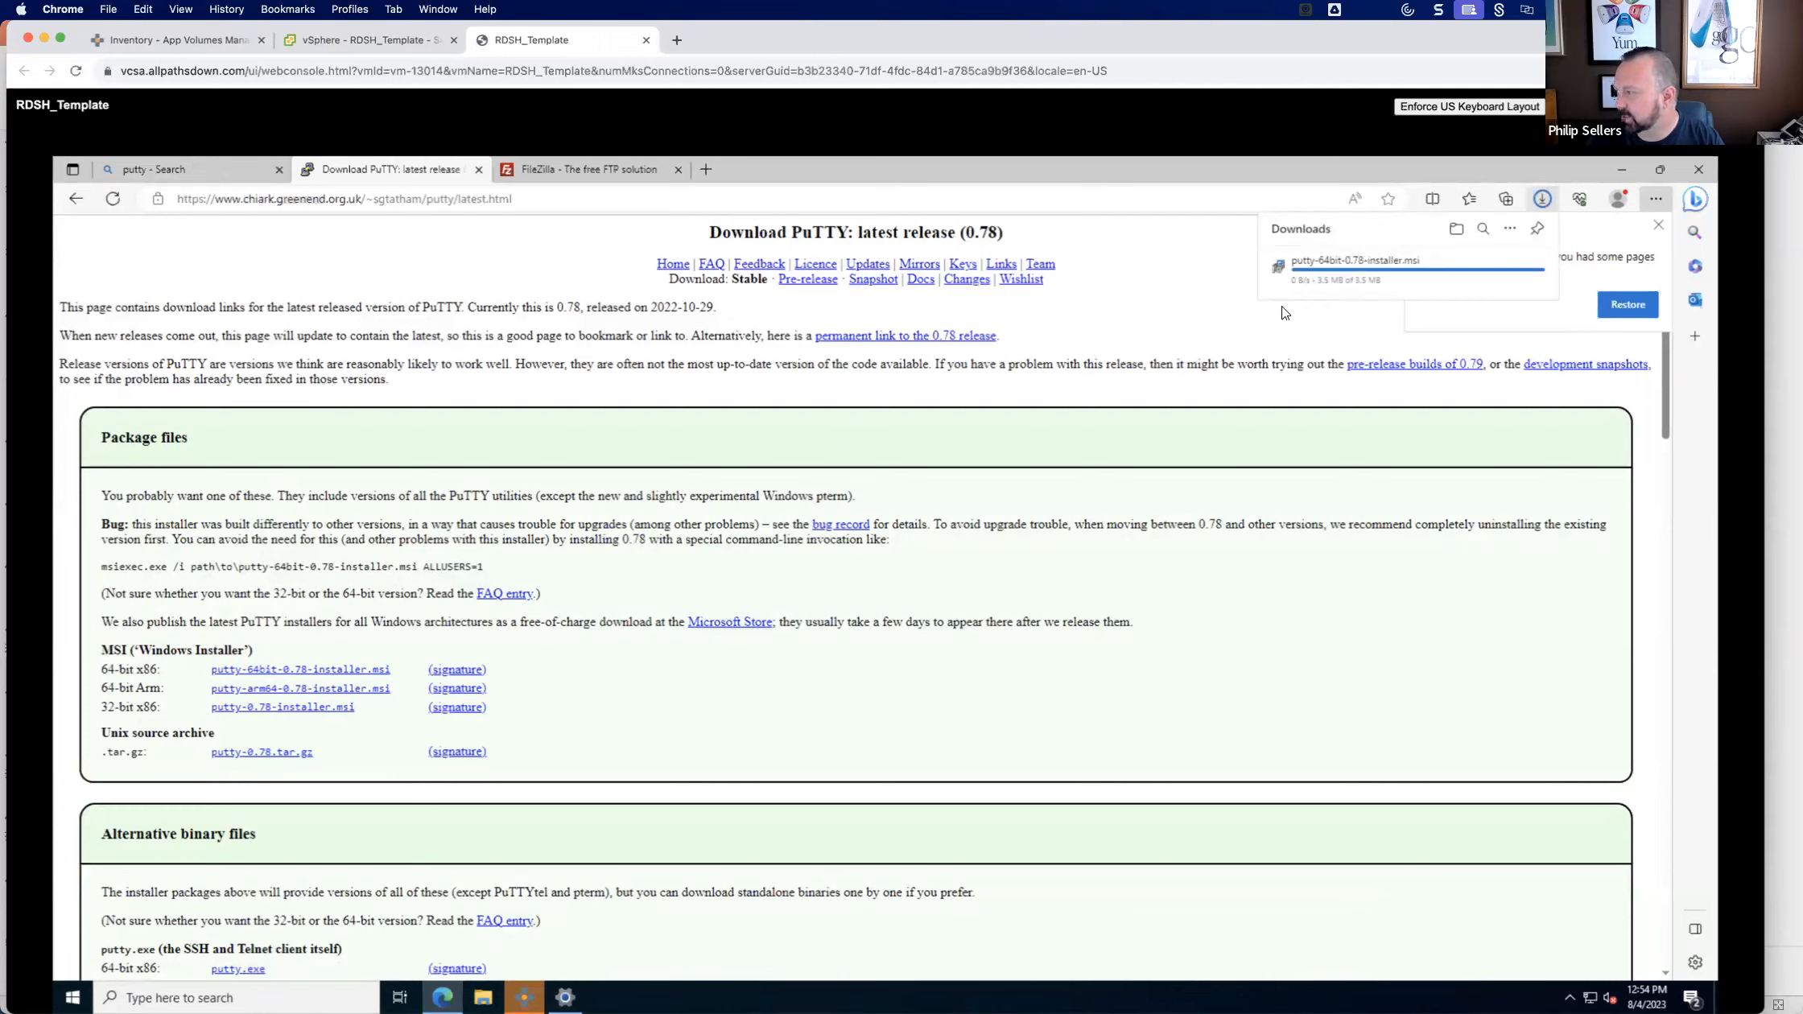
# Run the downloaded PuTTY 0.78 installer and install it to C:\Program Files\PuTTY\ with the default features, completing the setup wizard.
pyautogui.click(1336, 270)
pyautogui.click(1699, 167)
pyautogui.click(971, 708)
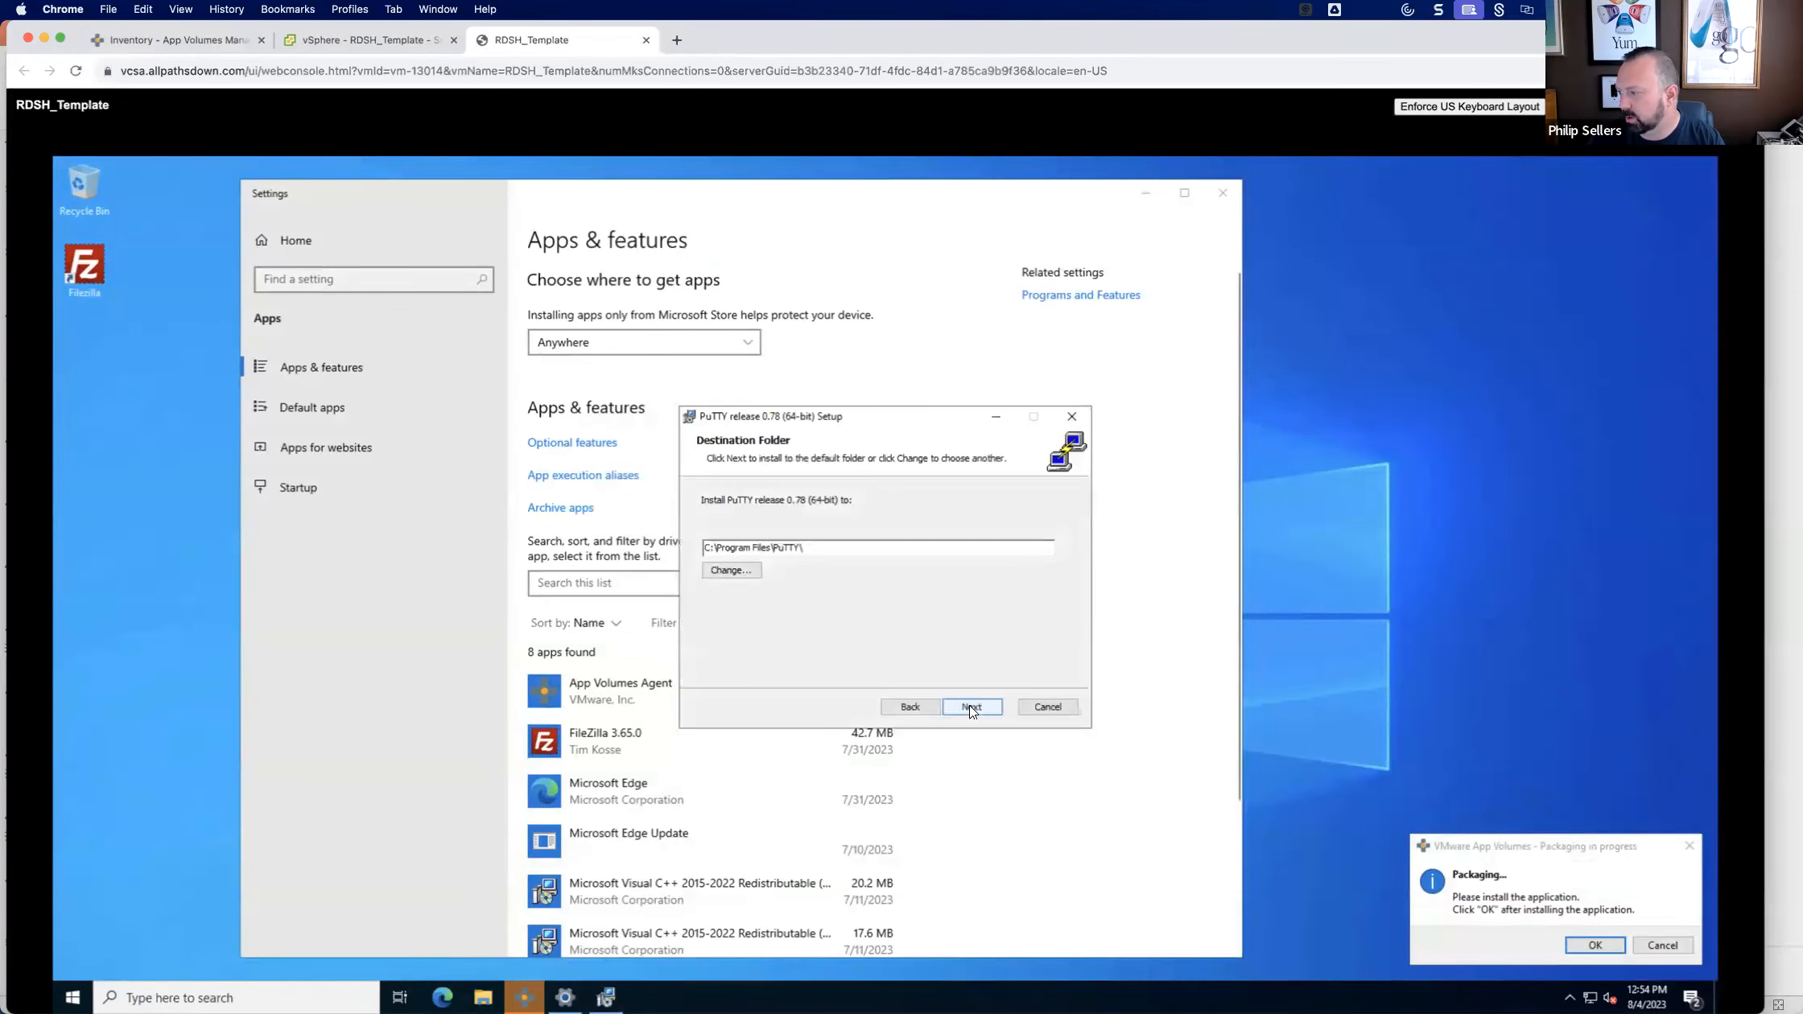
pyautogui.click(970, 707)
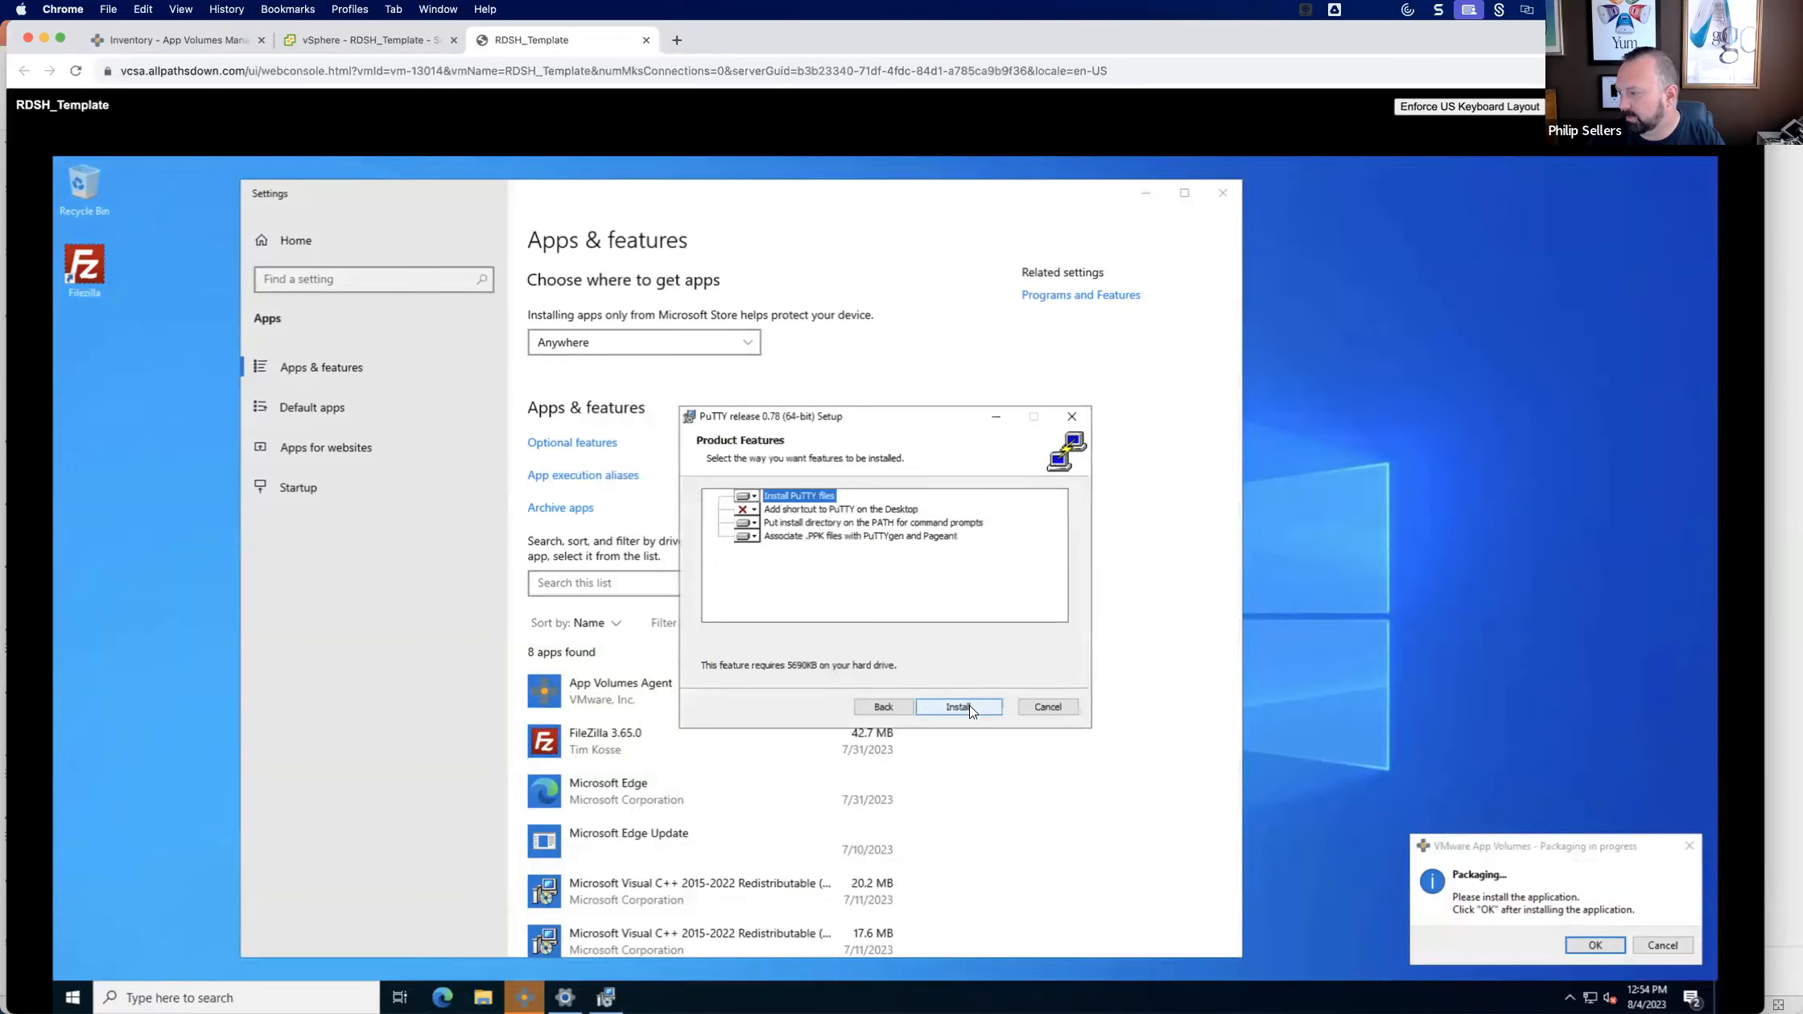
pyautogui.click(971, 707)
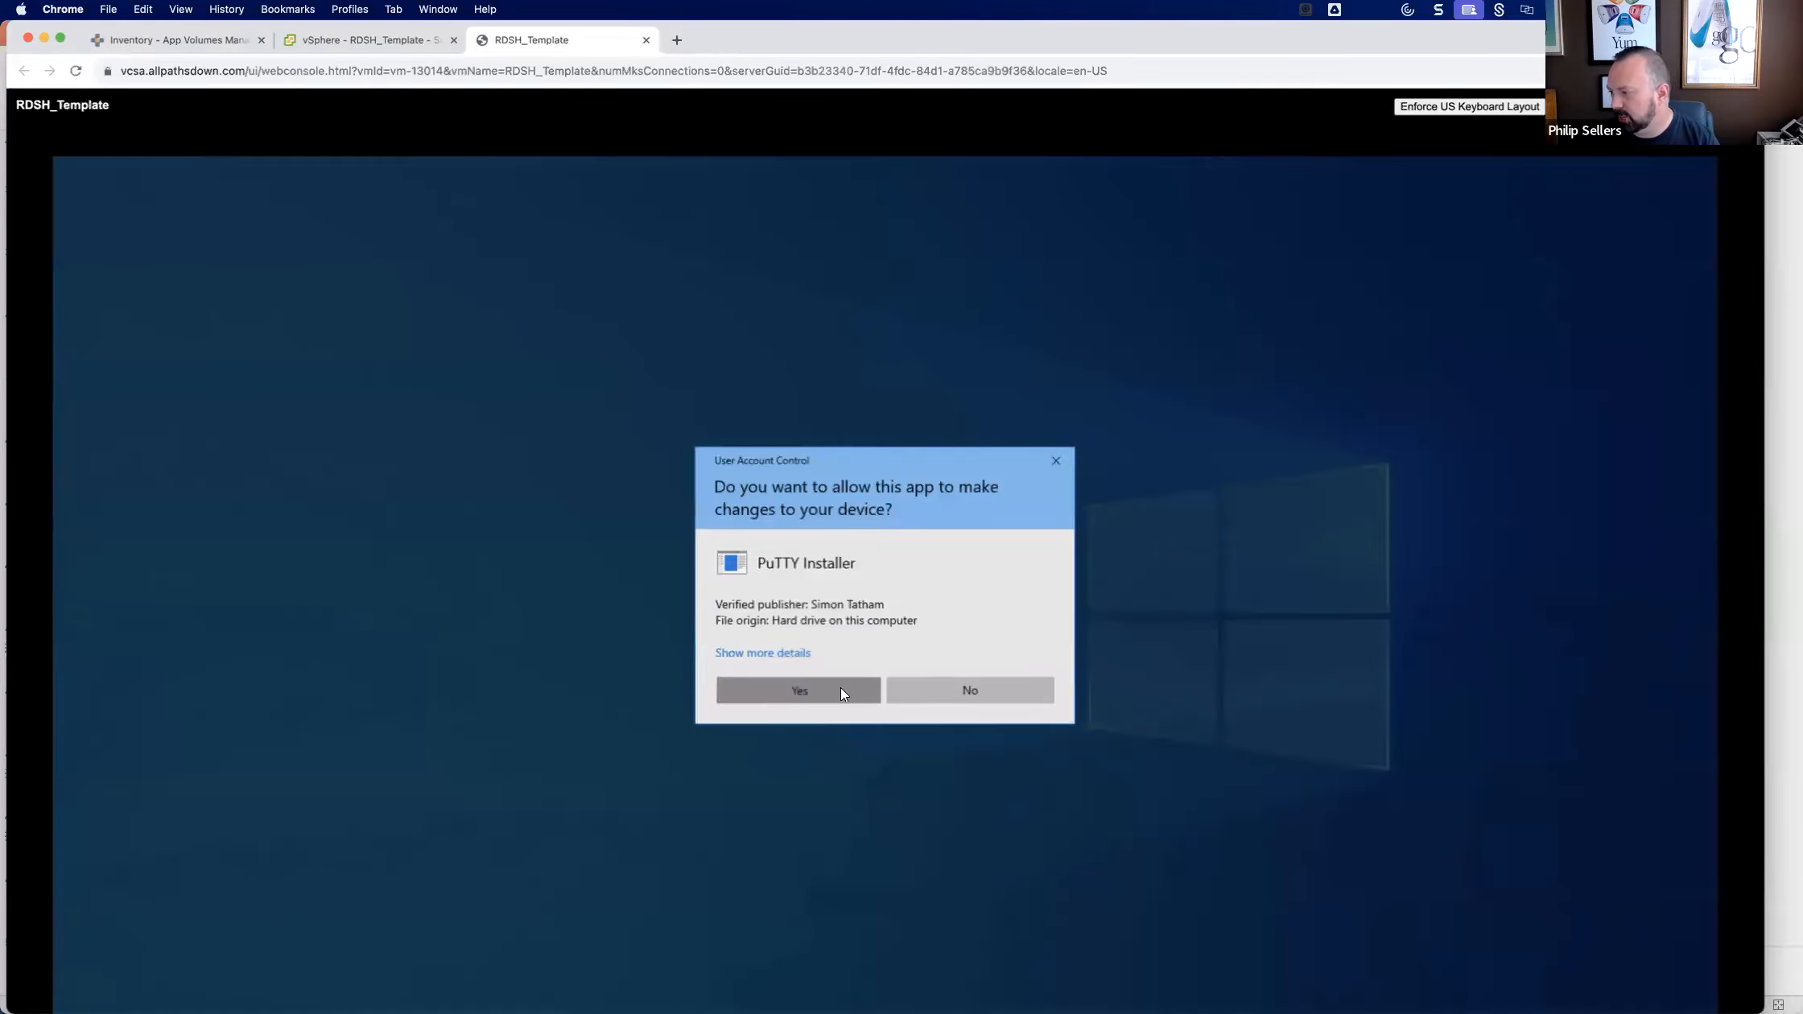
pyautogui.click(841, 688)
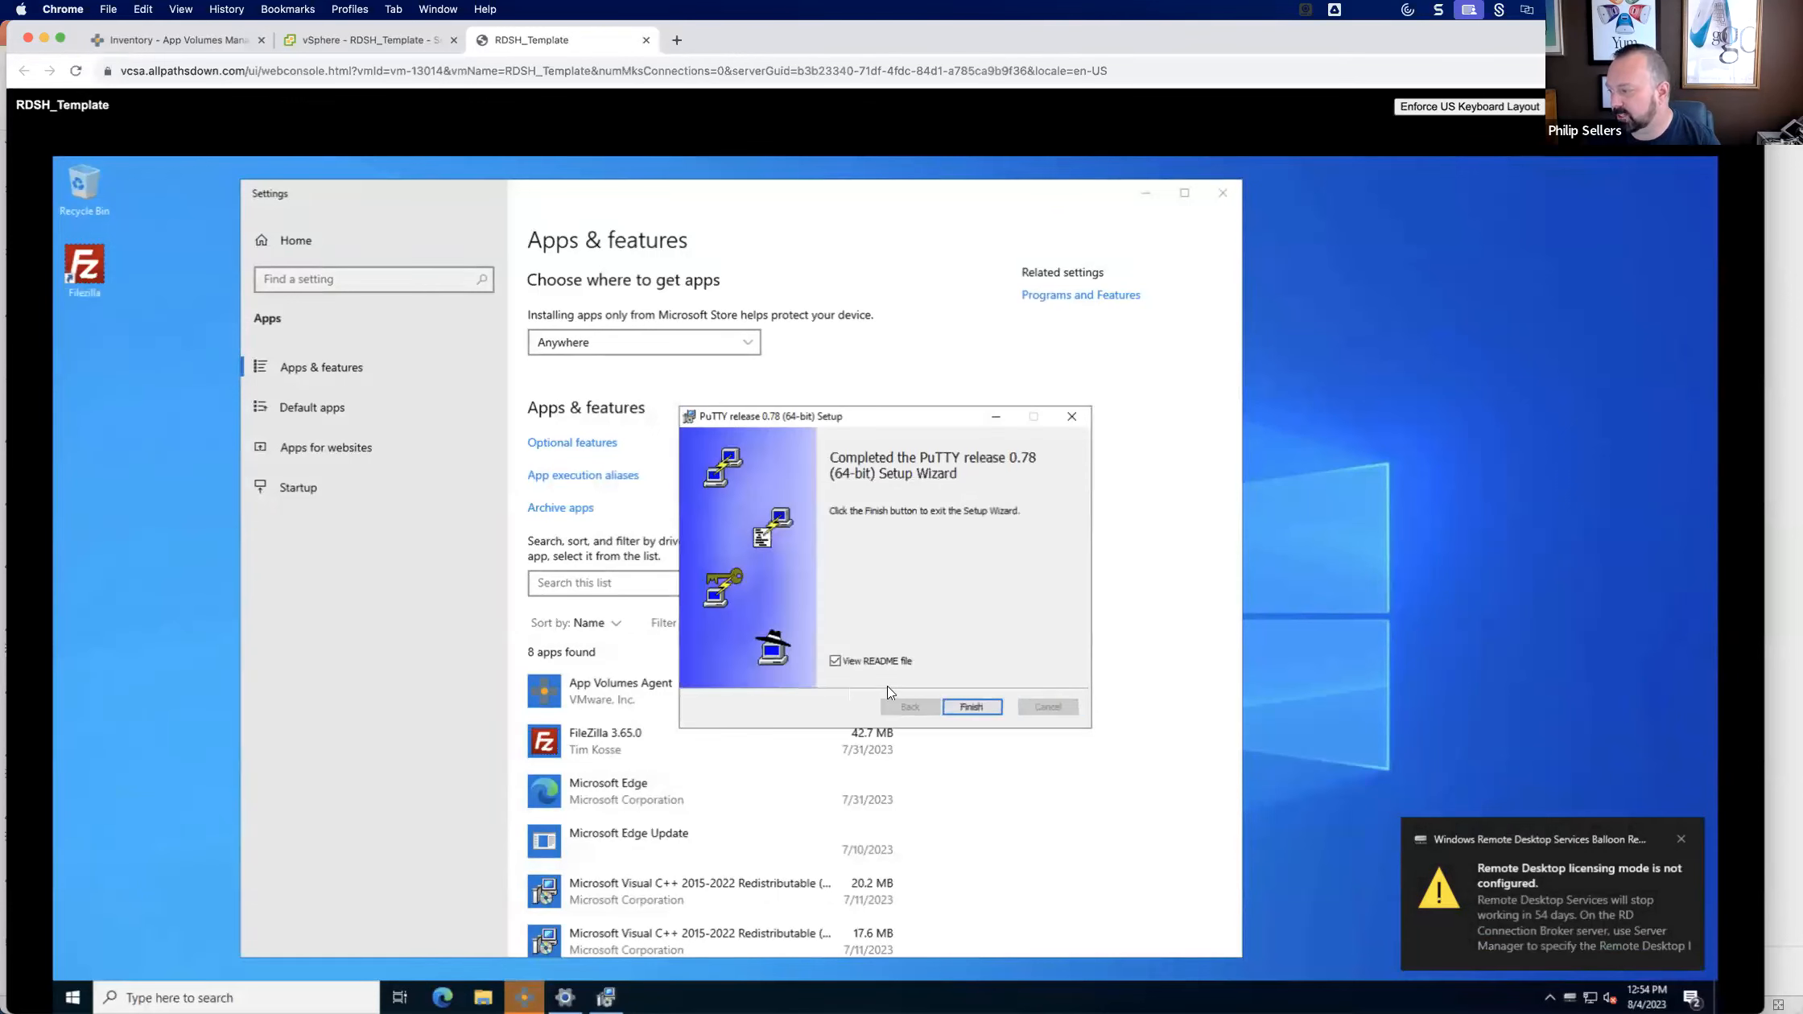
pyautogui.click(971, 706)
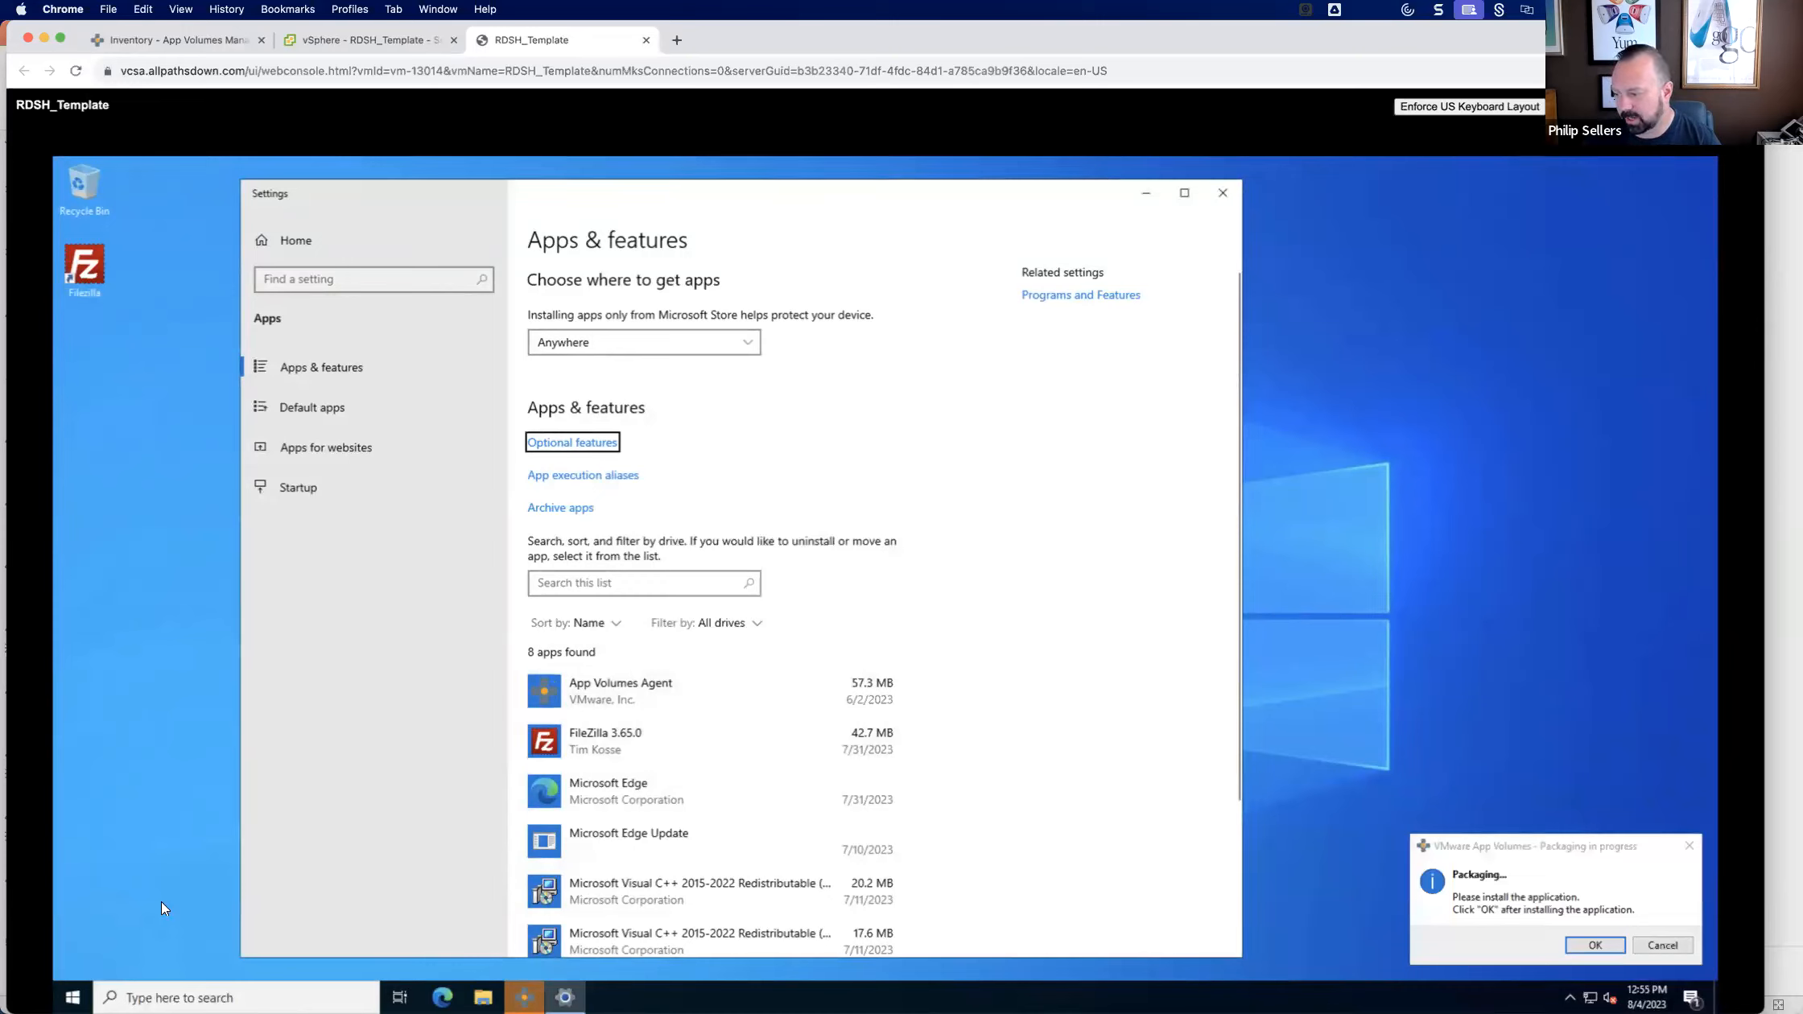
# Open the public desktop folder under c:\users\public in File Explorer.
pyautogui.click(483, 997)
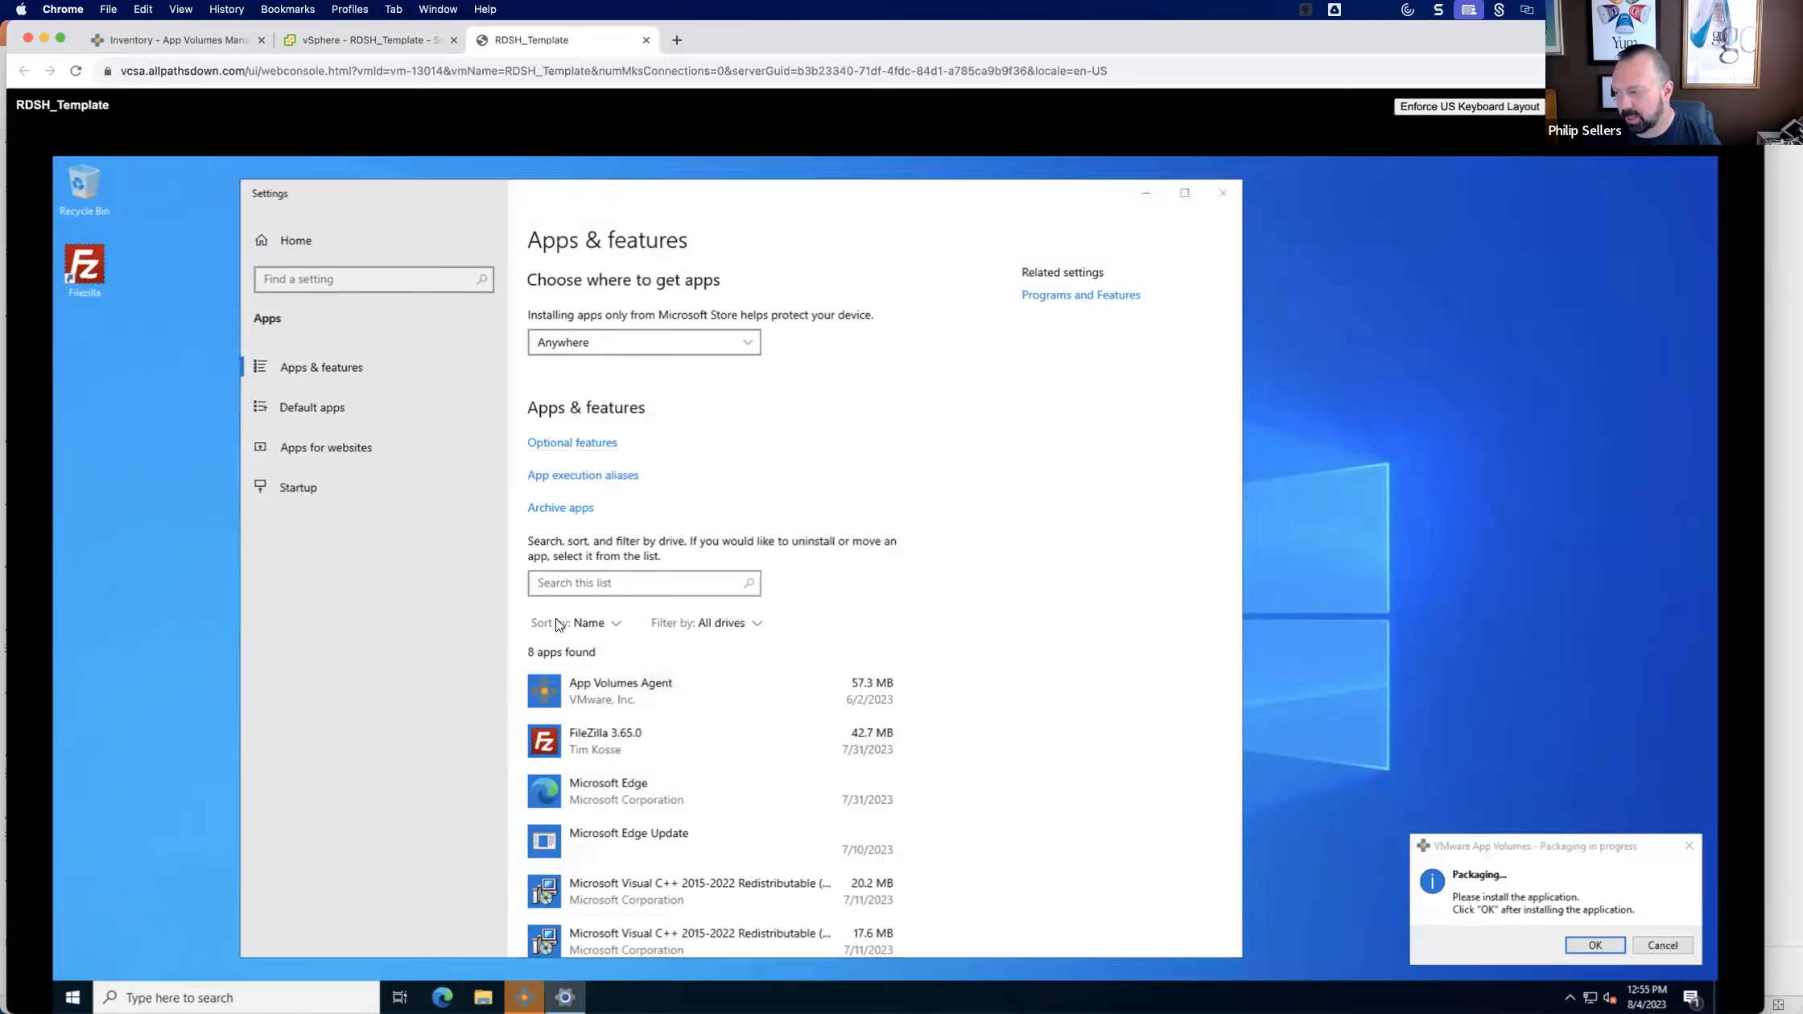
pyautogui.click(745, 423)
pyautogui.write('c:\\')
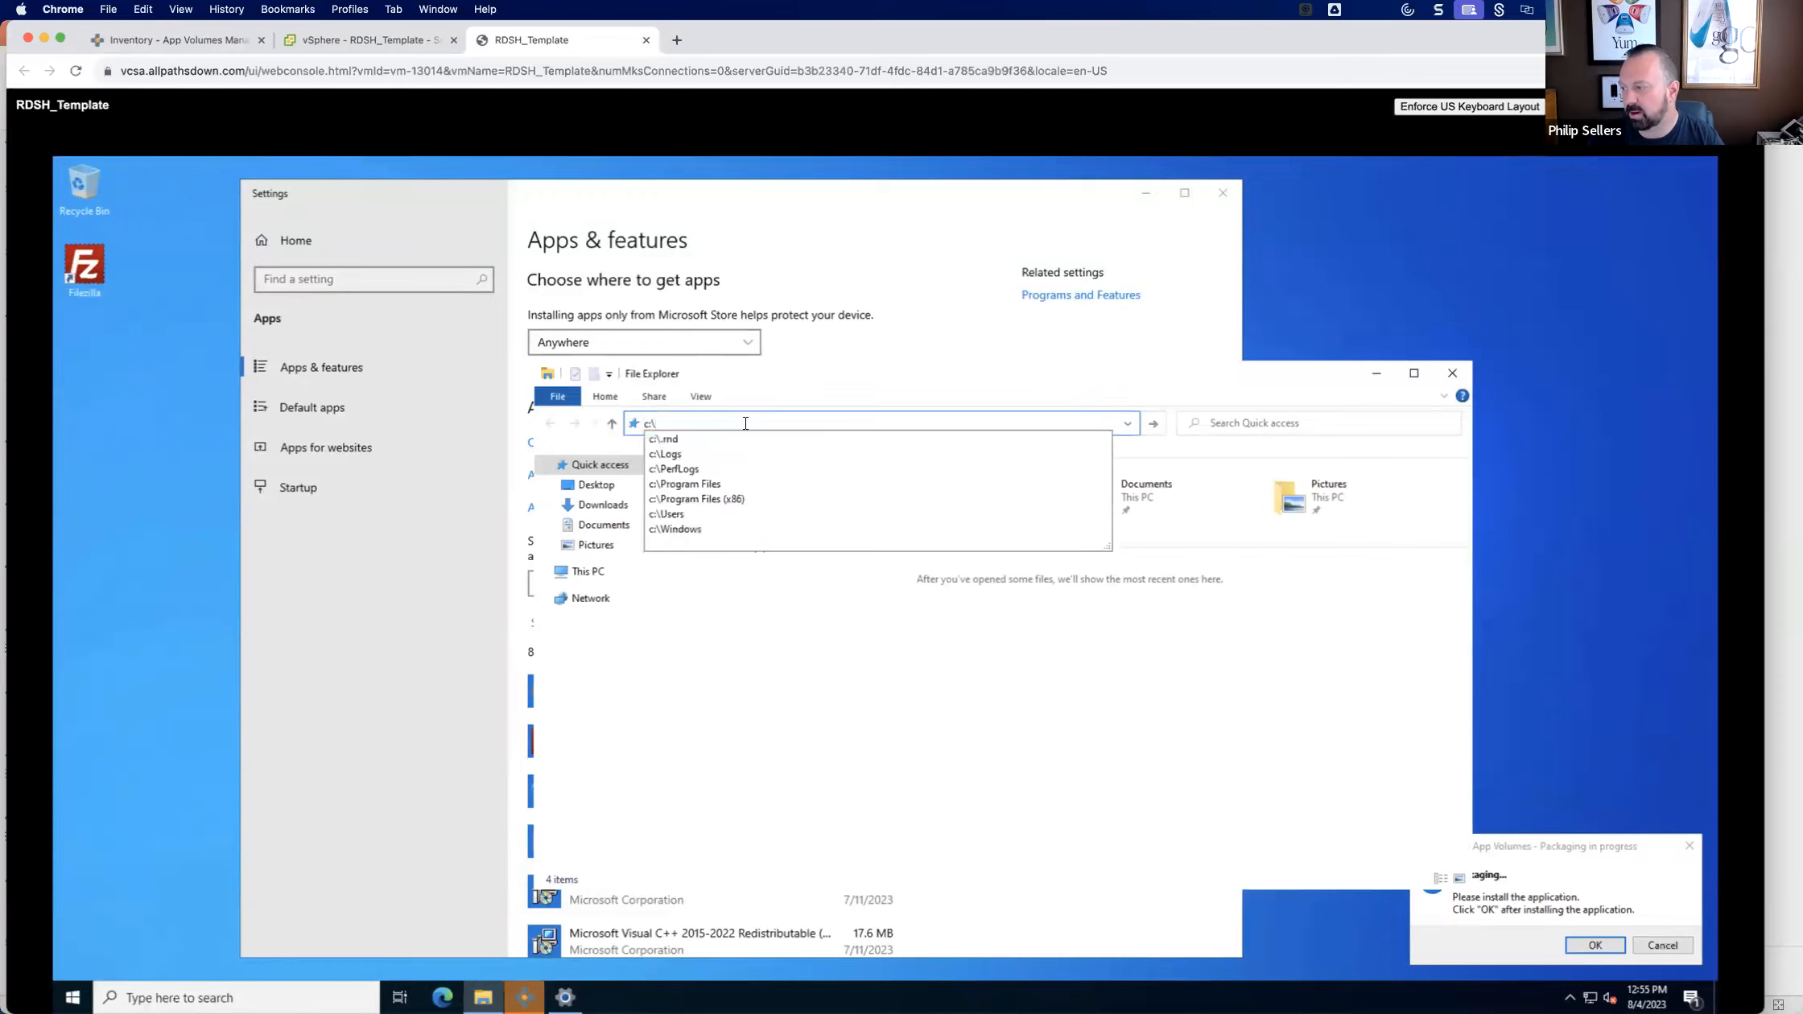
pyautogui.write('user\\')
pyautogui.write('\\public\\')
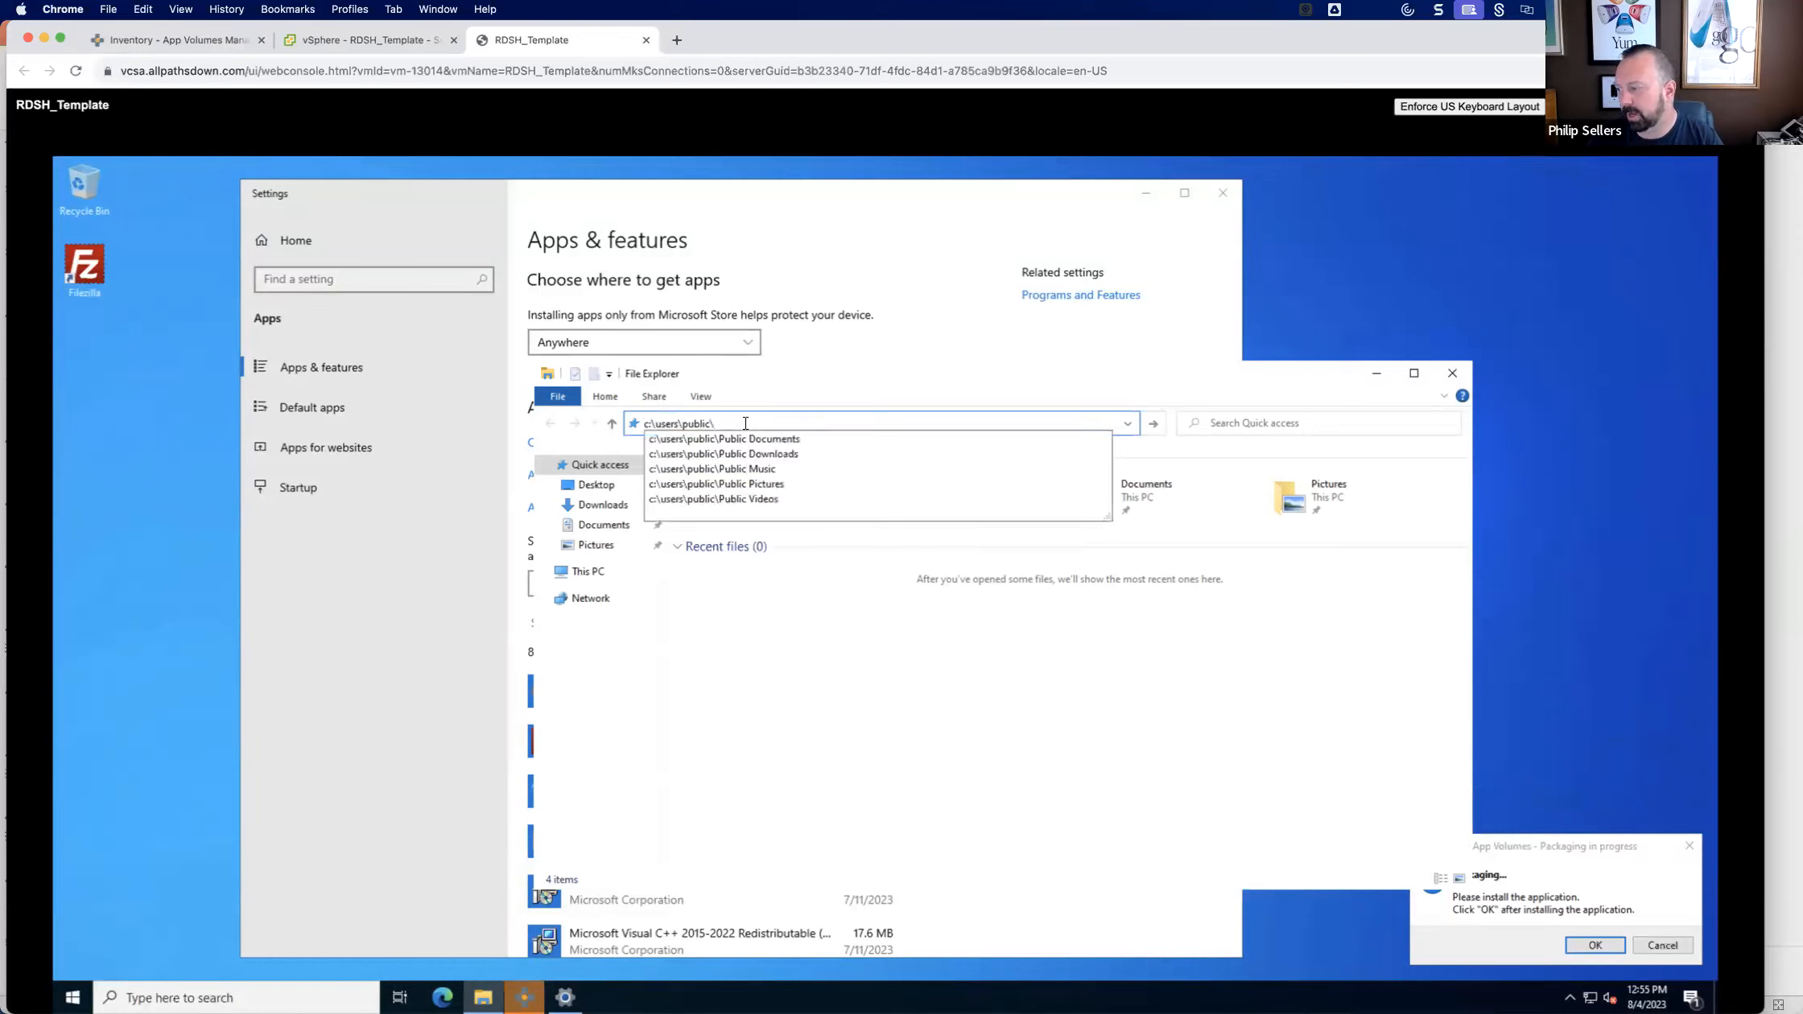
pyautogui.write('desktop')
pyautogui.press('Return')
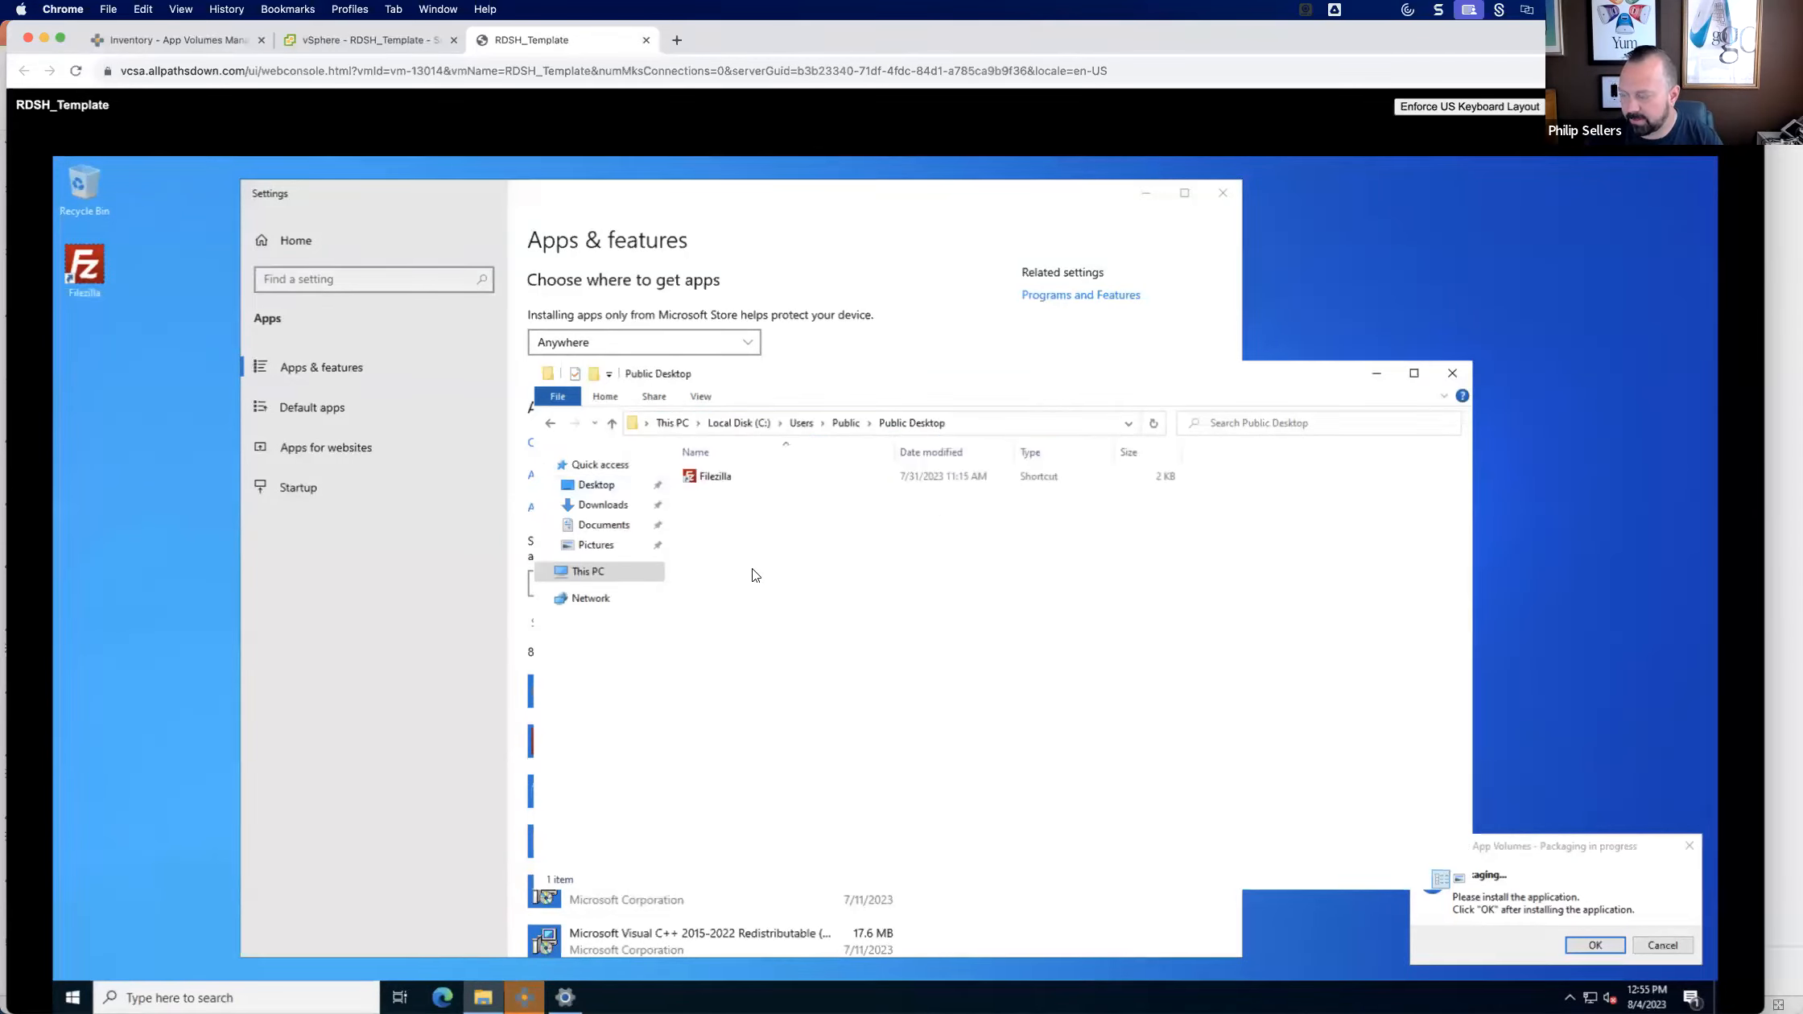
# In a second File Explorer window, create a desktop shortcut to the putty application in C:\Program Files\PuTTY and close that window.
pyautogui.hotkey('ctrl', 'n')
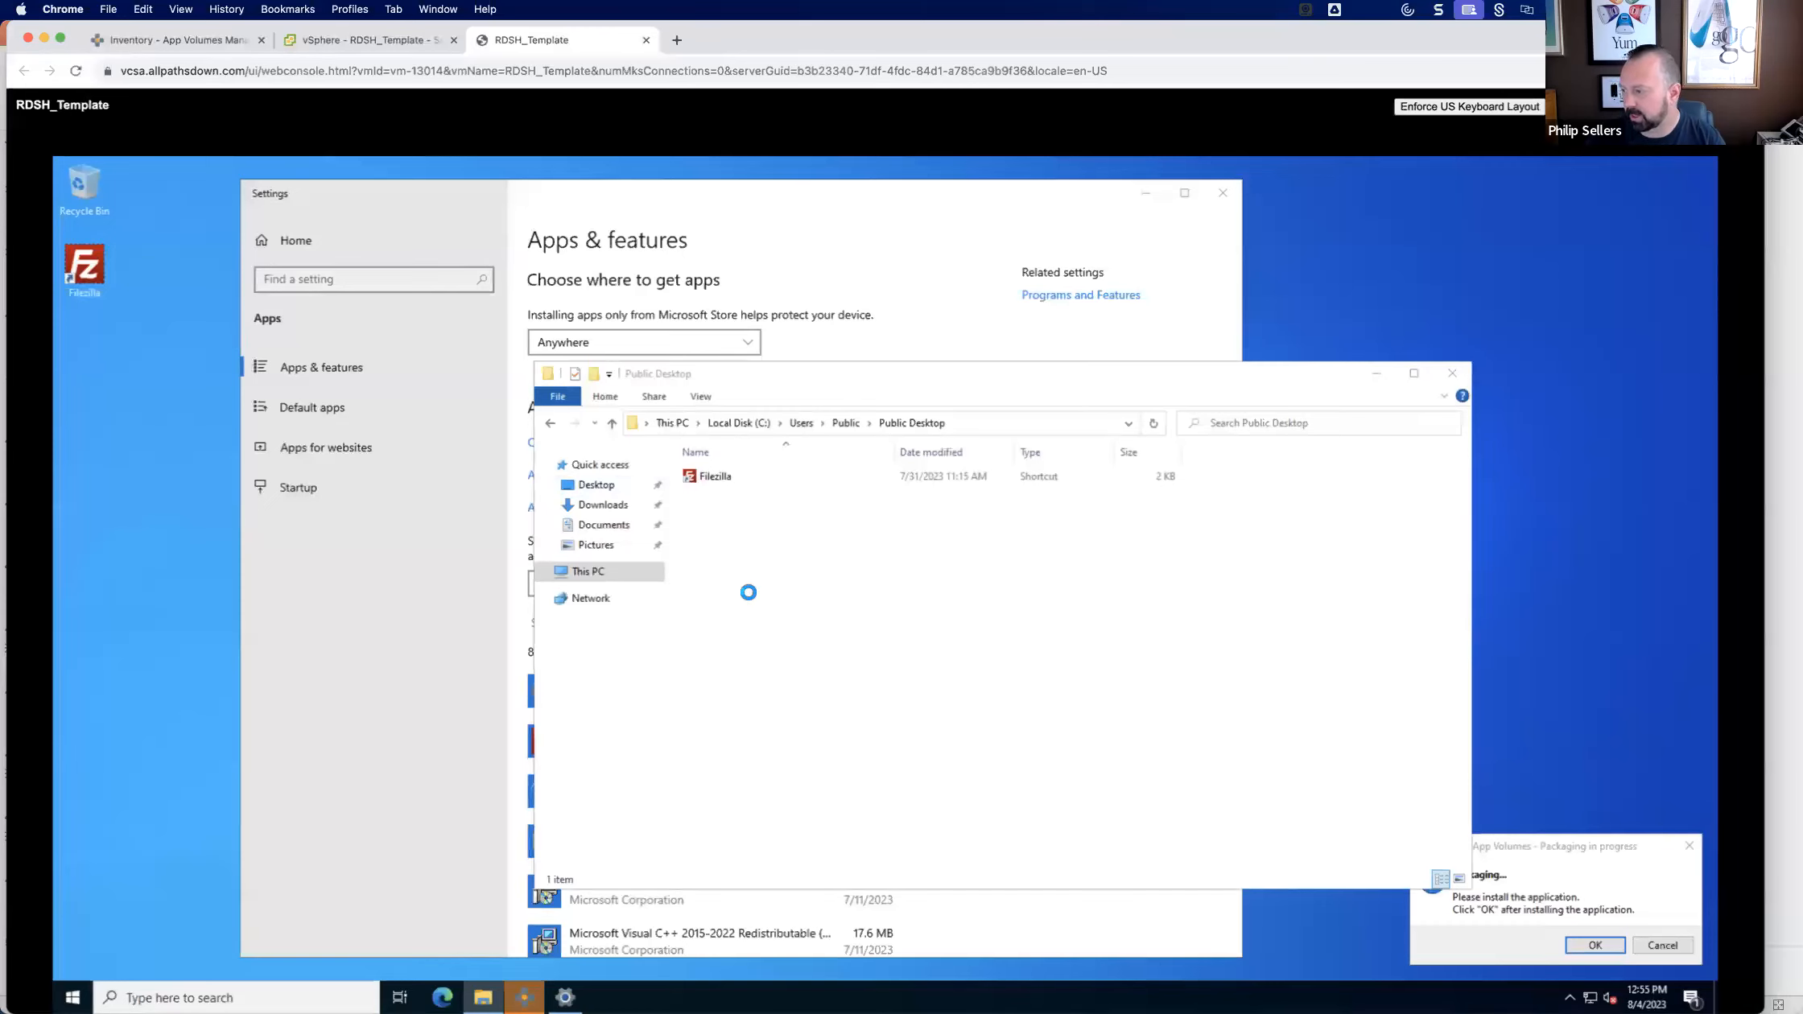
pyautogui.click(600, 590)
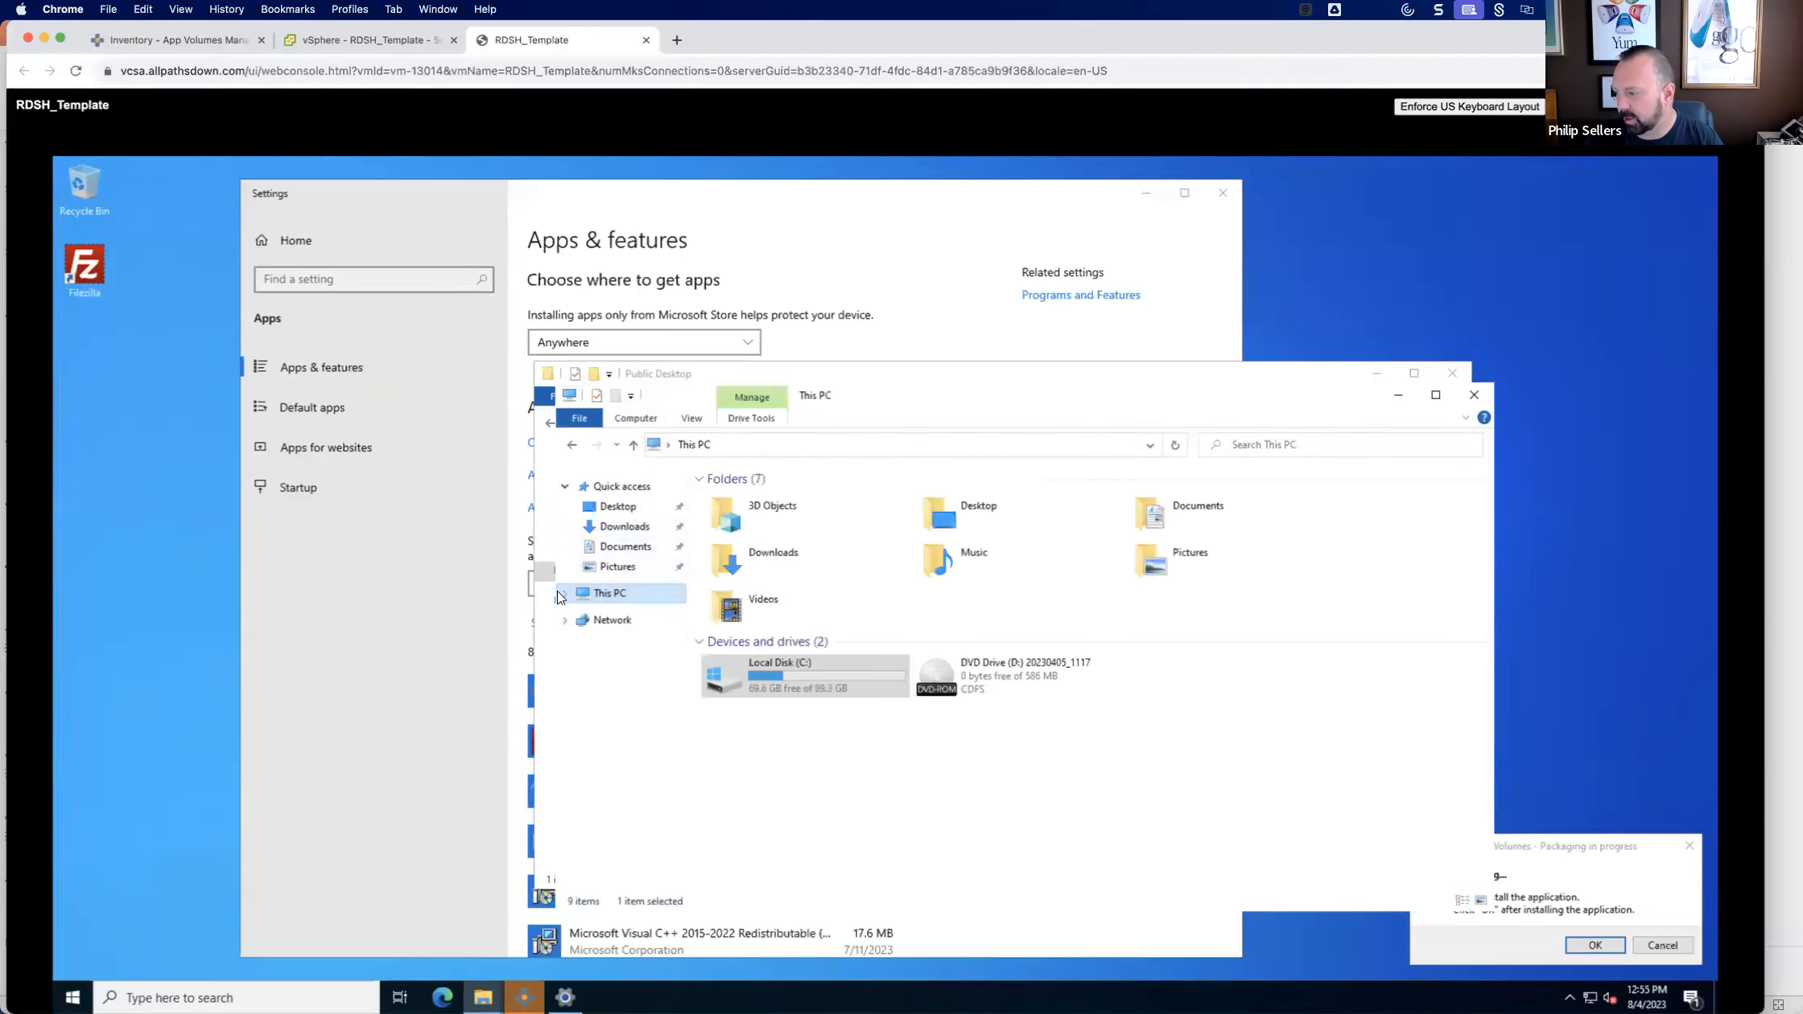
pyautogui.click(789, 678)
pyautogui.doubleClick(790, 678)
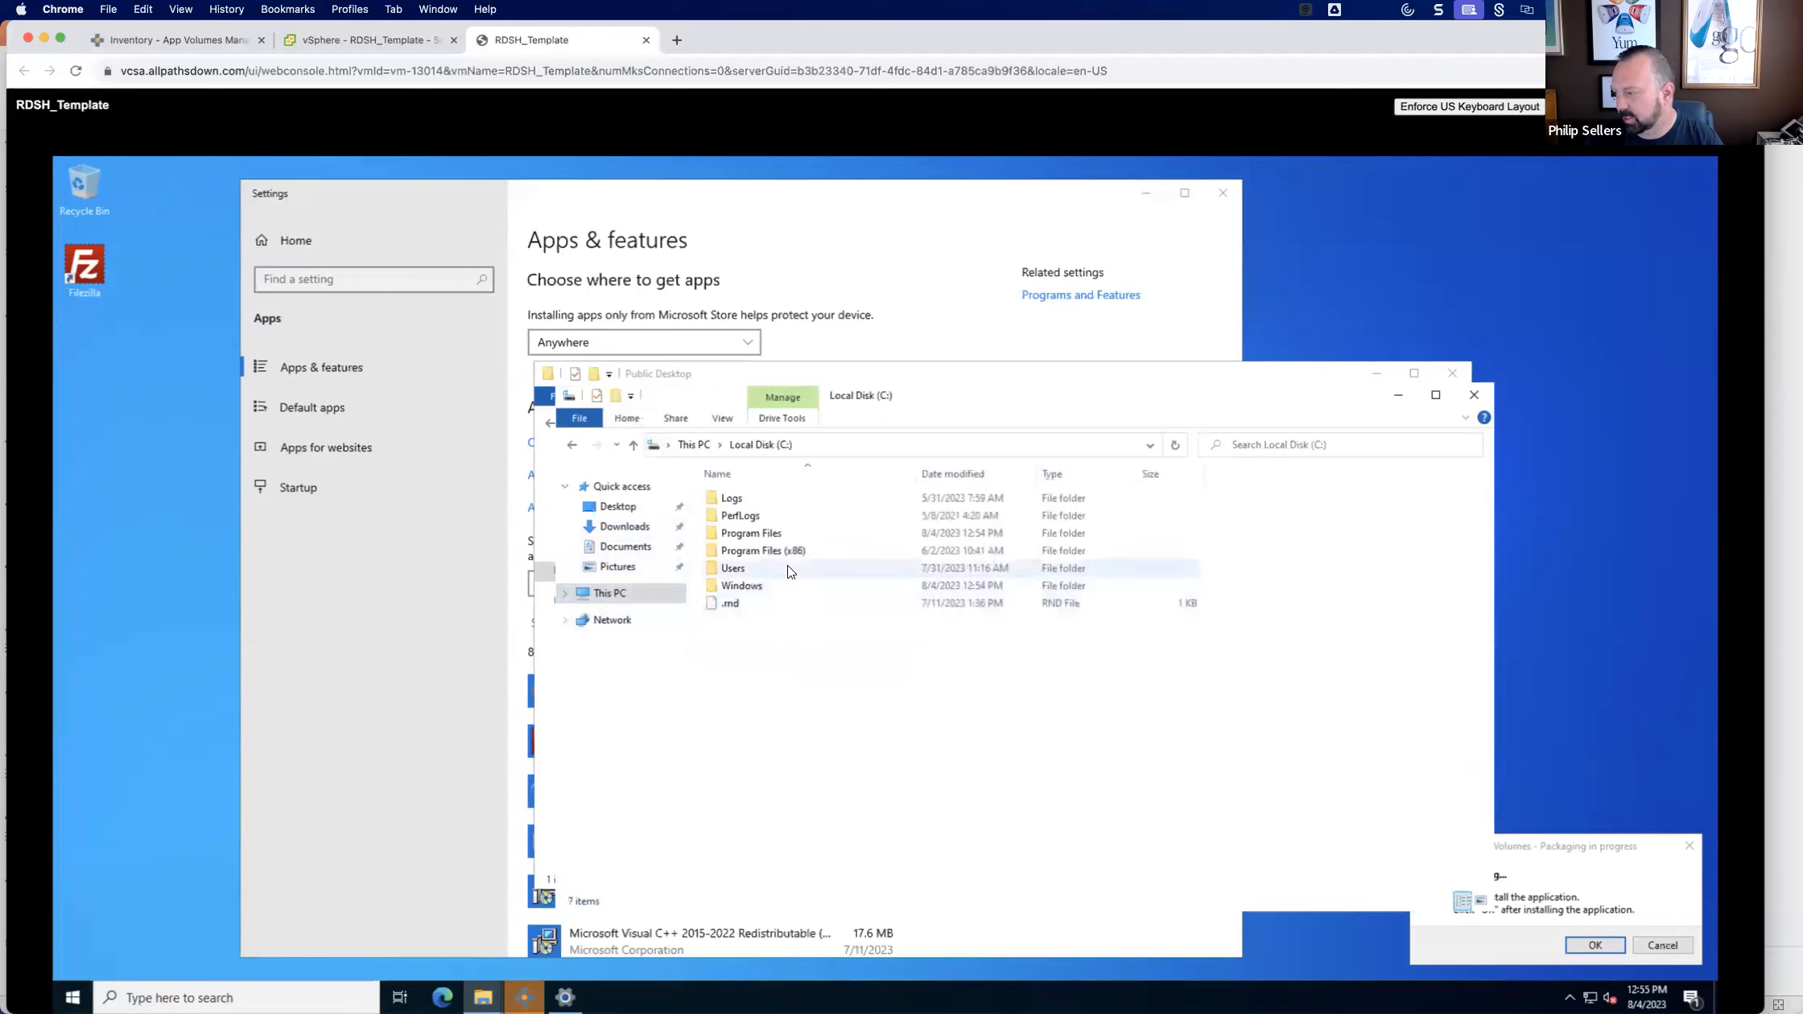
pyautogui.doubleClick(748, 536)
pyautogui.doubleClick(734, 586)
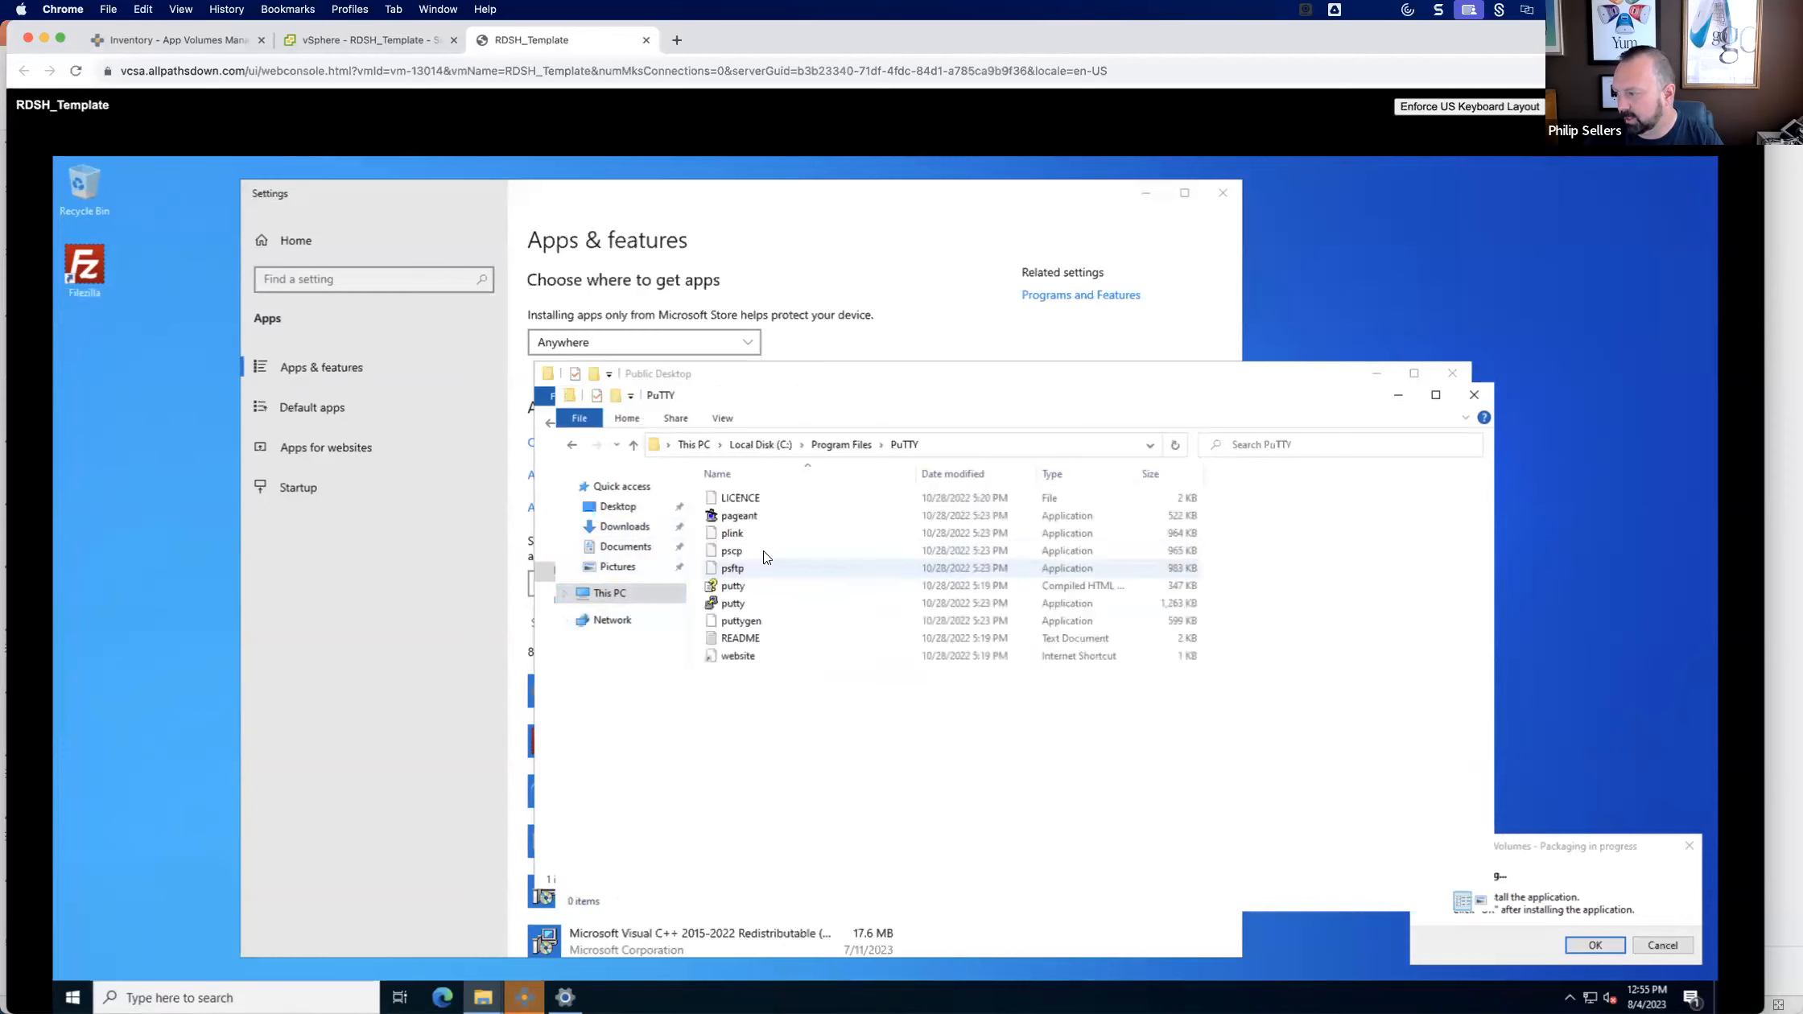
pyautogui.click(734, 603)
pyautogui.rightClick(743, 609)
pyautogui.moveTo(835, 753)
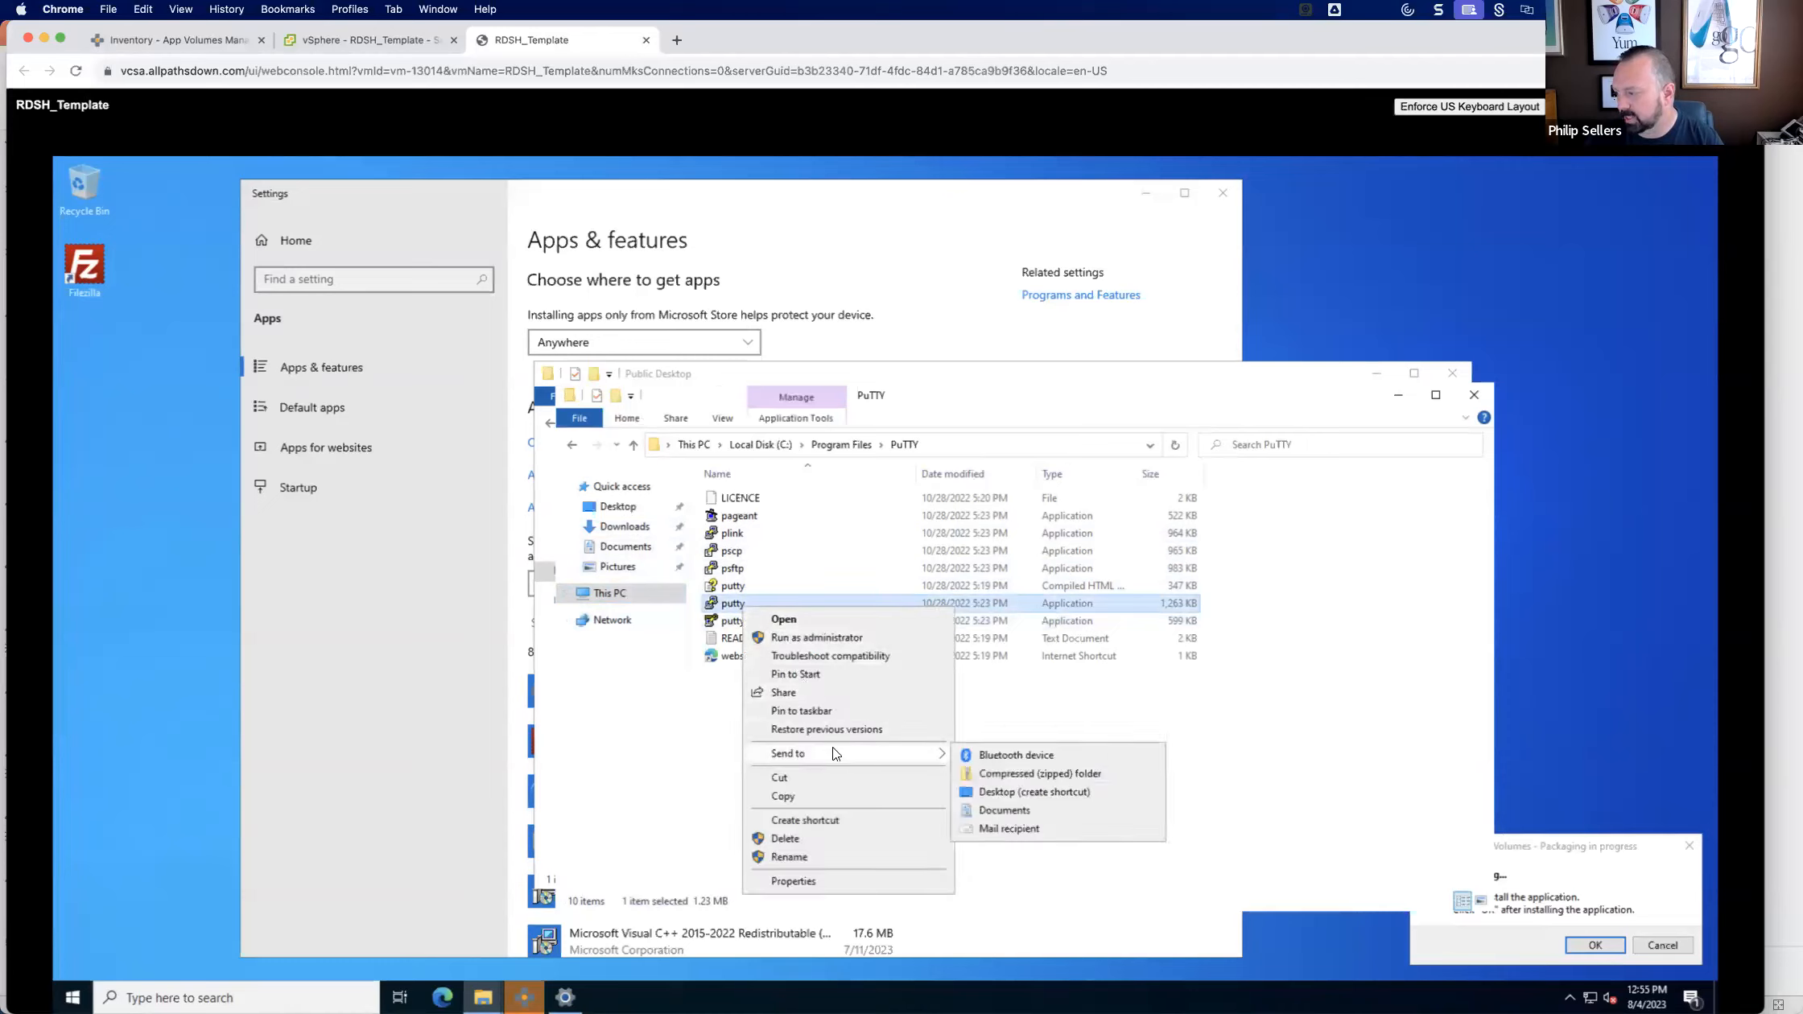
pyautogui.click(1041, 792)
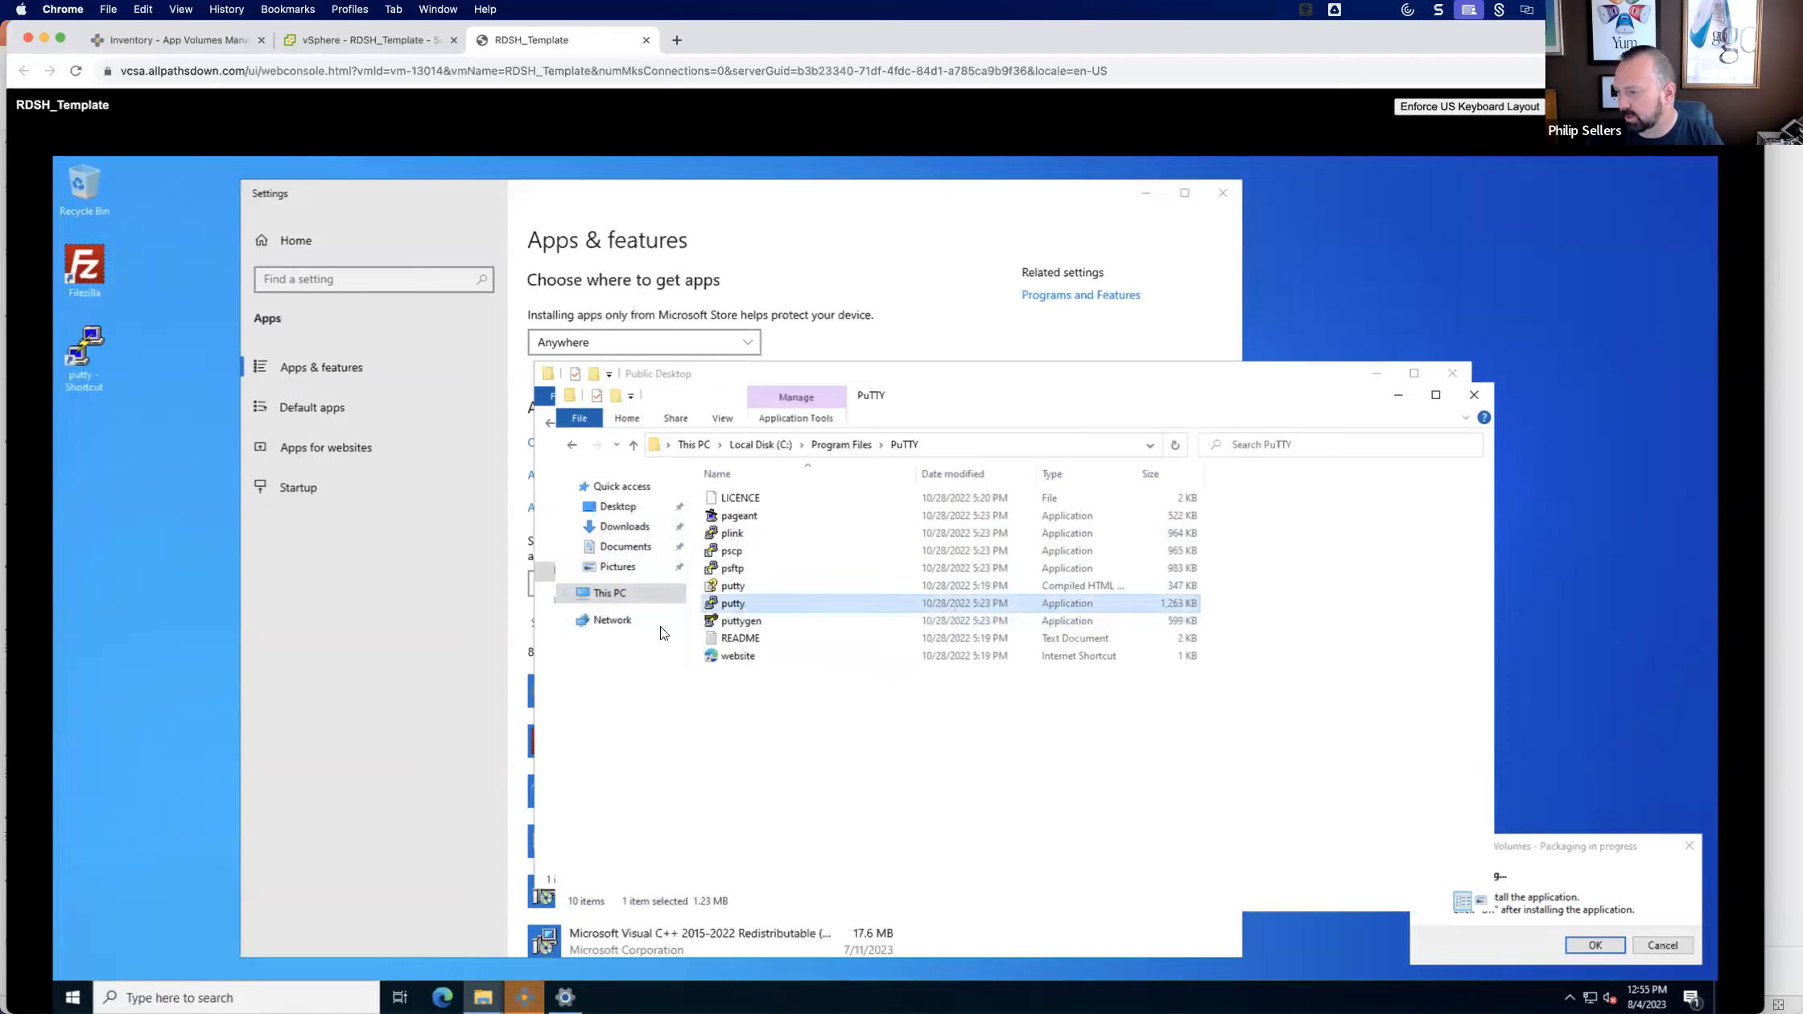
pyautogui.click(1474, 395)
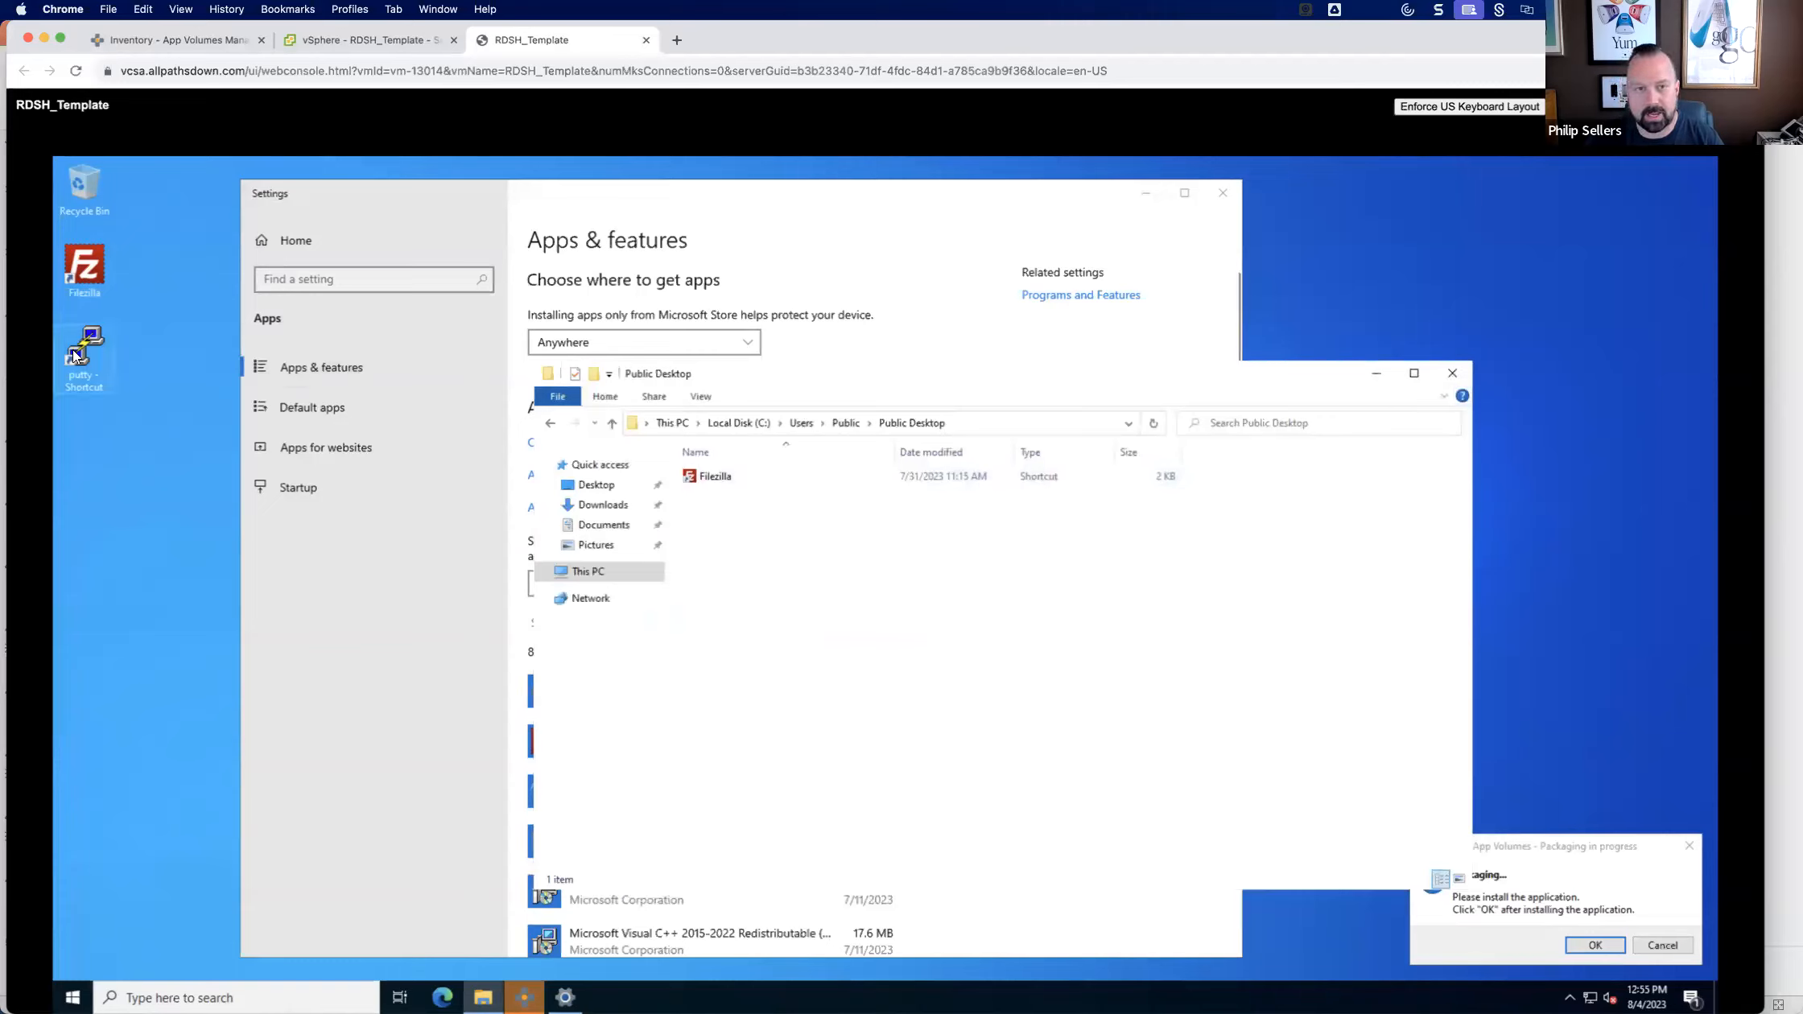
# Move the putty shortcut into Public Desktop, rename it Putty with administrator permission, and place its icon directly below Filezilla on the desktop.
pyautogui.moveTo(846, 563); pyautogui.dragTo(879, 571)
pyautogui.press('Return')
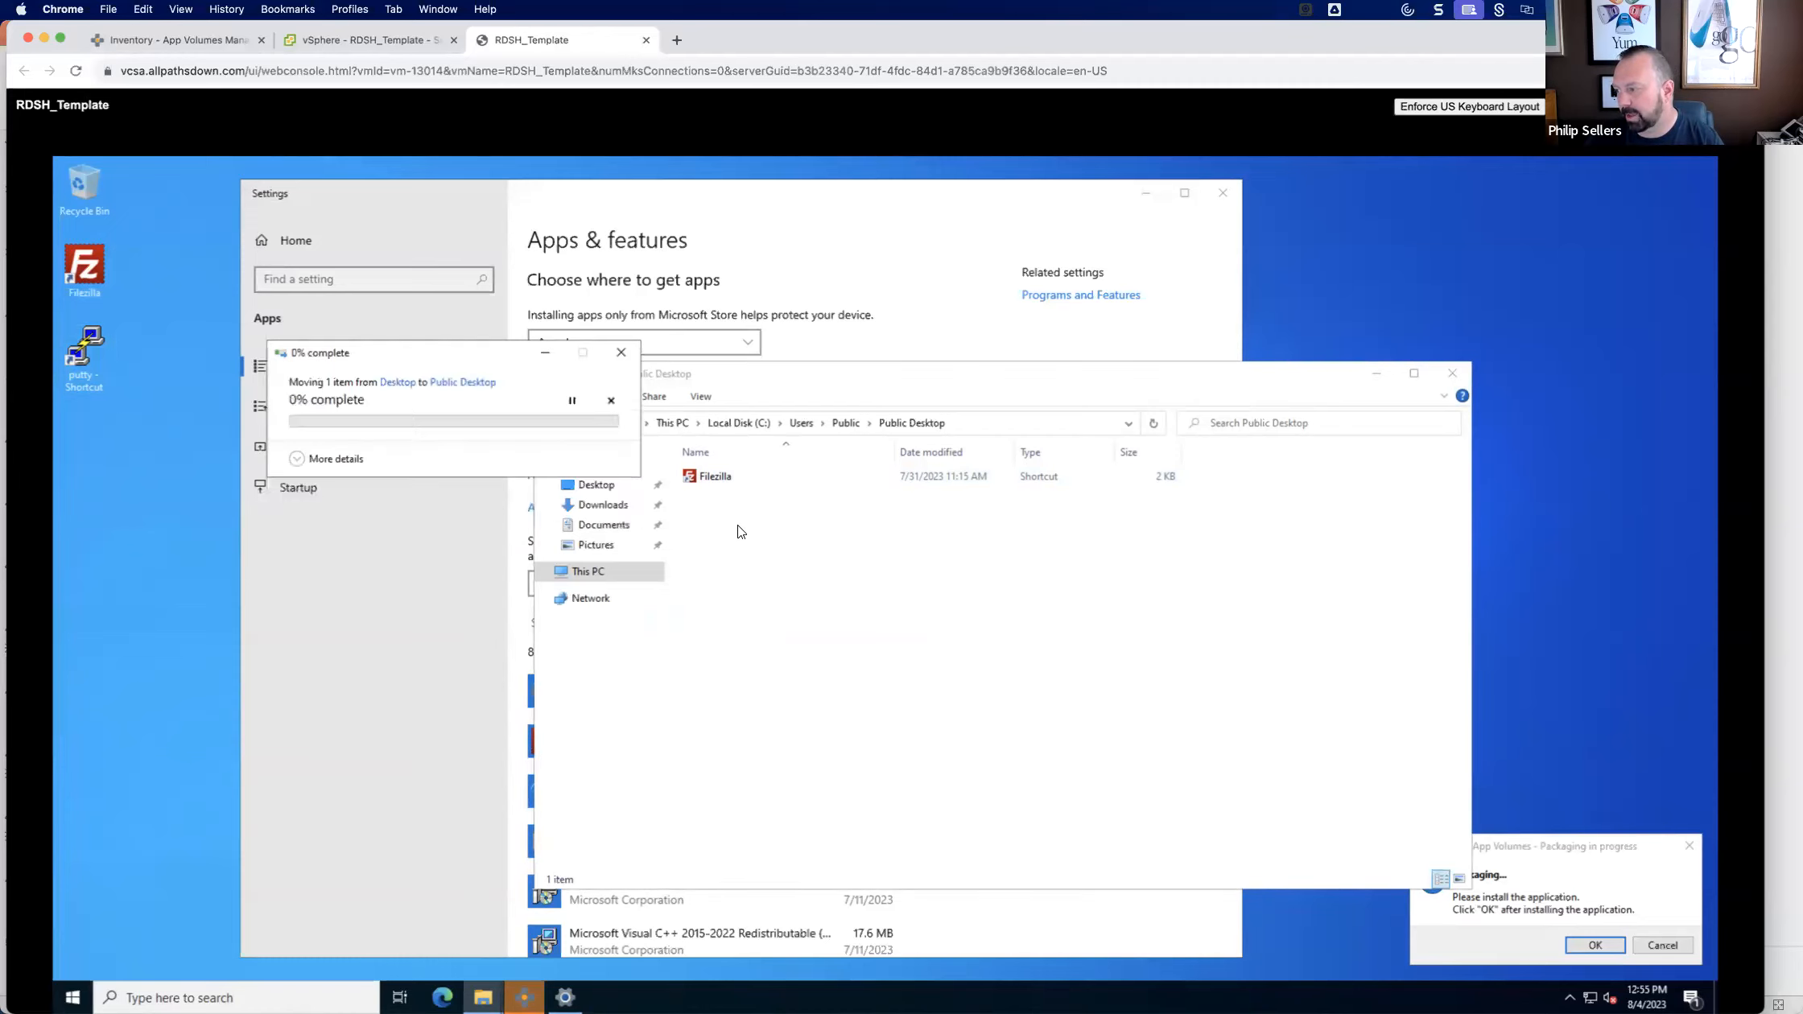
pyautogui.click(712, 496)
pyautogui.write('Putty')
pyautogui.press('Return')
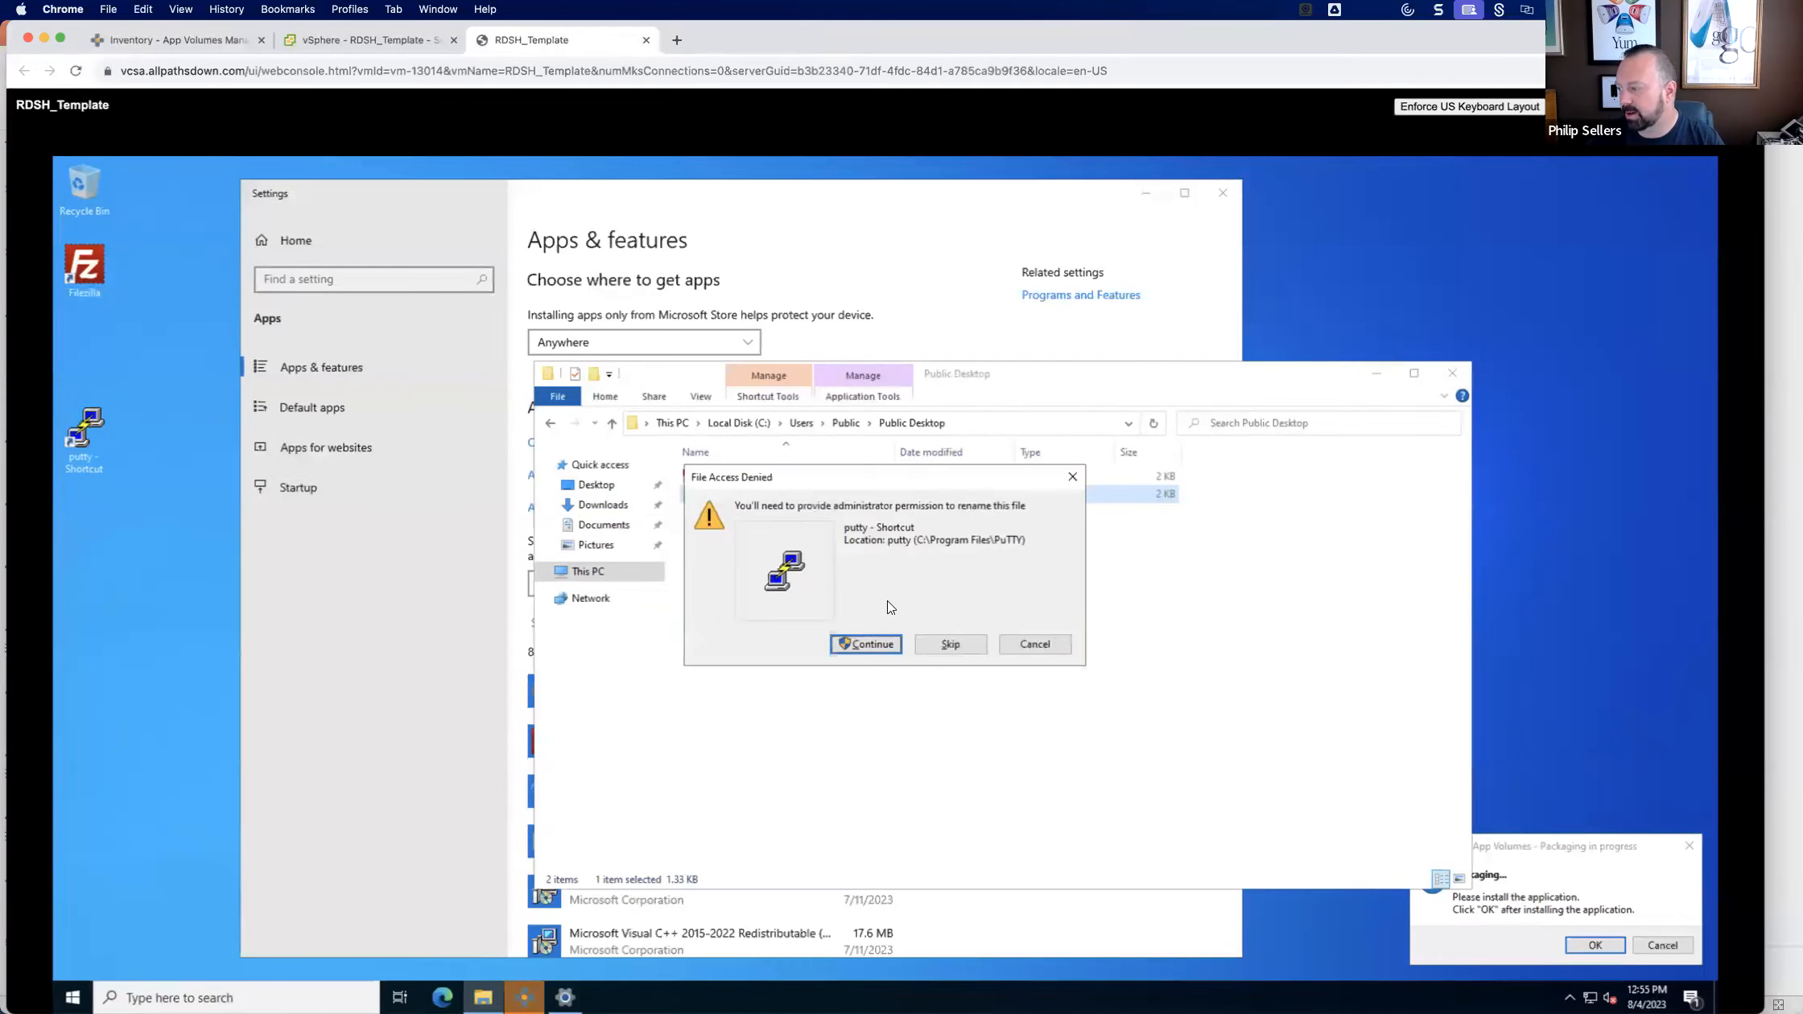
pyautogui.click(869, 644)
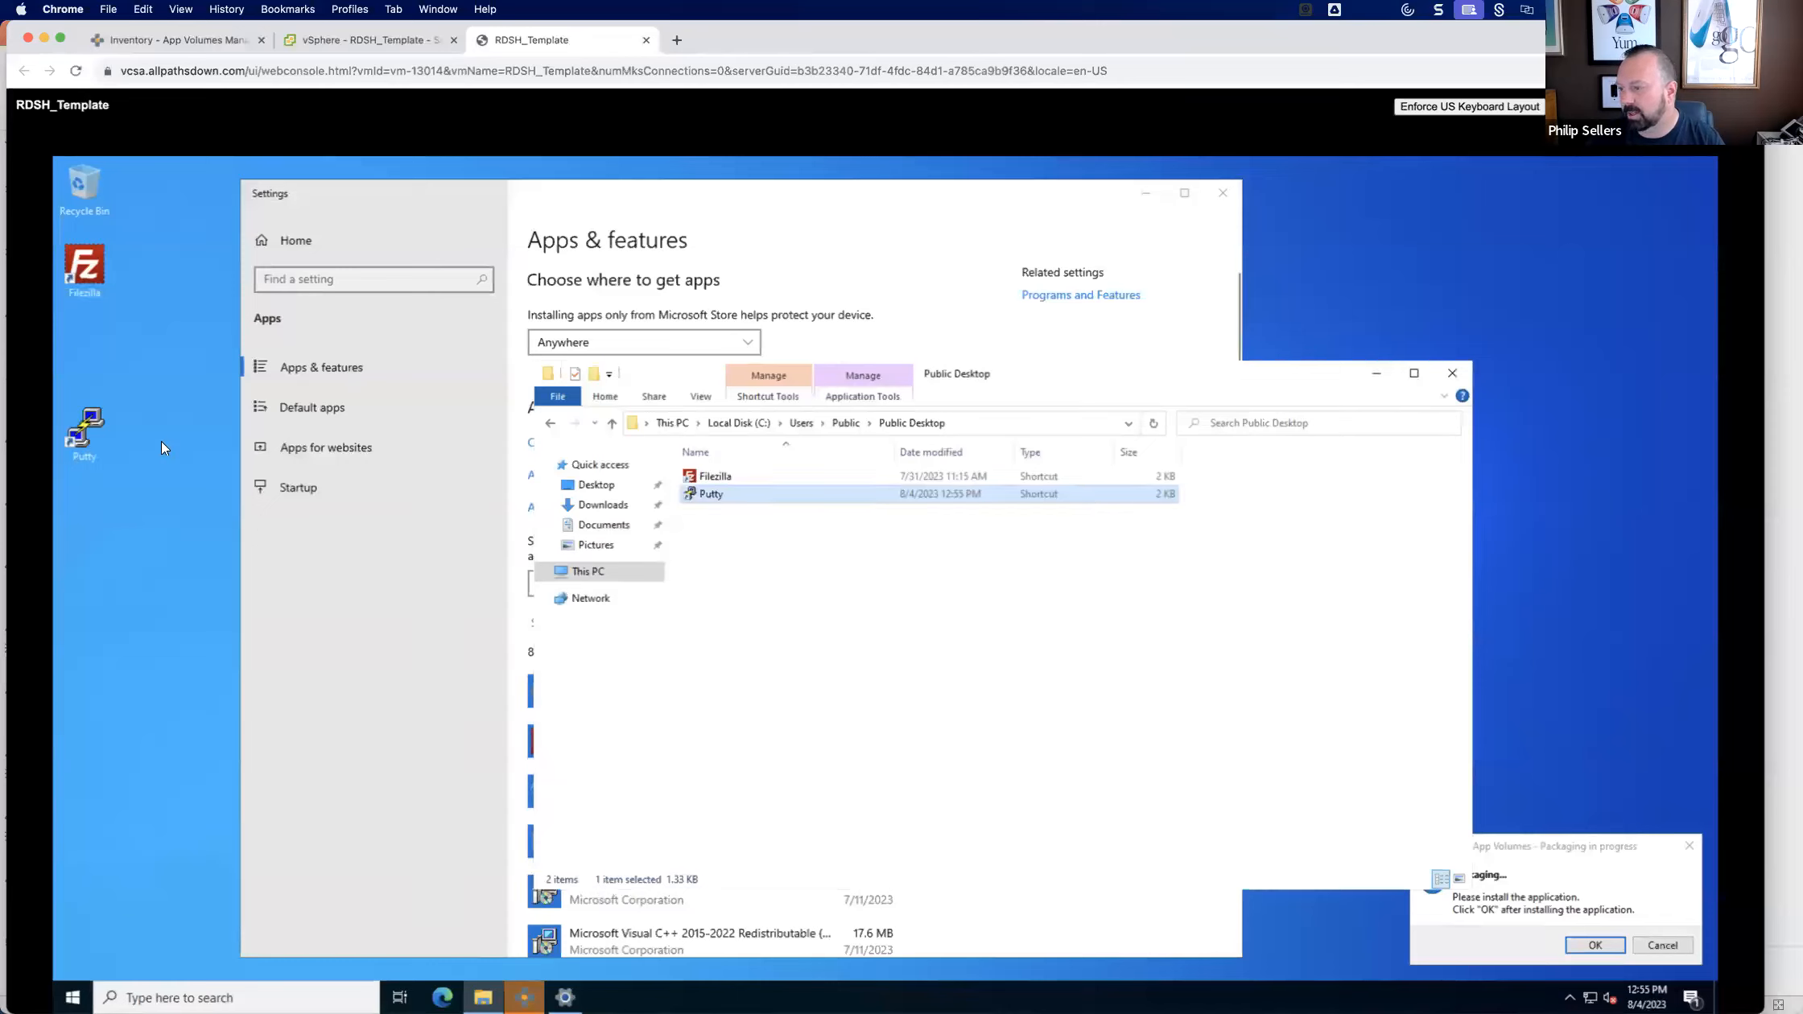
pyautogui.moveTo(85, 429); pyautogui.dragTo(94, 335)
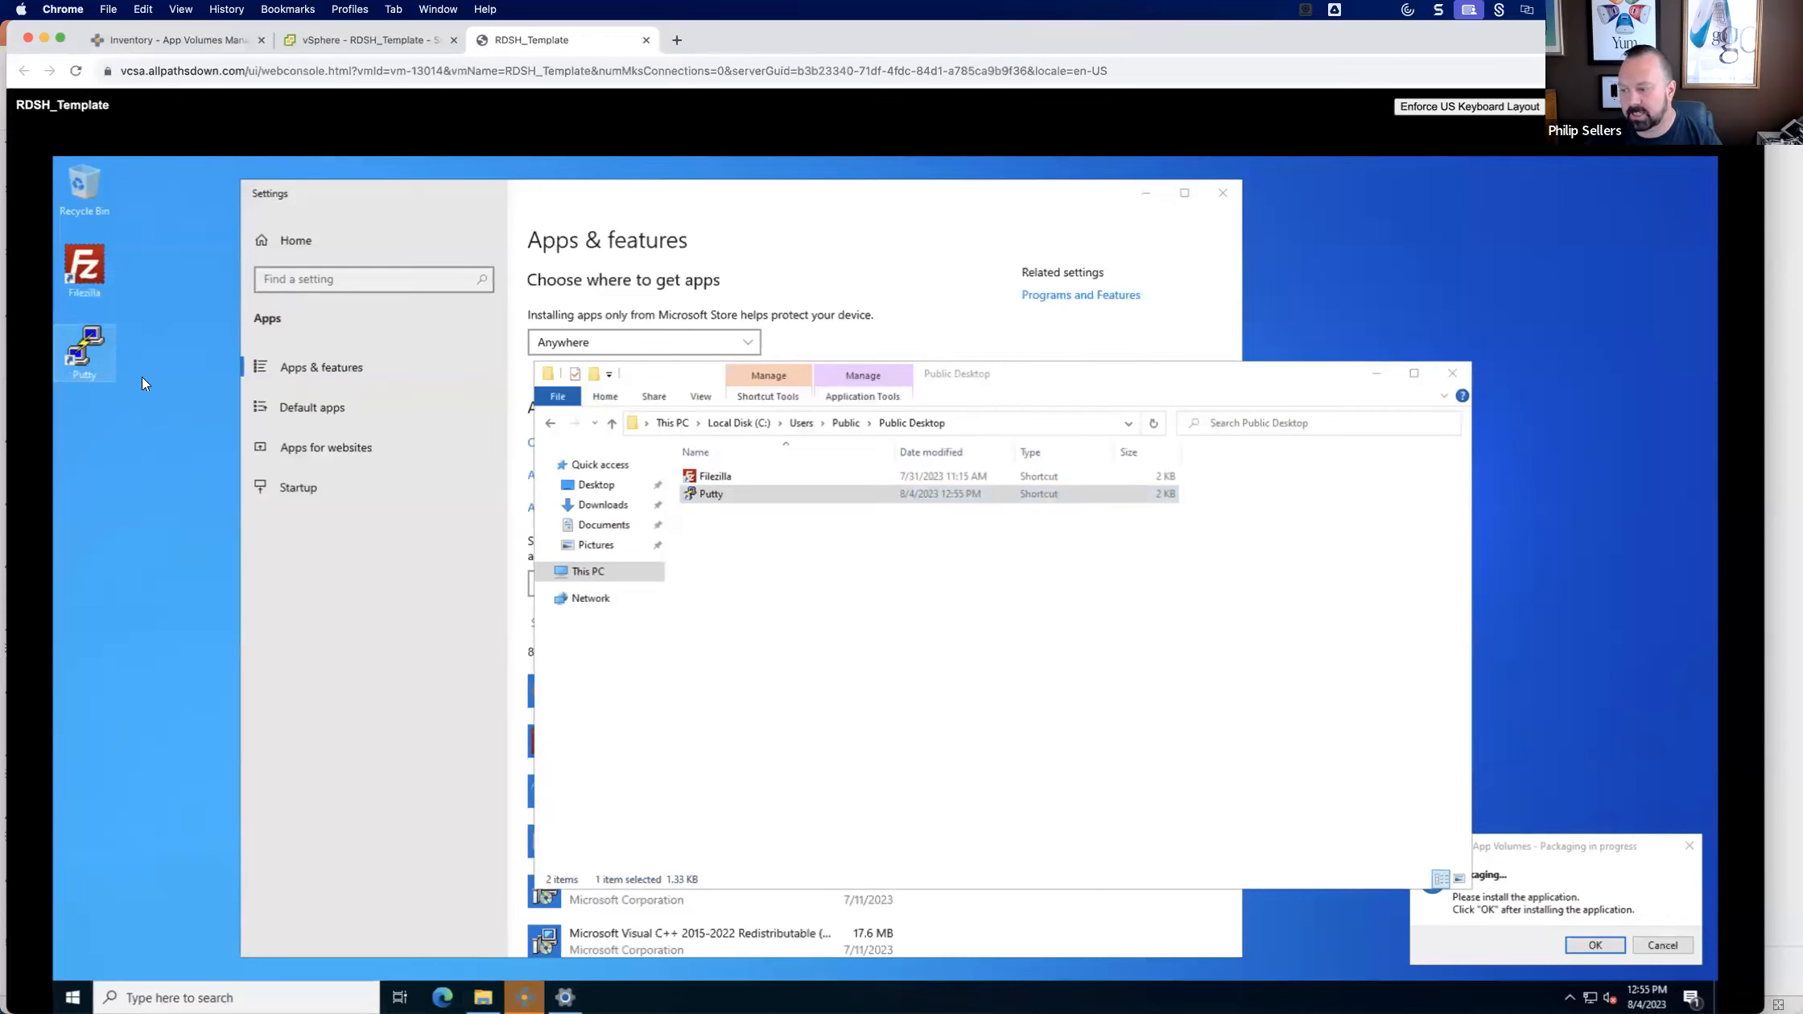
# Check the Start menu for the newly installed PuTTY entries and close the Public Desktop folder.
pyautogui.click(70, 996)
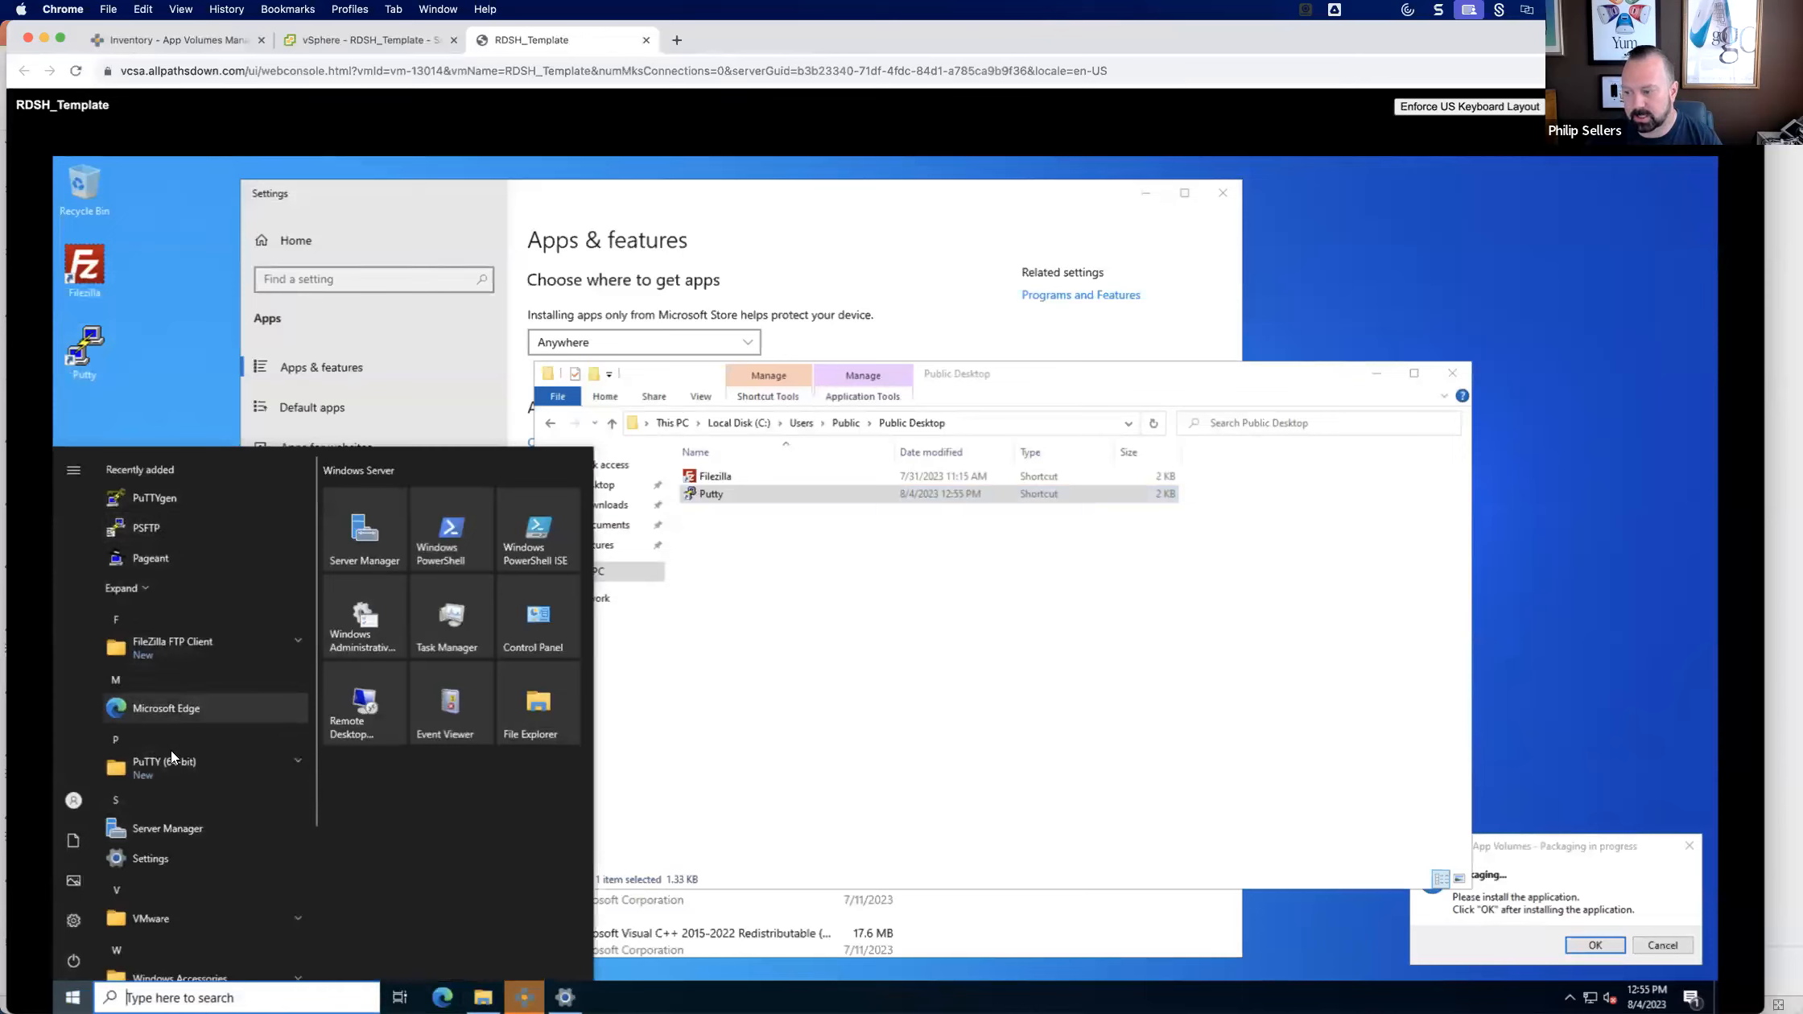
pyautogui.click(177, 364)
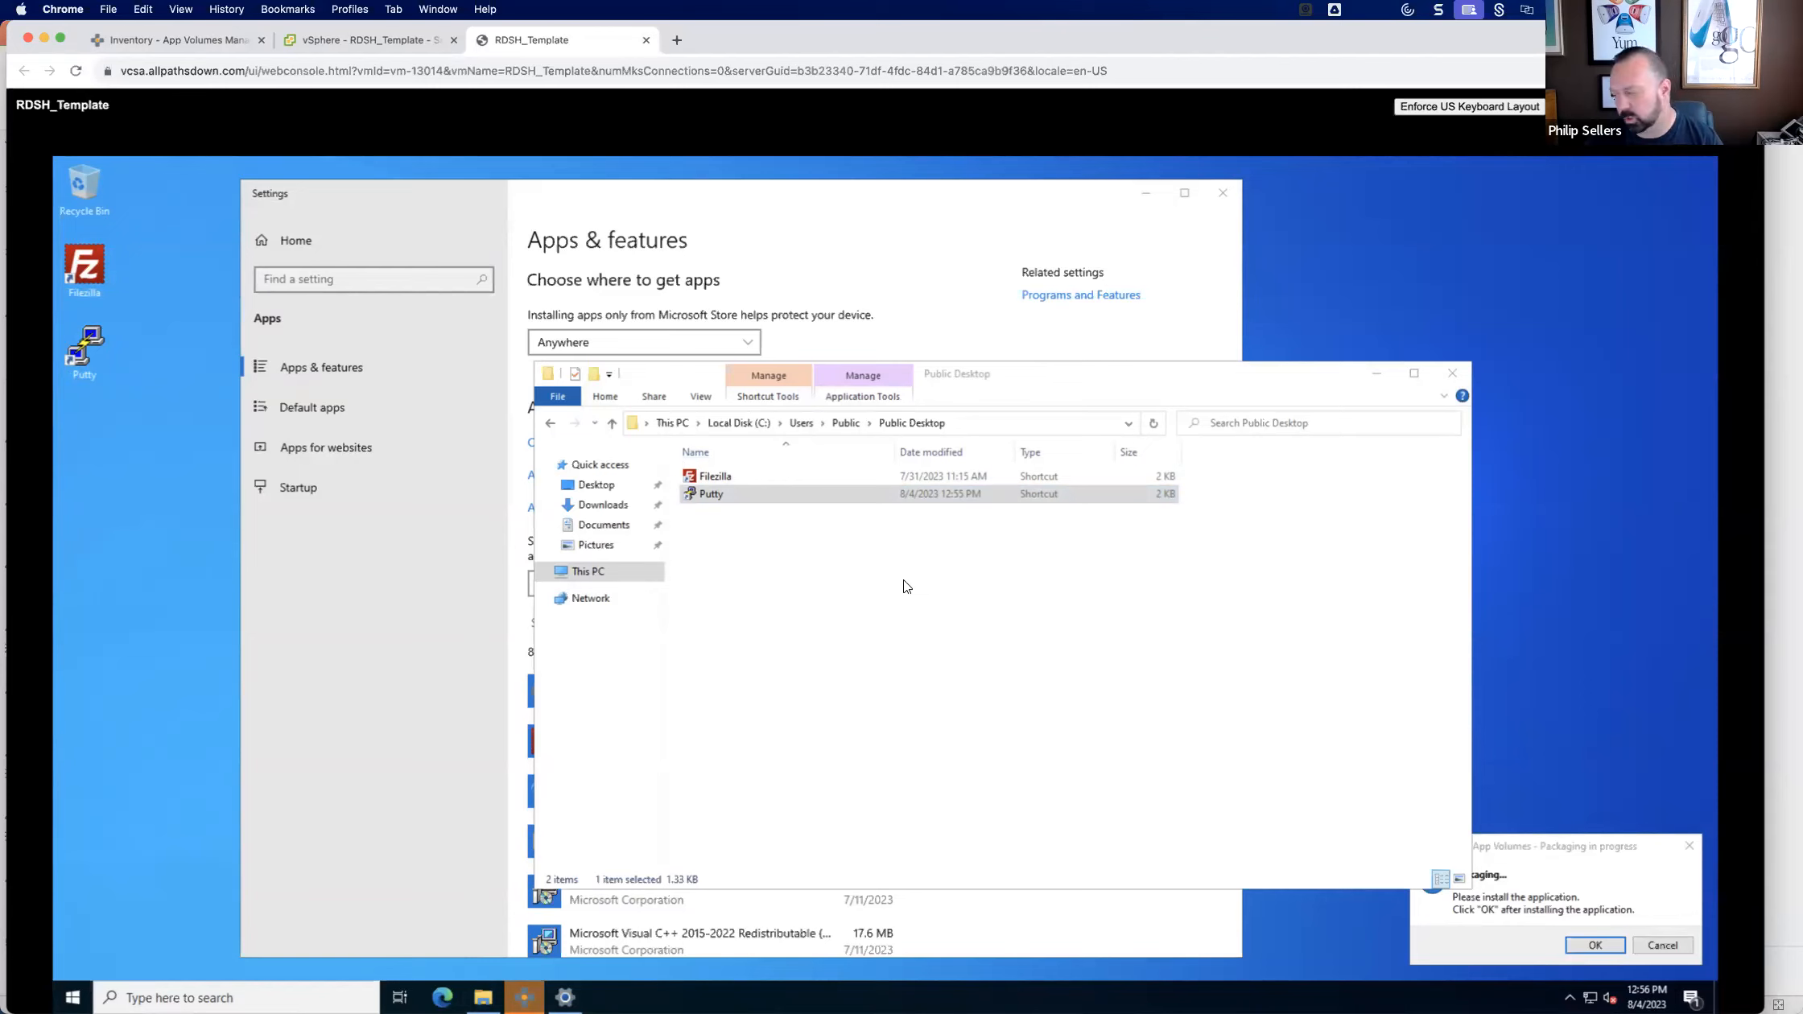
pyautogui.click(1452, 373)
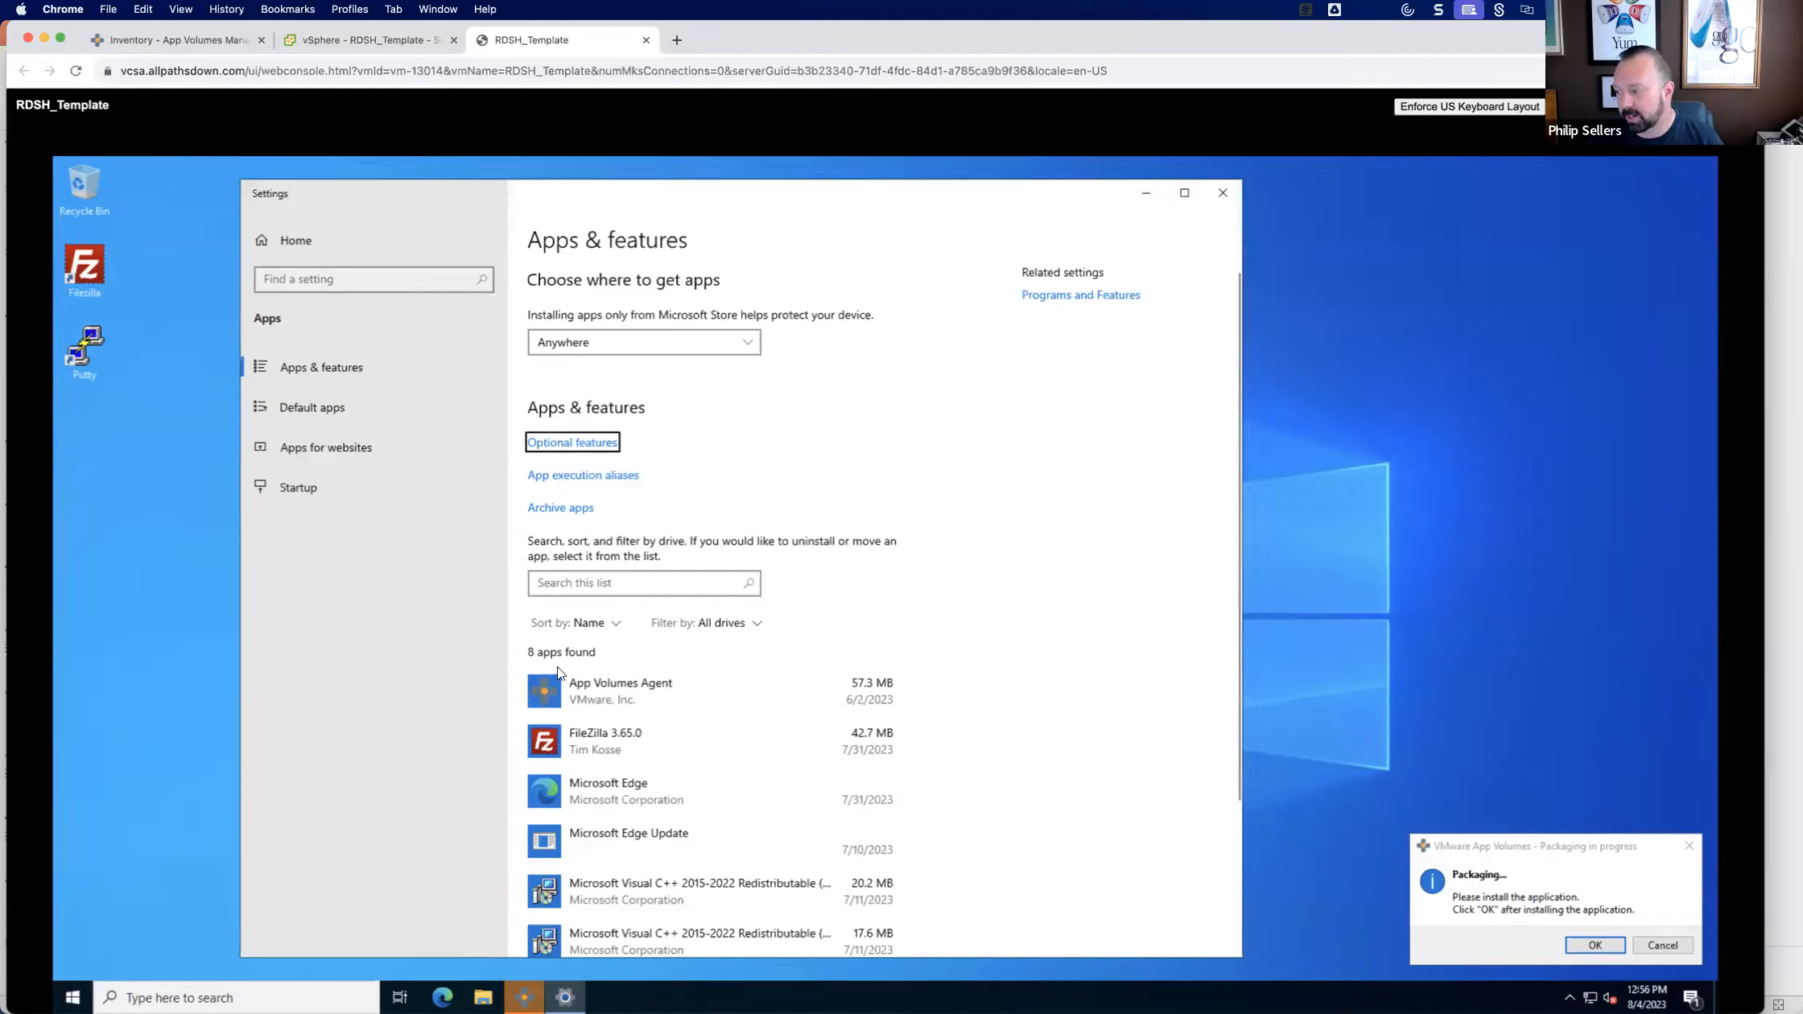
# Check the Apps & features list for PuTTY, reopening Settings through a search for "program" to refresh it, and close Settings.
pyautogui.scroll(-3, 674, 750)
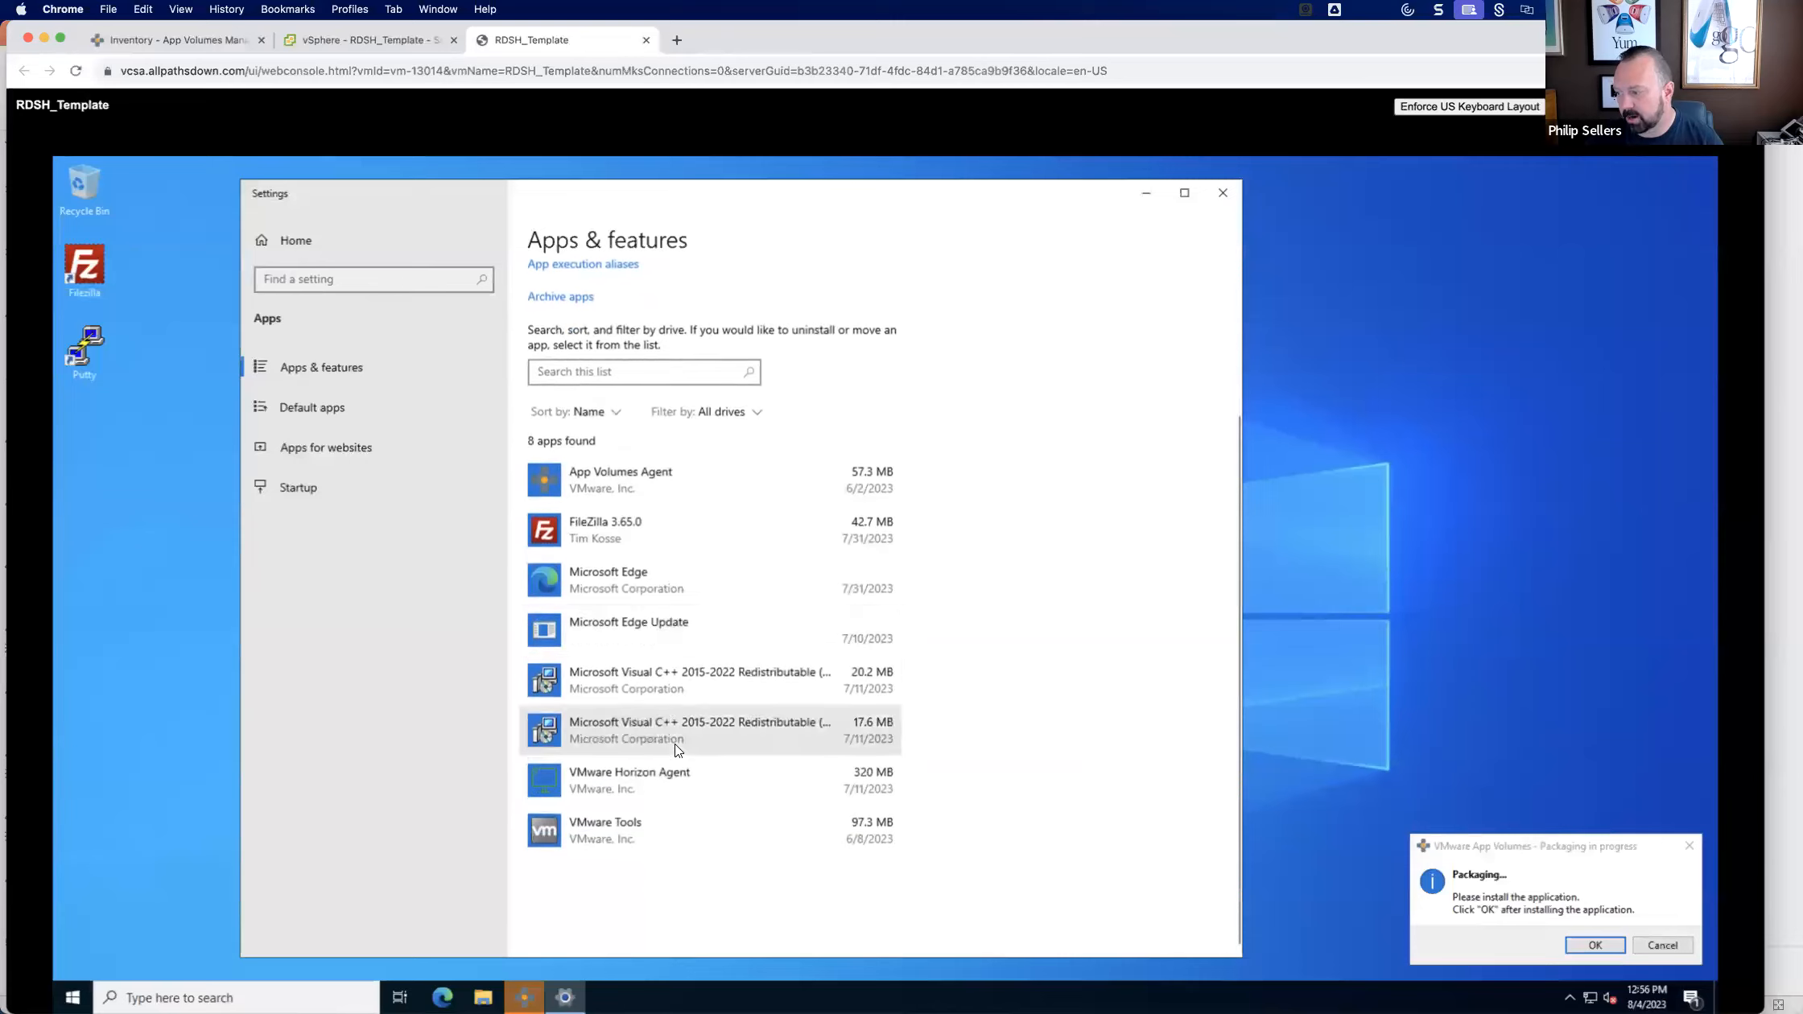
pyautogui.click(1212, 197)
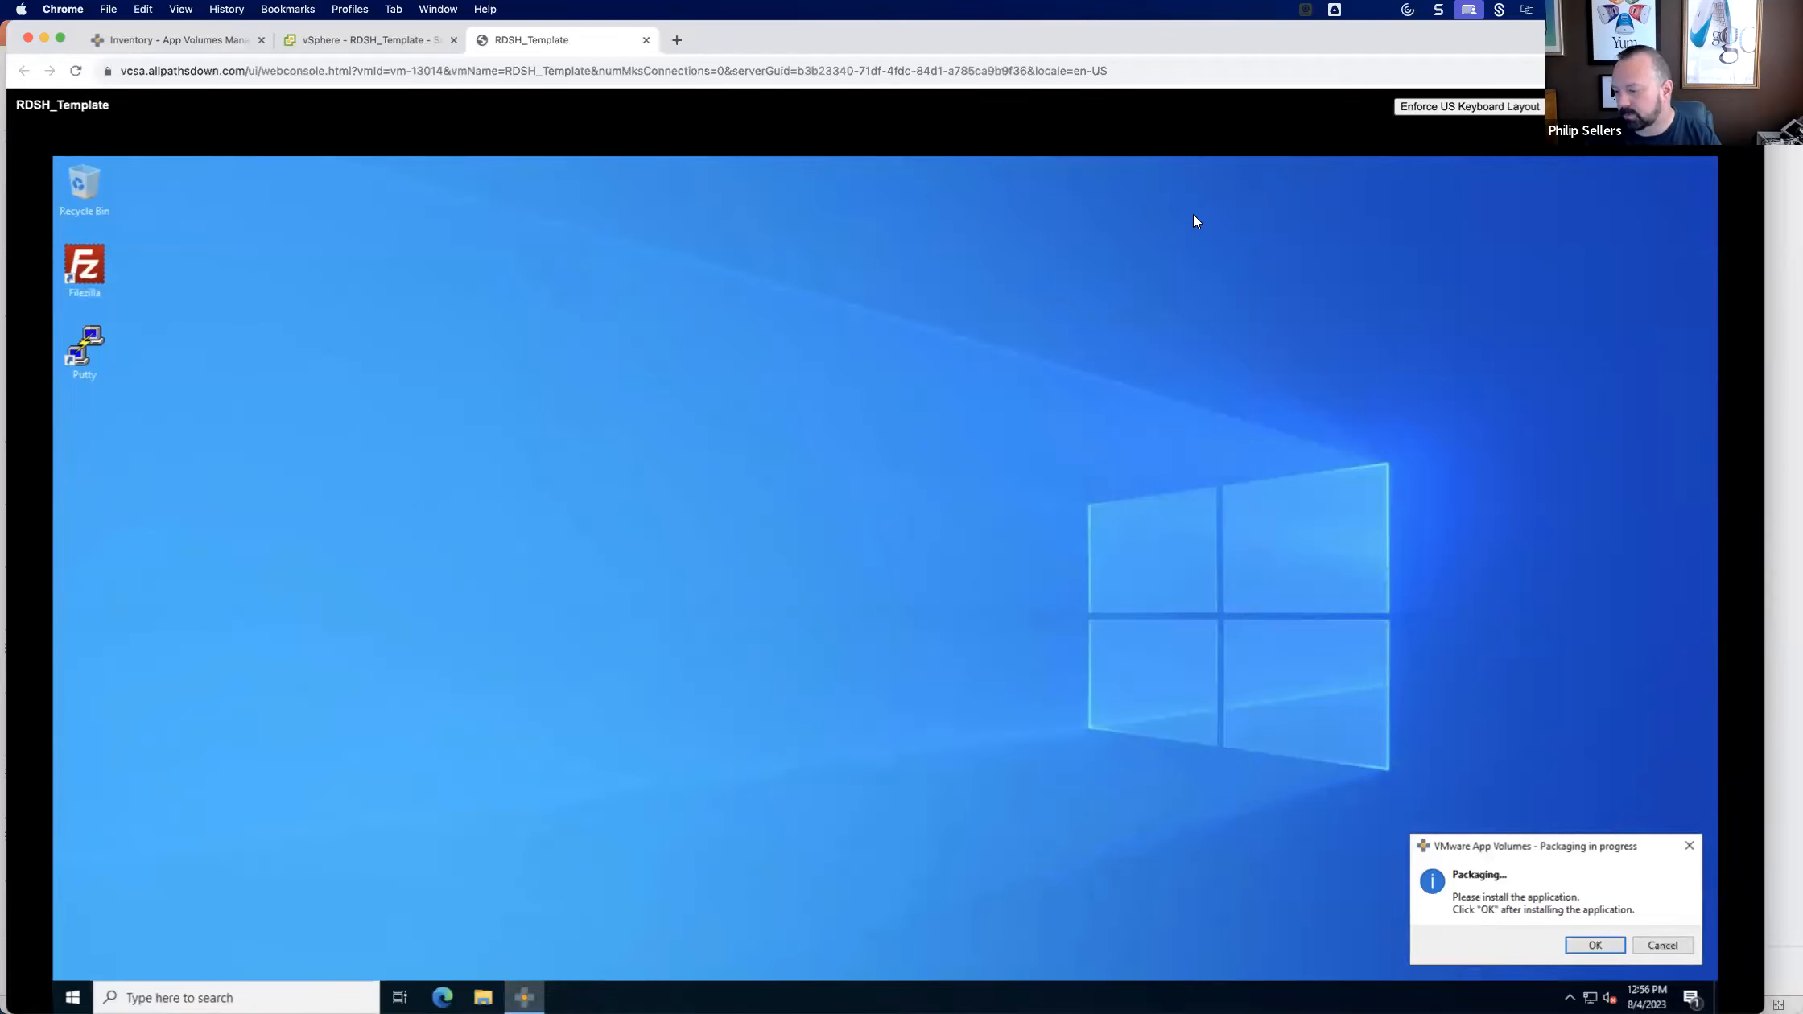
pyautogui.click(89, 995)
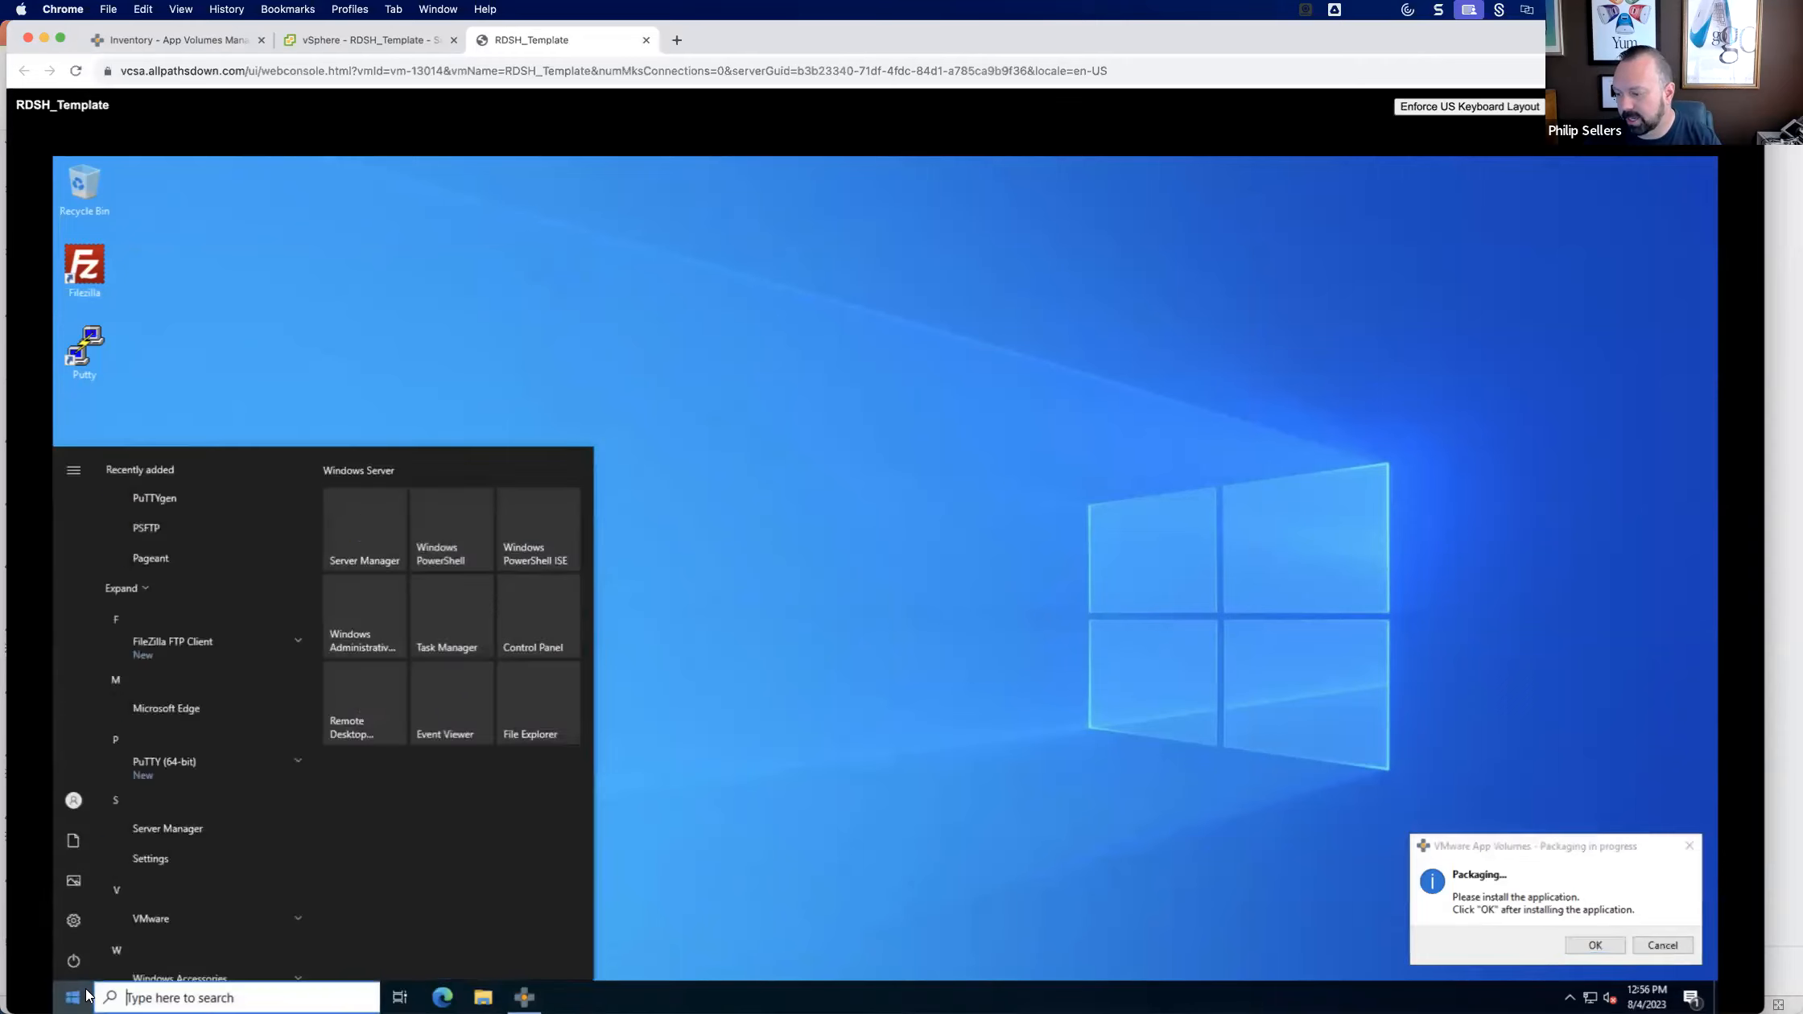
pyautogui.write('program')
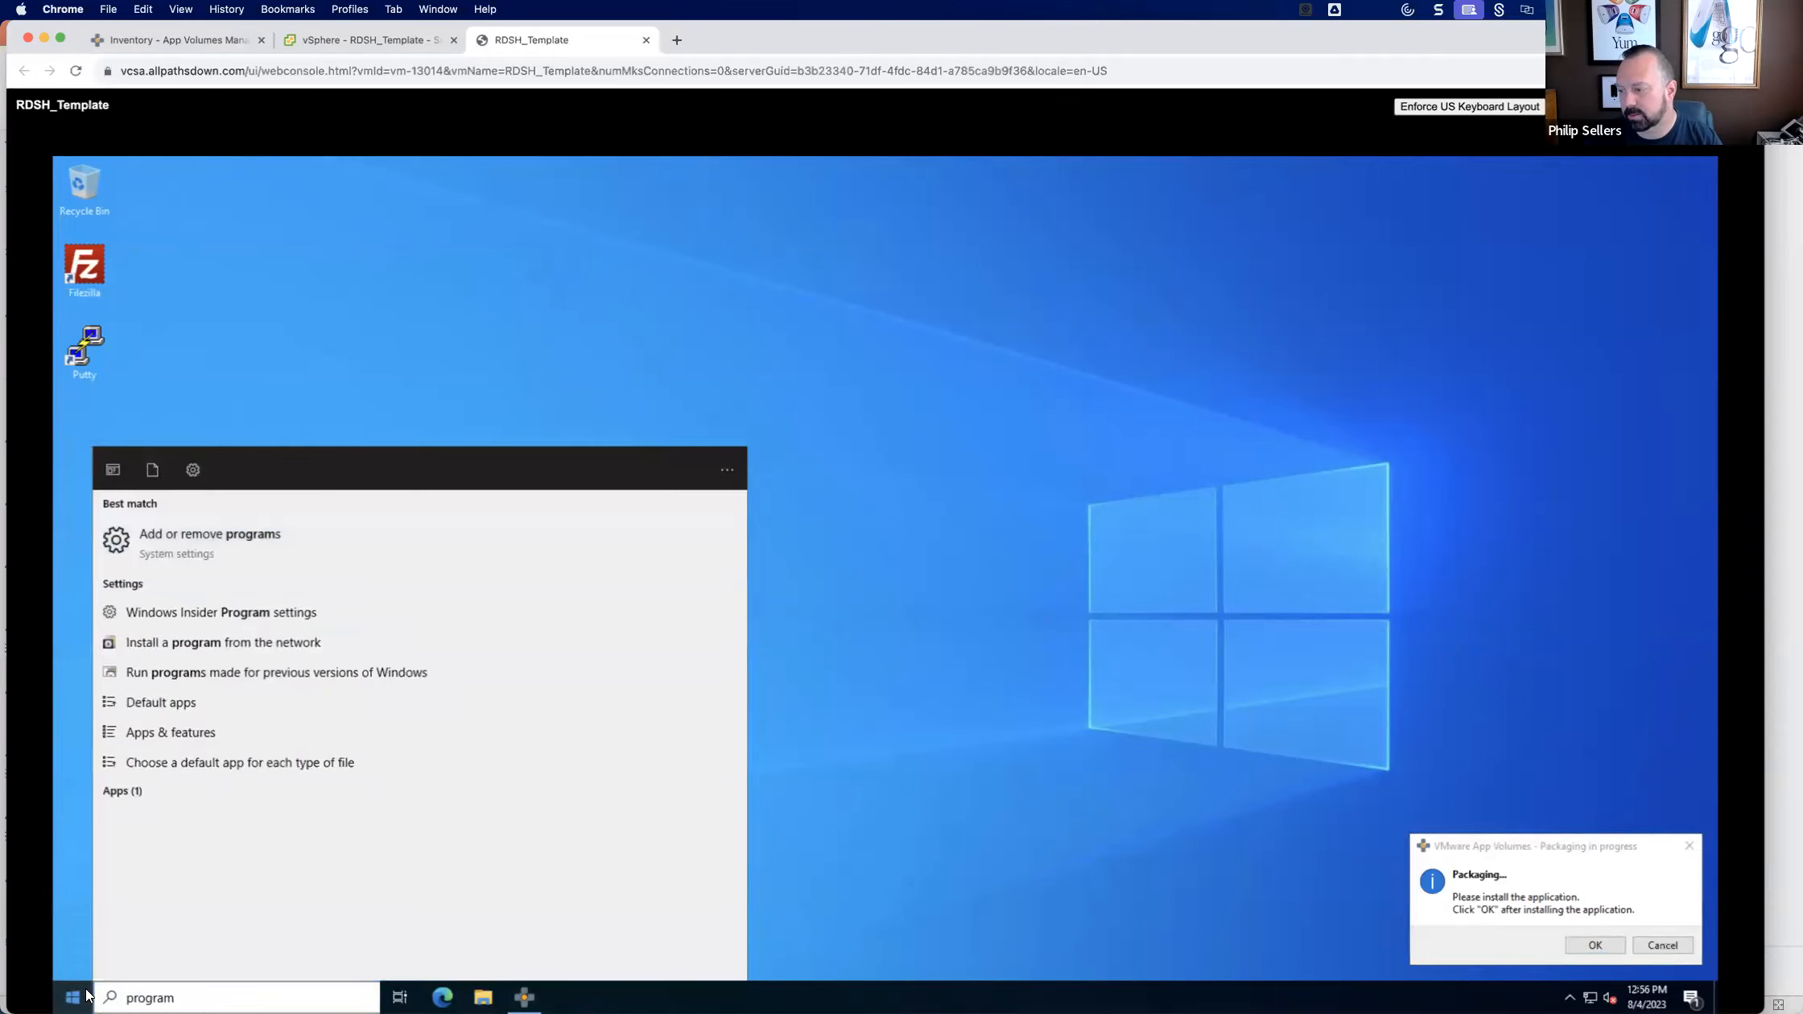
pyautogui.click(514, 544)
pyautogui.scroll(-5, 660, 602)
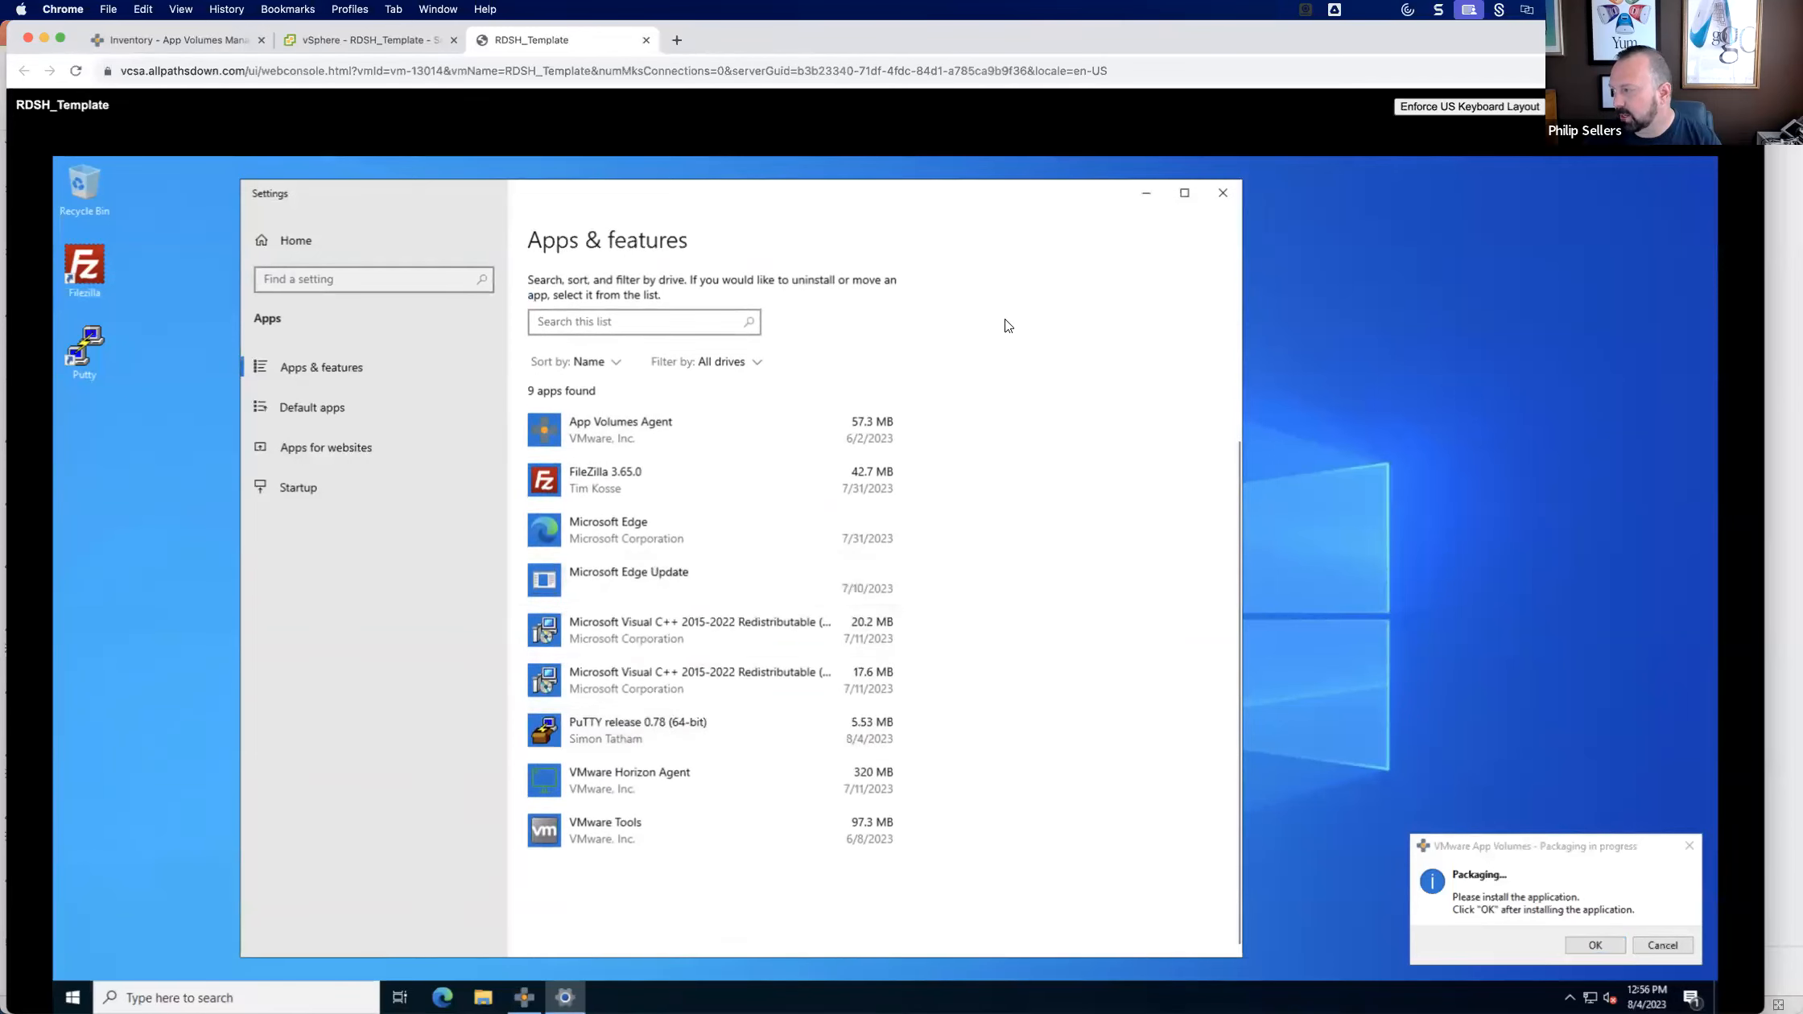
pyautogui.click(1223, 192)
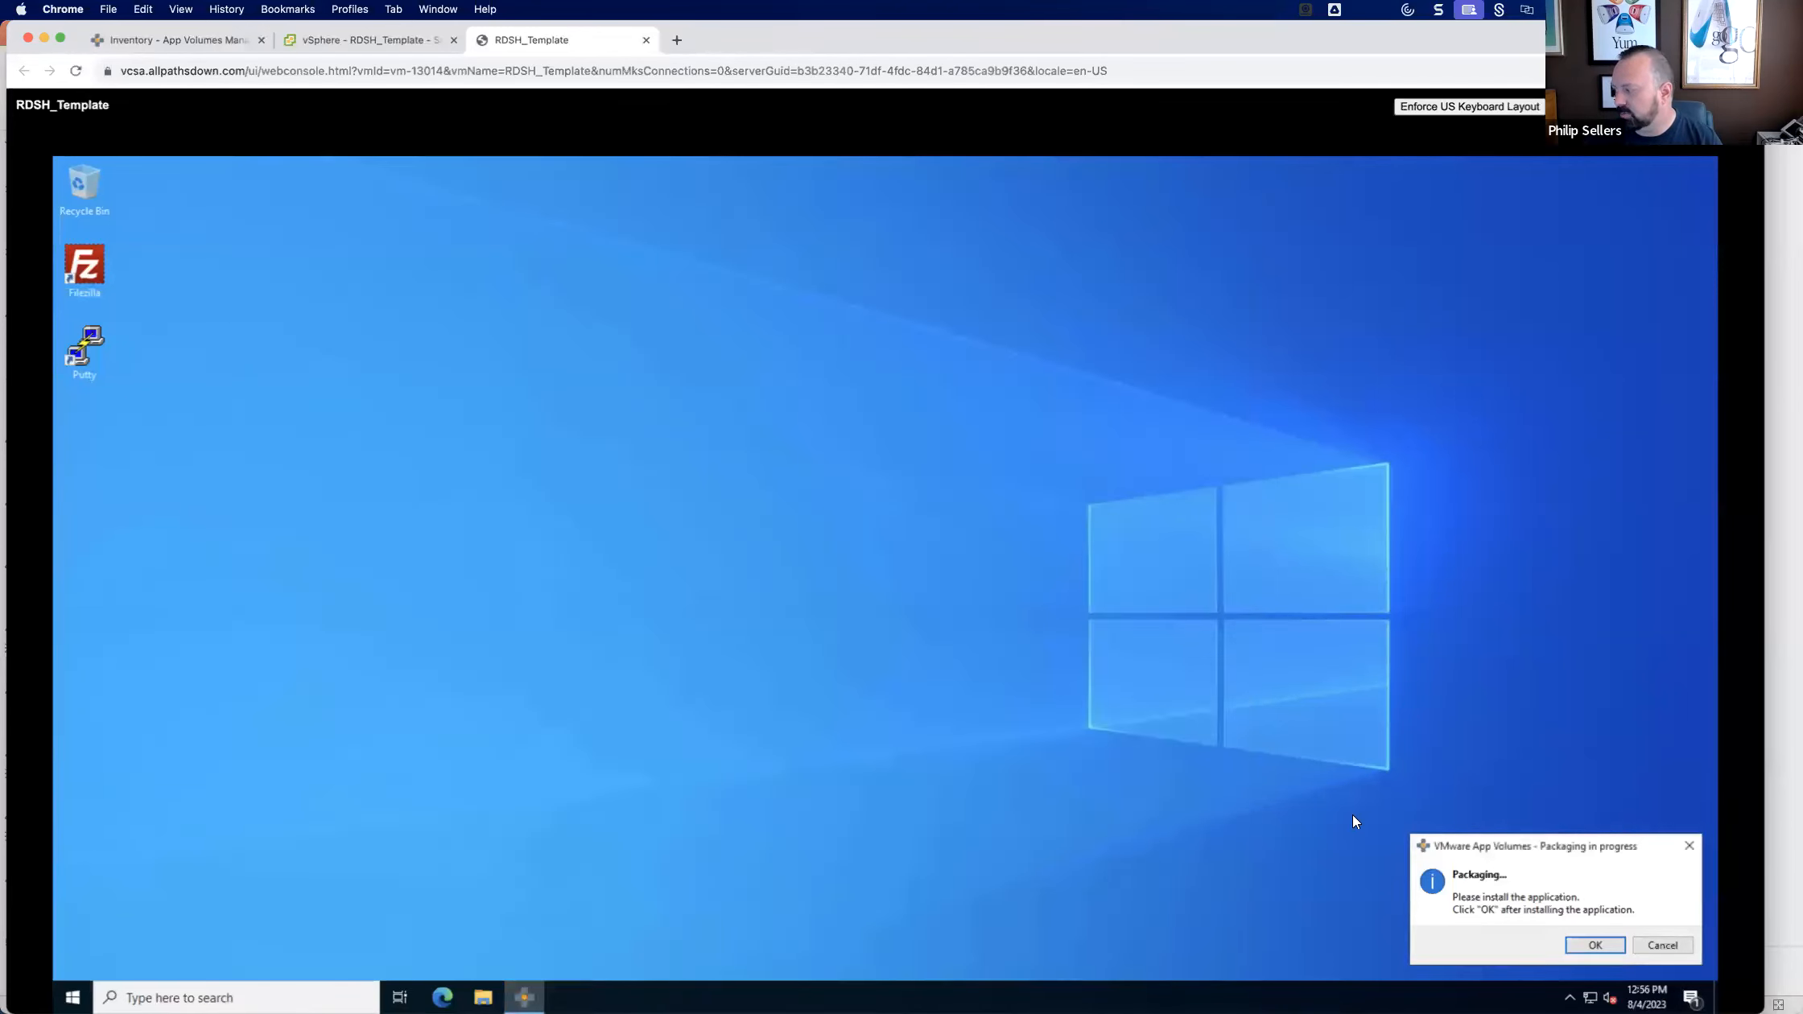
# Confirm that the installation is complete and finalize the package as PuTTY release 0.78 (64-bit), version 0.78.0.0.
pyautogui.click(1590, 950)
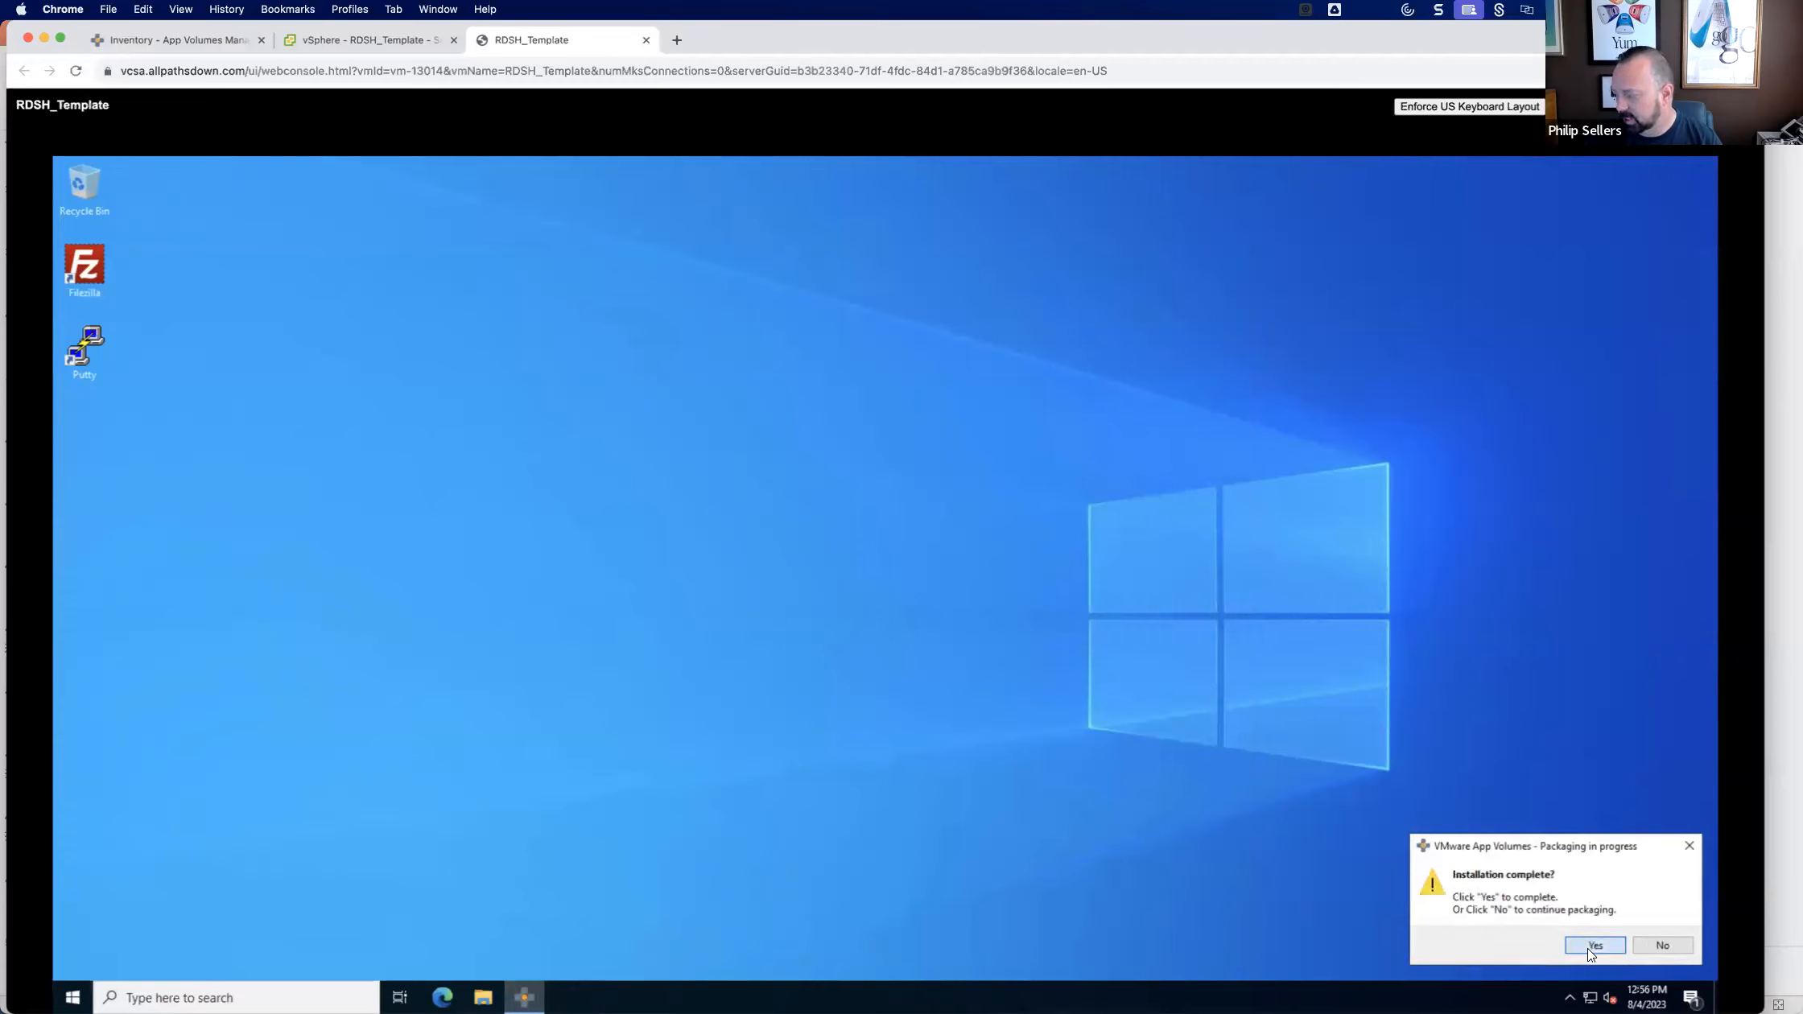
pyautogui.click(1592, 947)
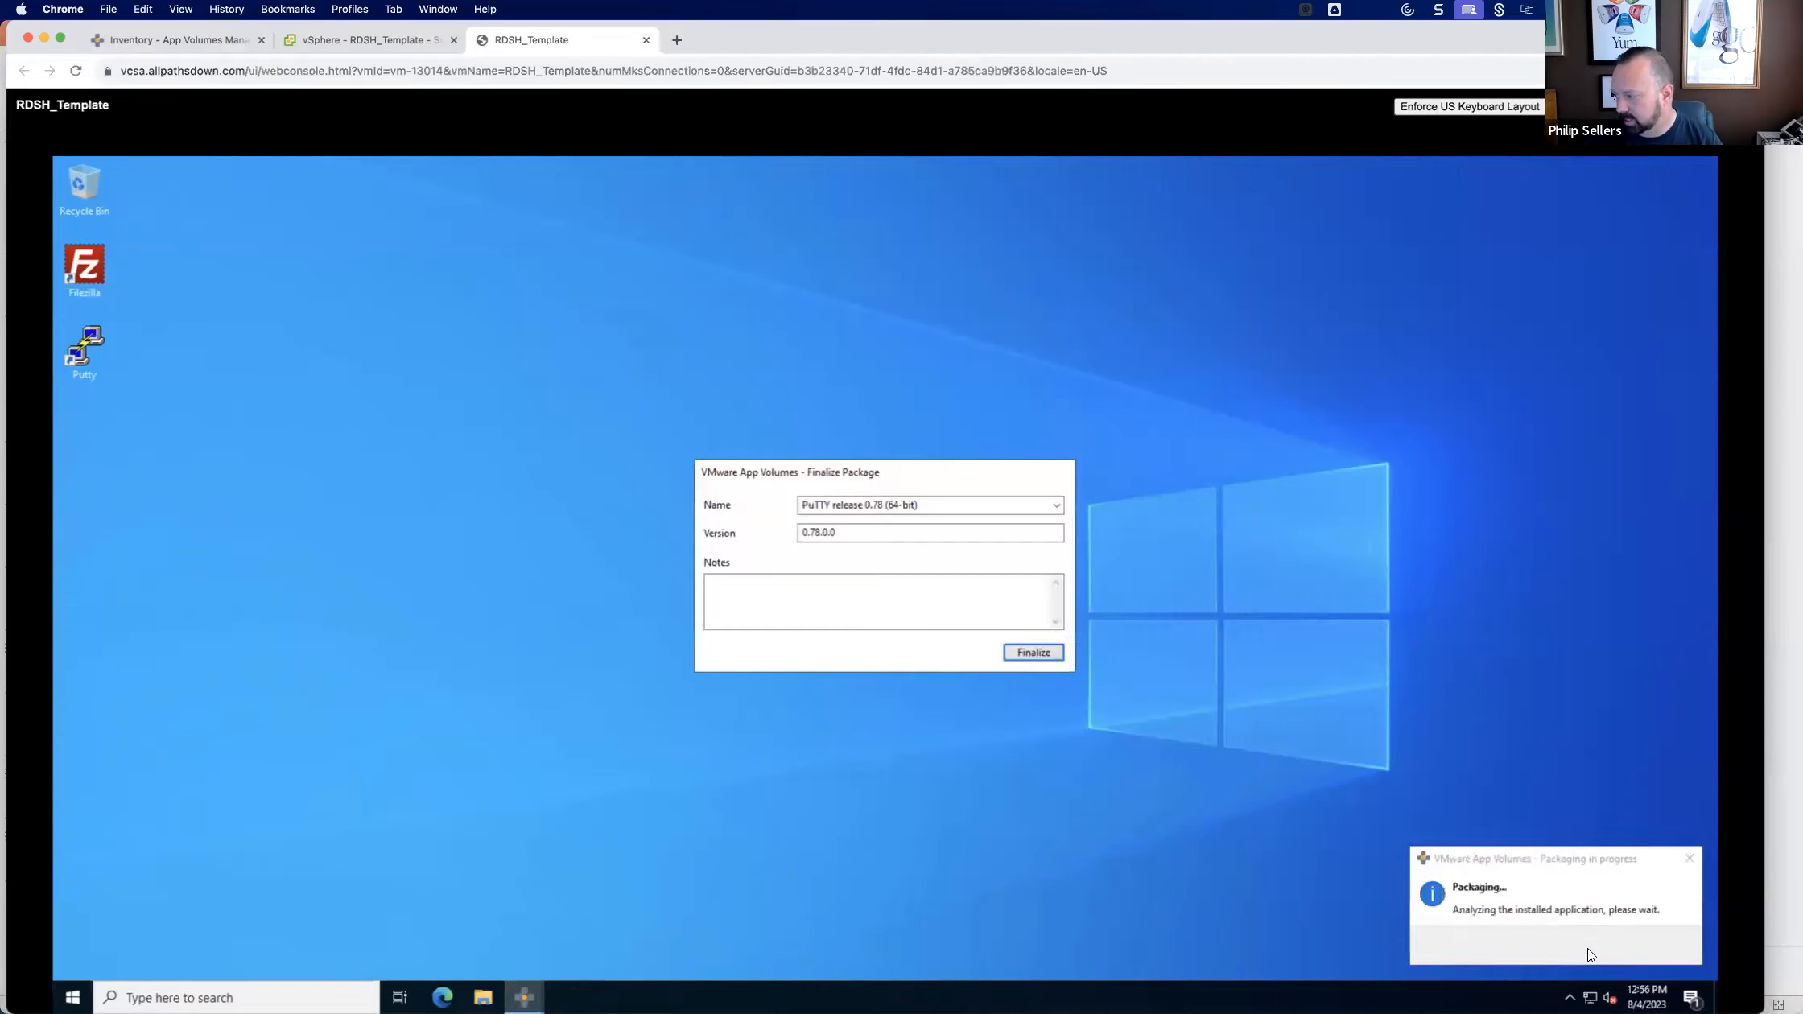
pyautogui.click(1055, 505)
pyautogui.click(886, 536)
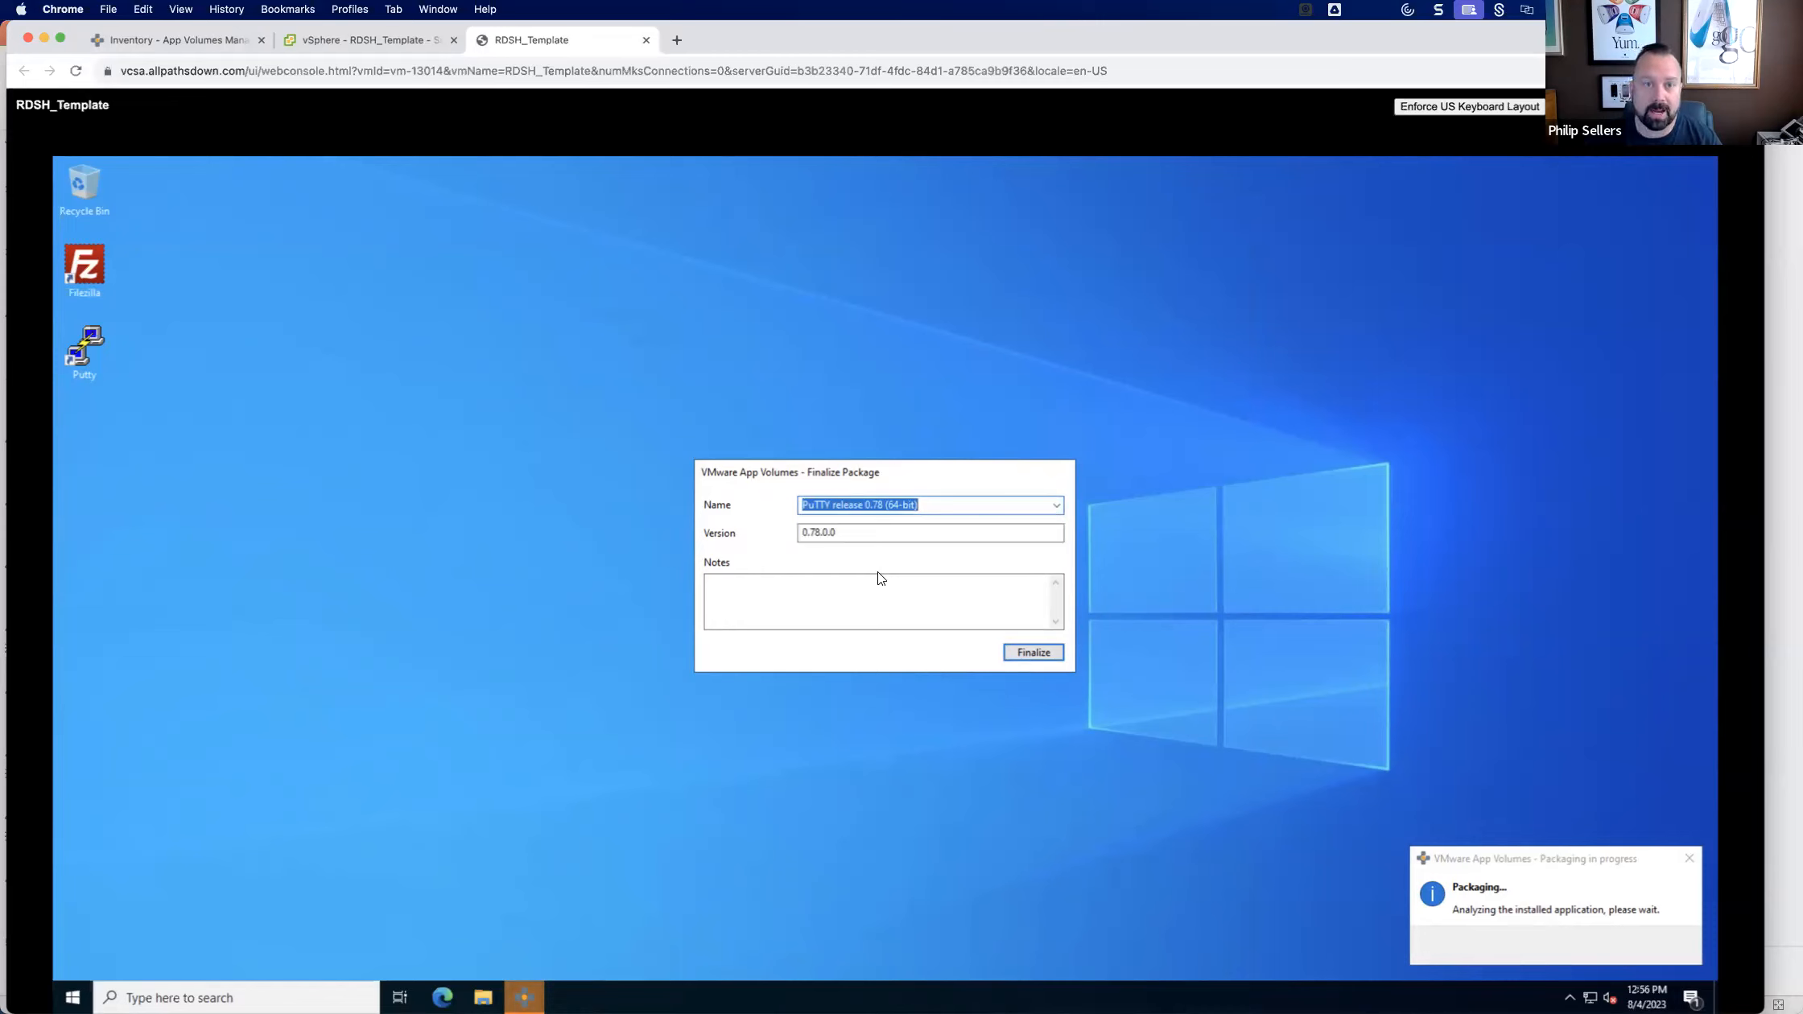
pyautogui.click(1033, 654)
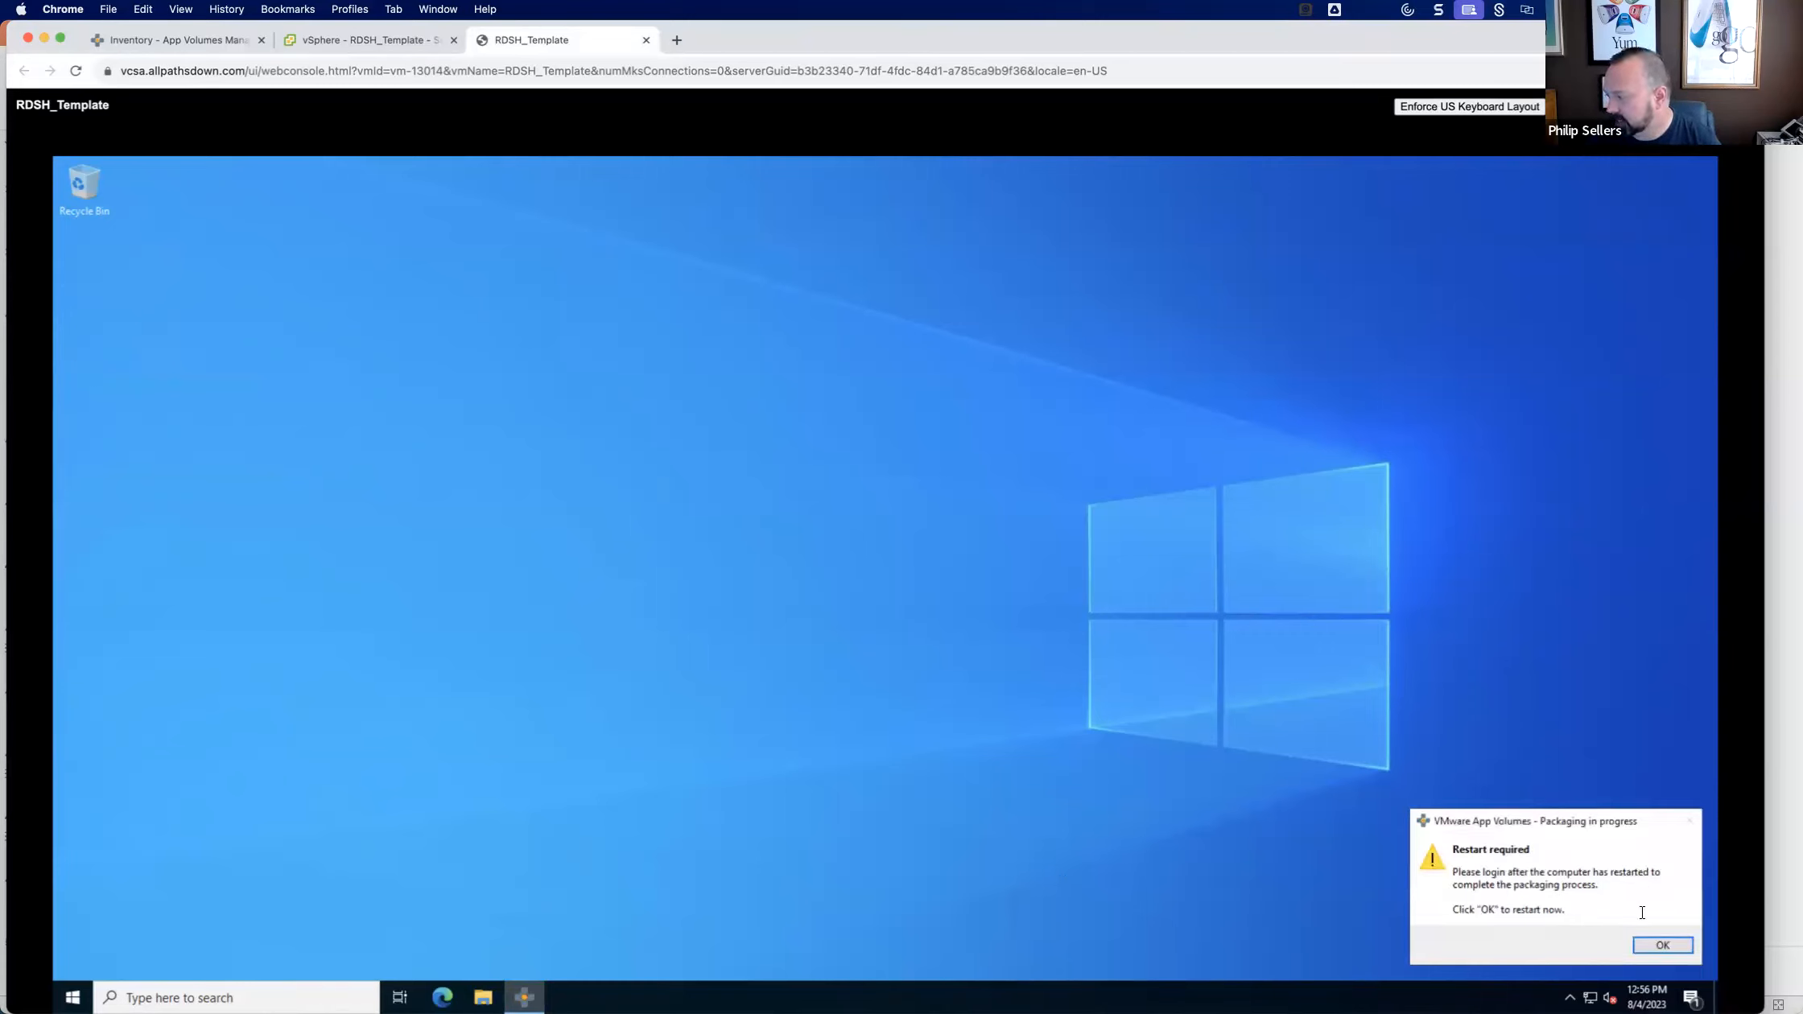
# Restart the packaging computer and switch to App Volumes Manager to check the status of the Filezilla 3.66.0 package.
pyautogui.click(1660, 946)
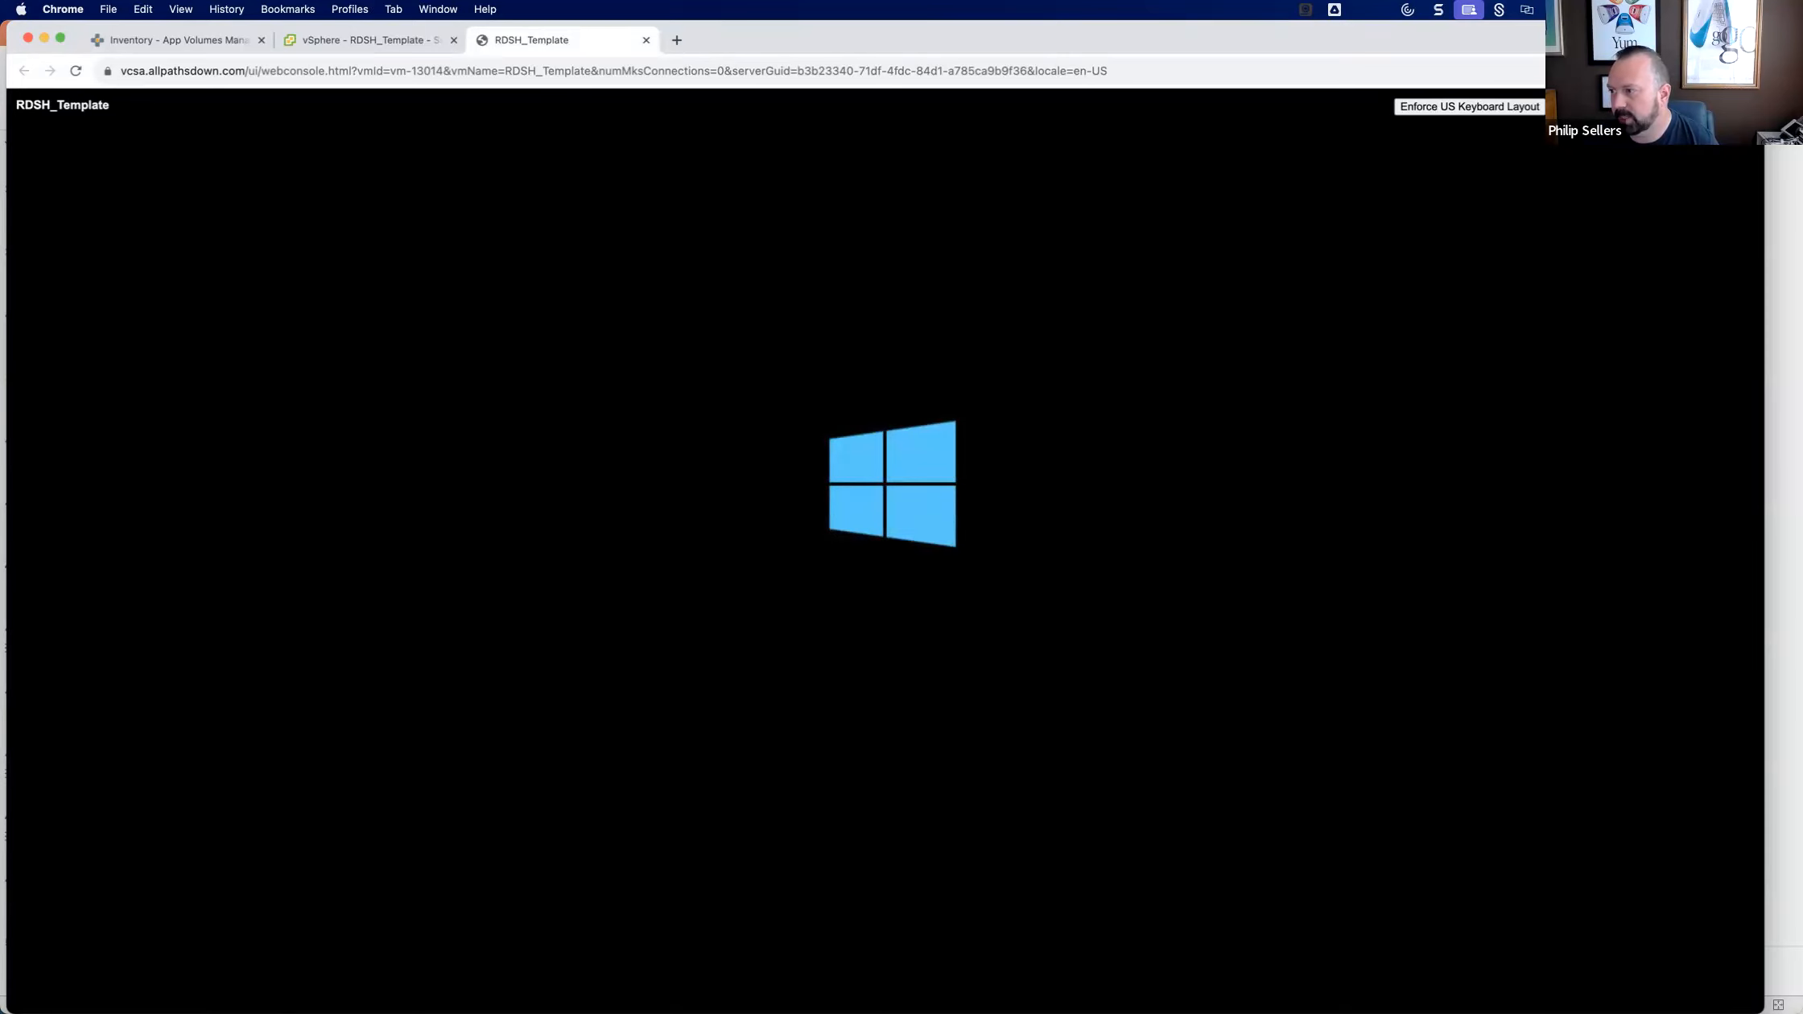
pyautogui.click(161, 41)
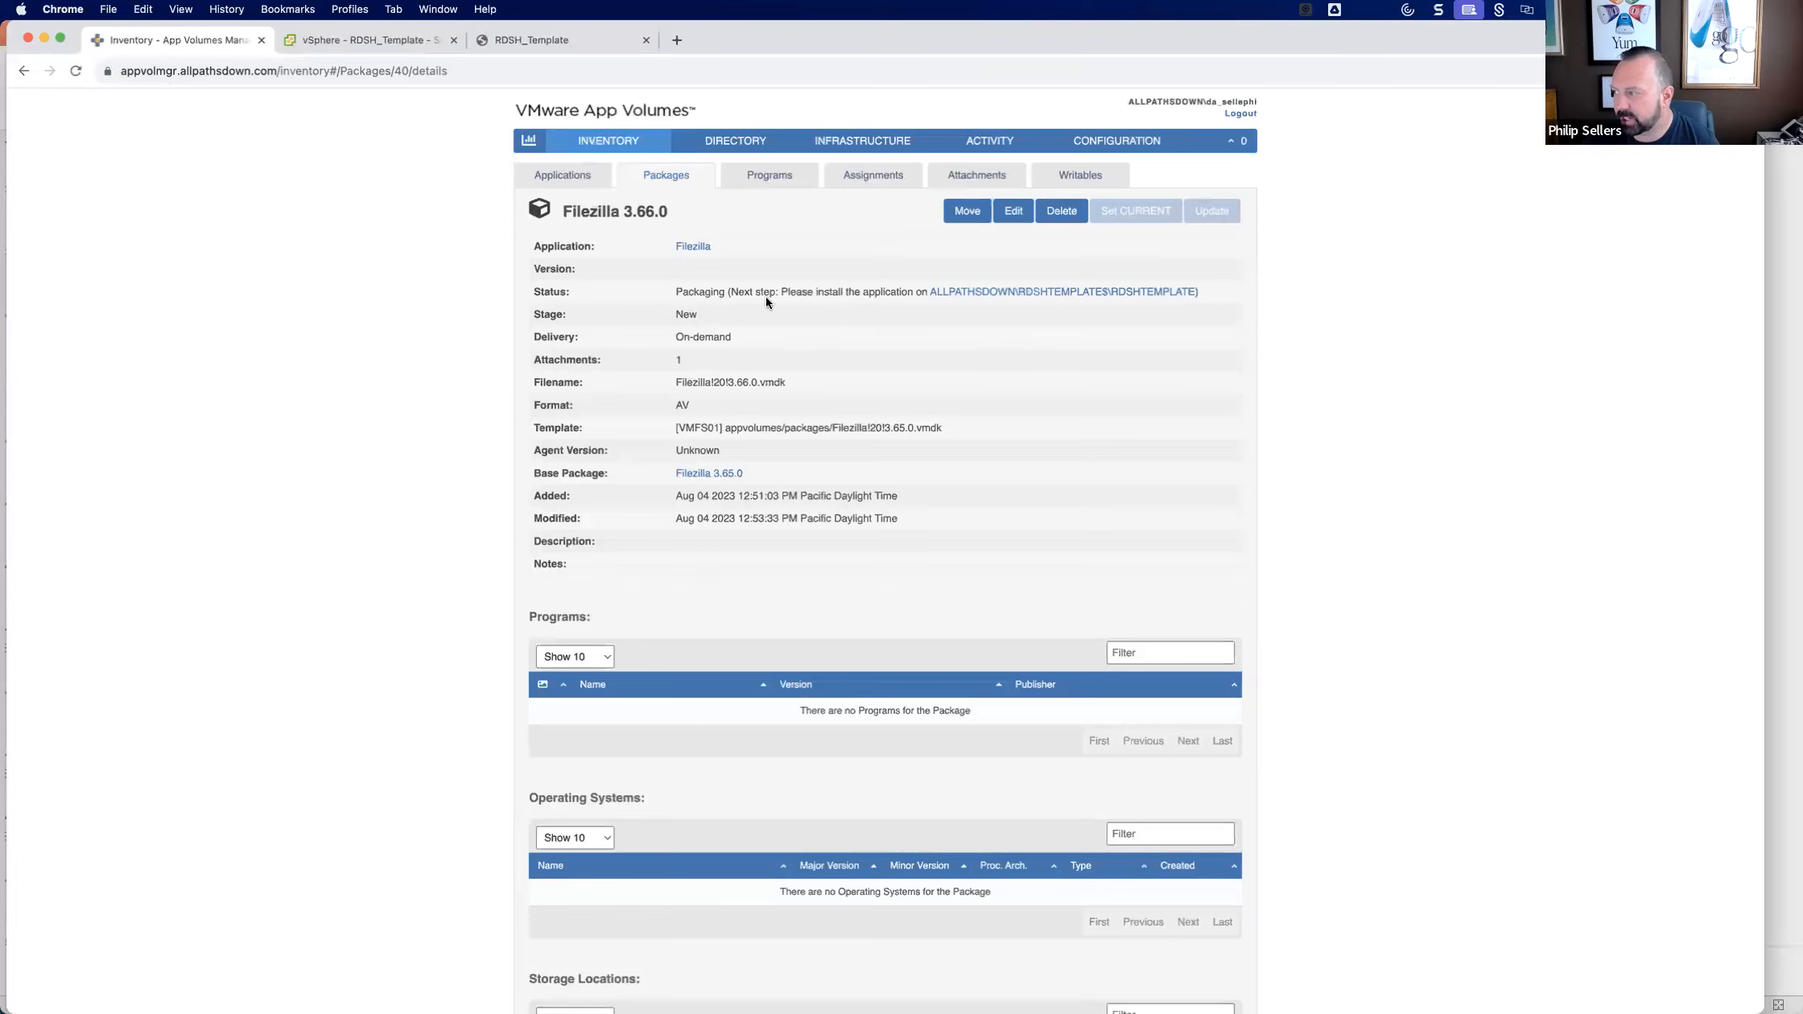
# Refresh the Filezilla 3.66.0 package status, switch to the RDSH_Template console, and sign in with the domain account's user name and password.
pyautogui.click(76, 71)
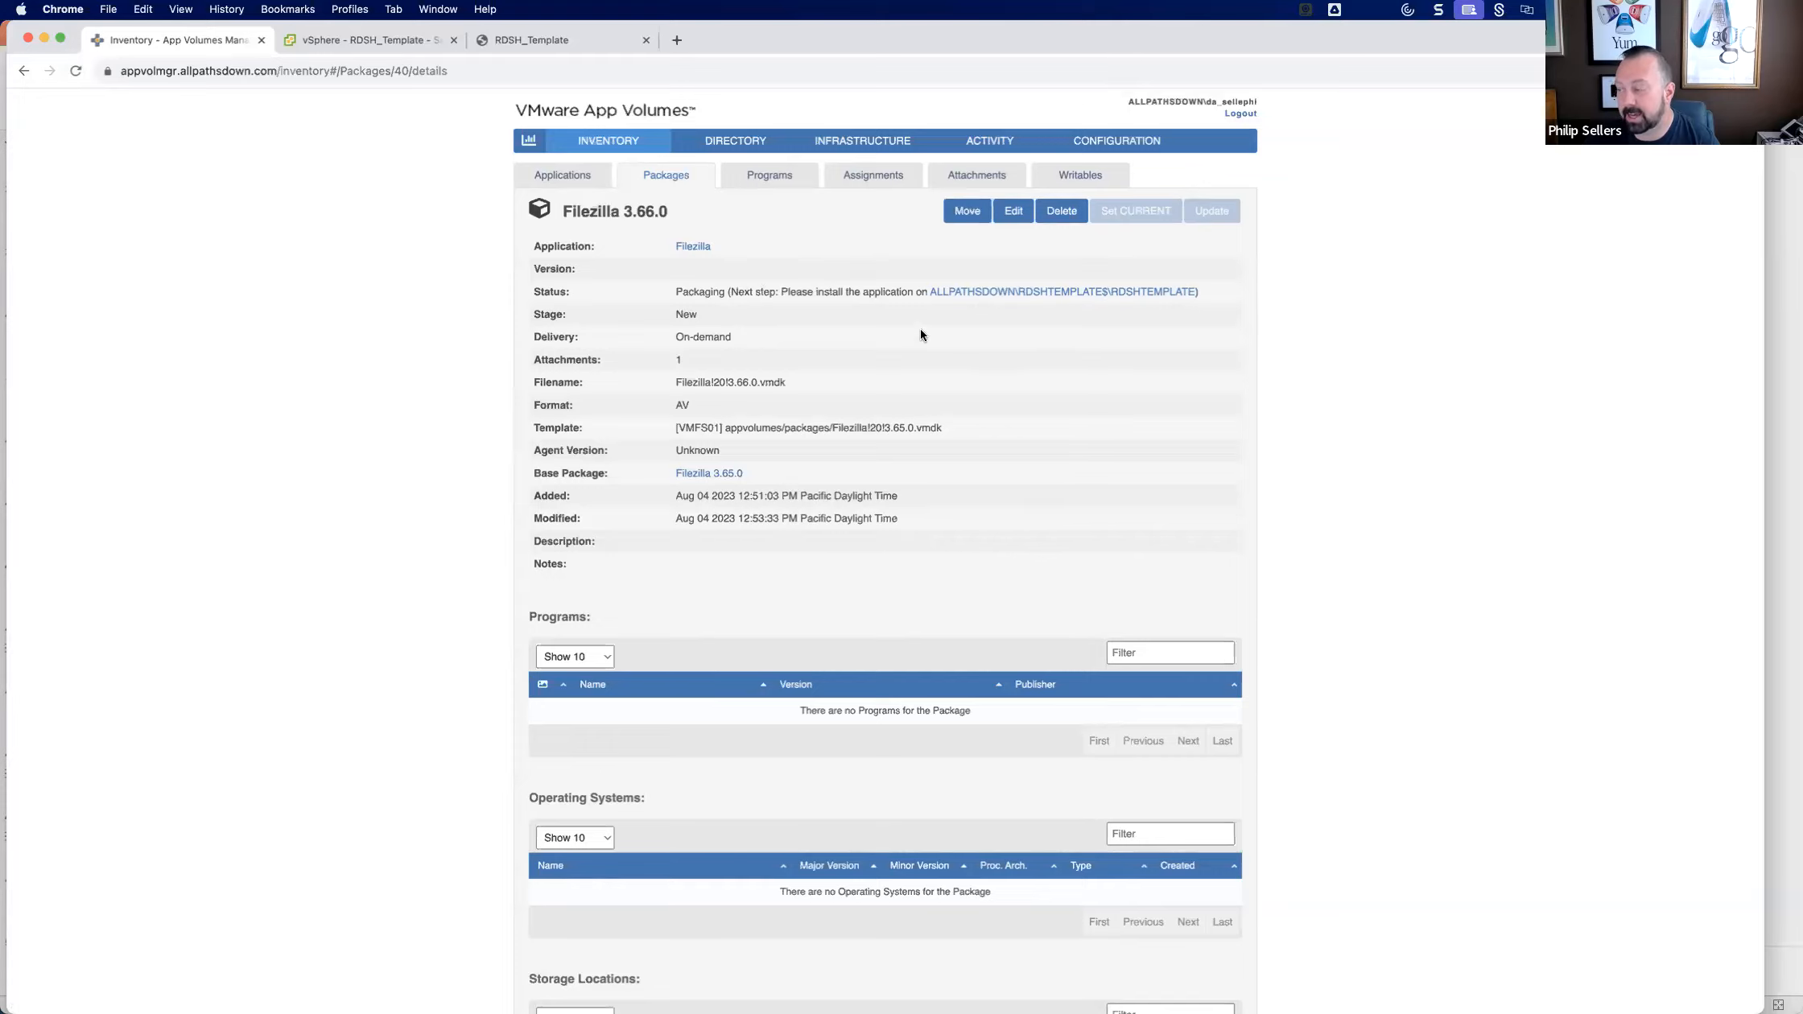
pyautogui.click(522, 41)
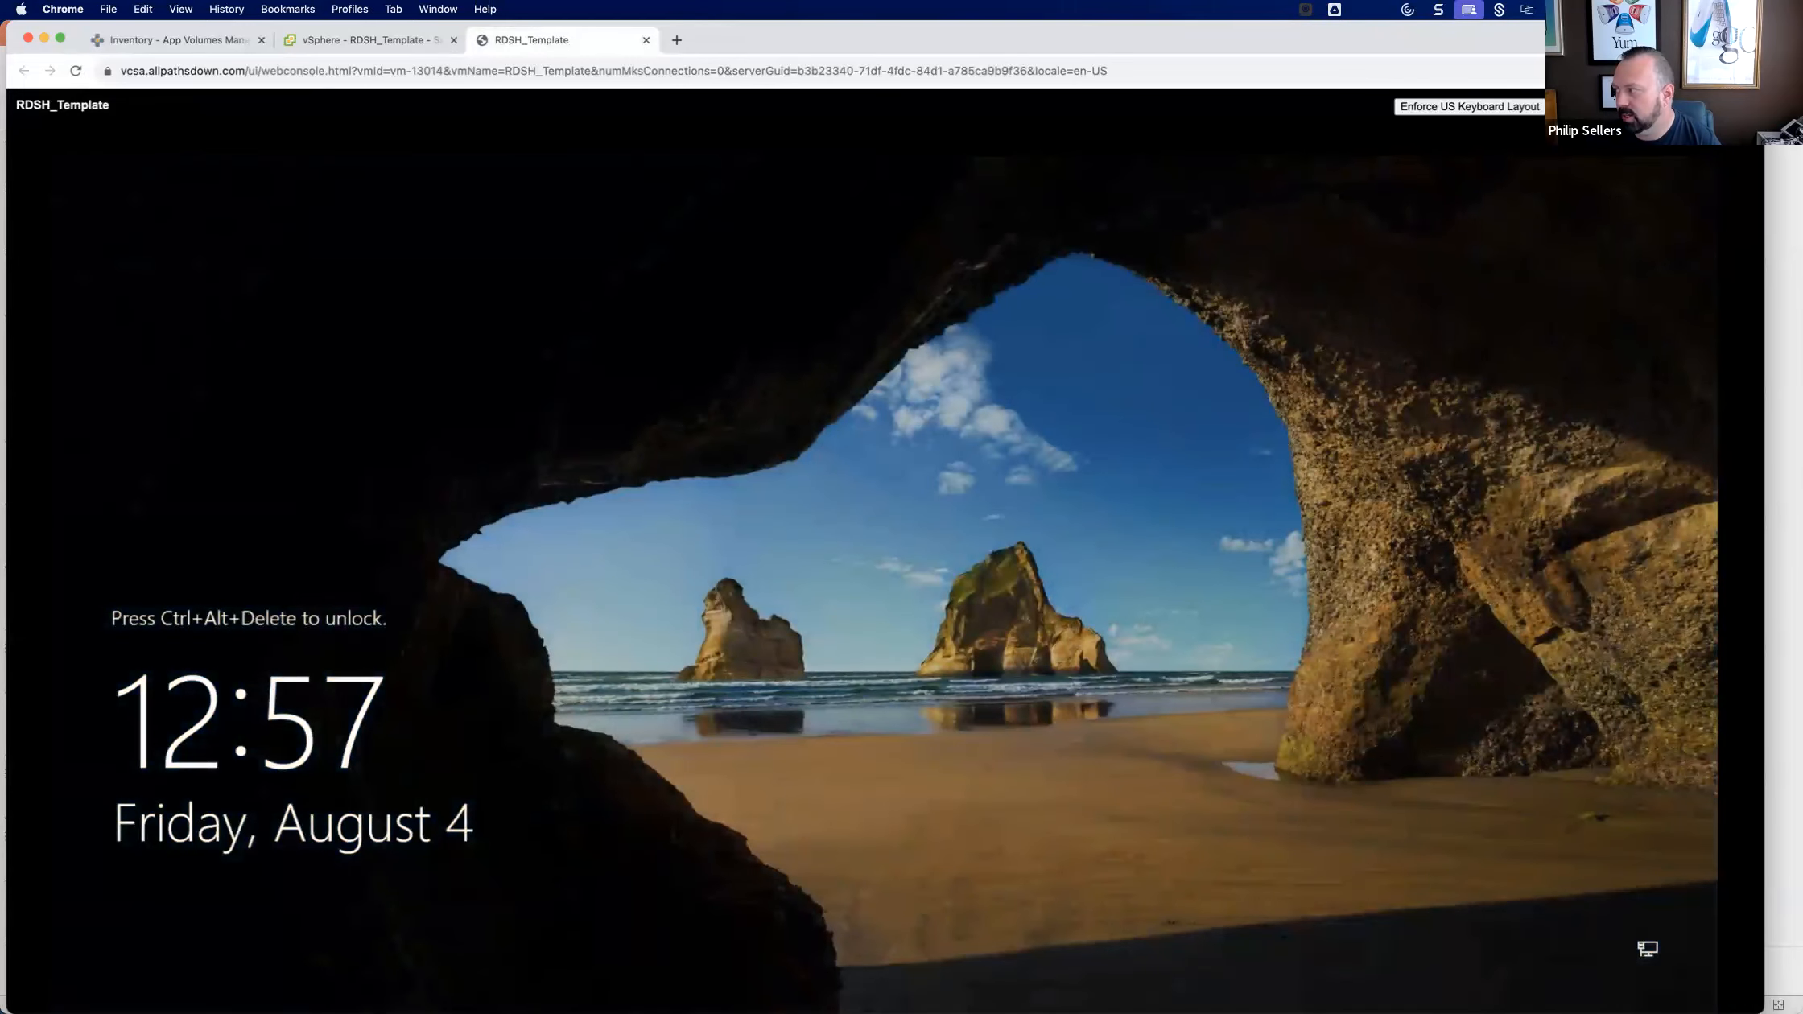
pyautogui.hotkey('ctrl', 'alt', 'Delete')
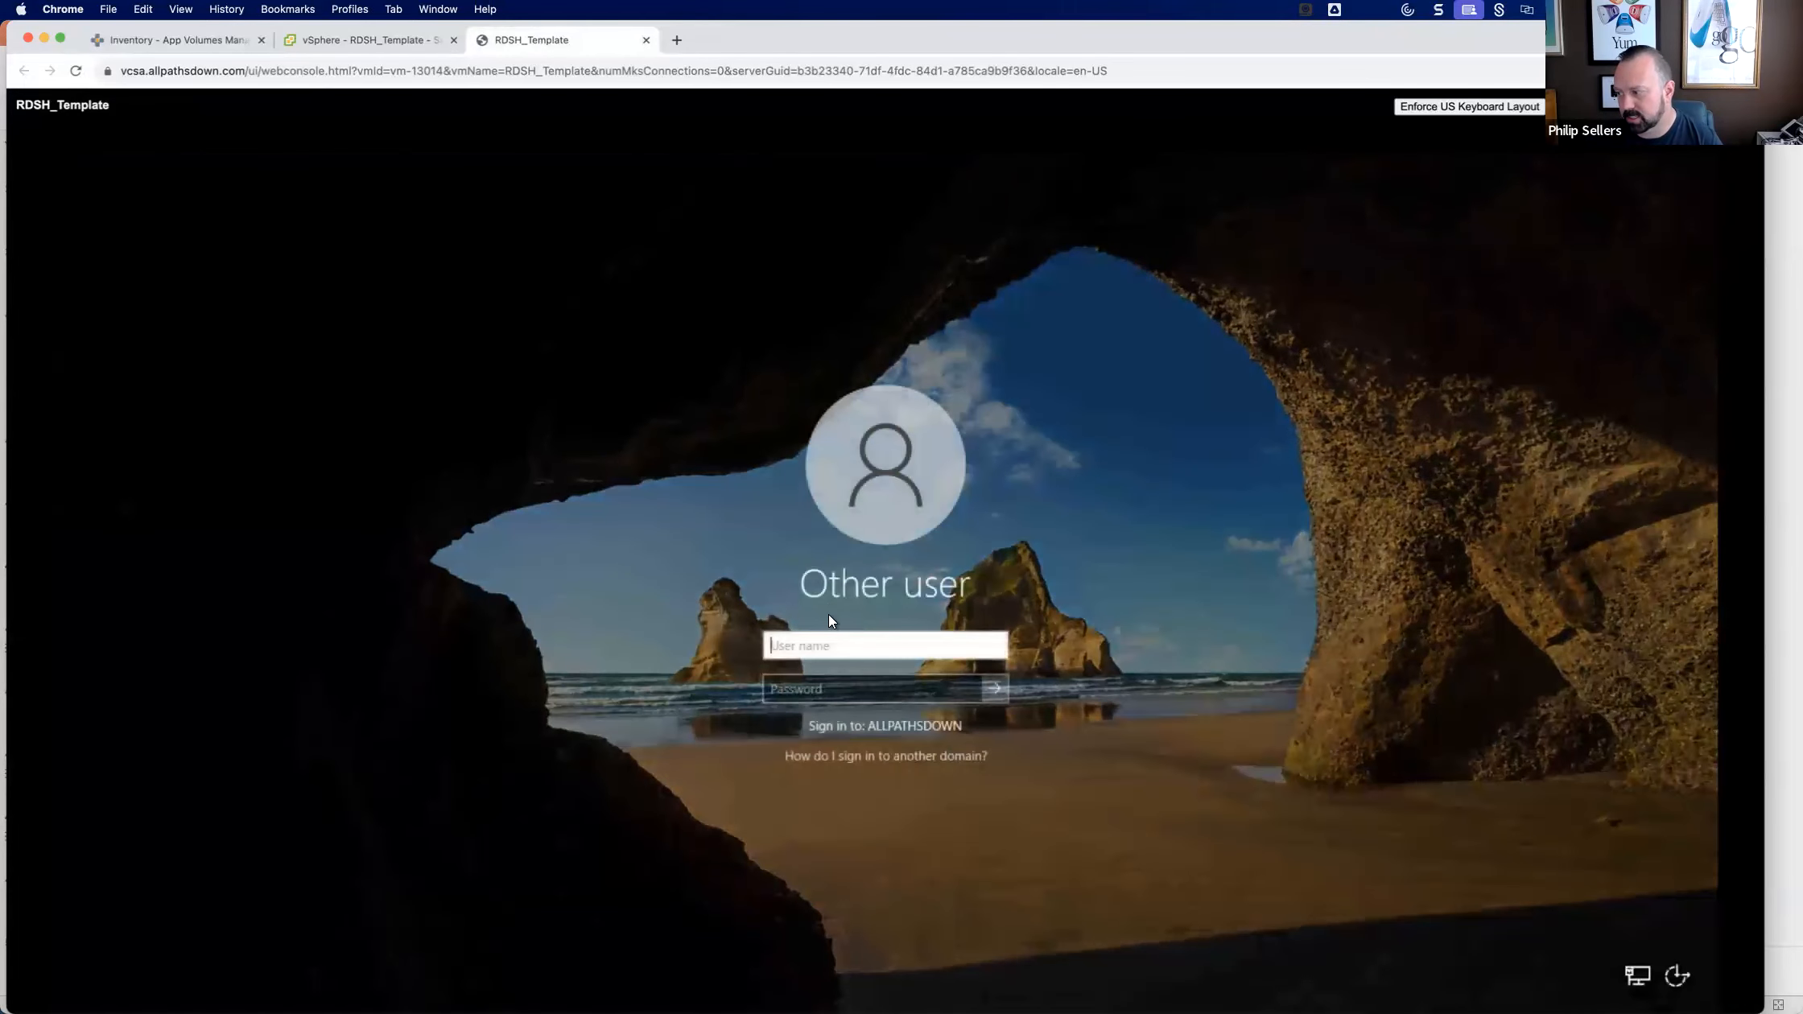
pyautogui.write('da_sellephi')
pyautogui.press('Tab')
pyautogui.write('•••••••••••')
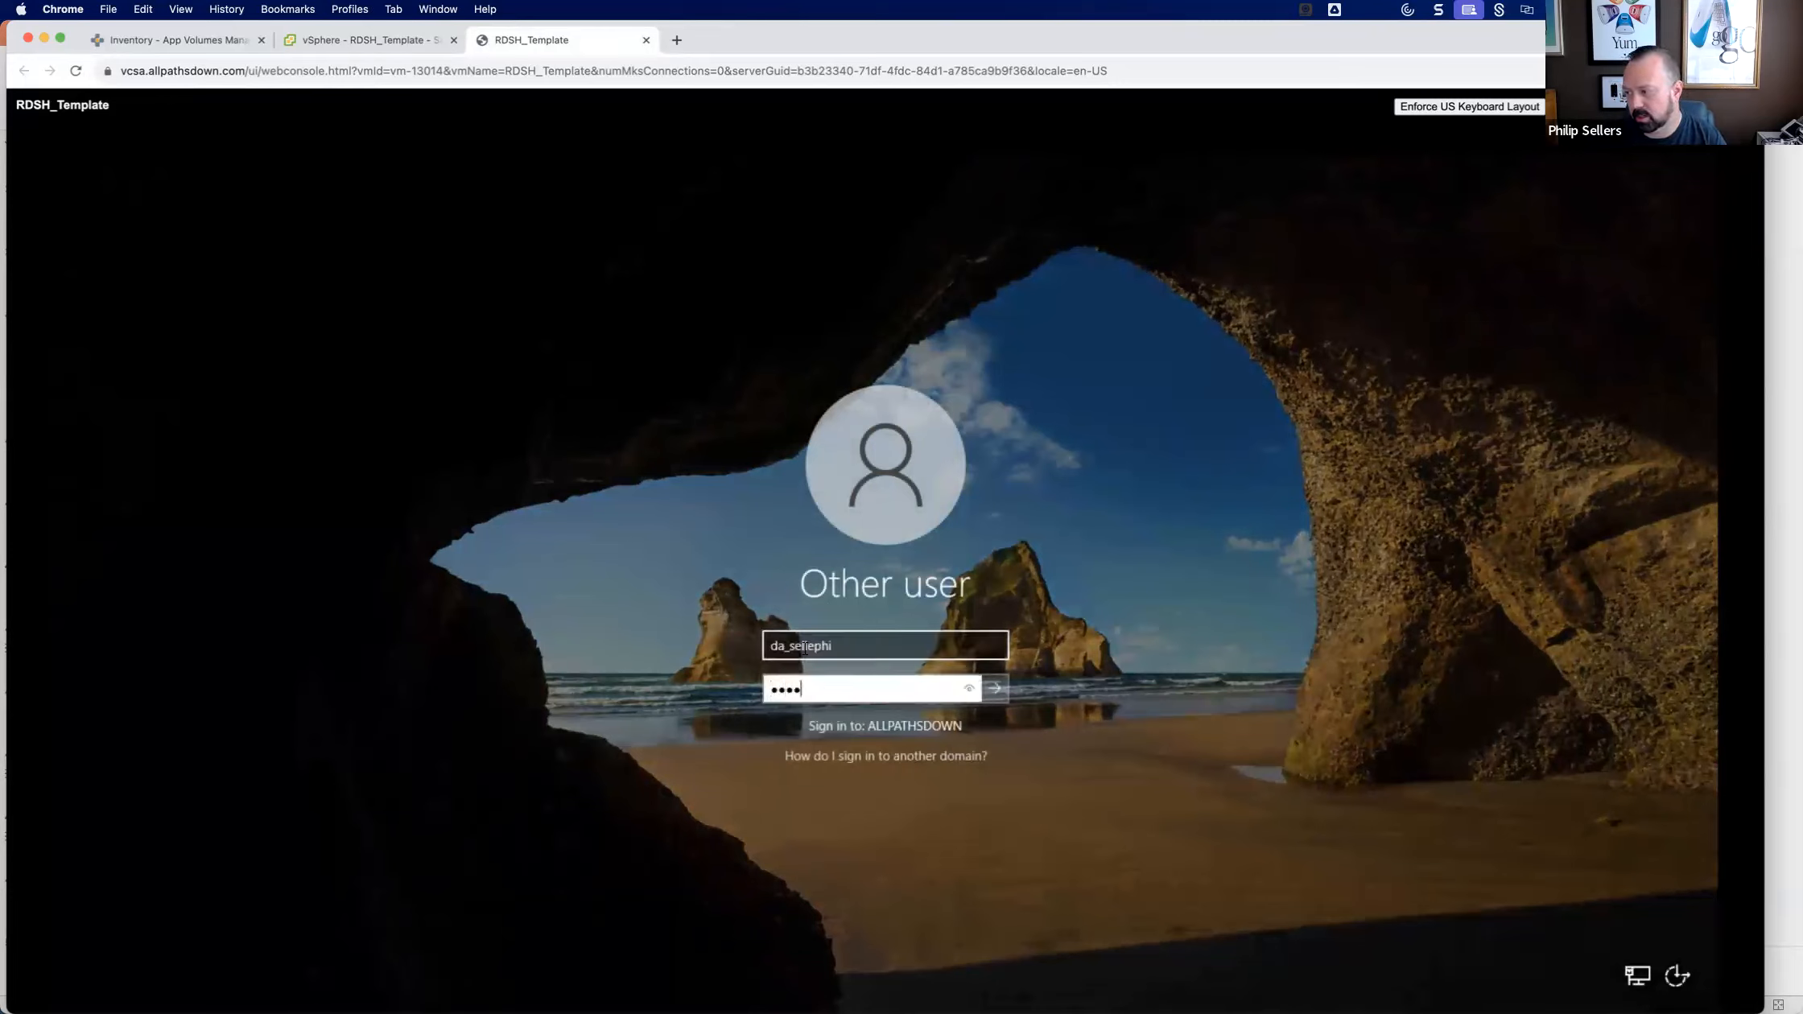
pyautogui.write('••')
pyautogui.press('Return')
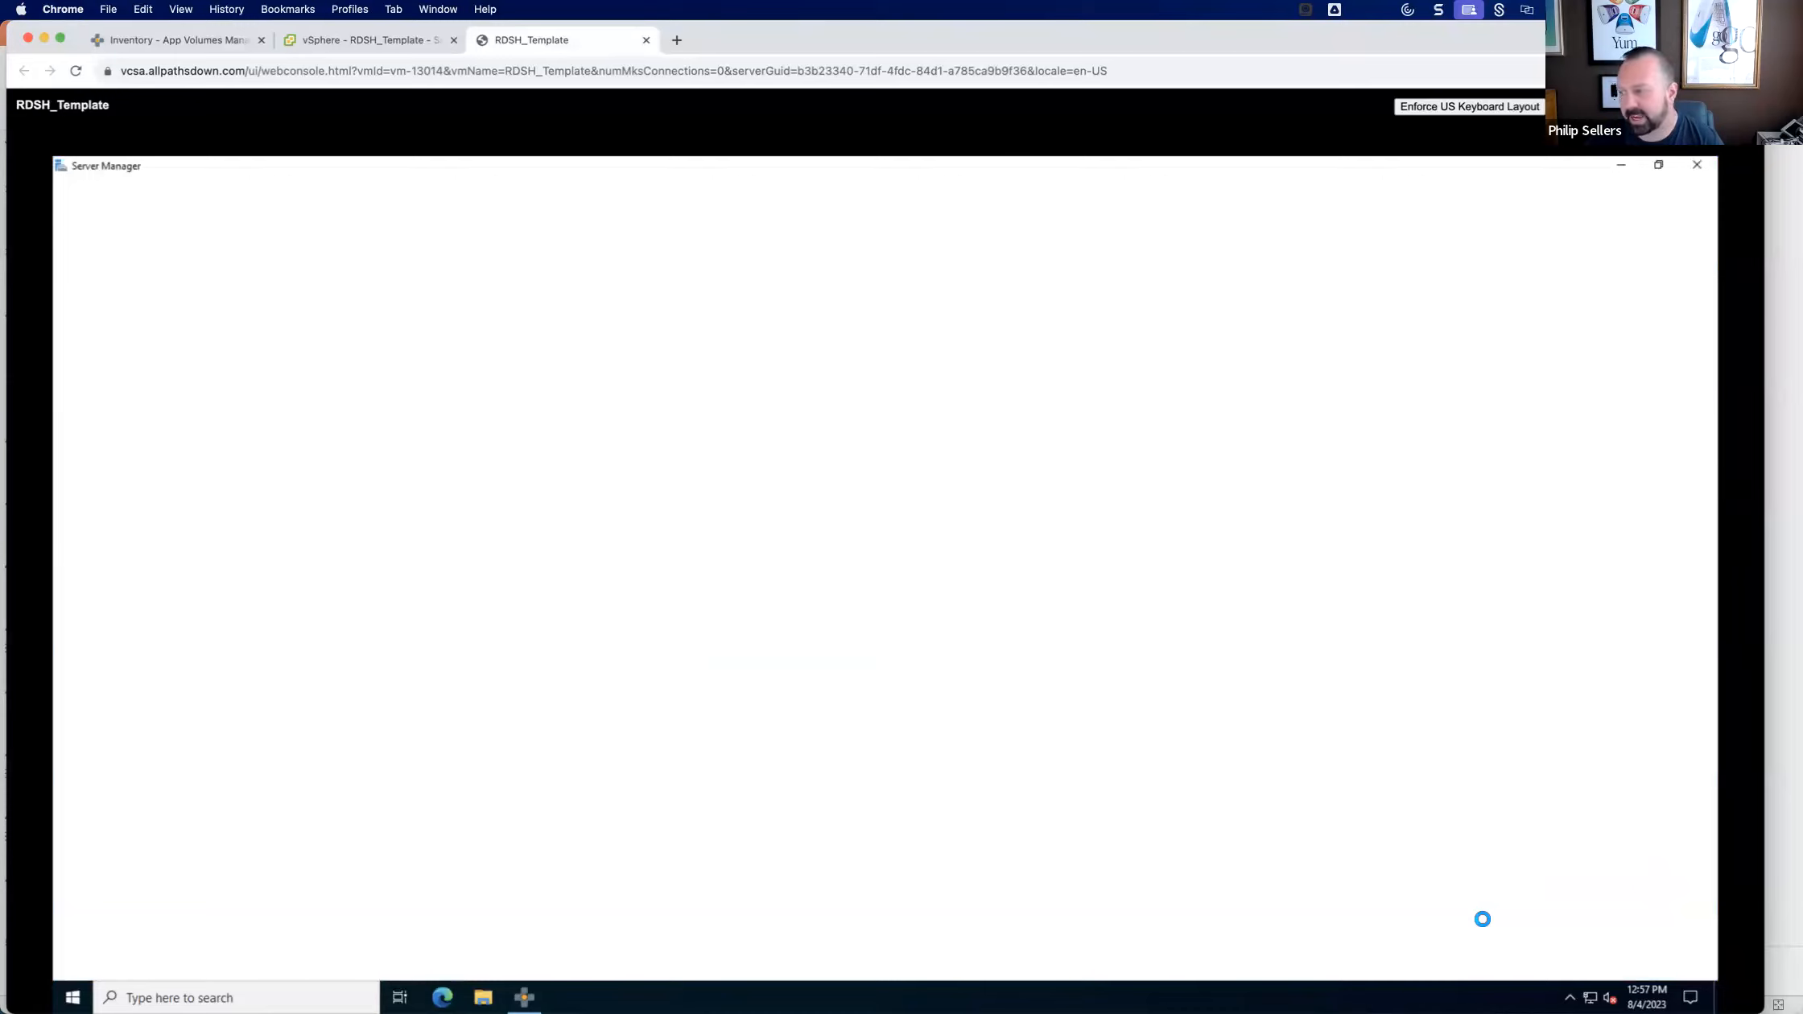
# Close Server Manager on RDSH_Template and refresh the Filezilla 3.66.0 package details in App Volumes Manager to check the packaging status.
pyautogui.click(1697, 168)
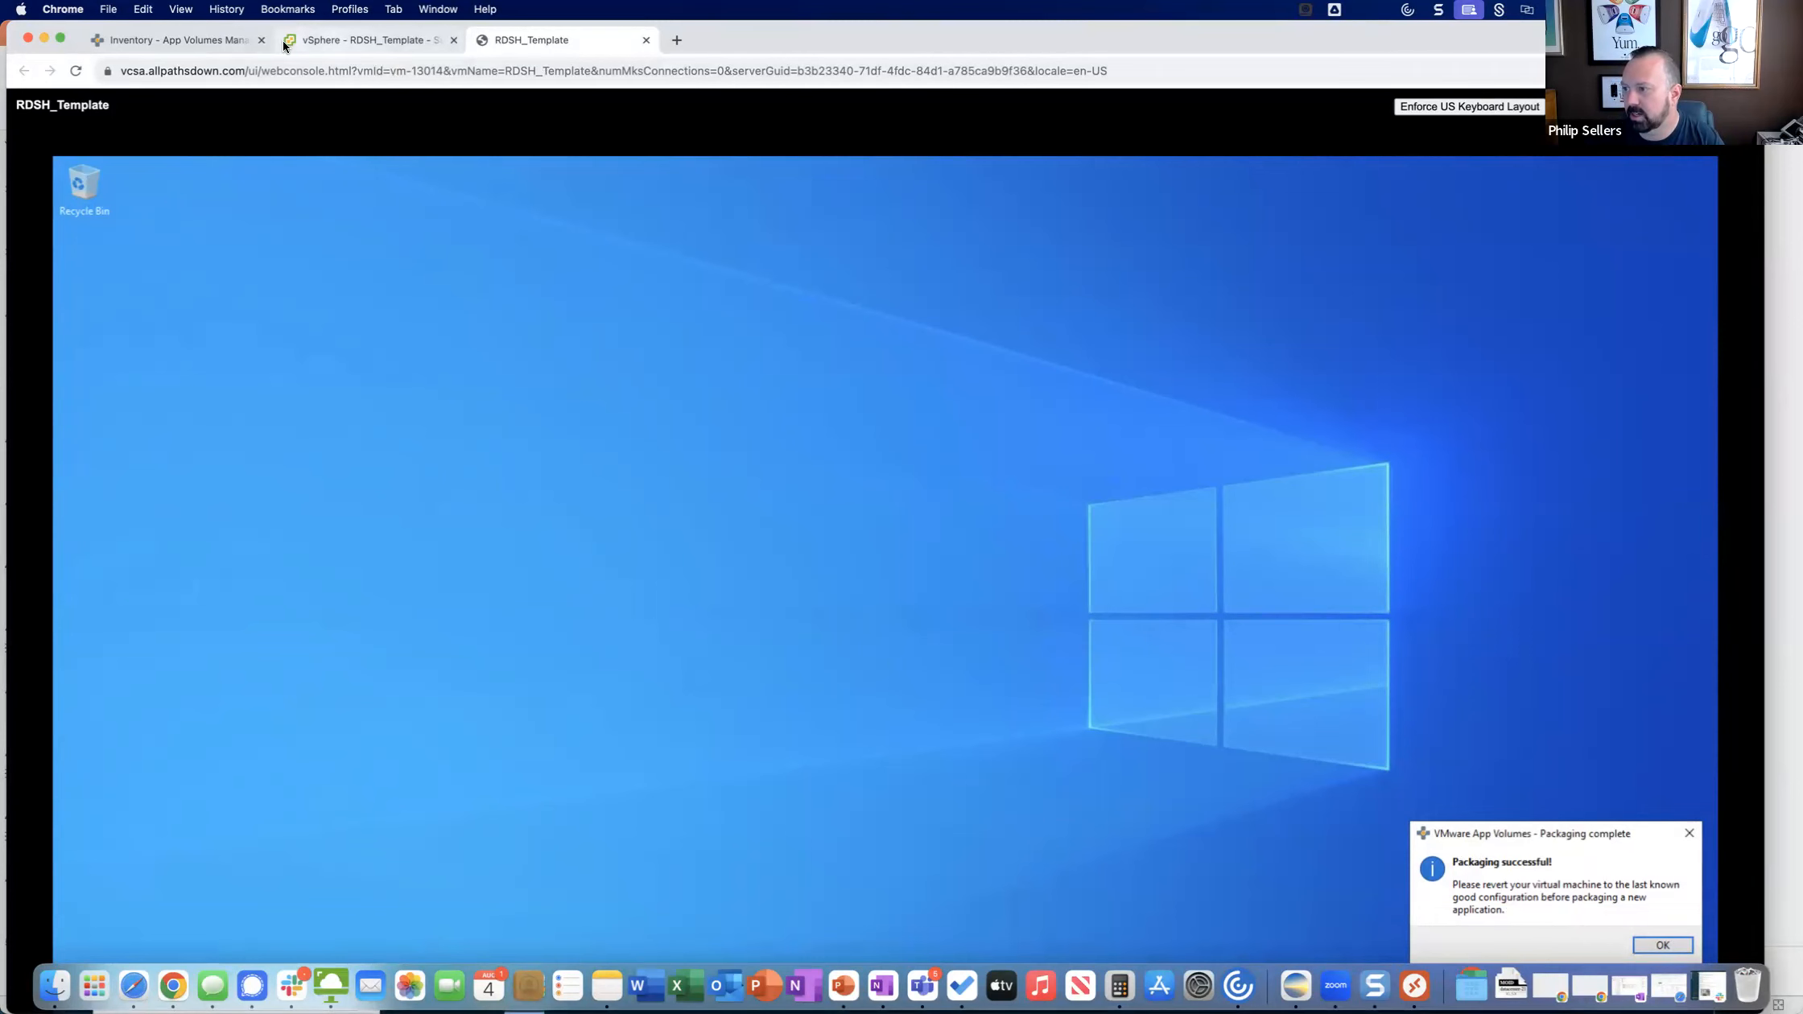
pyautogui.click(211, 42)
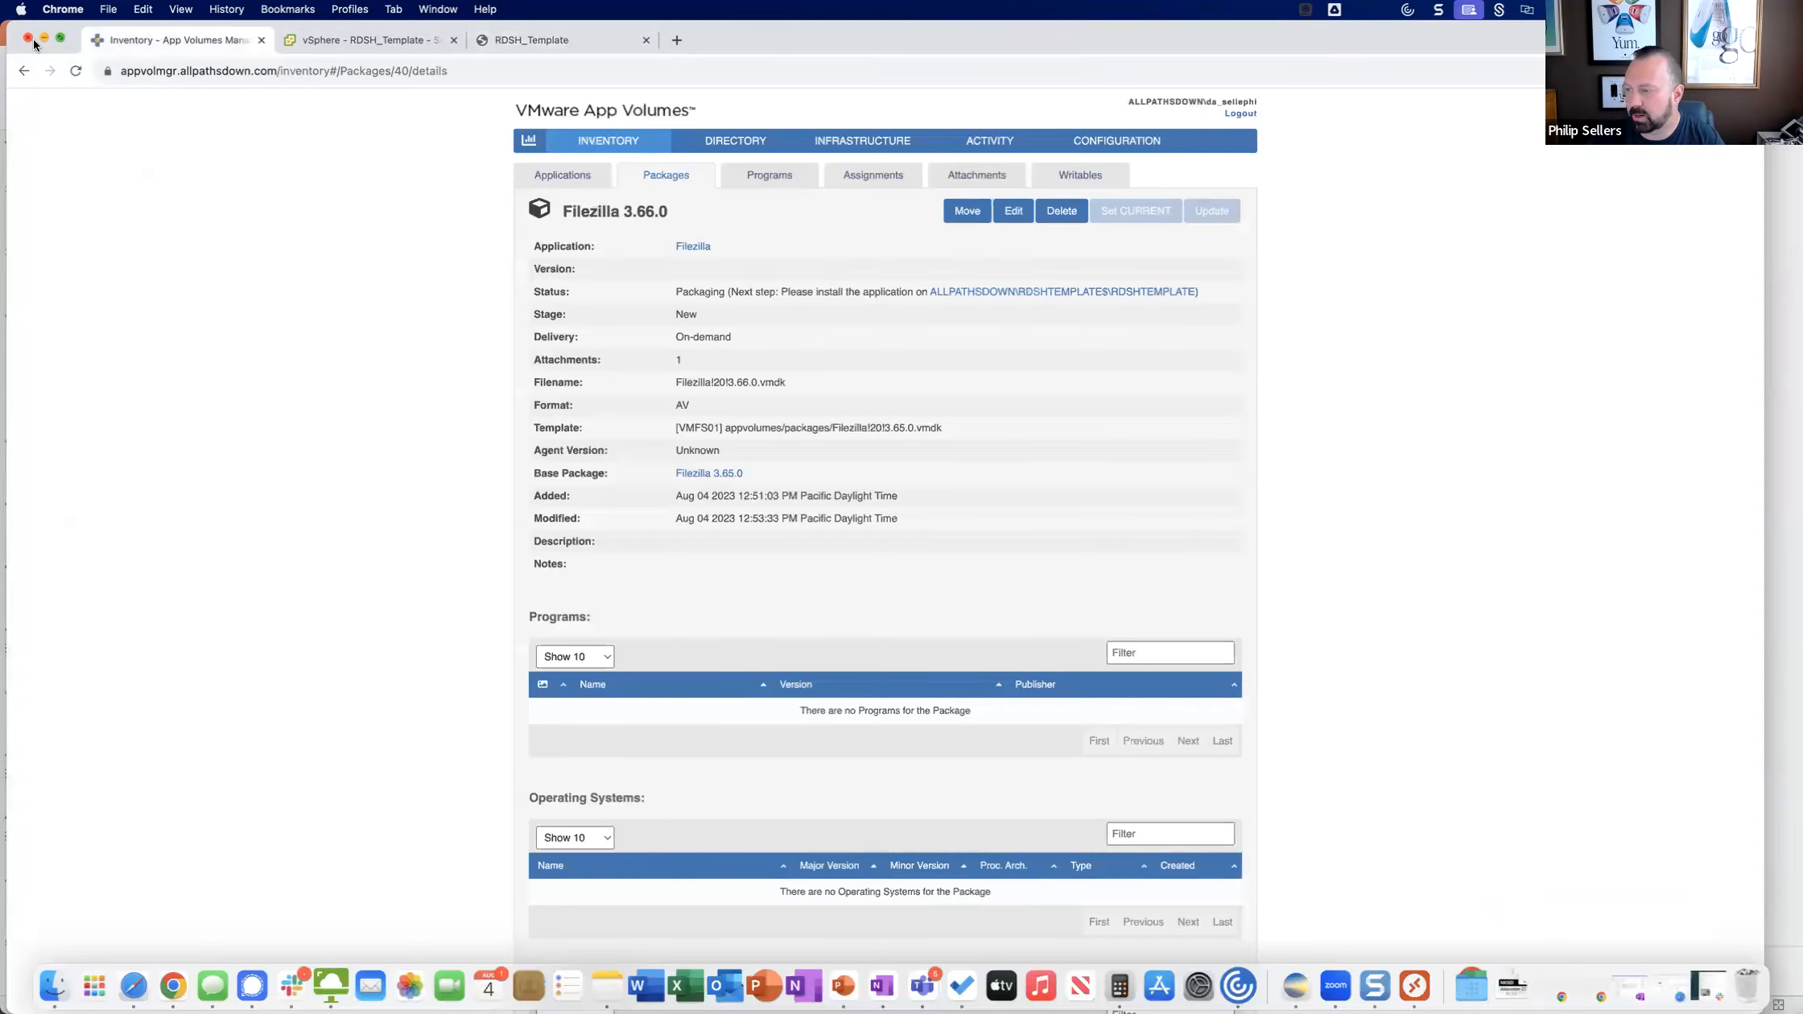
pyautogui.click(75, 71)
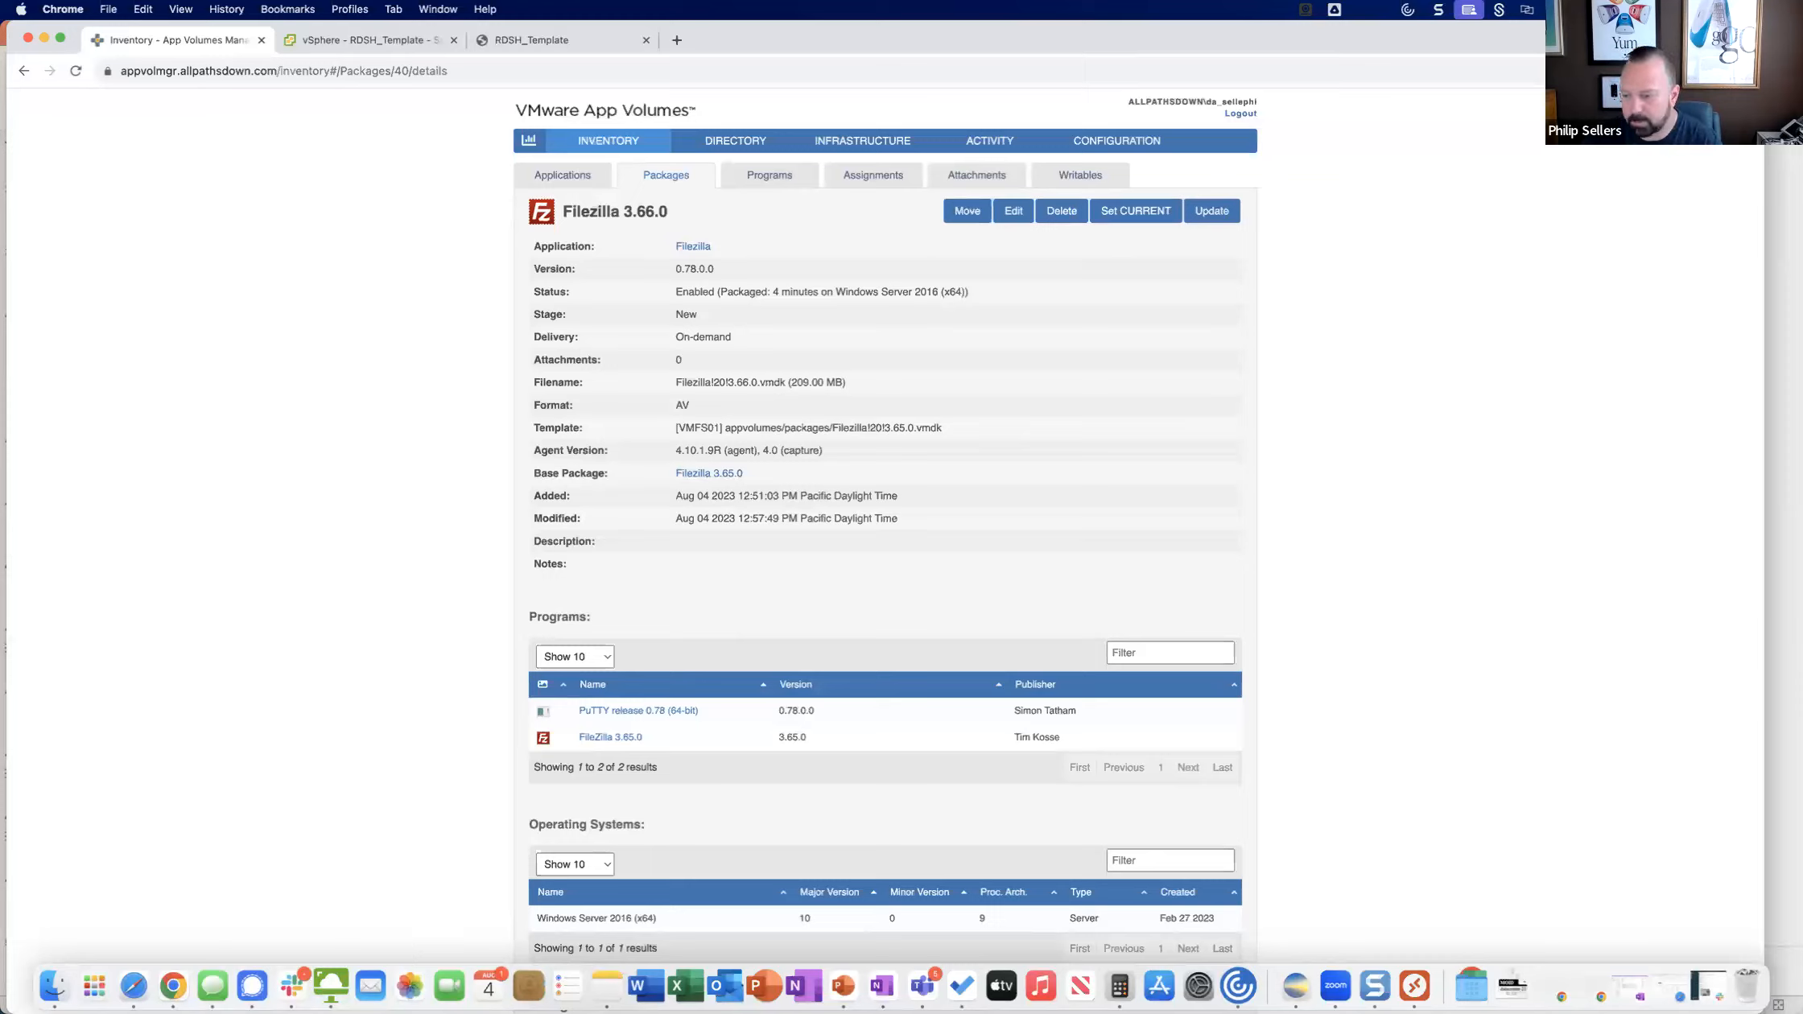
# Open VMware Horizon Client, and in App Volumes Manager unassign the AppVols - Putty group from the Putty application.
pyautogui.click(330, 986)
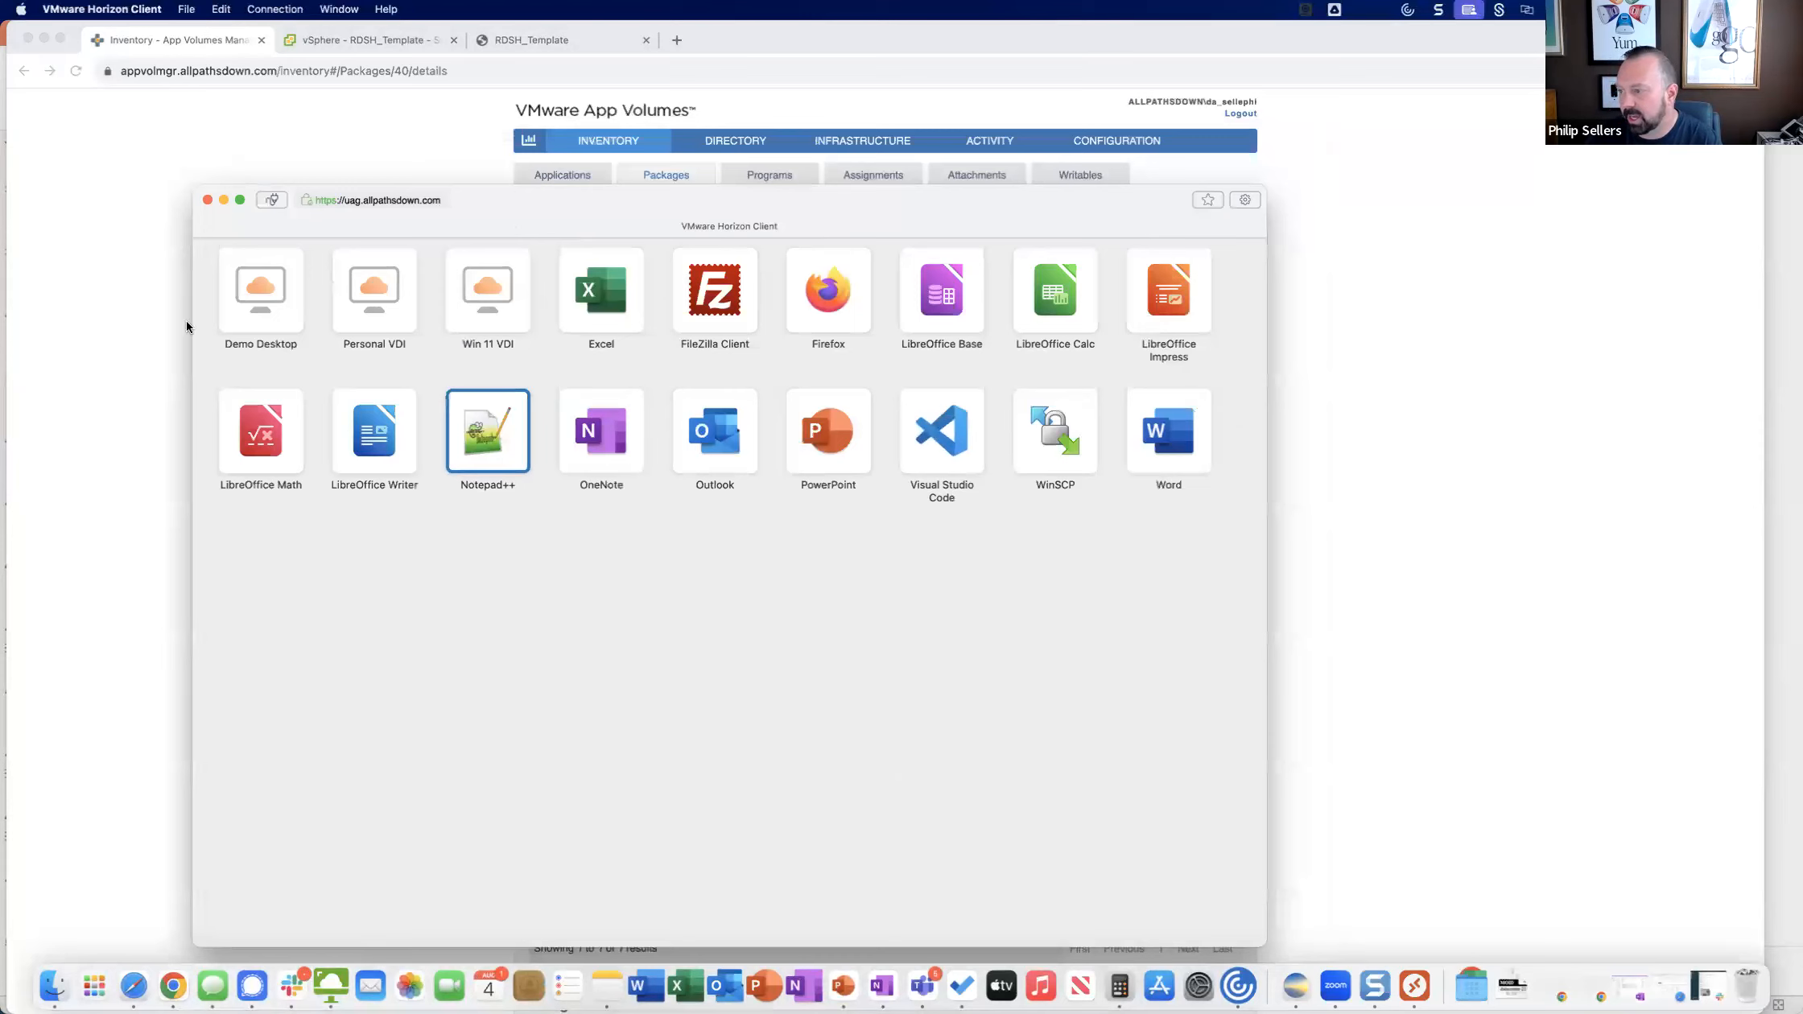
pyautogui.click(265, 324)
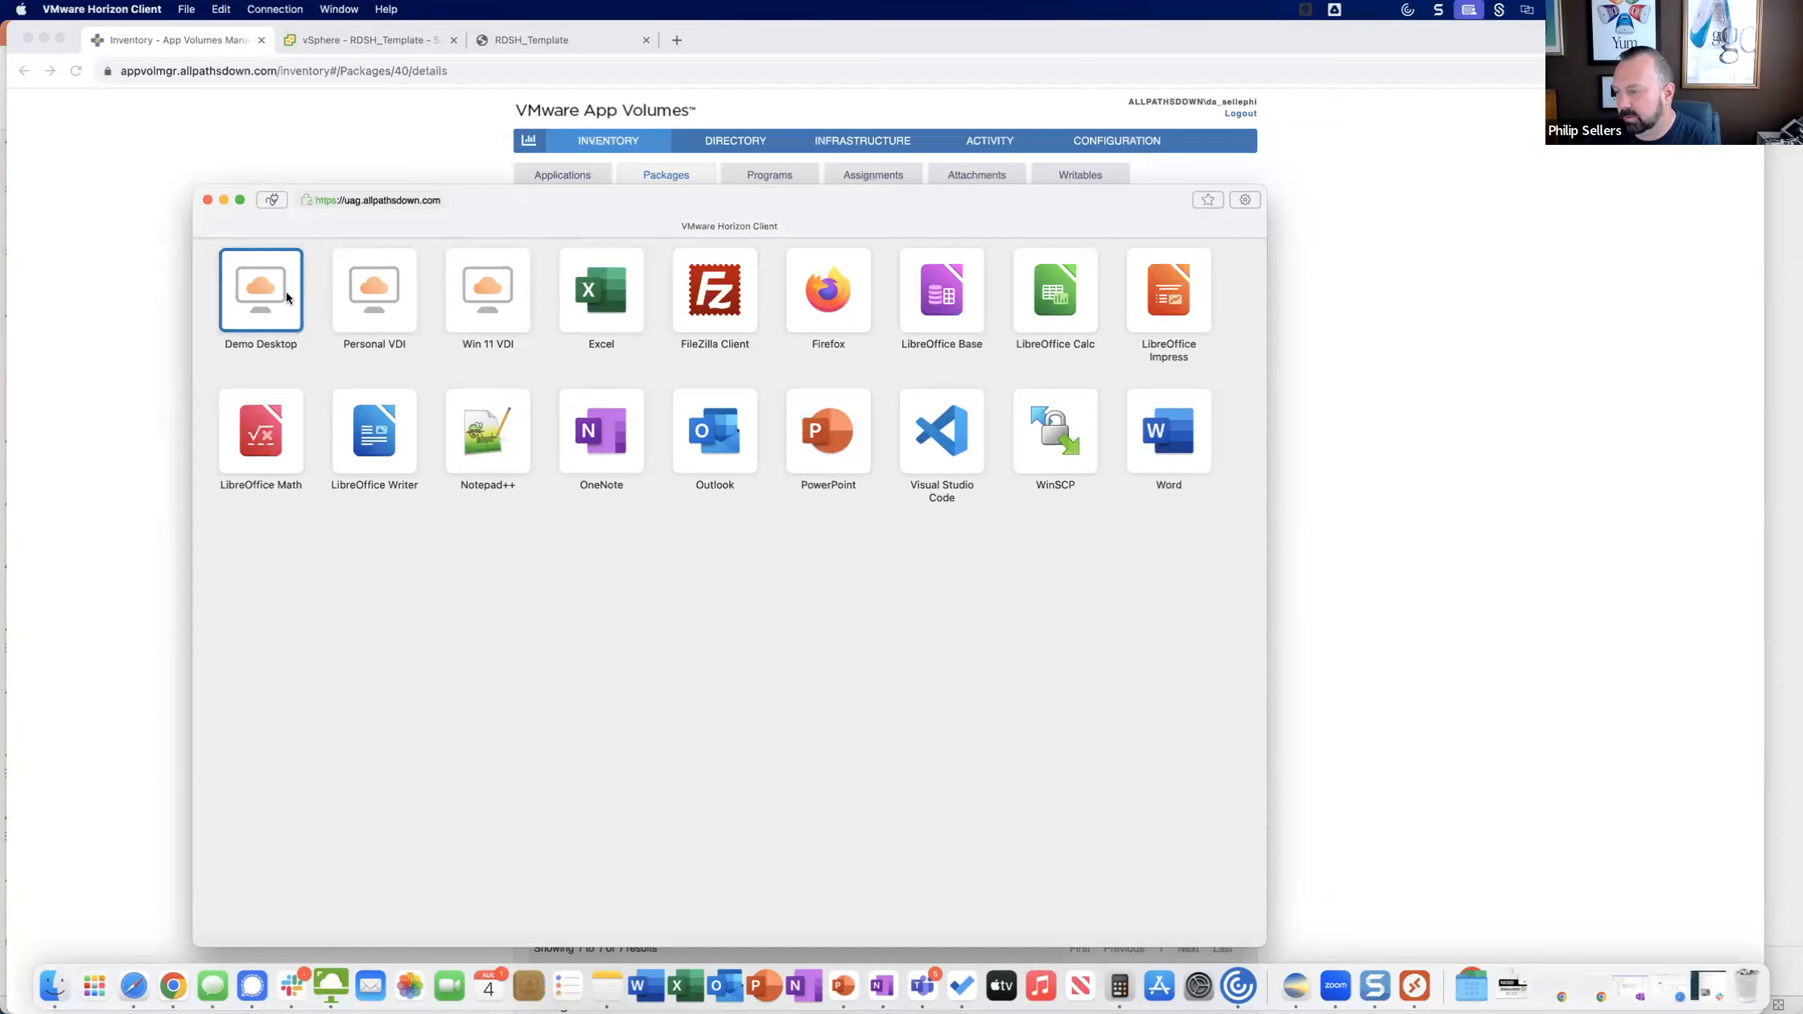
pyautogui.moveTo(880, 192); pyautogui.dragTo(0, 234)
pyautogui.click(803, 243)
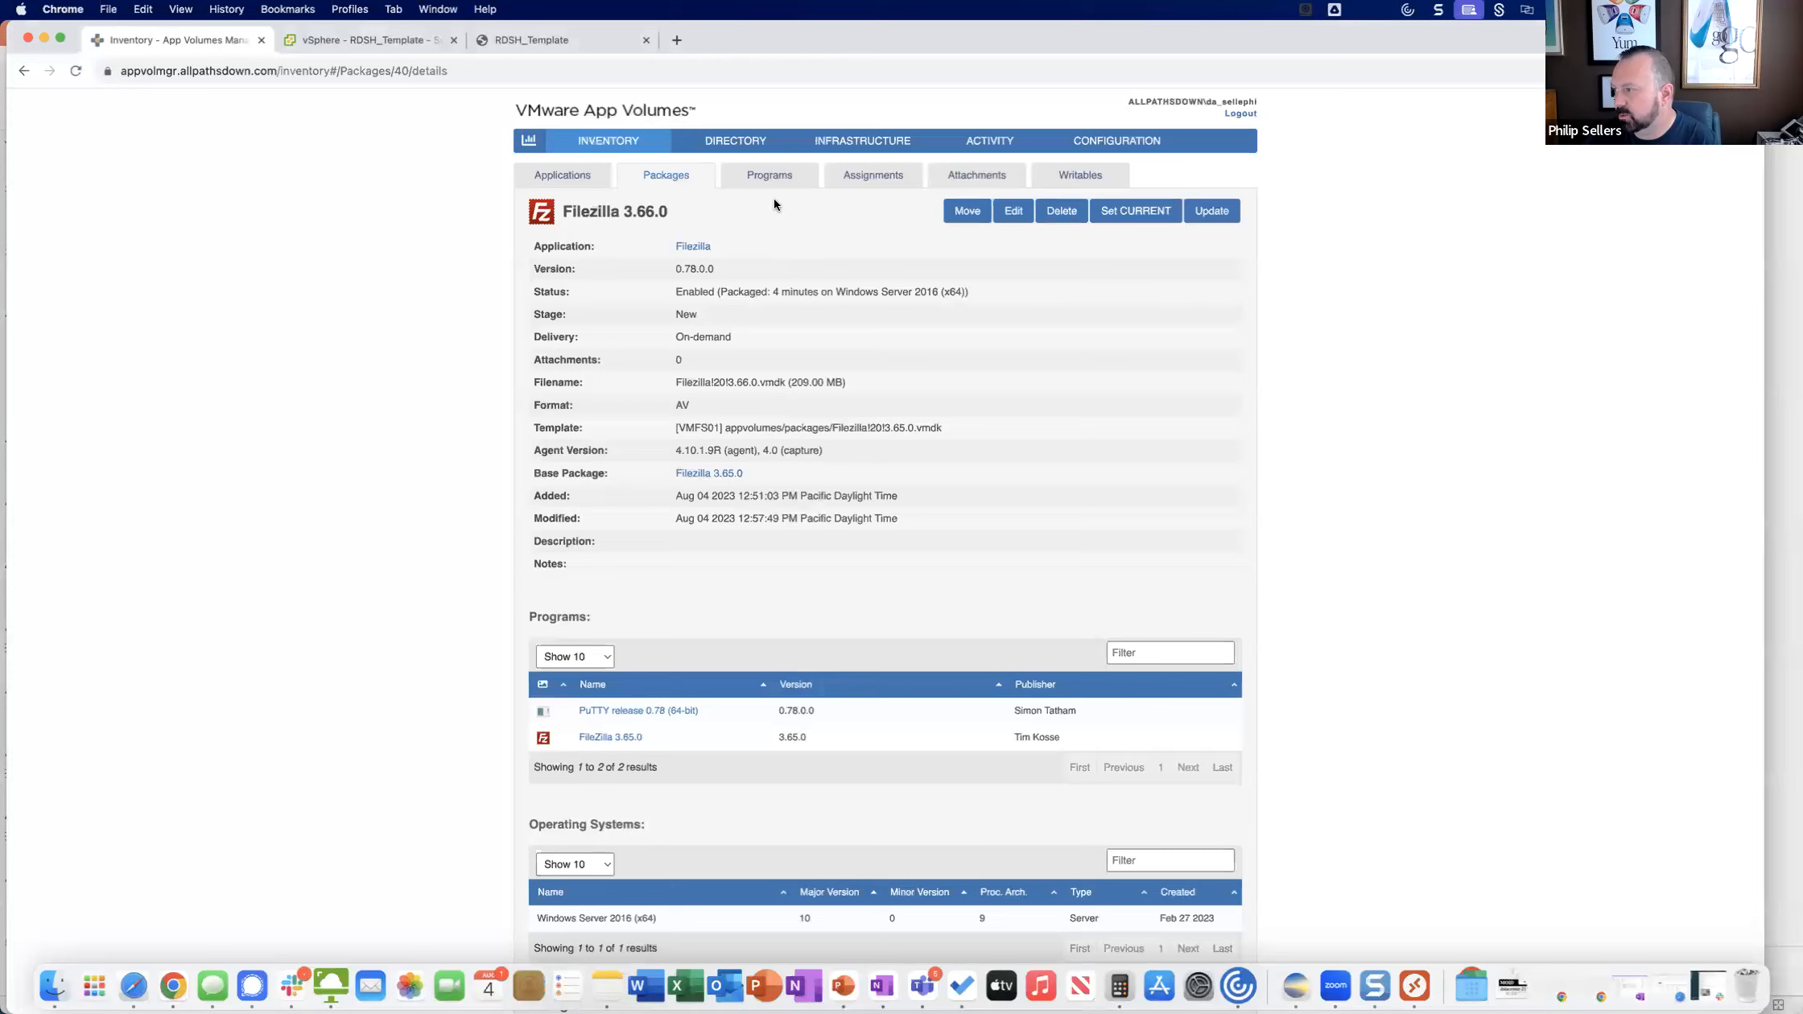
pyautogui.click(591, 177)
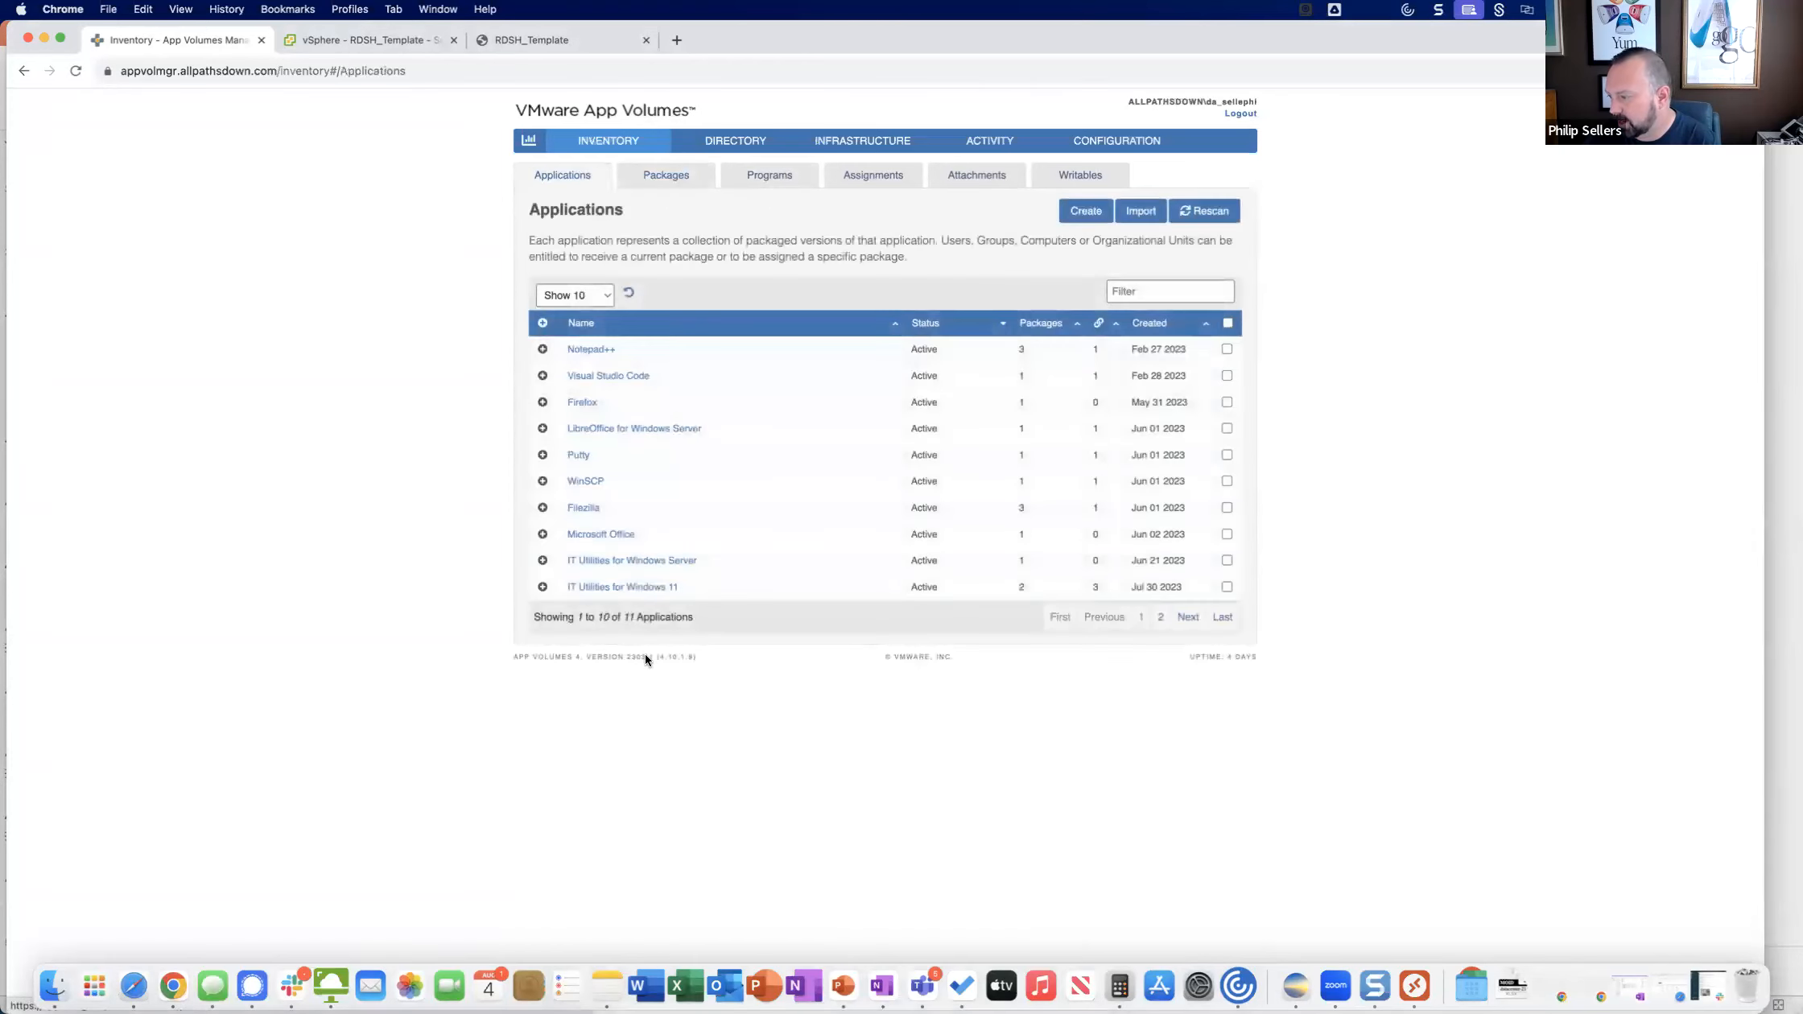
pyautogui.click(582, 455)
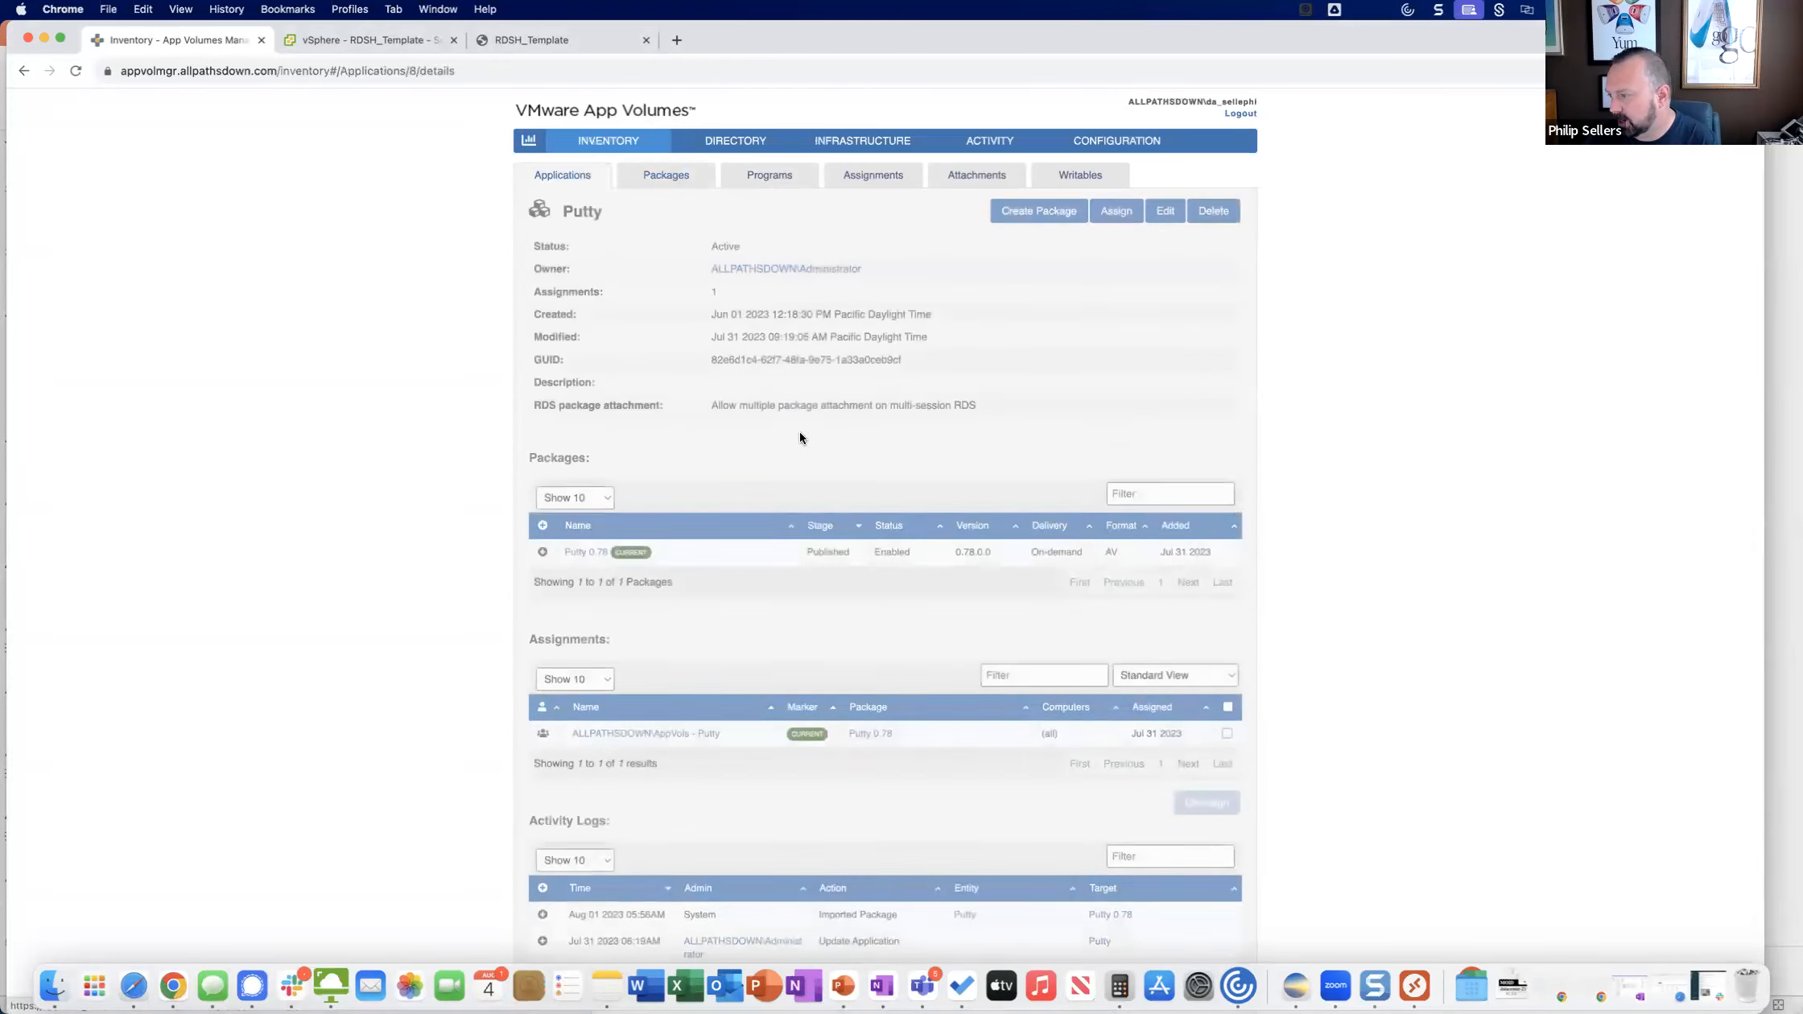
pyautogui.click(1227, 732)
pyautogui.click(1210, 801)
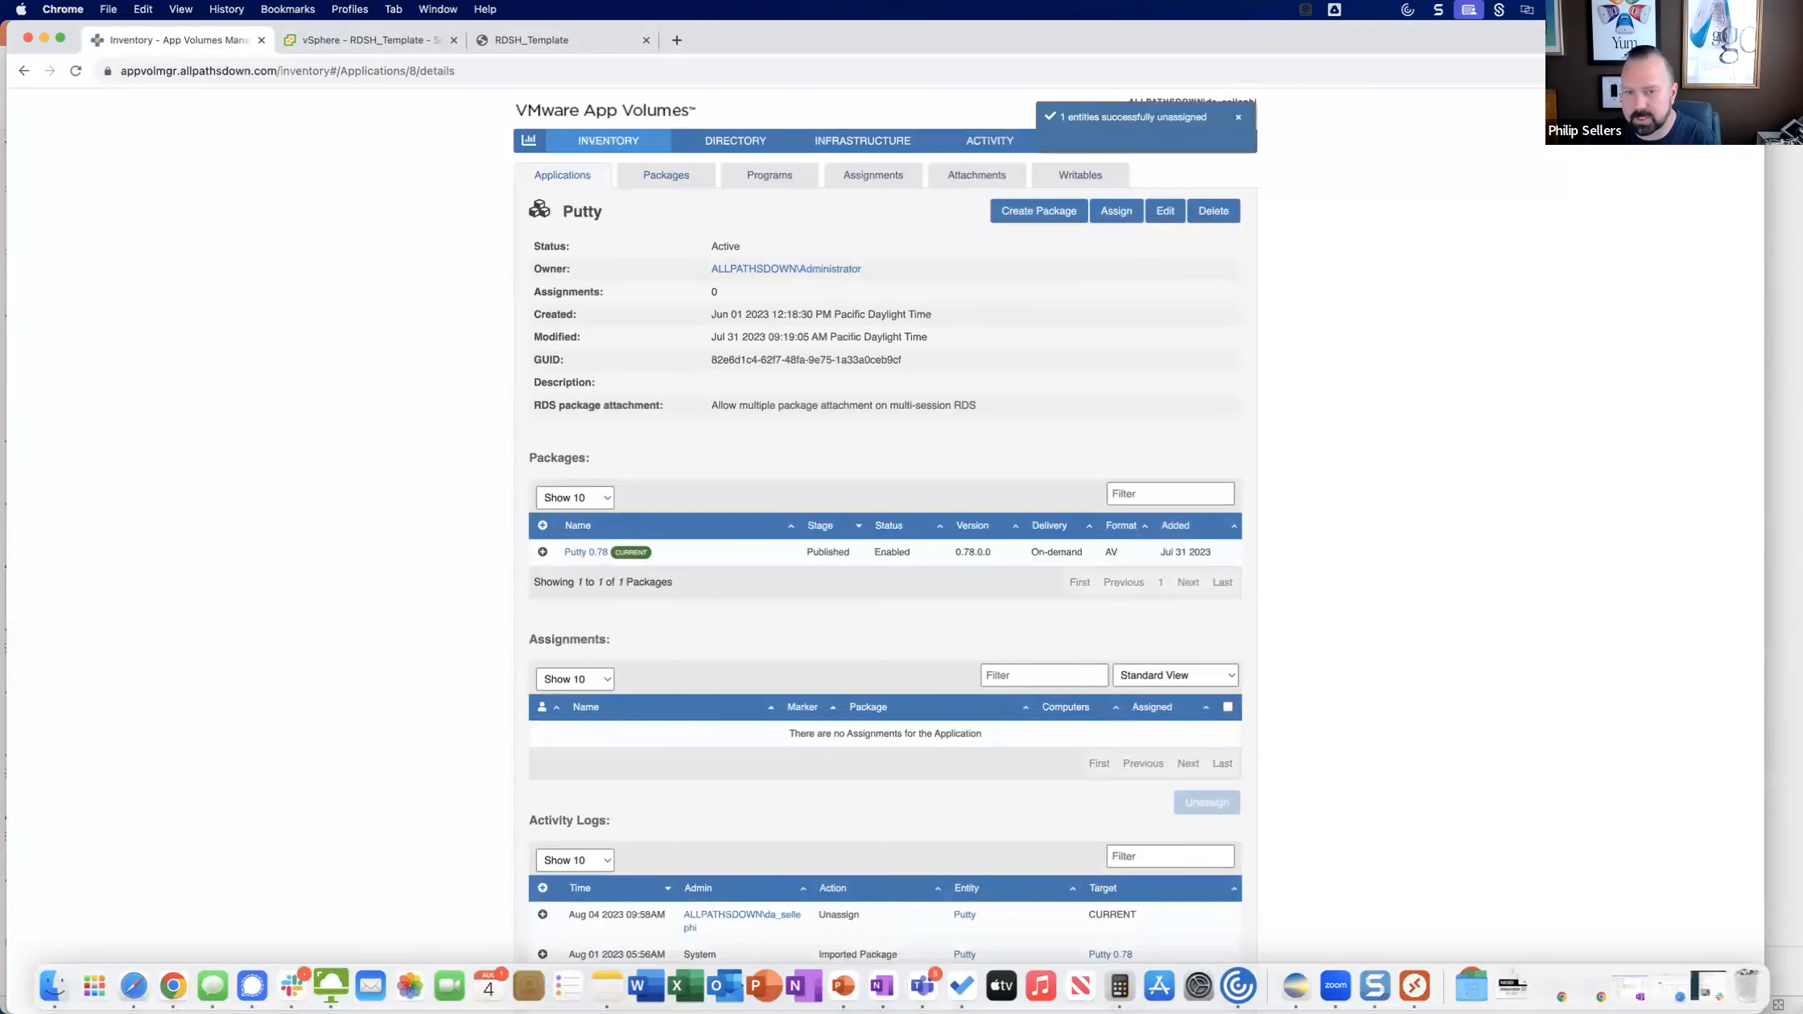
# Launch Demo Desktop from VMware Horizon Client and check its Apps & features list for the delivered applications, closing Settings when done.
pyautogui.moveTo(0, 217); pyautogui.dragTo(768, 219)
pyautogui.doubleClick(447, 312)
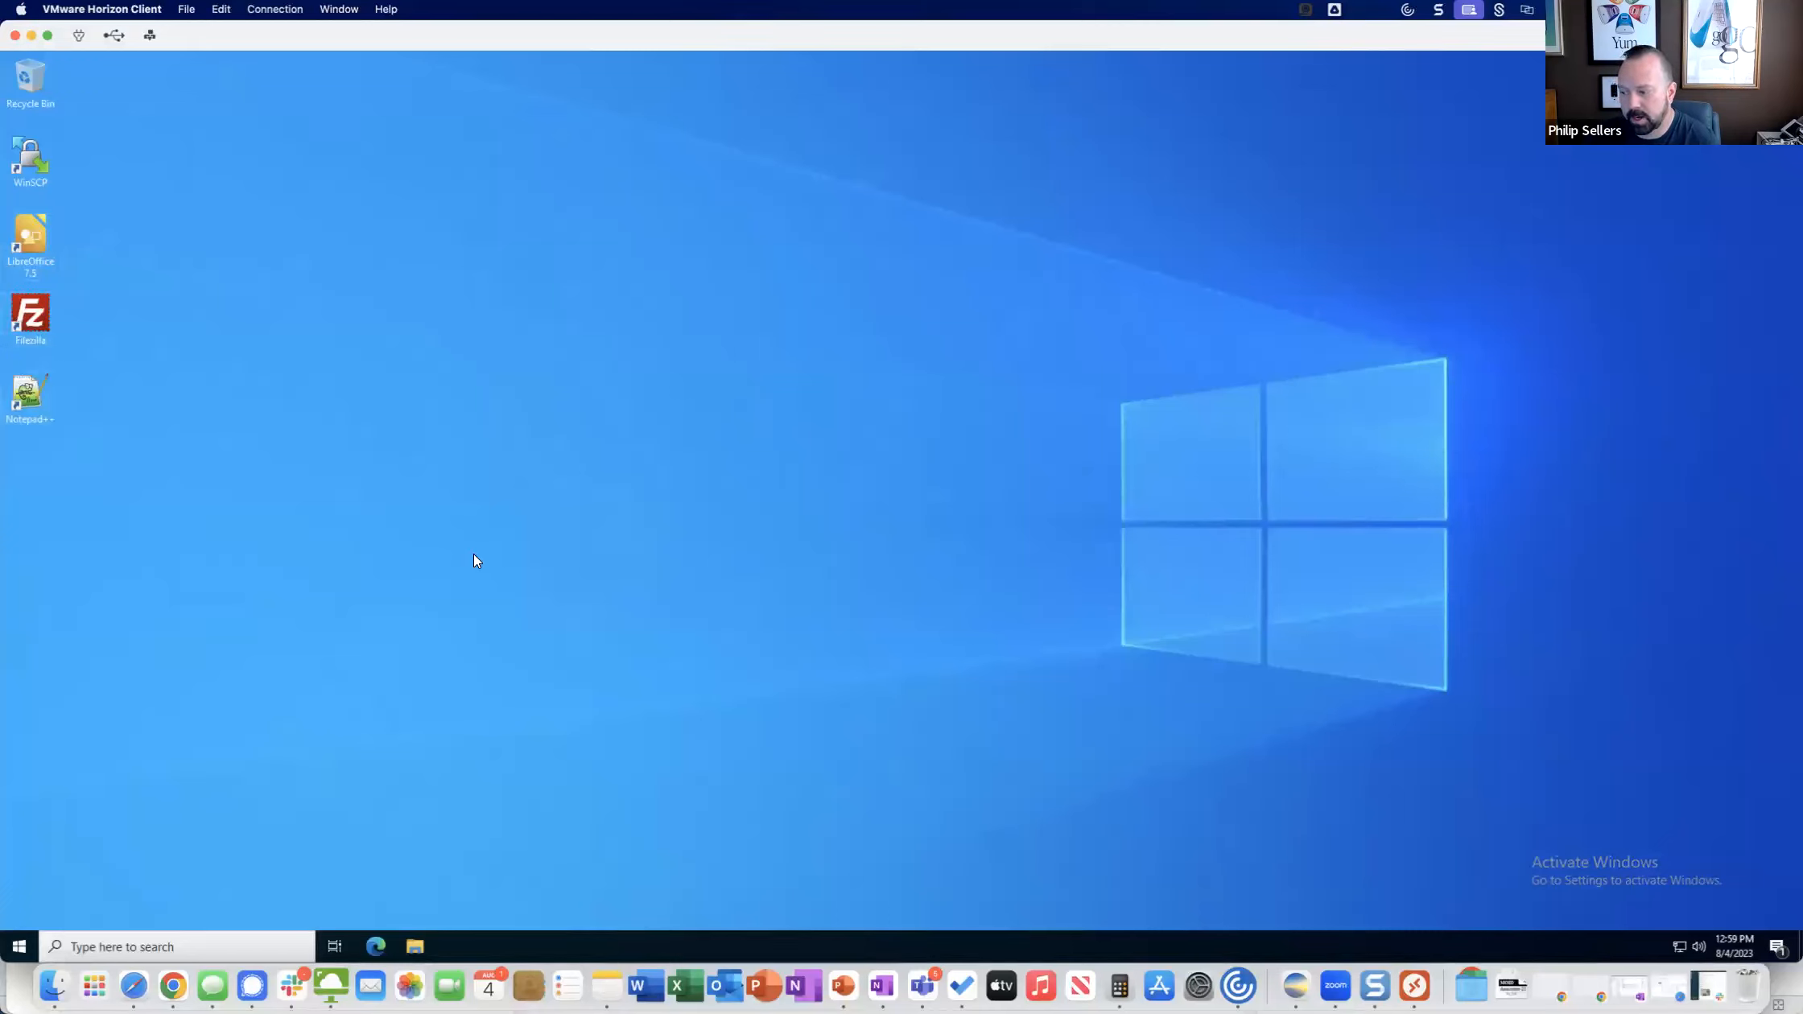
pyautogui.click(27, 943)
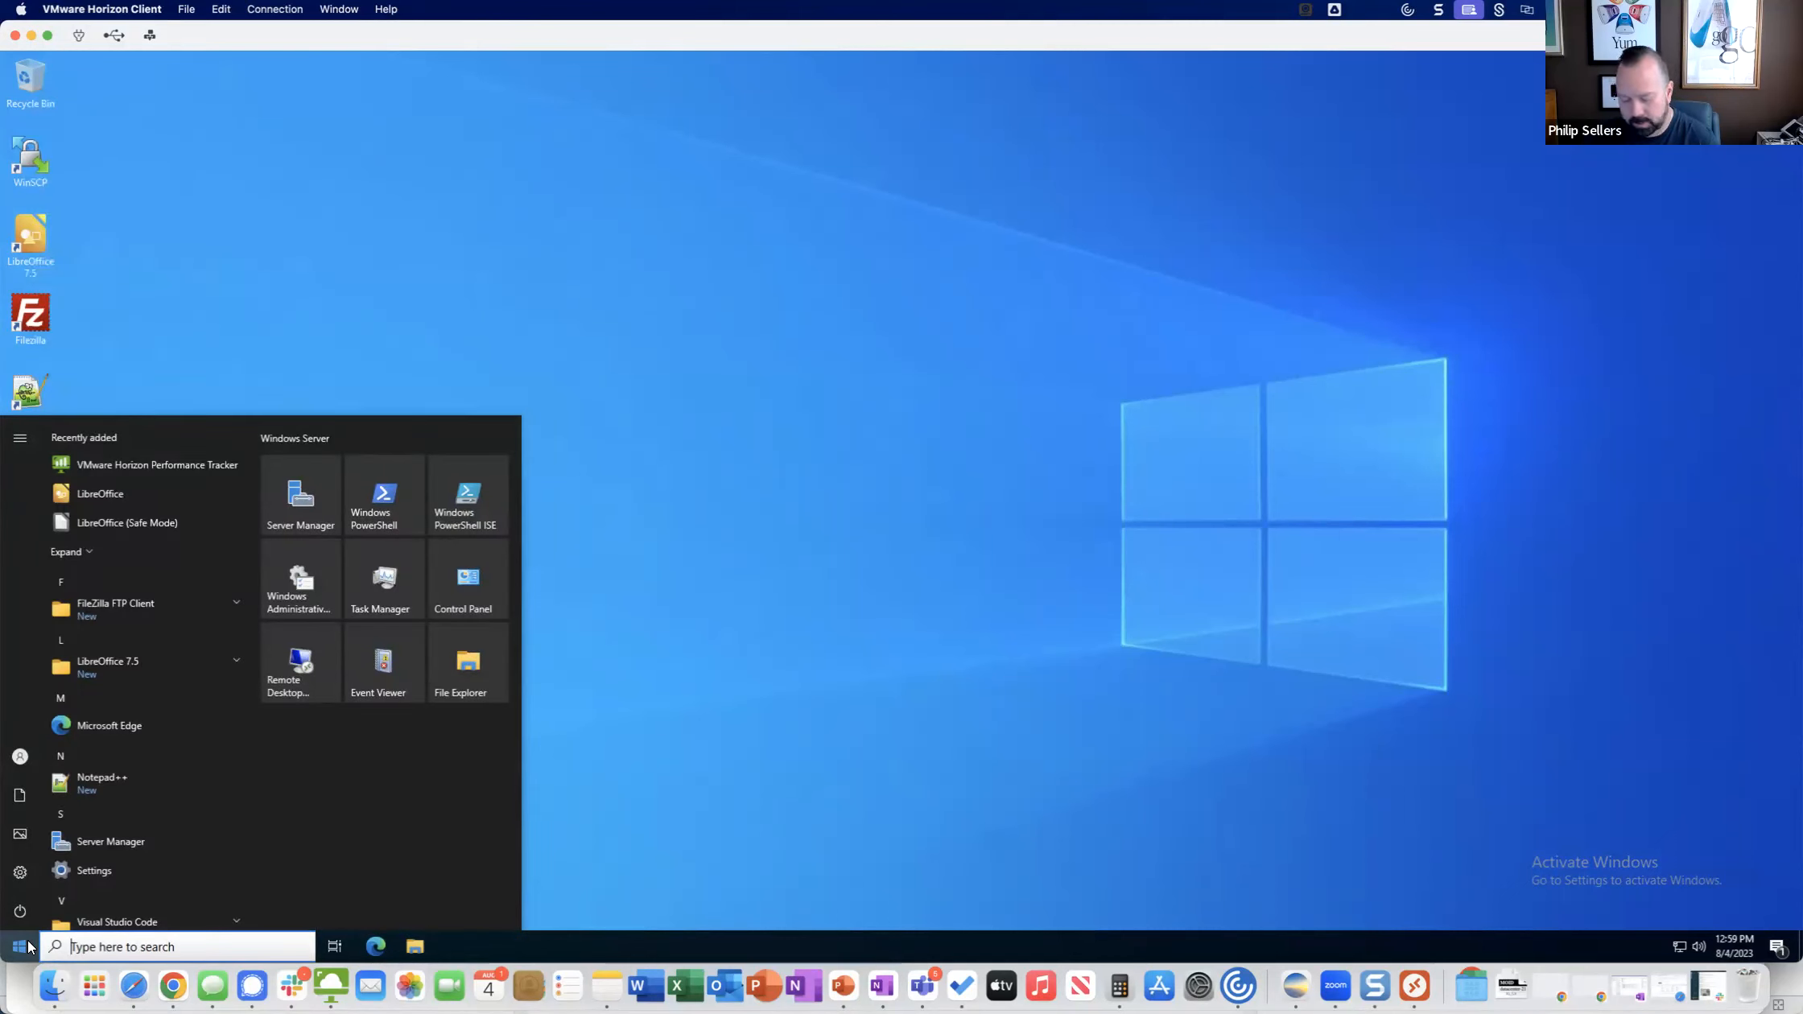
pyautogui.write('progra')
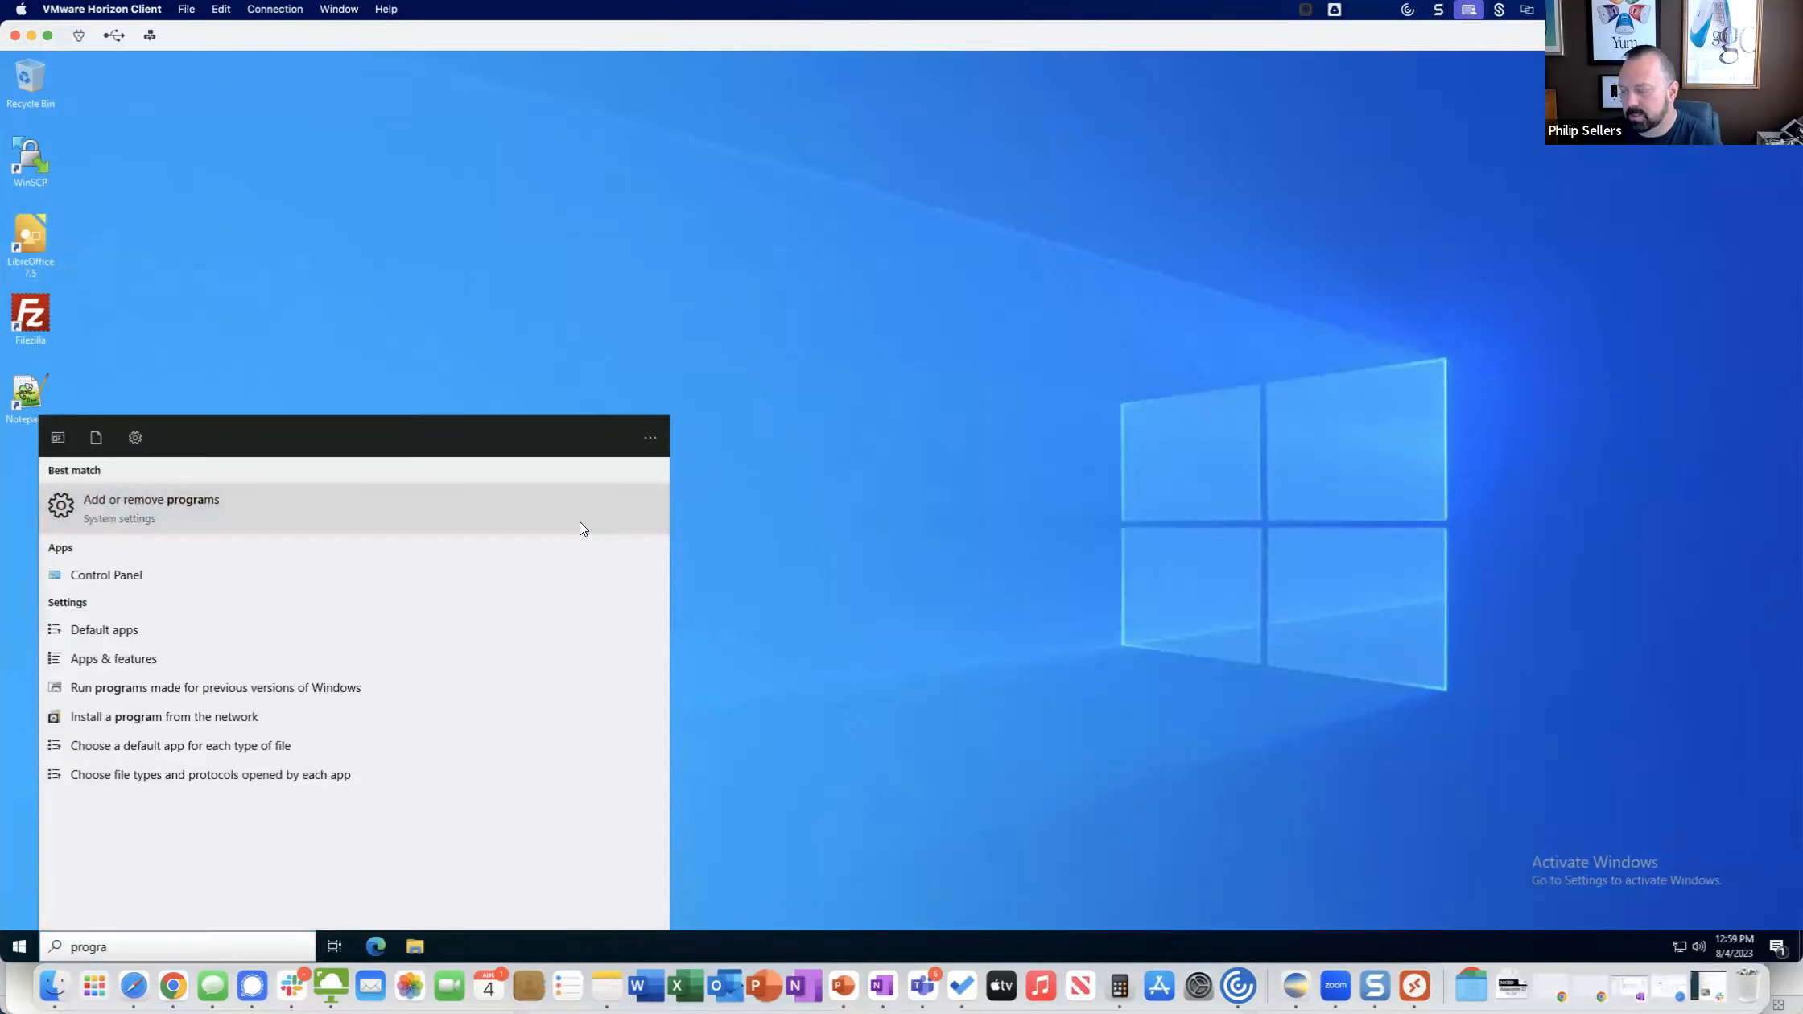
pyautogui.click(579, 523)
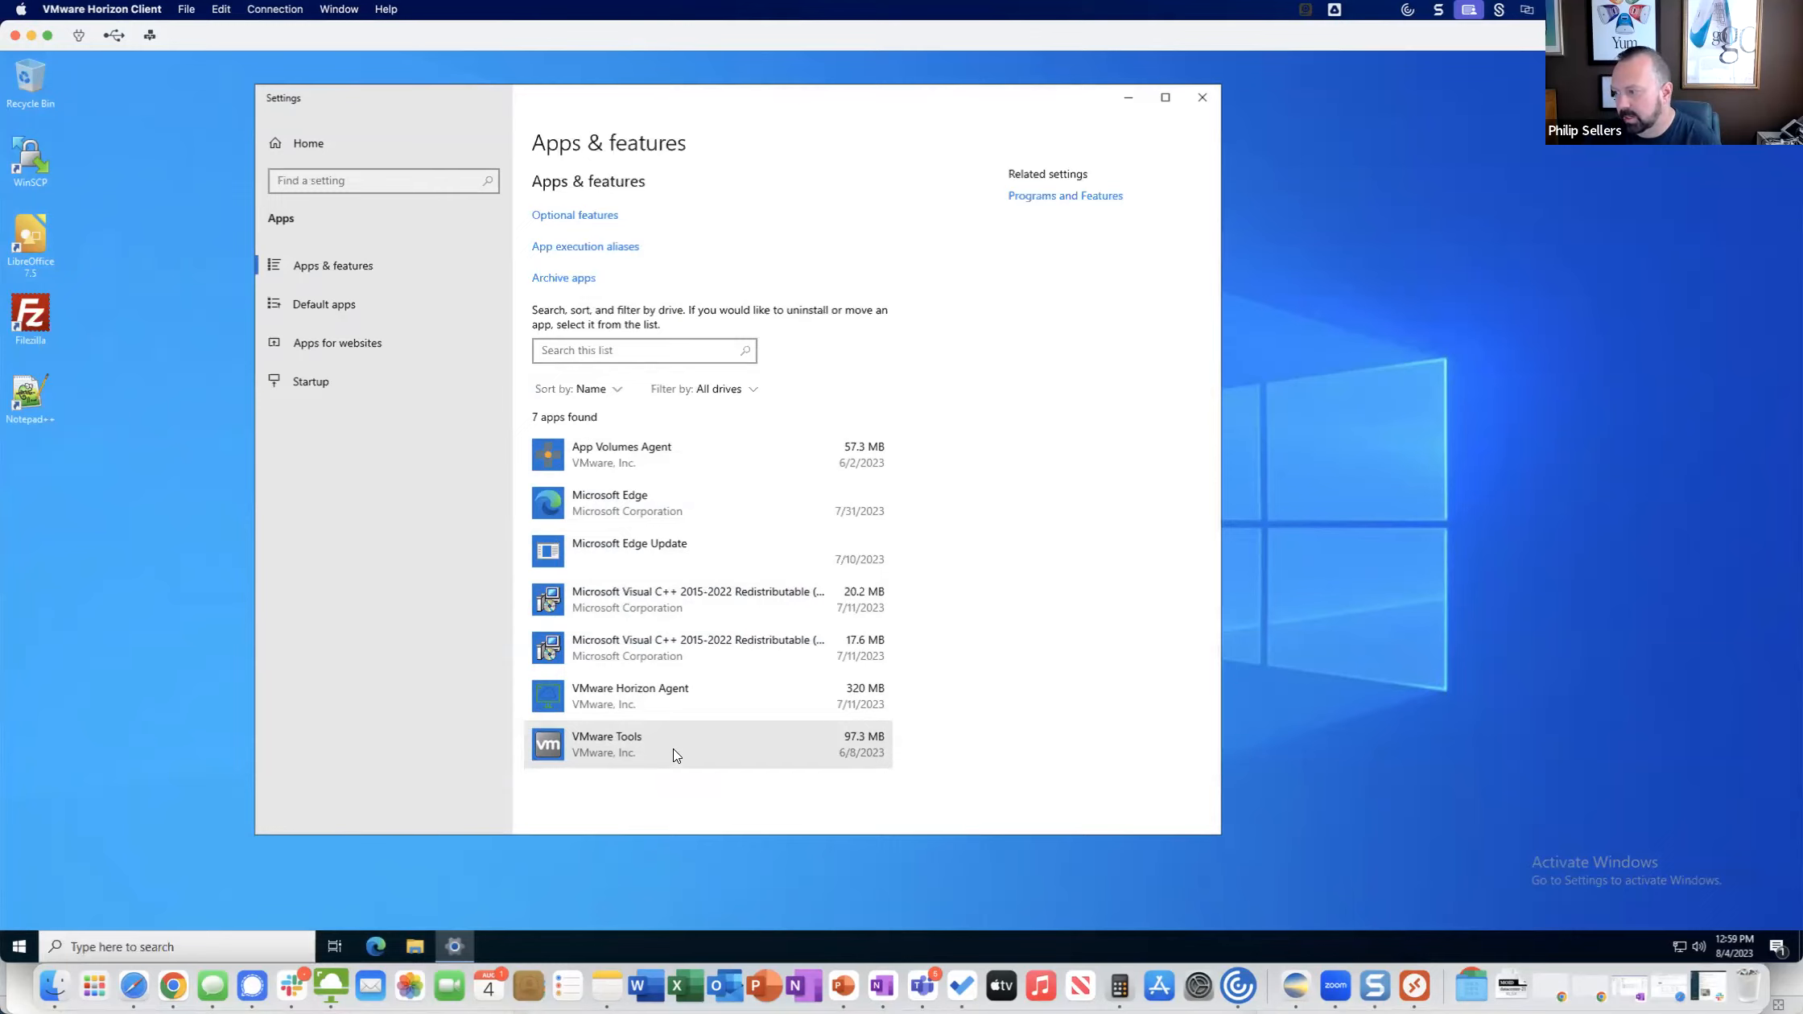
pyautogui.click(1202, 98)
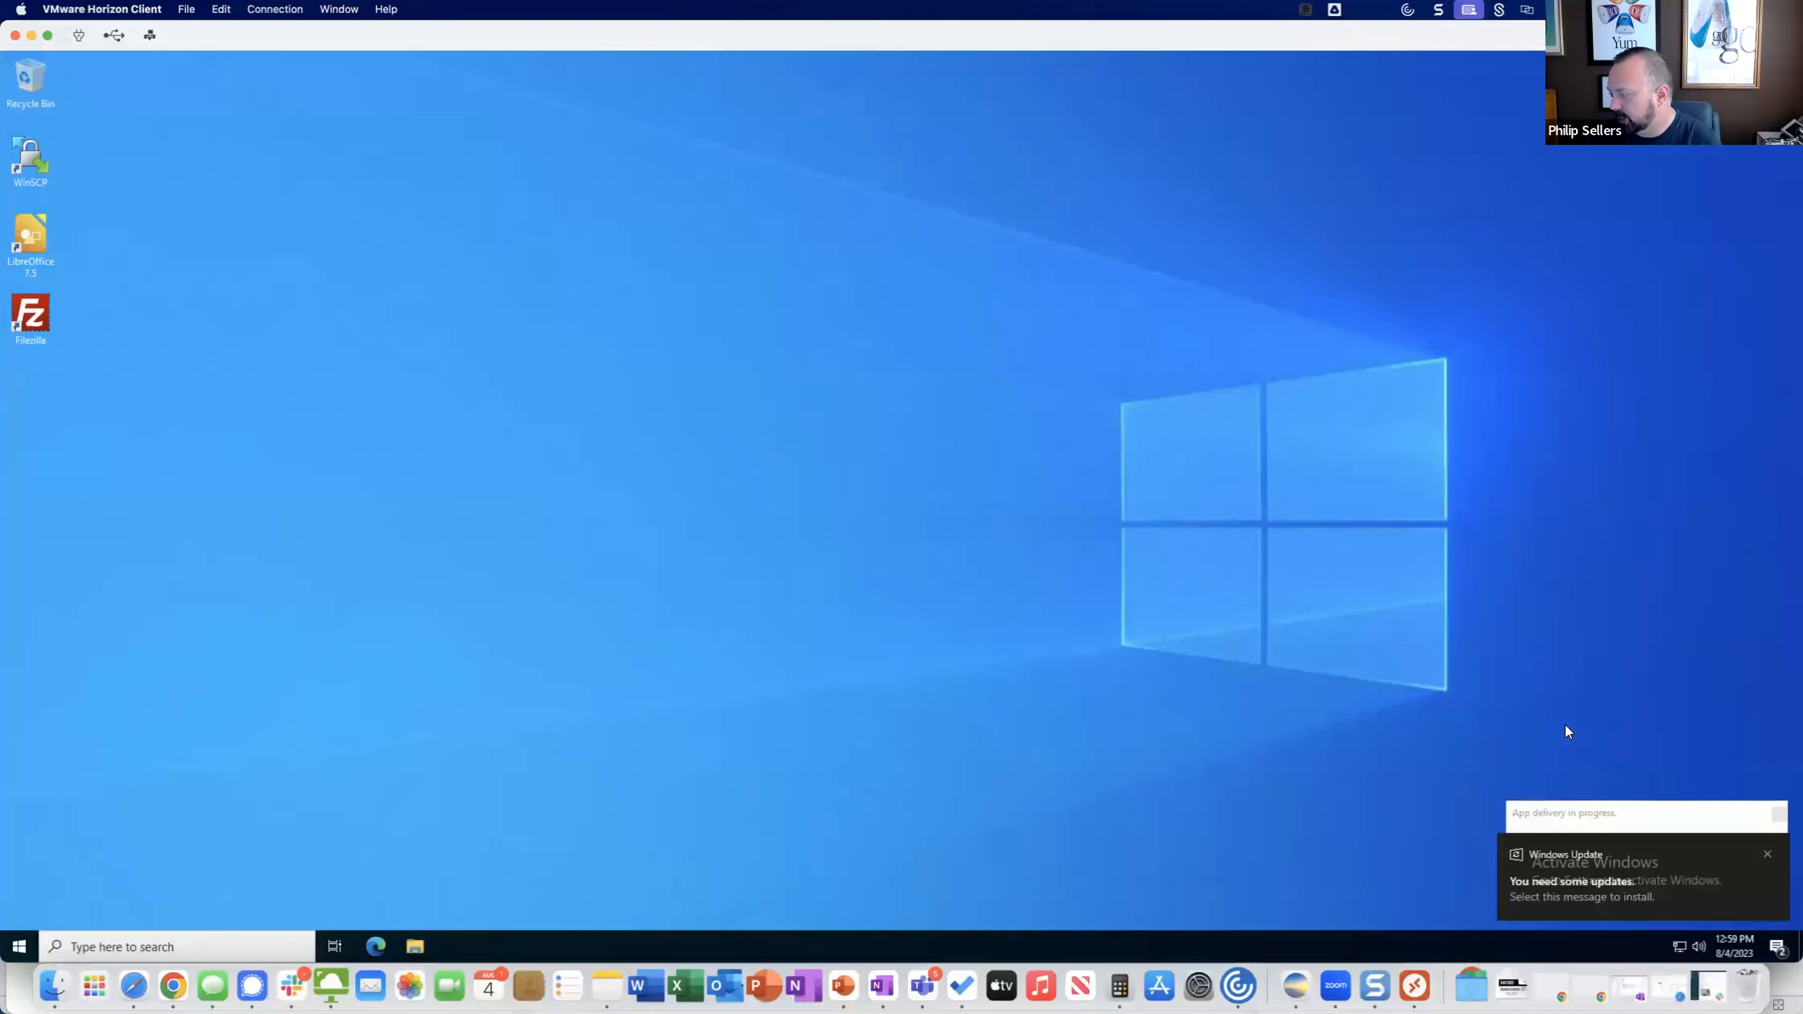
# Launch Notepad++ on the virtual desktop and check the Apps & features list for its entry, closing Settings when done.
pyautogui.click(1768, 853)
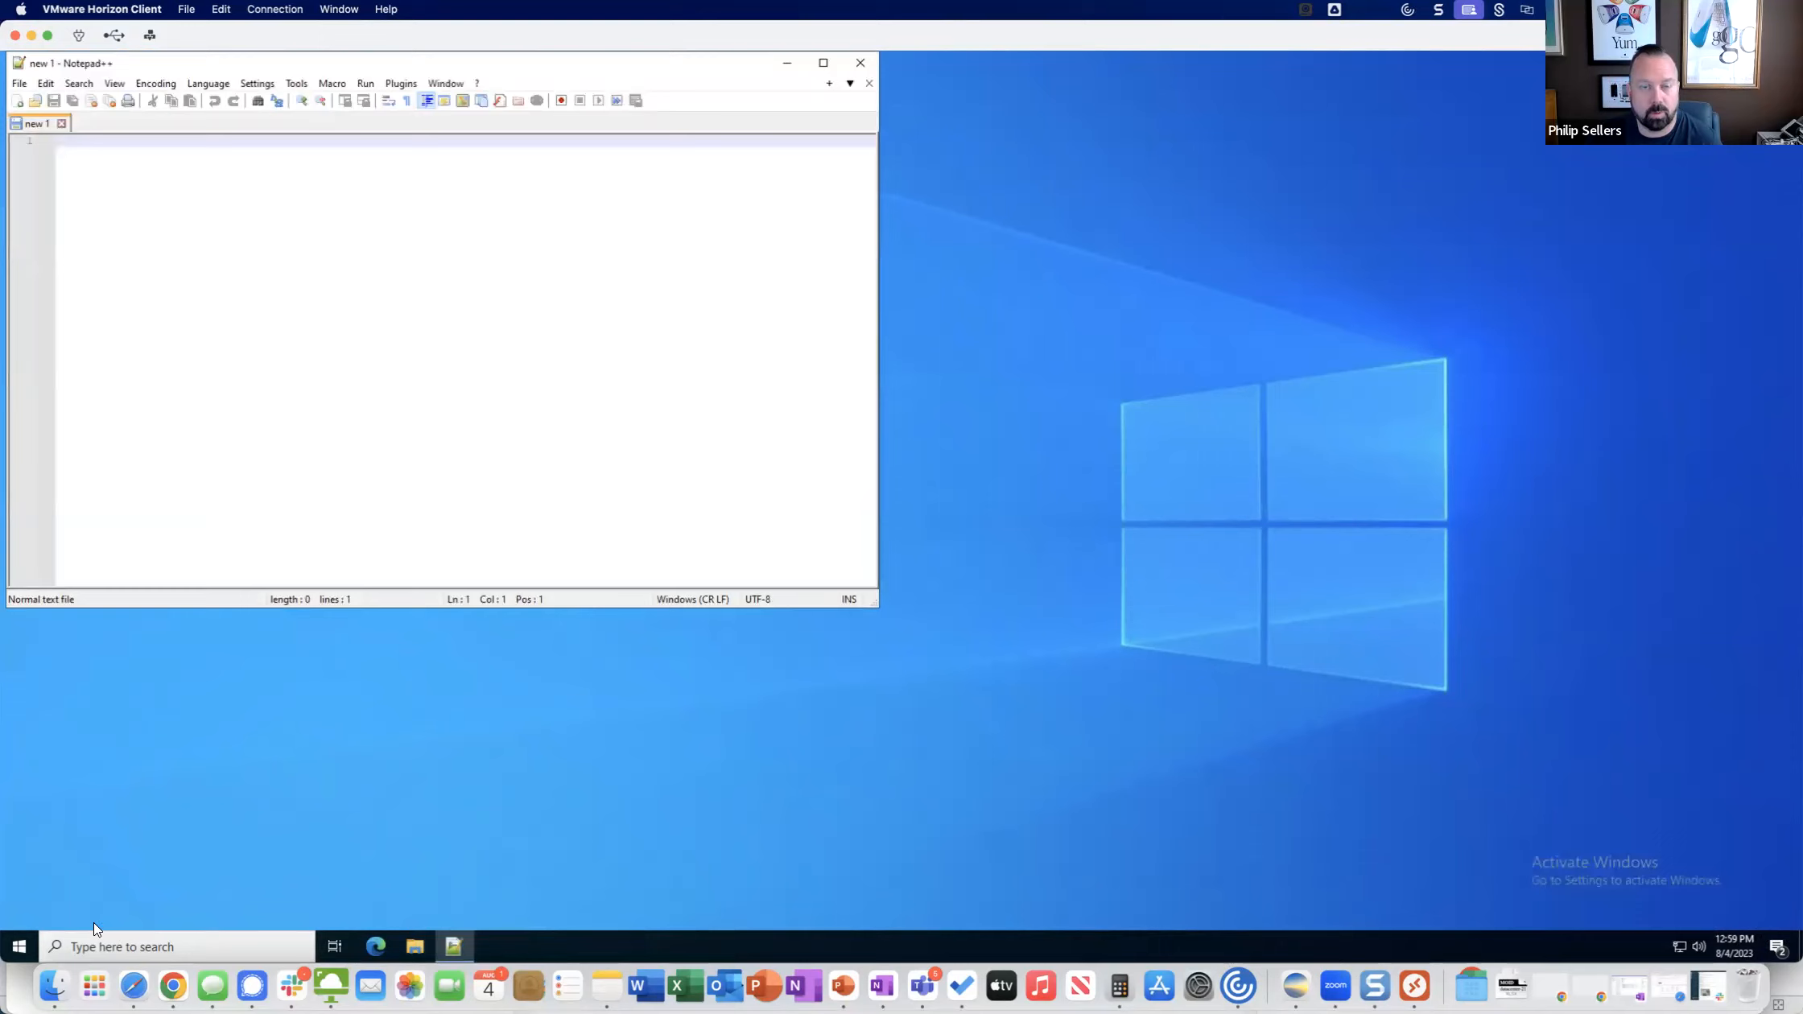
pyautogui.moveTo(312, 58); pyautogui.dragTo(447, 115)
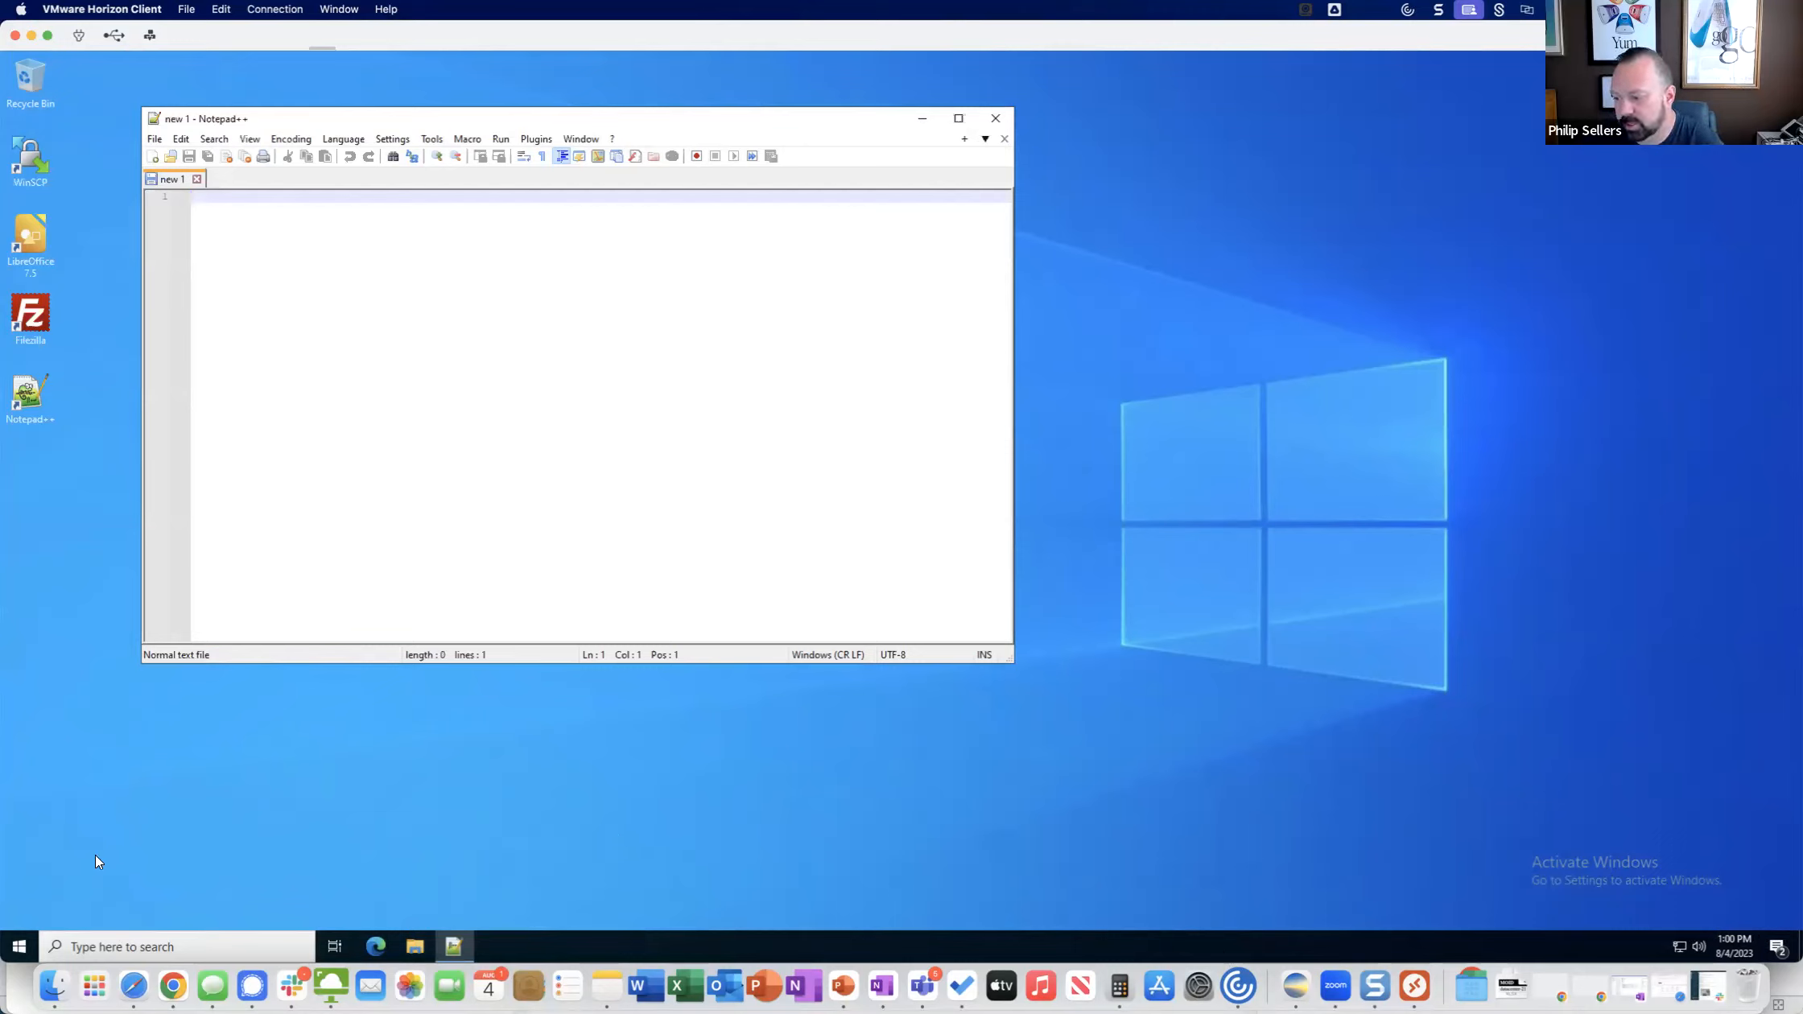
pyautogui.click(22, 947)
pyautogui.write('programs')
pyautogui.press('Return')
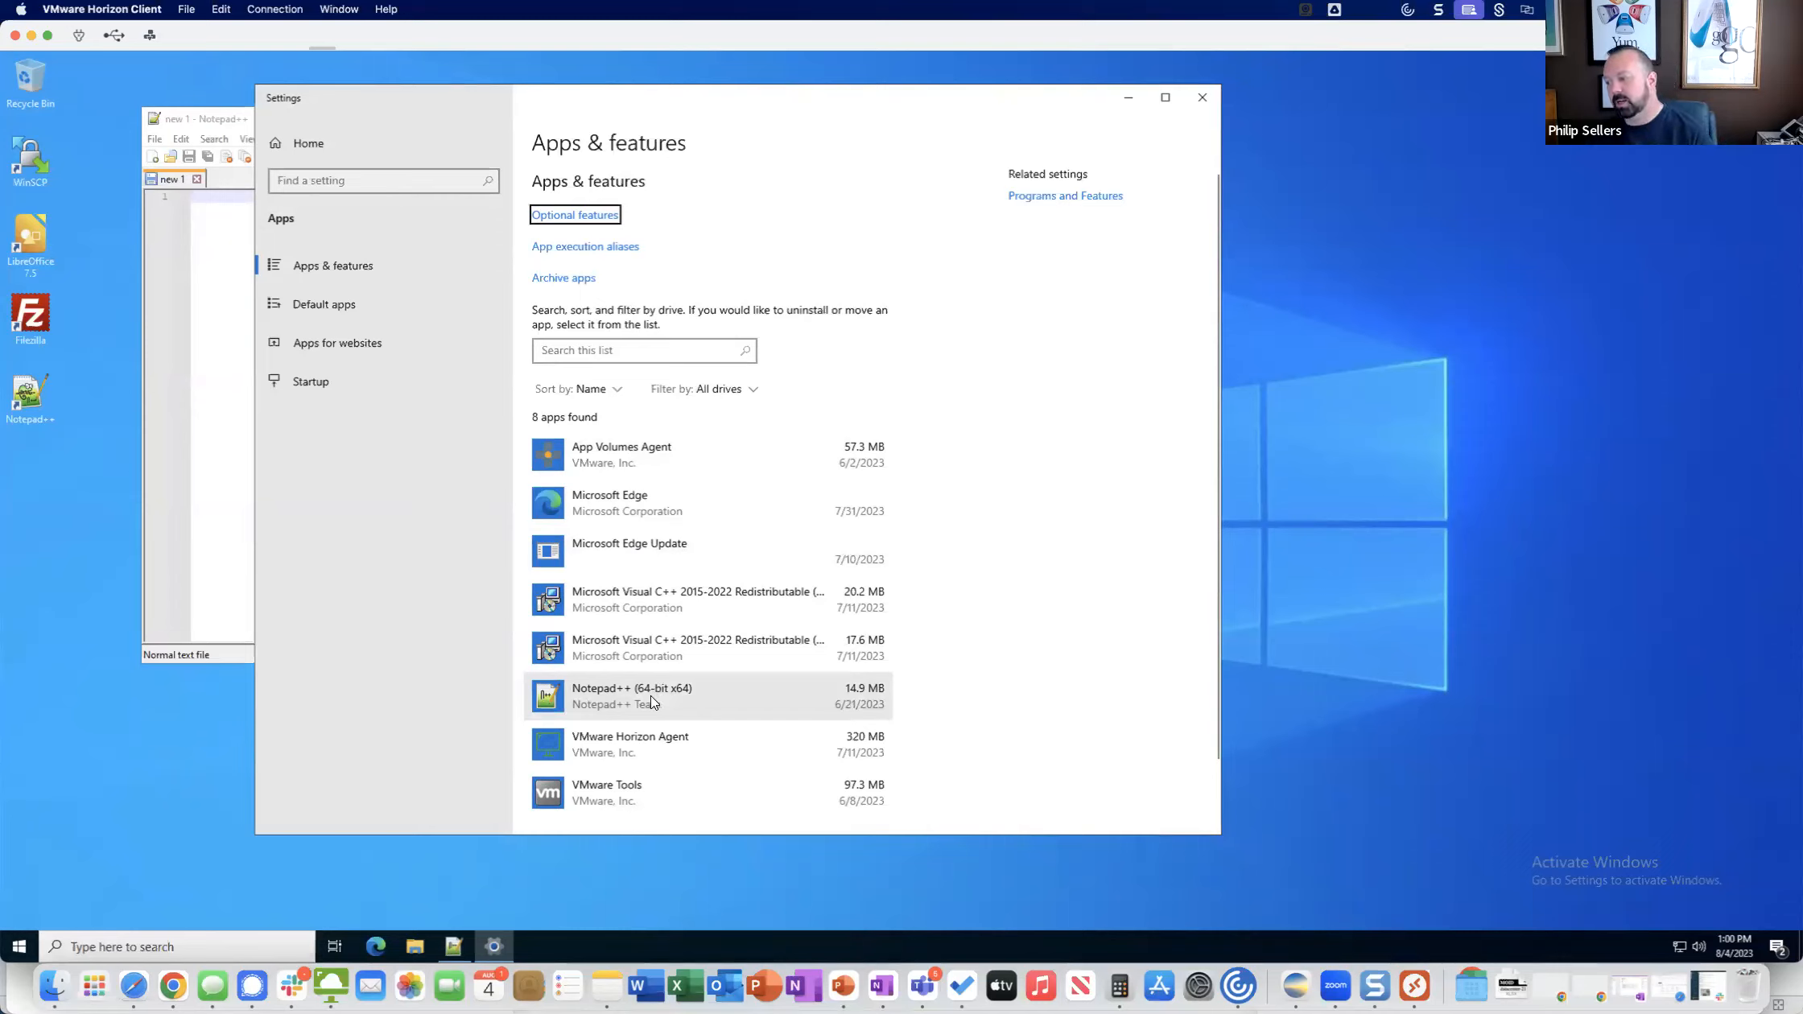
pyautogui.click(1199, 98)
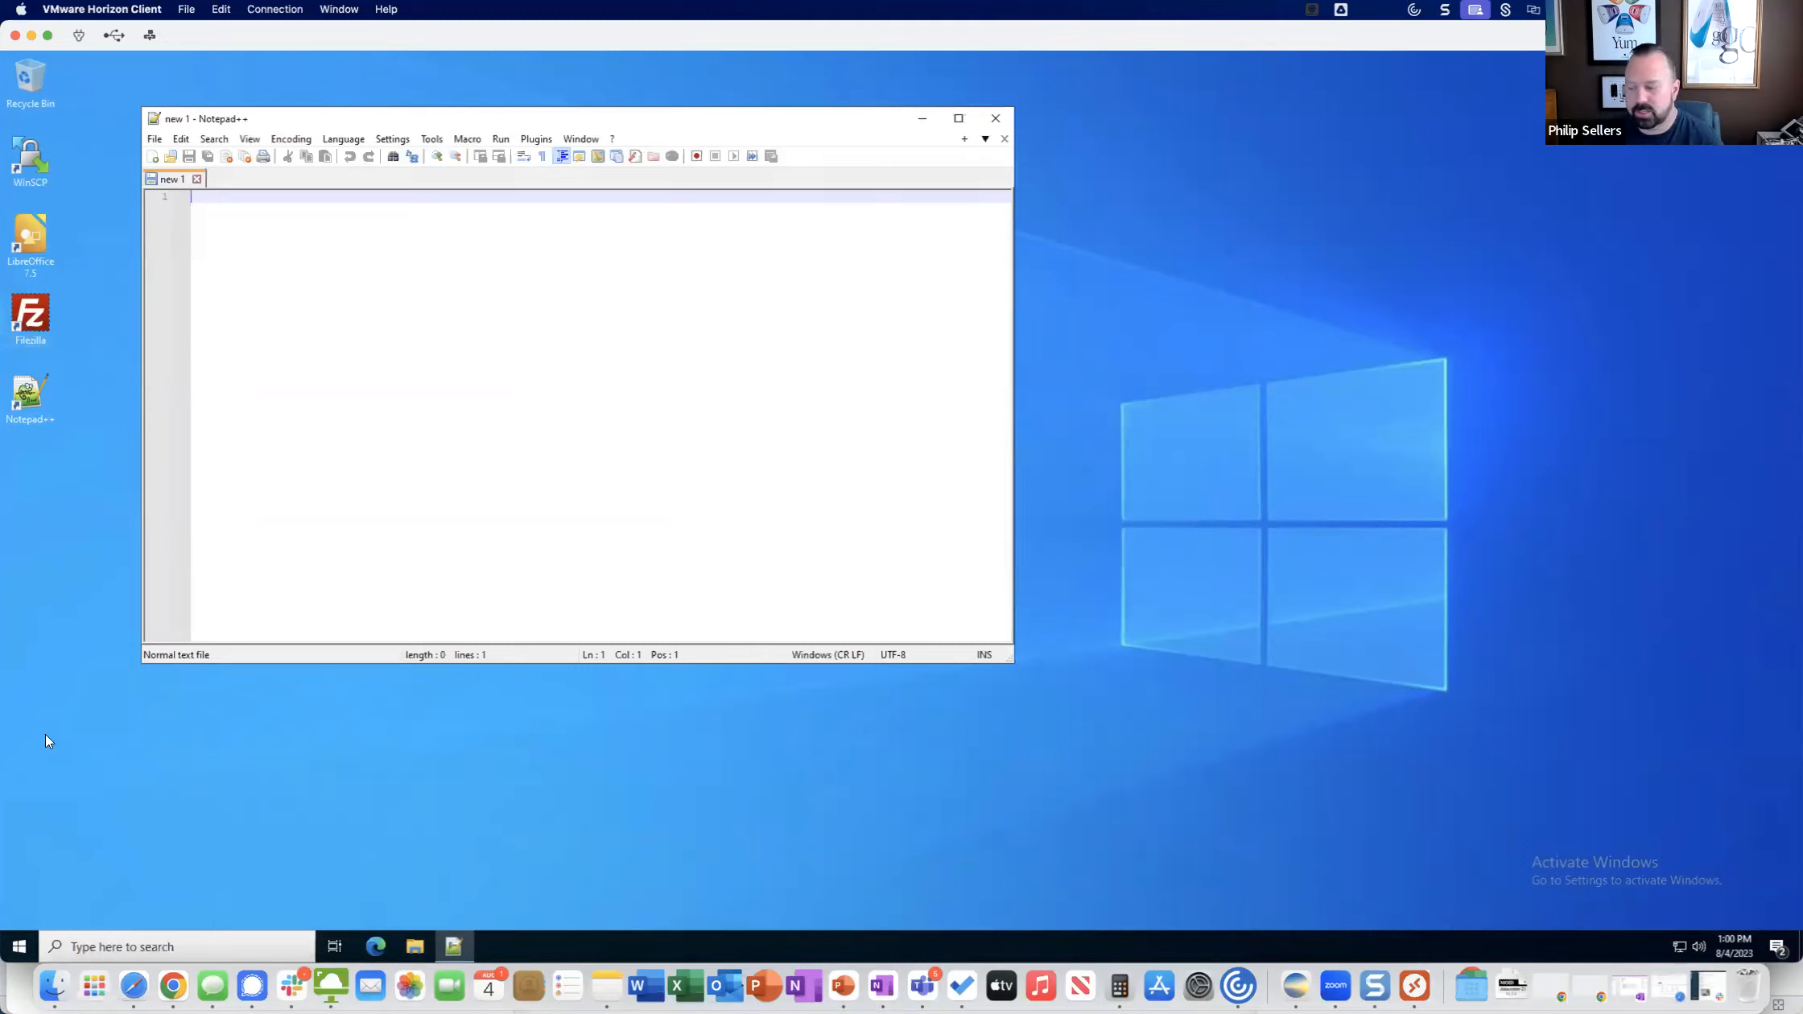
# Sign out of the Demo Desktop session.
pyautogui.click(19, 946)
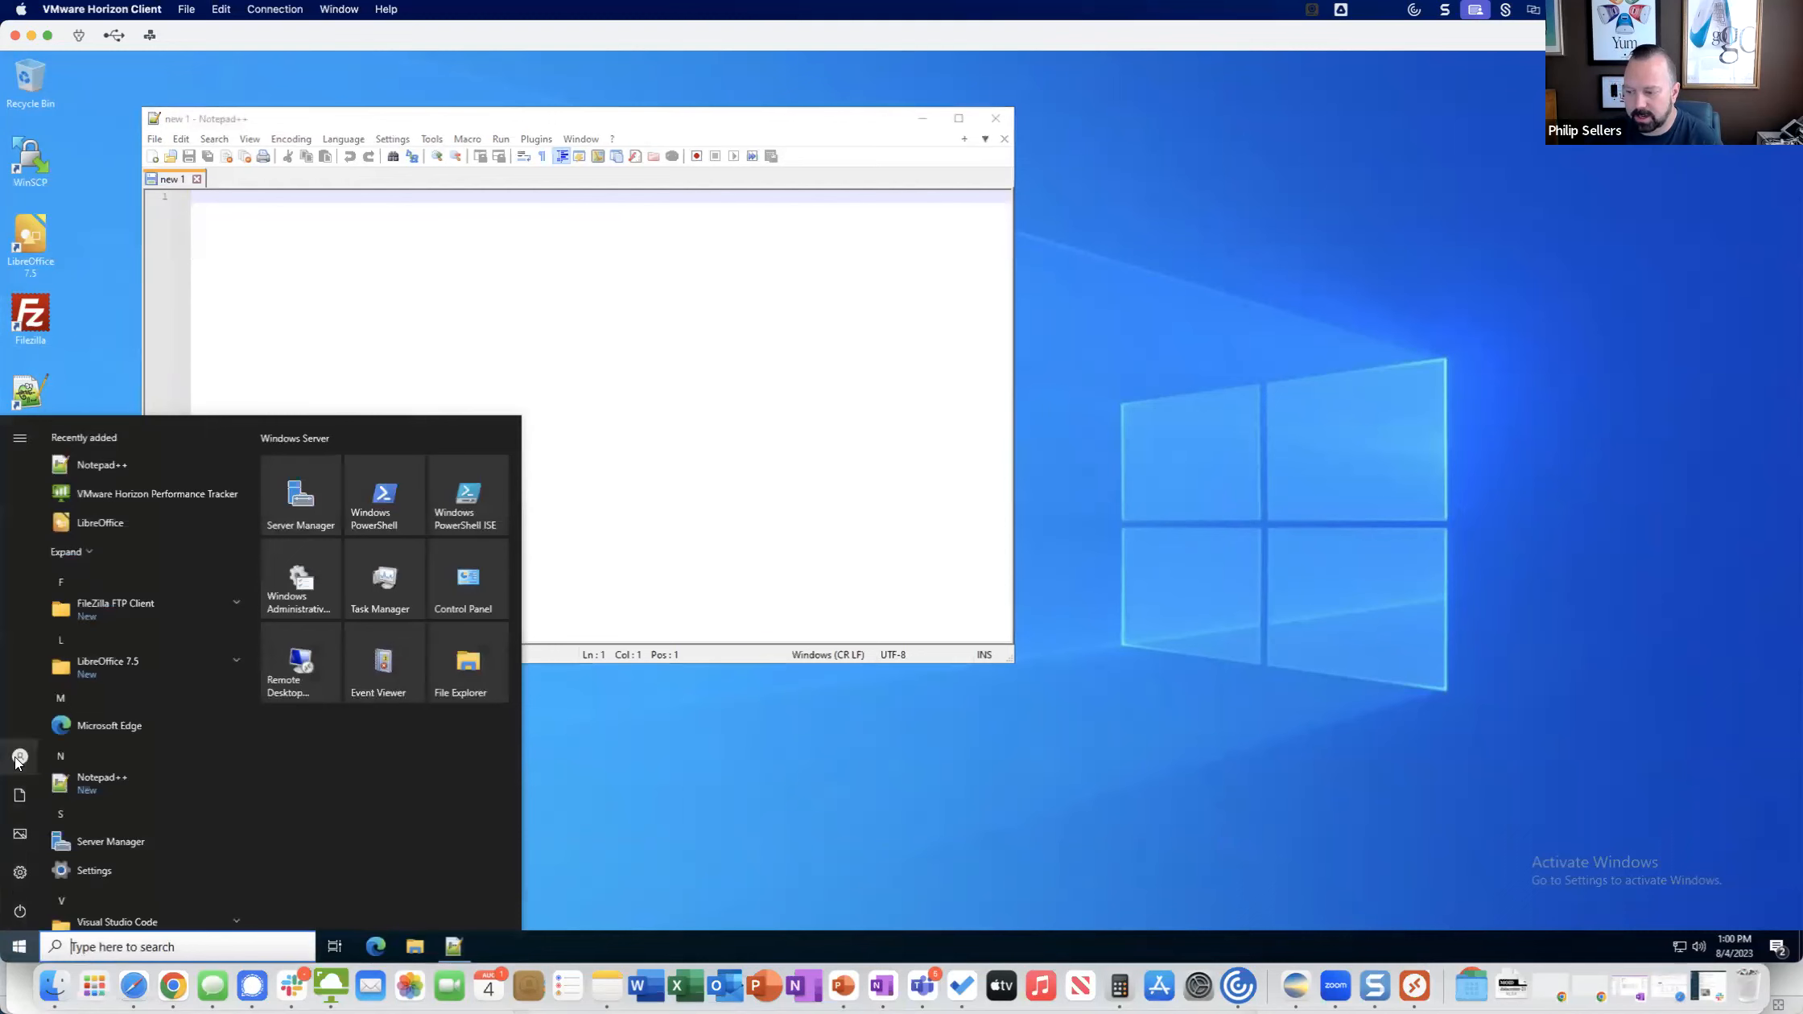
pyautogui.moveTo(21, 756)
pyautogui.click(44, 718)
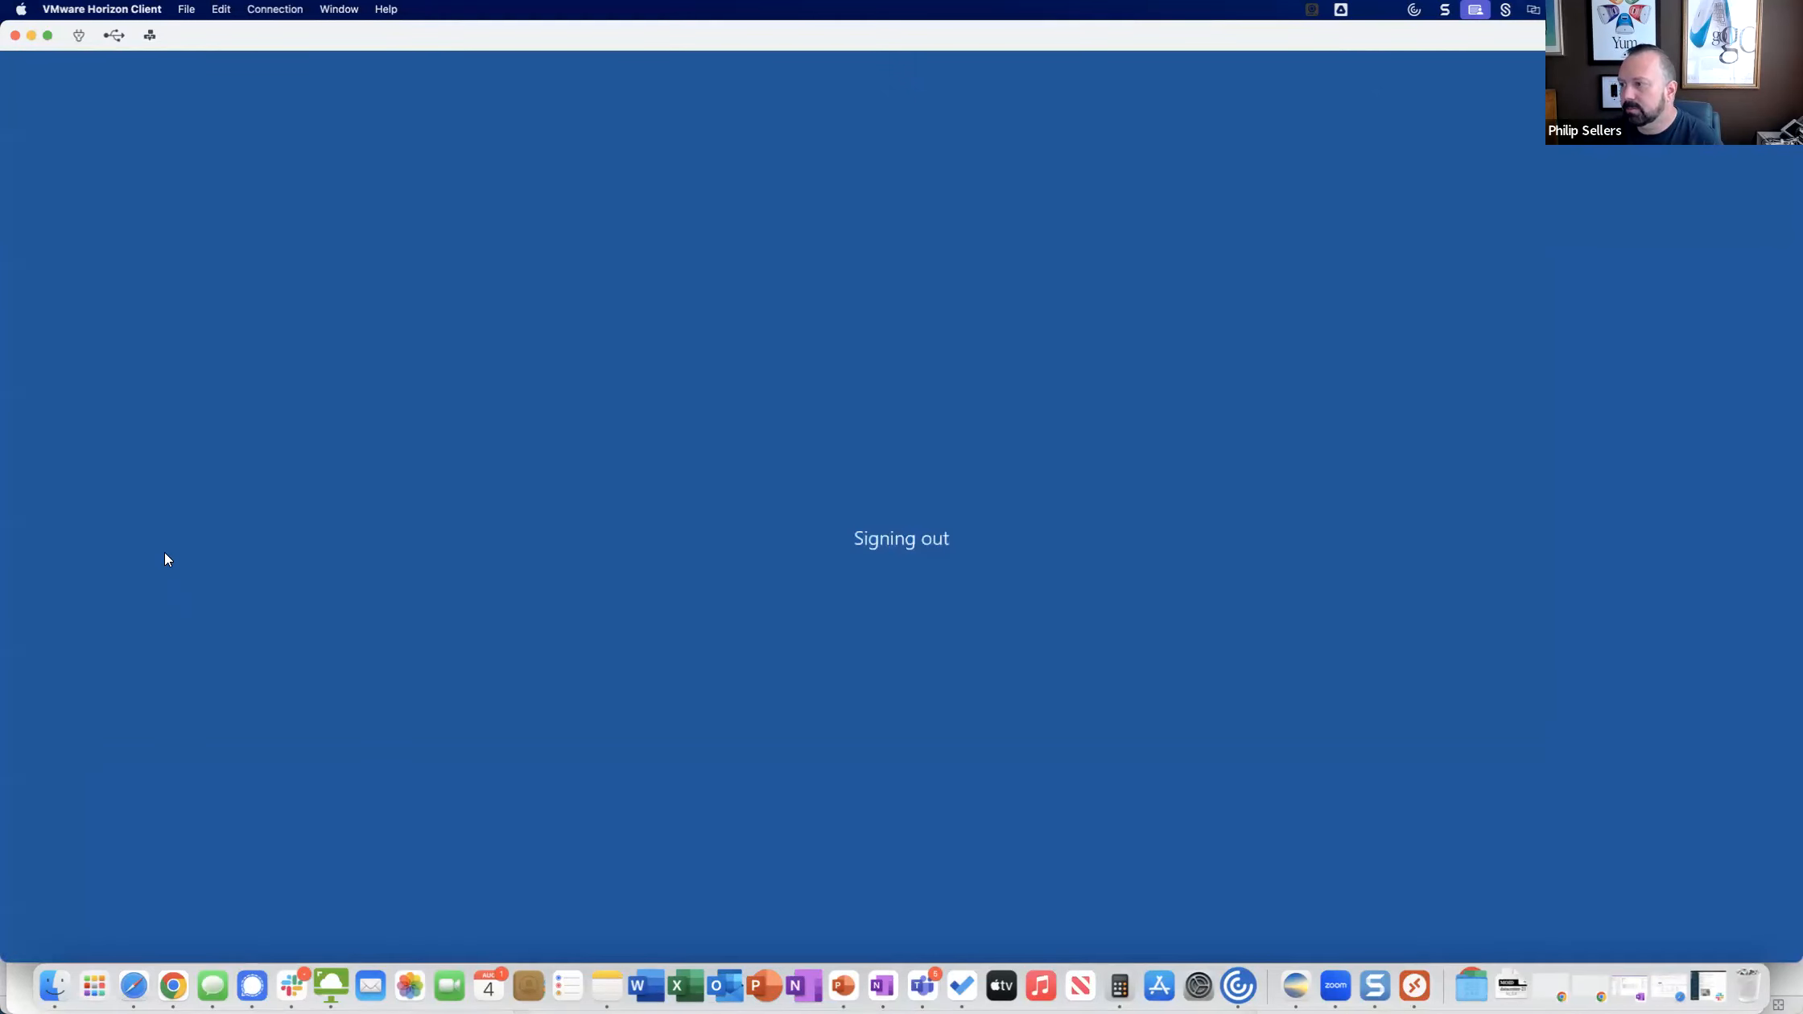
# In App Volumes Manager, open the Filezilla application's 3.66.0 package and set it as CURRENT.
pyautogui.click(212, 144)
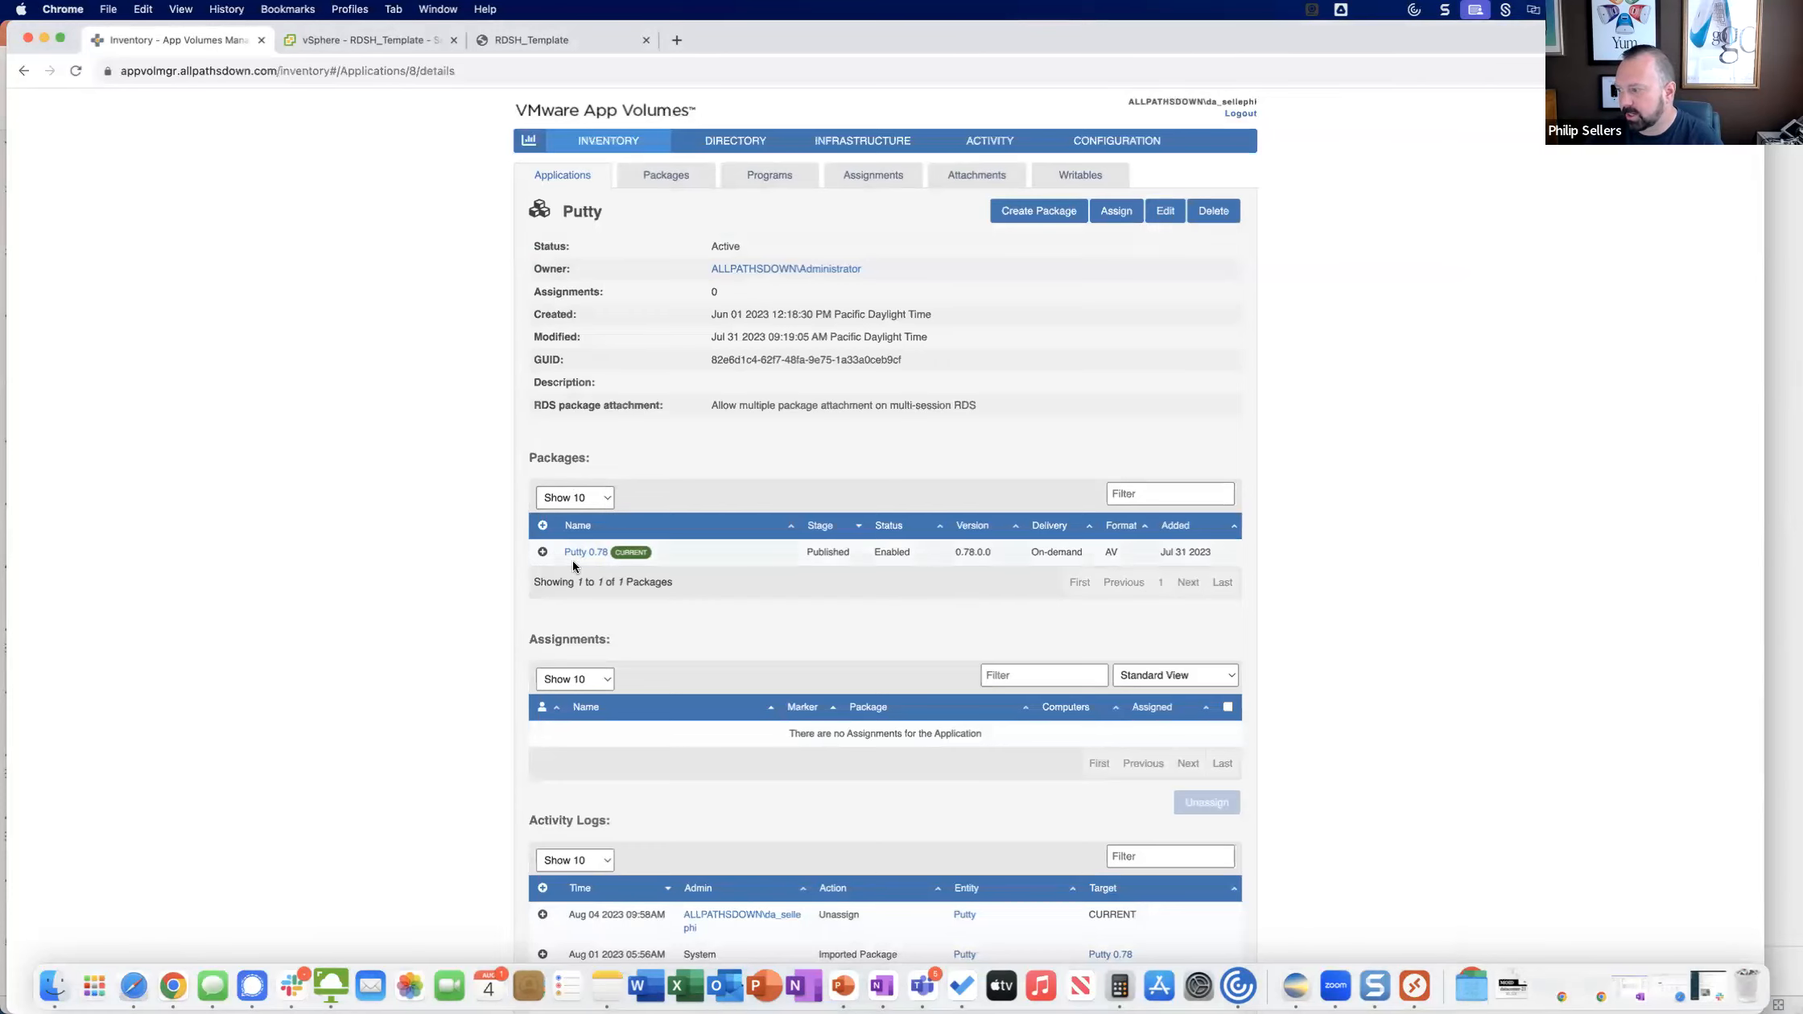
pyautogui.click(597, 177)
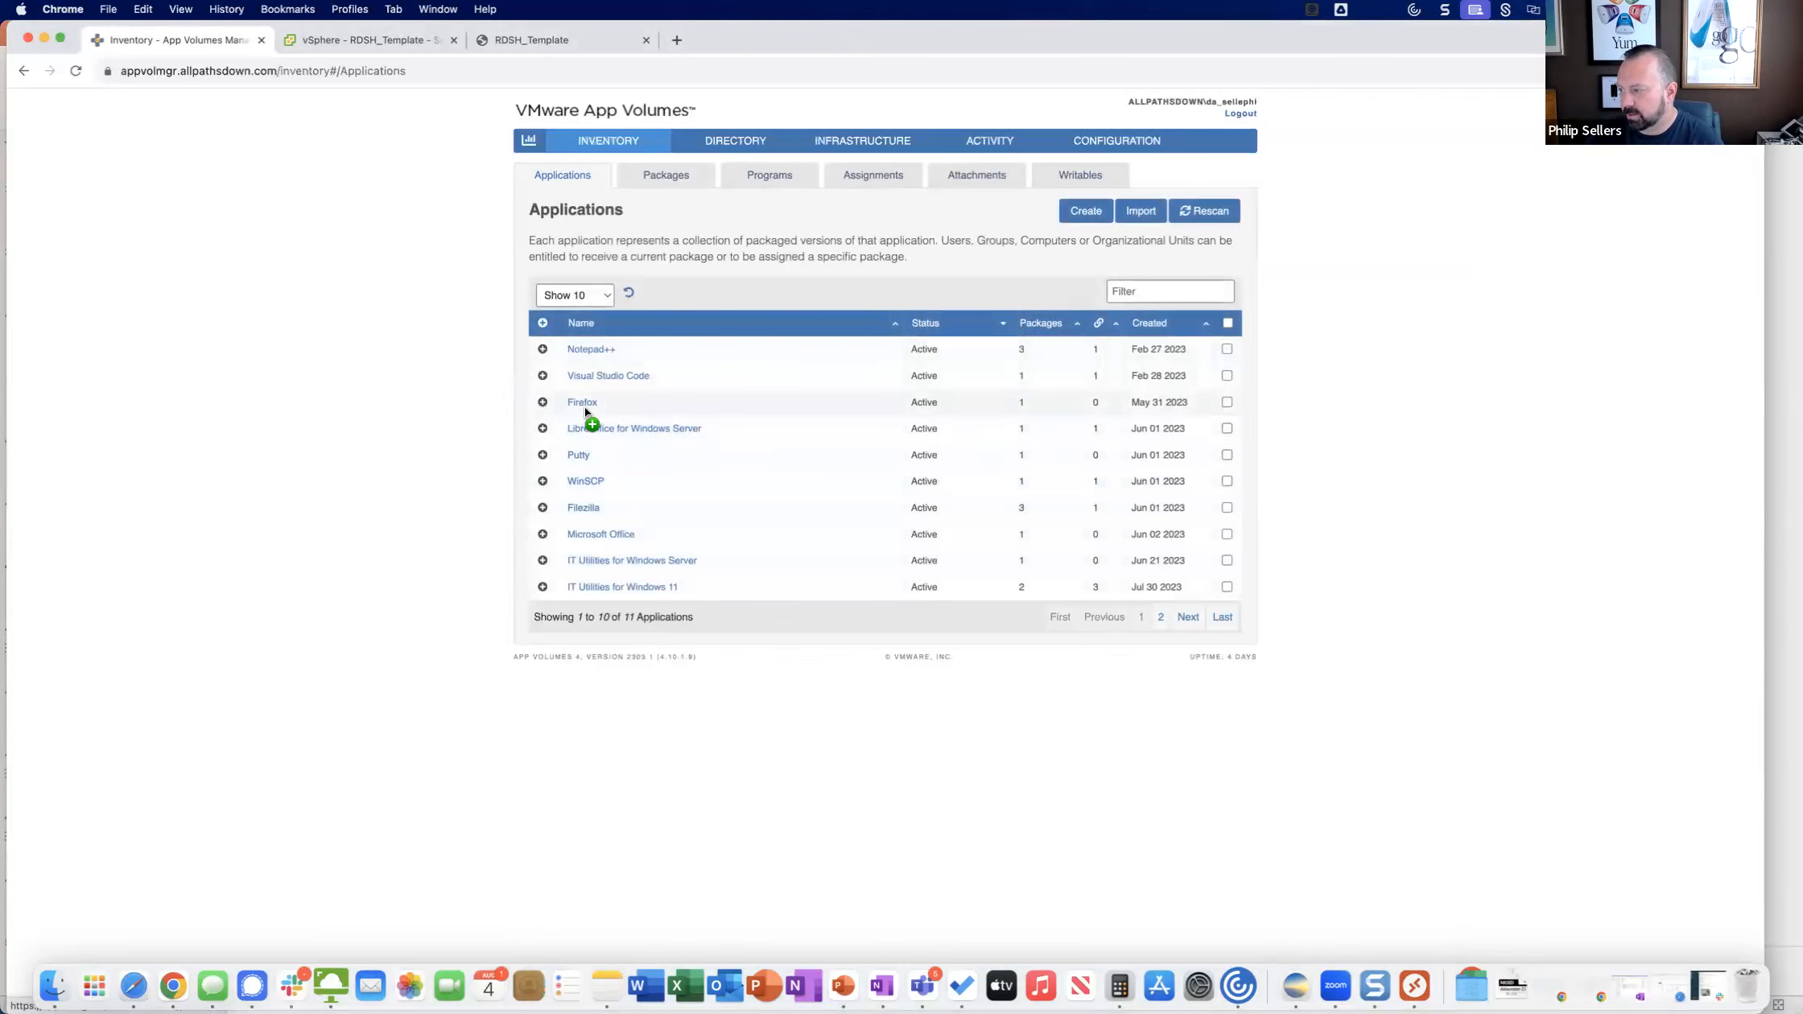
pyautogui.click(584, 507)
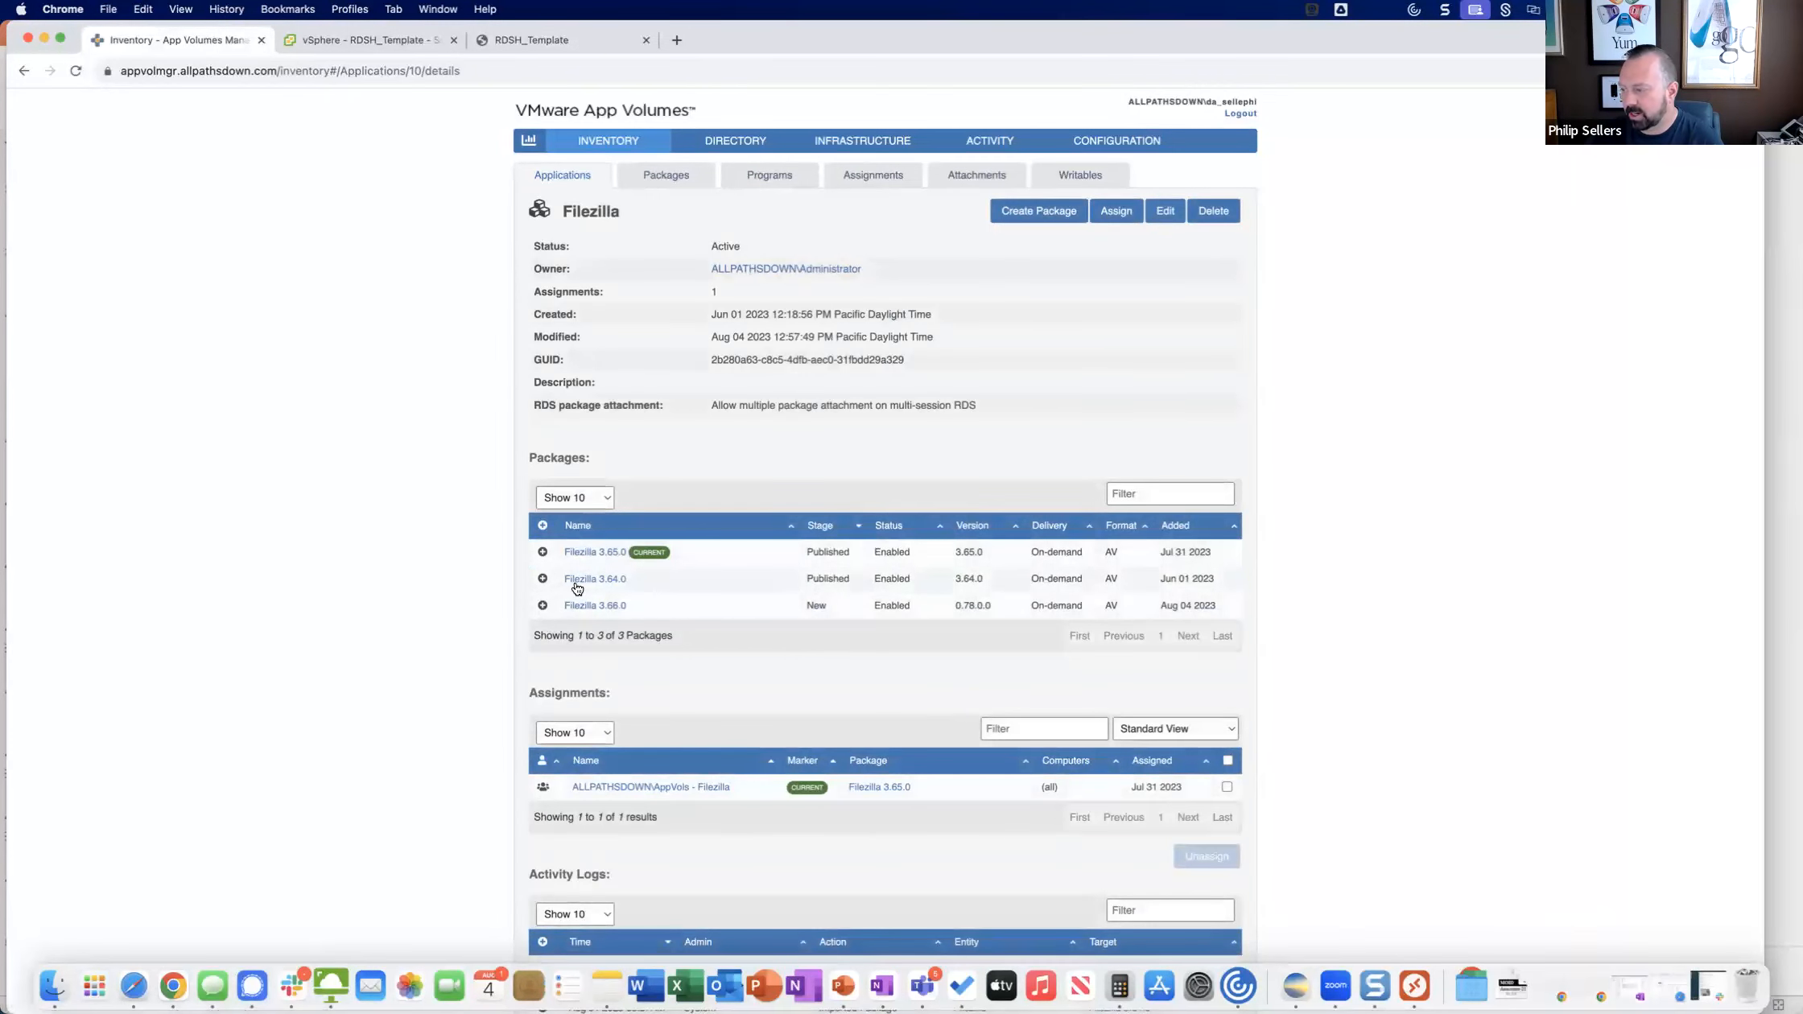
pyautogui.moveTo(608, 586)
pyautogui.mouseDown()
pyautogui.moveTo(597, 604)
pyautogui.moveTo(631, 607)
pyautogui.mouseUp()
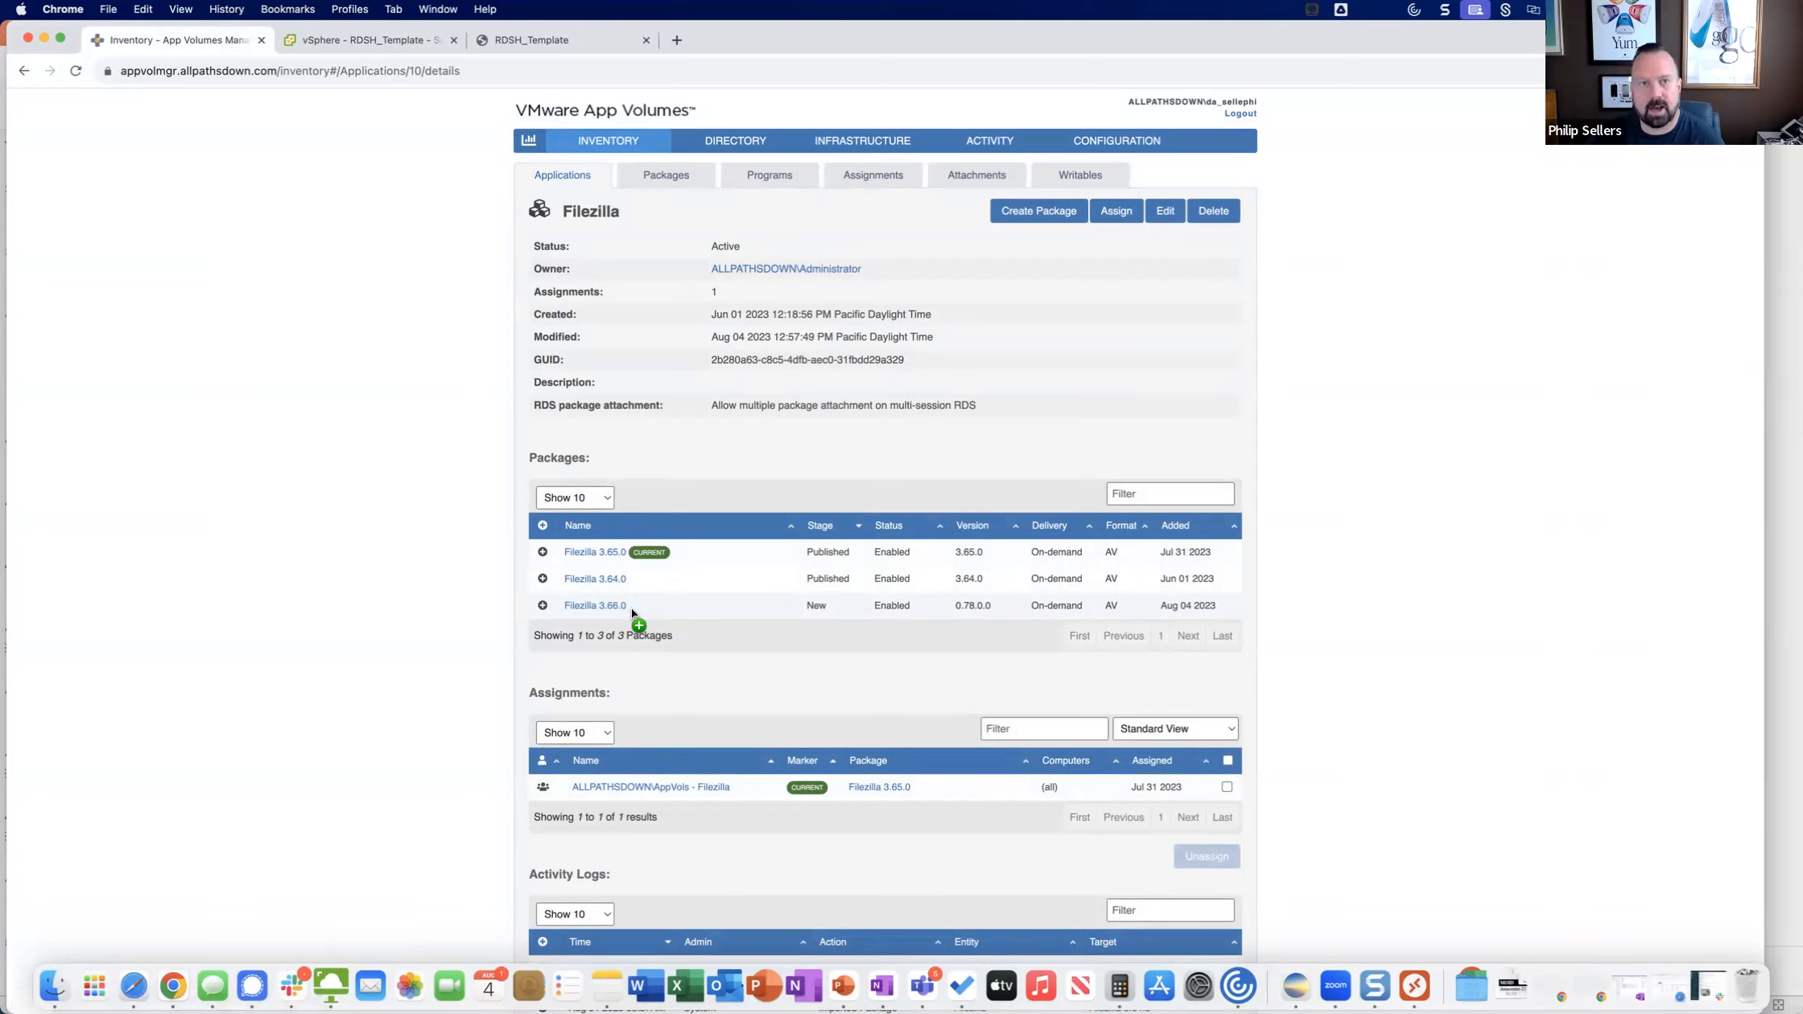
pyautogui.click(543, 606)
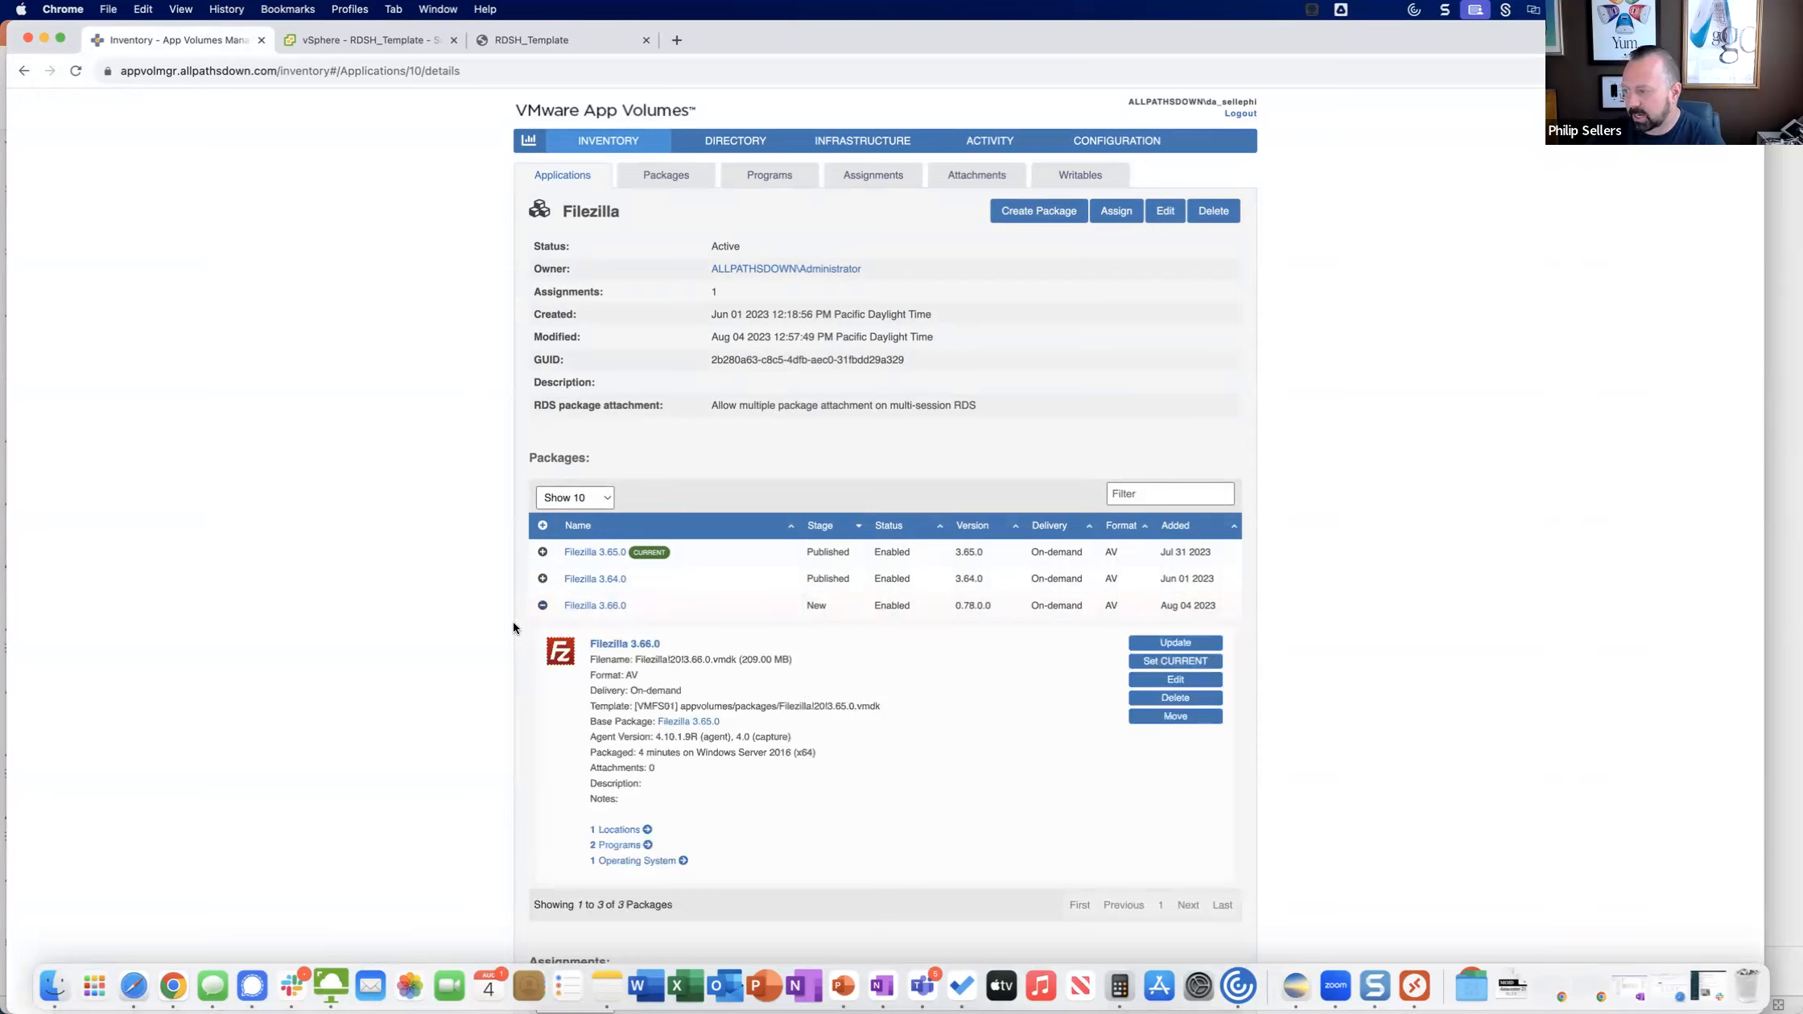
pyautogui.click(614, 644)
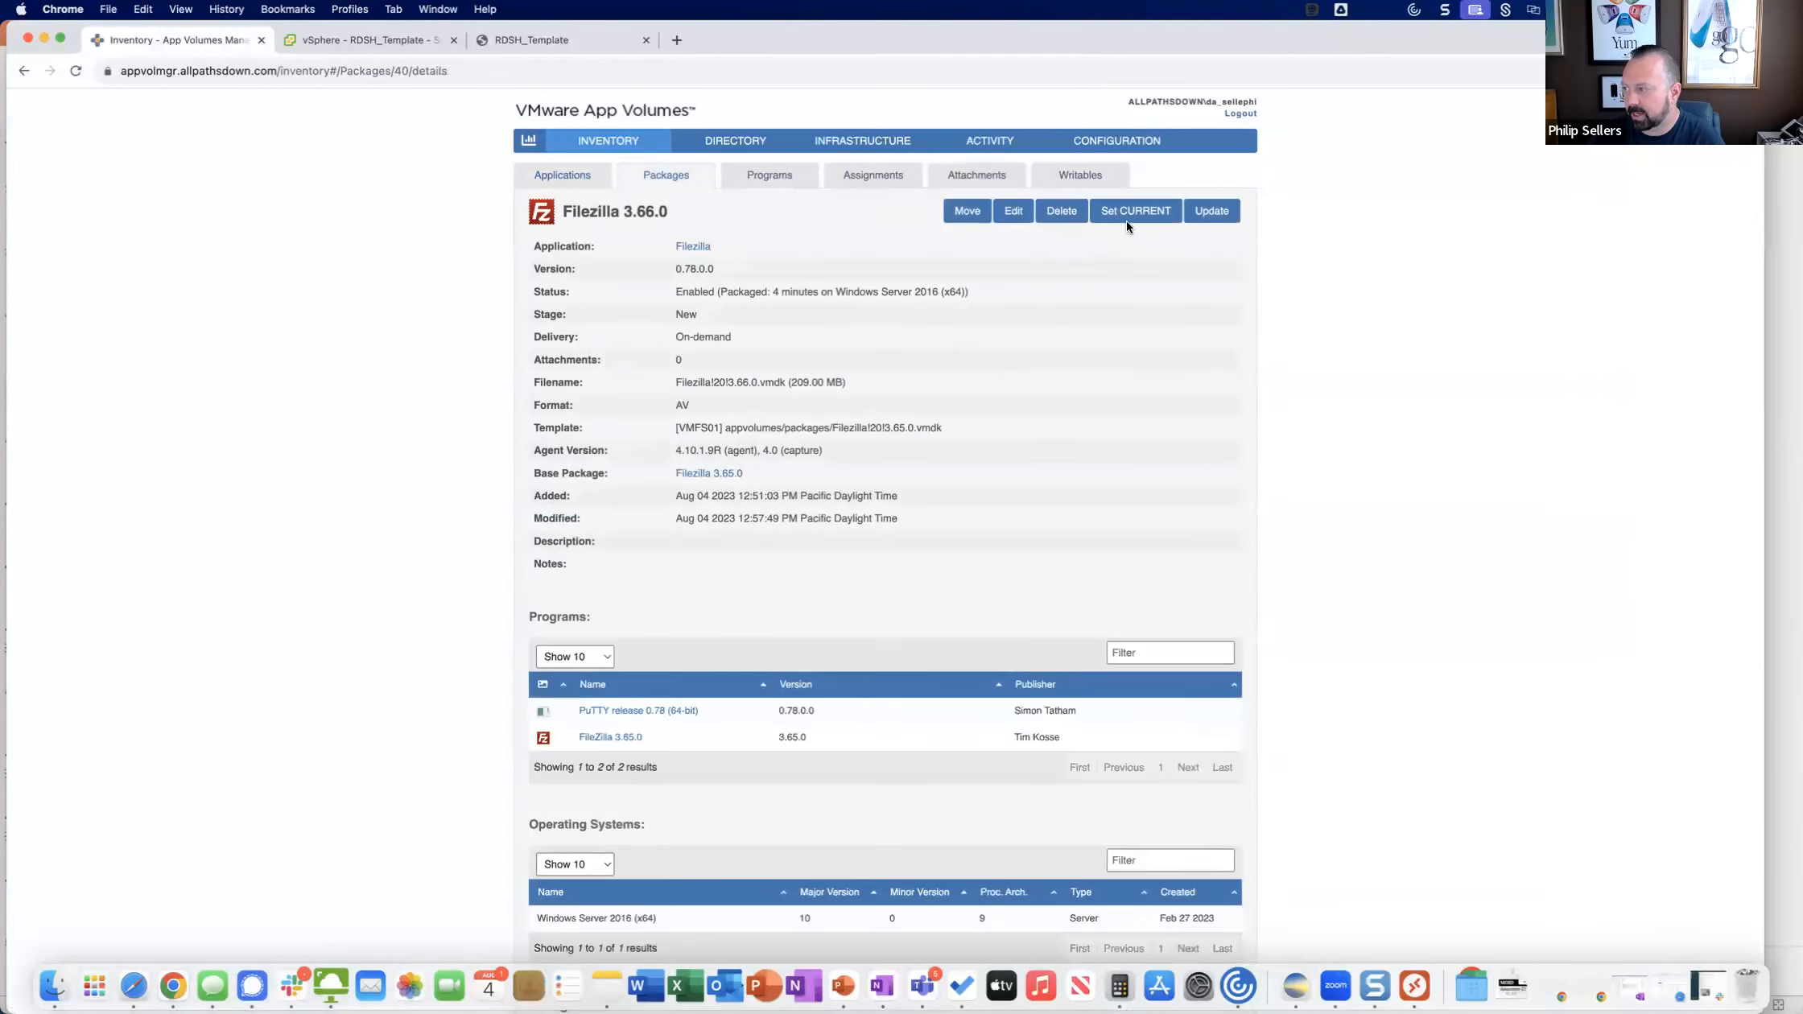
pyautogui.click(1131, 211)
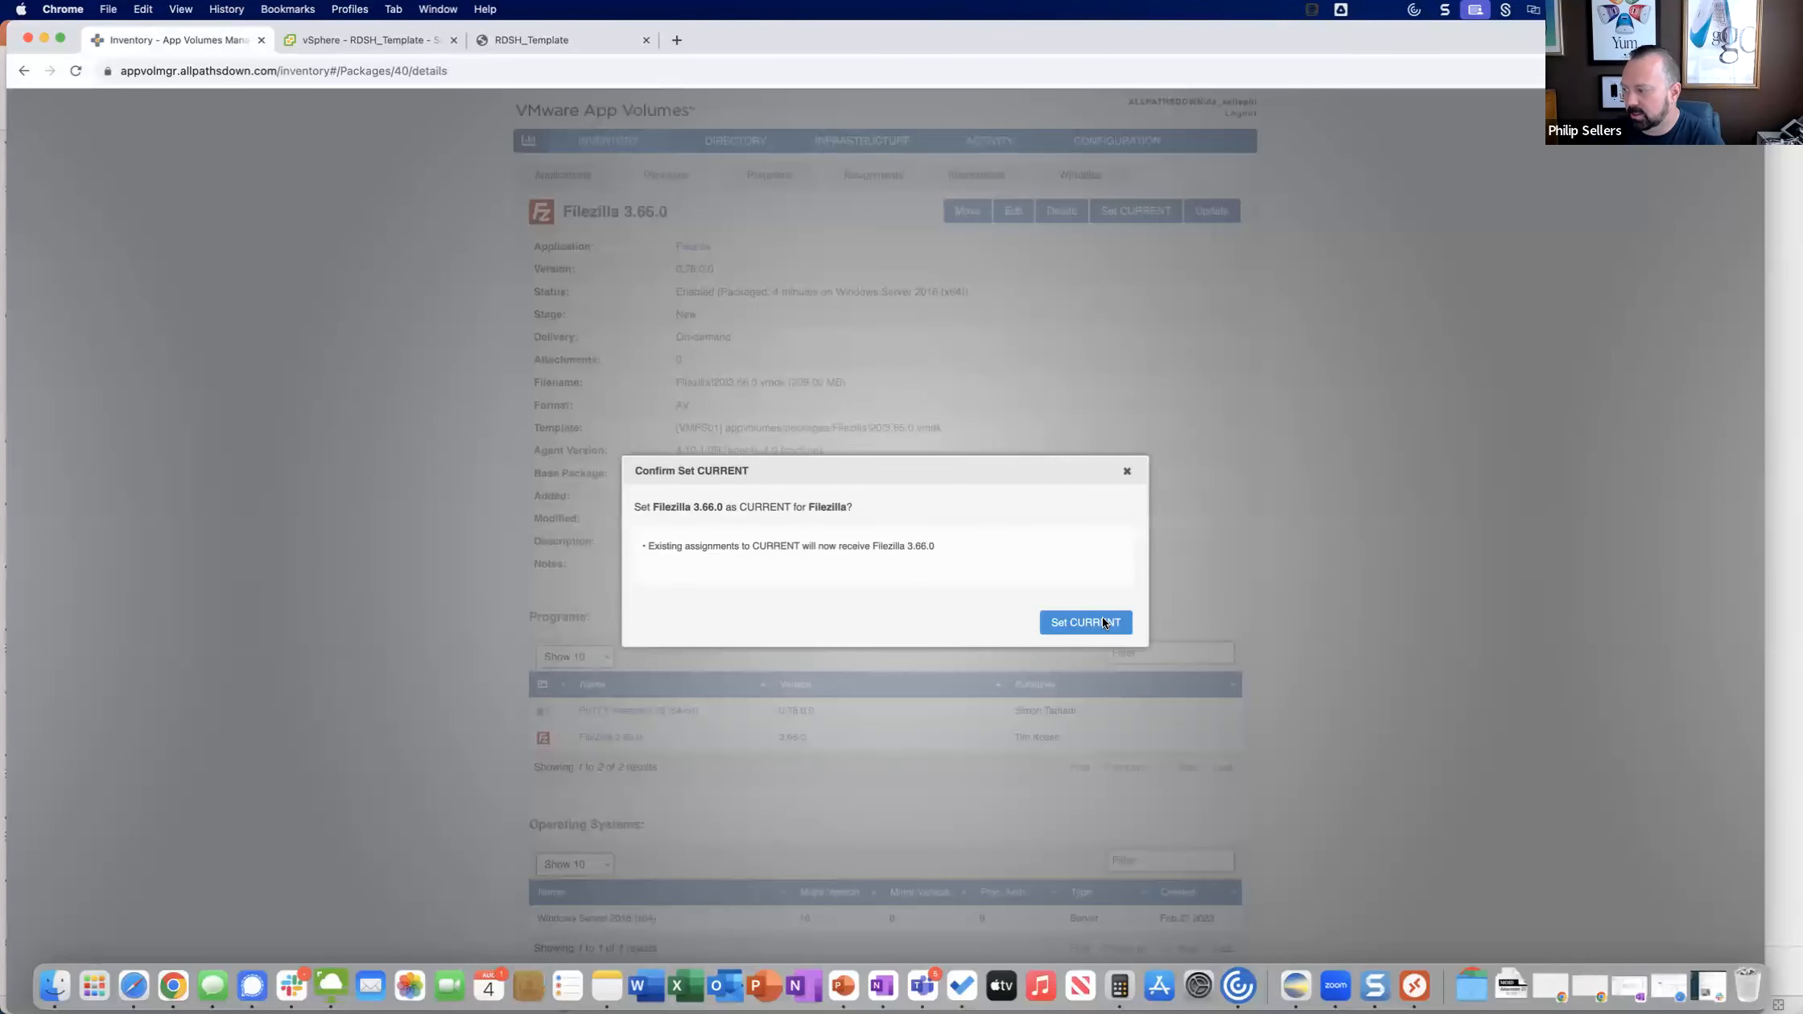
pyautogui.click(1101, 619)
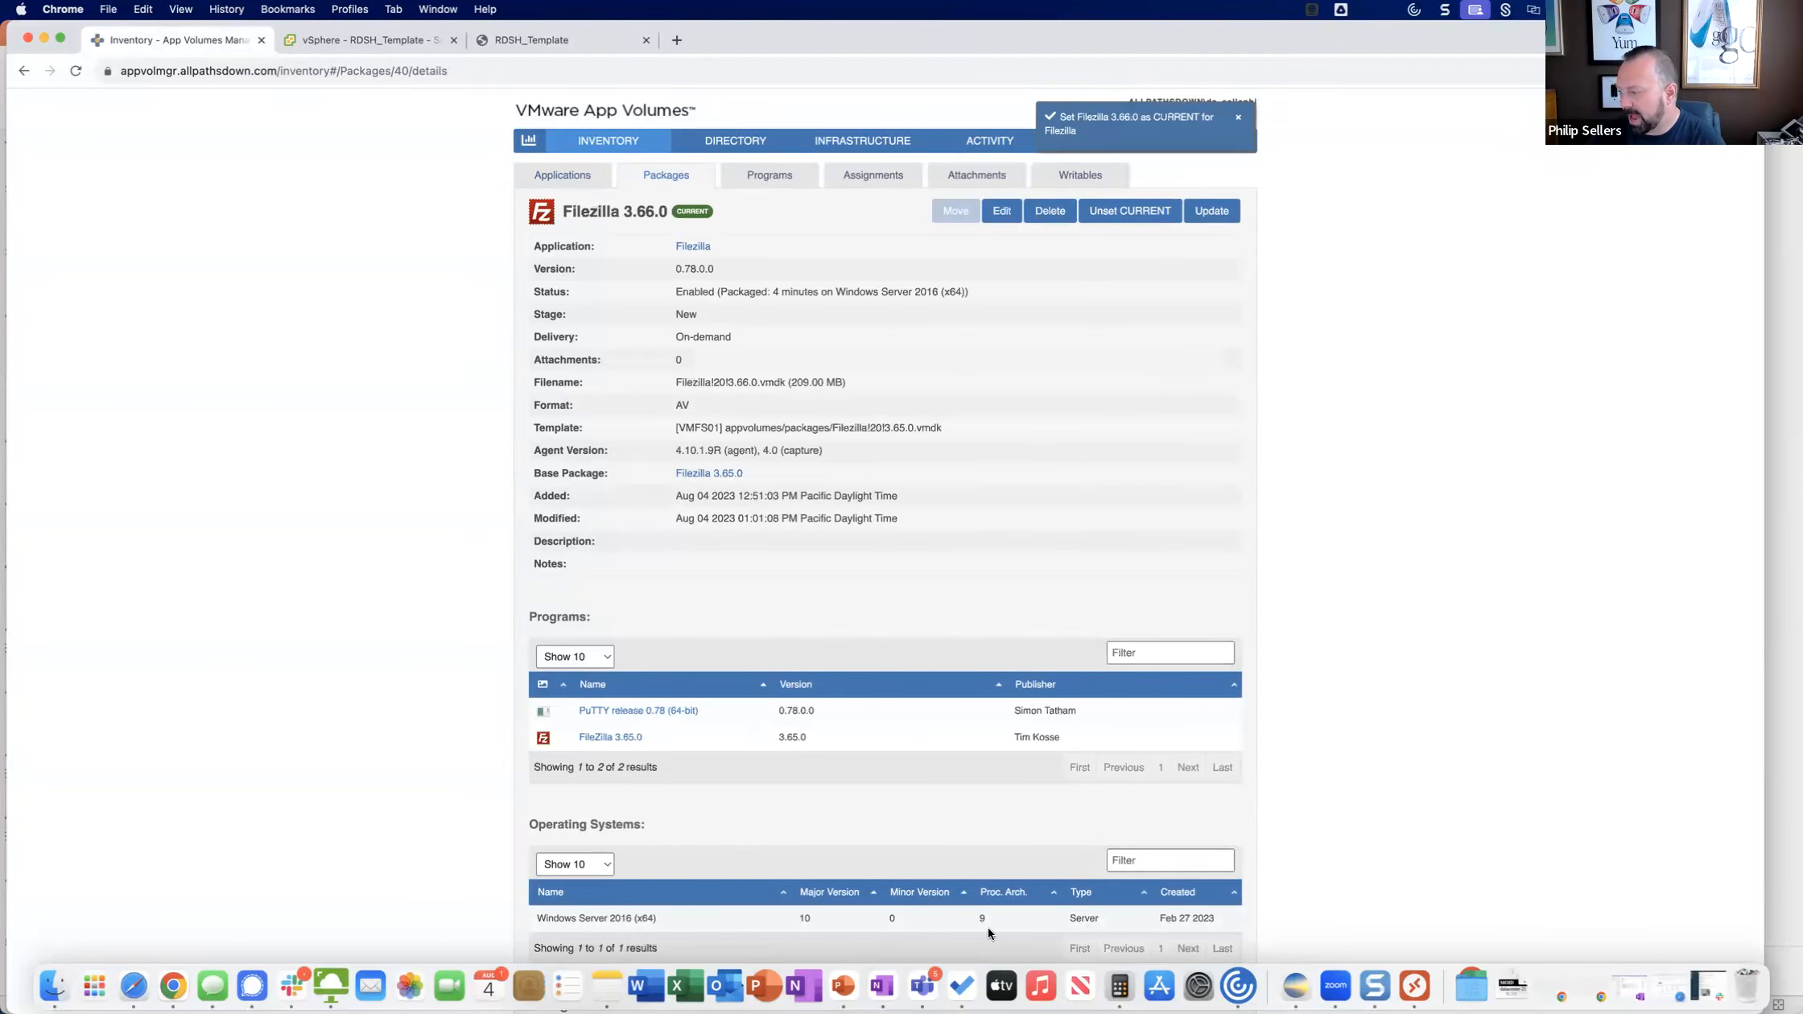
# Relaunch Demo Desktop from VMware Horizon Client to check the desktop for the Putty shortcut.
pyautogui.click(331, 984)
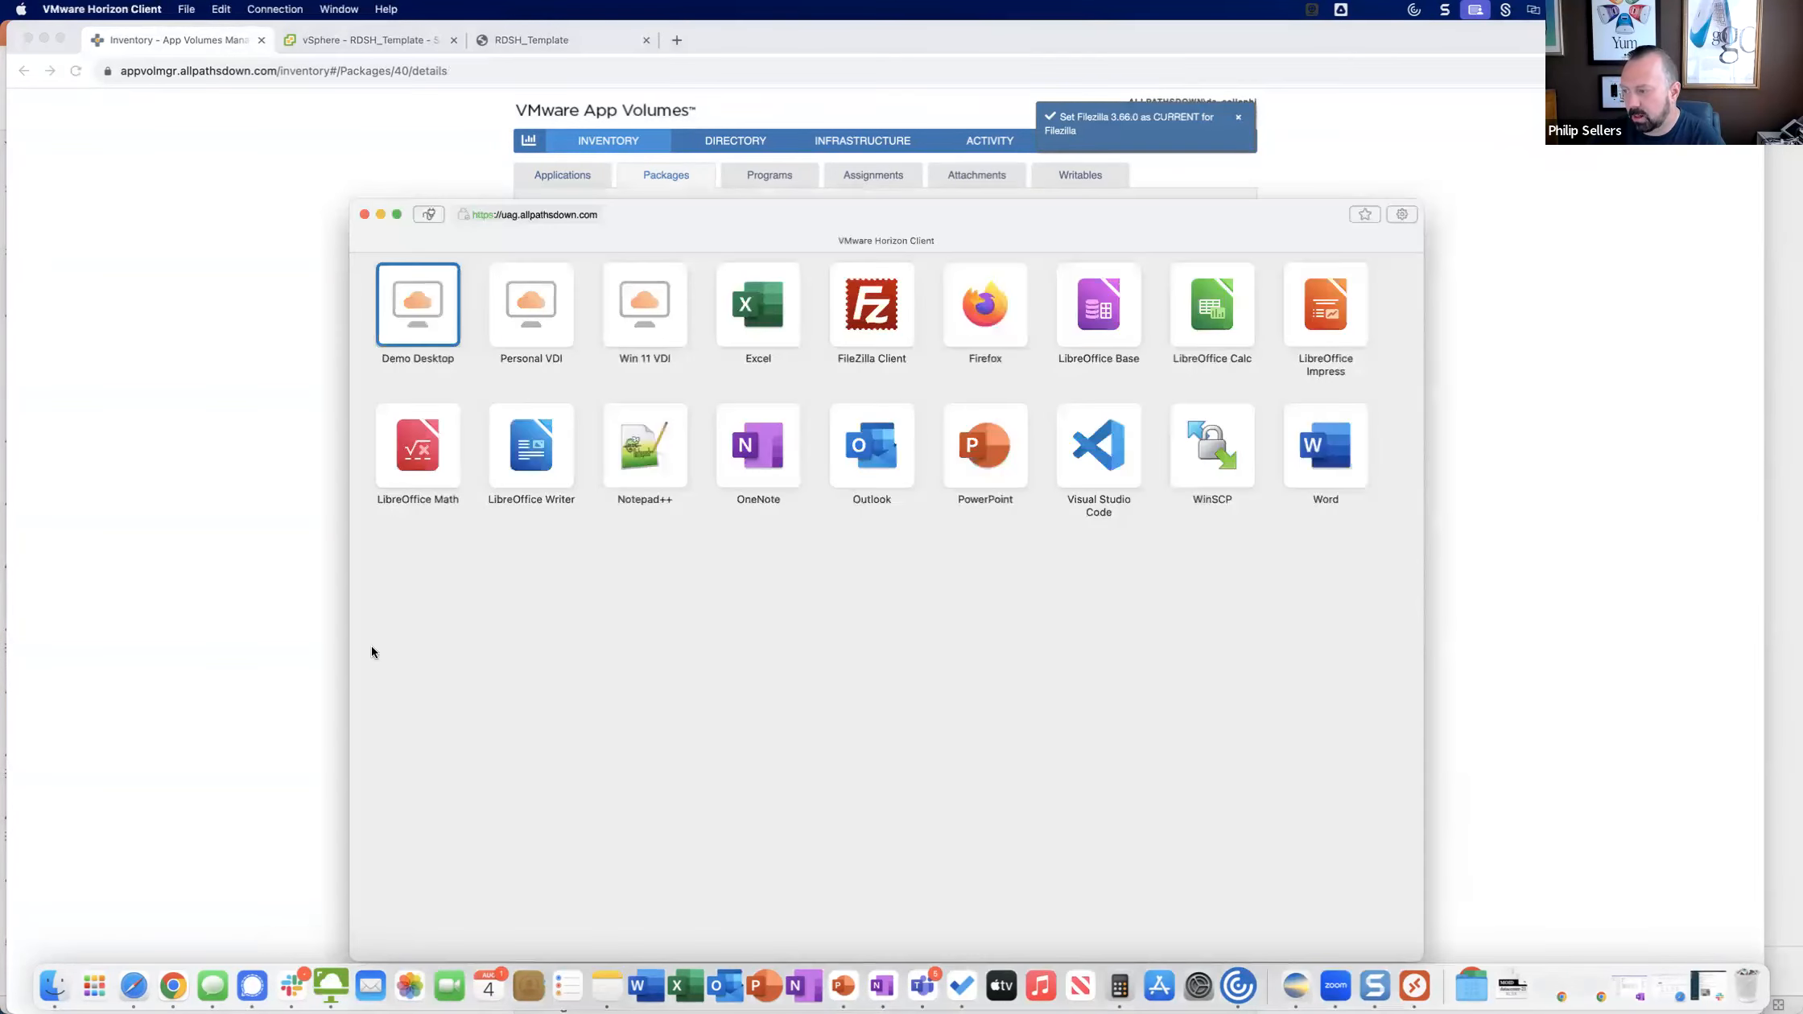
pyautogui.doubleClick(415, 317)
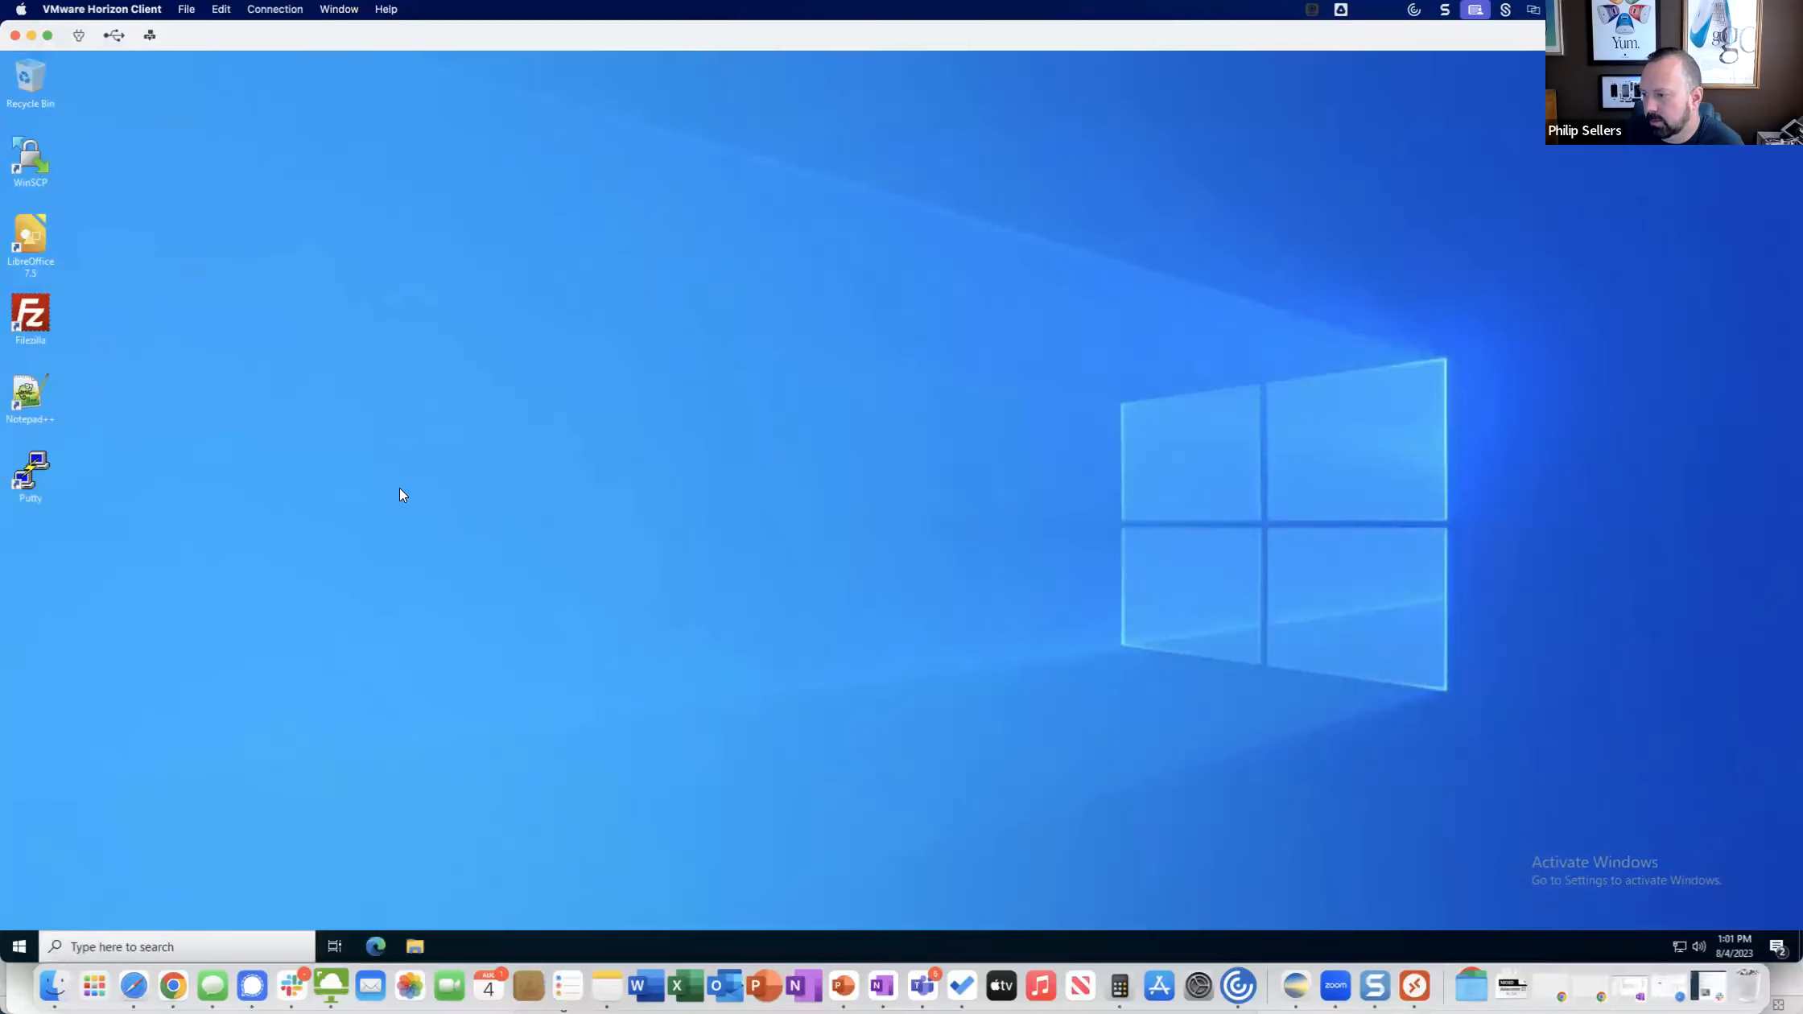
# Launch Putty and Filezilla from their desktop shortcuts, dismissing the FileZilla welcome message and shrinking its window to uncover PuTTY Configuration.
pyautogui.doubleClick(33, 477)
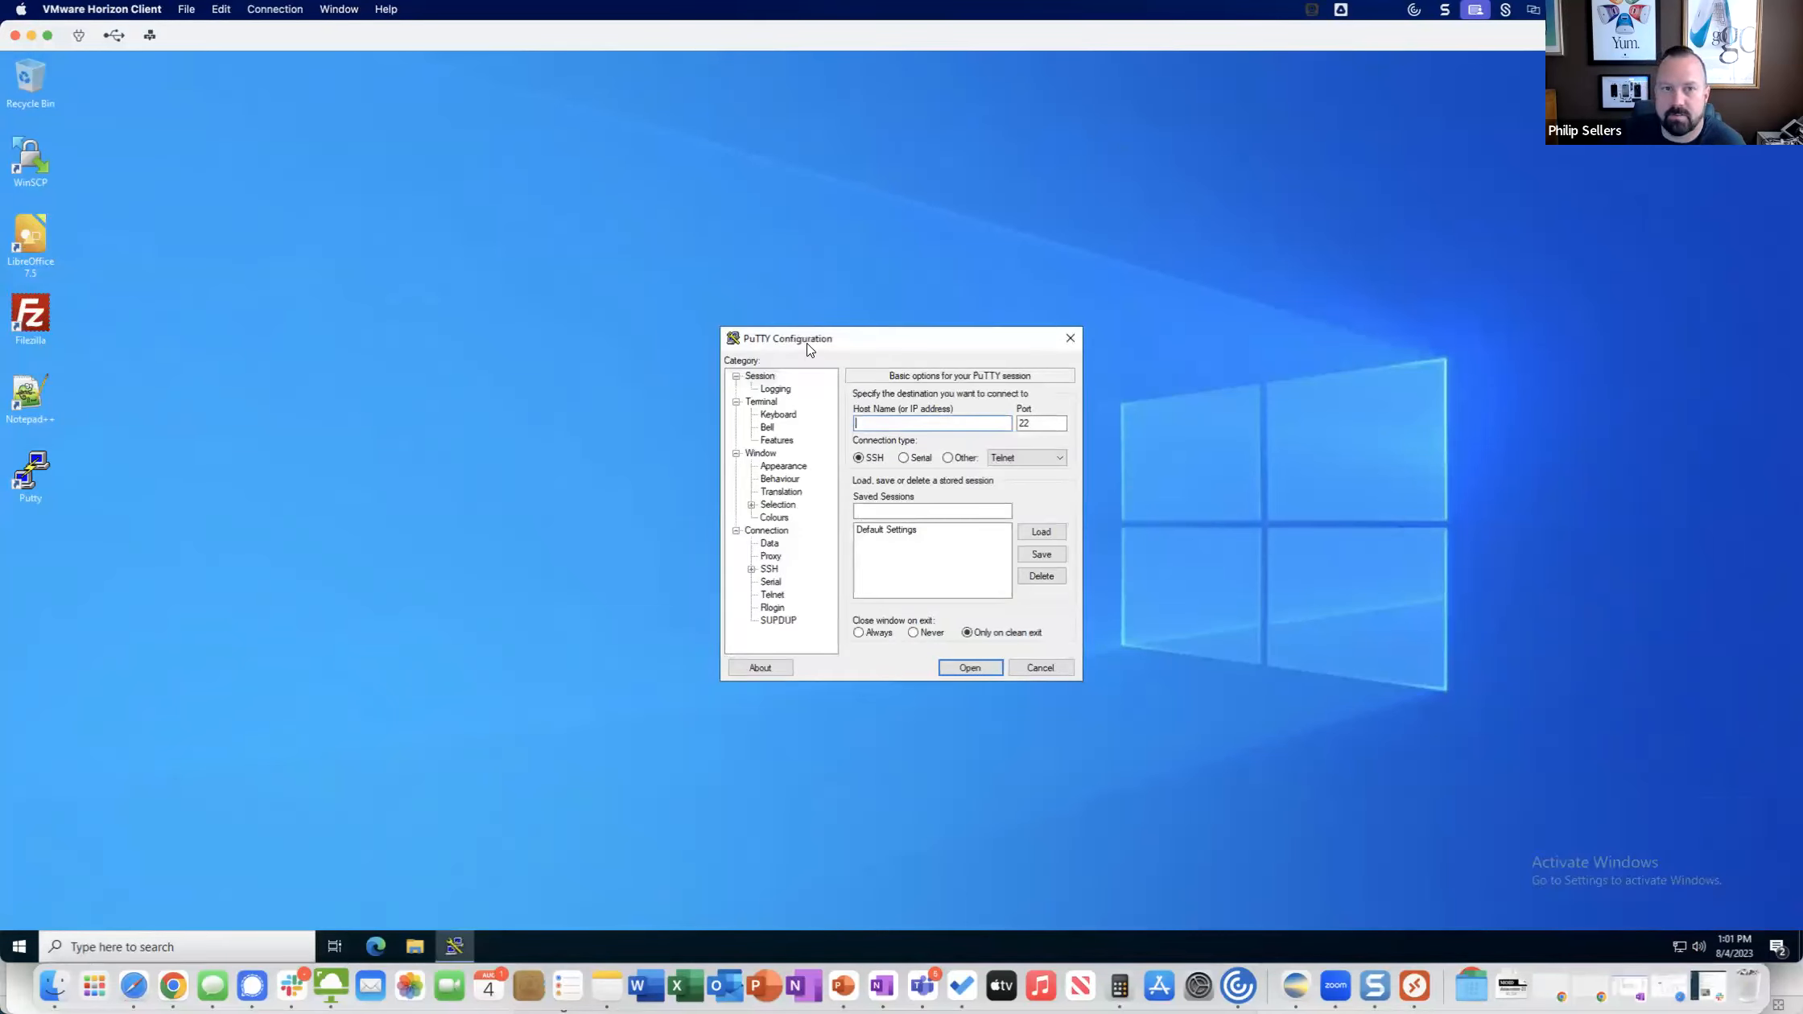
pyautogui.click(39, 323)
pyautogui.doubleClick(38, 323)
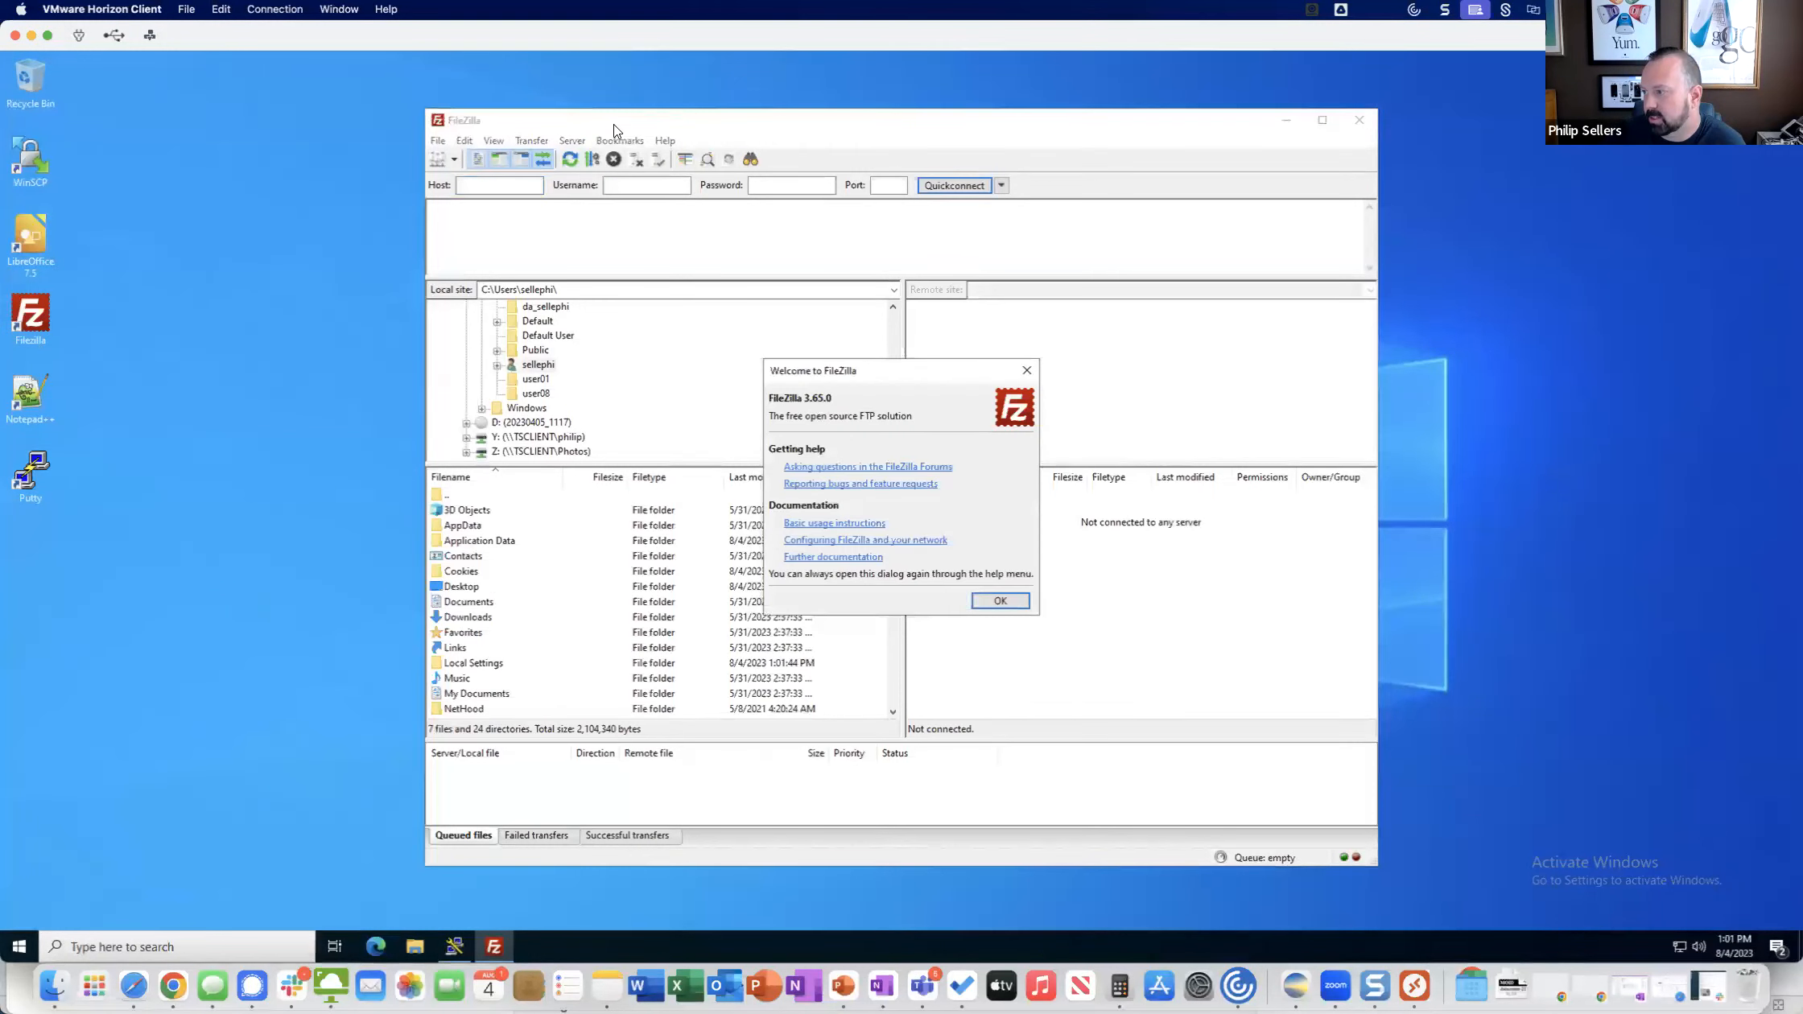
pyautogui.click(997, 603)
pyautogui.moveTo(700, 131); pyautogui.dragTo(489, 103)
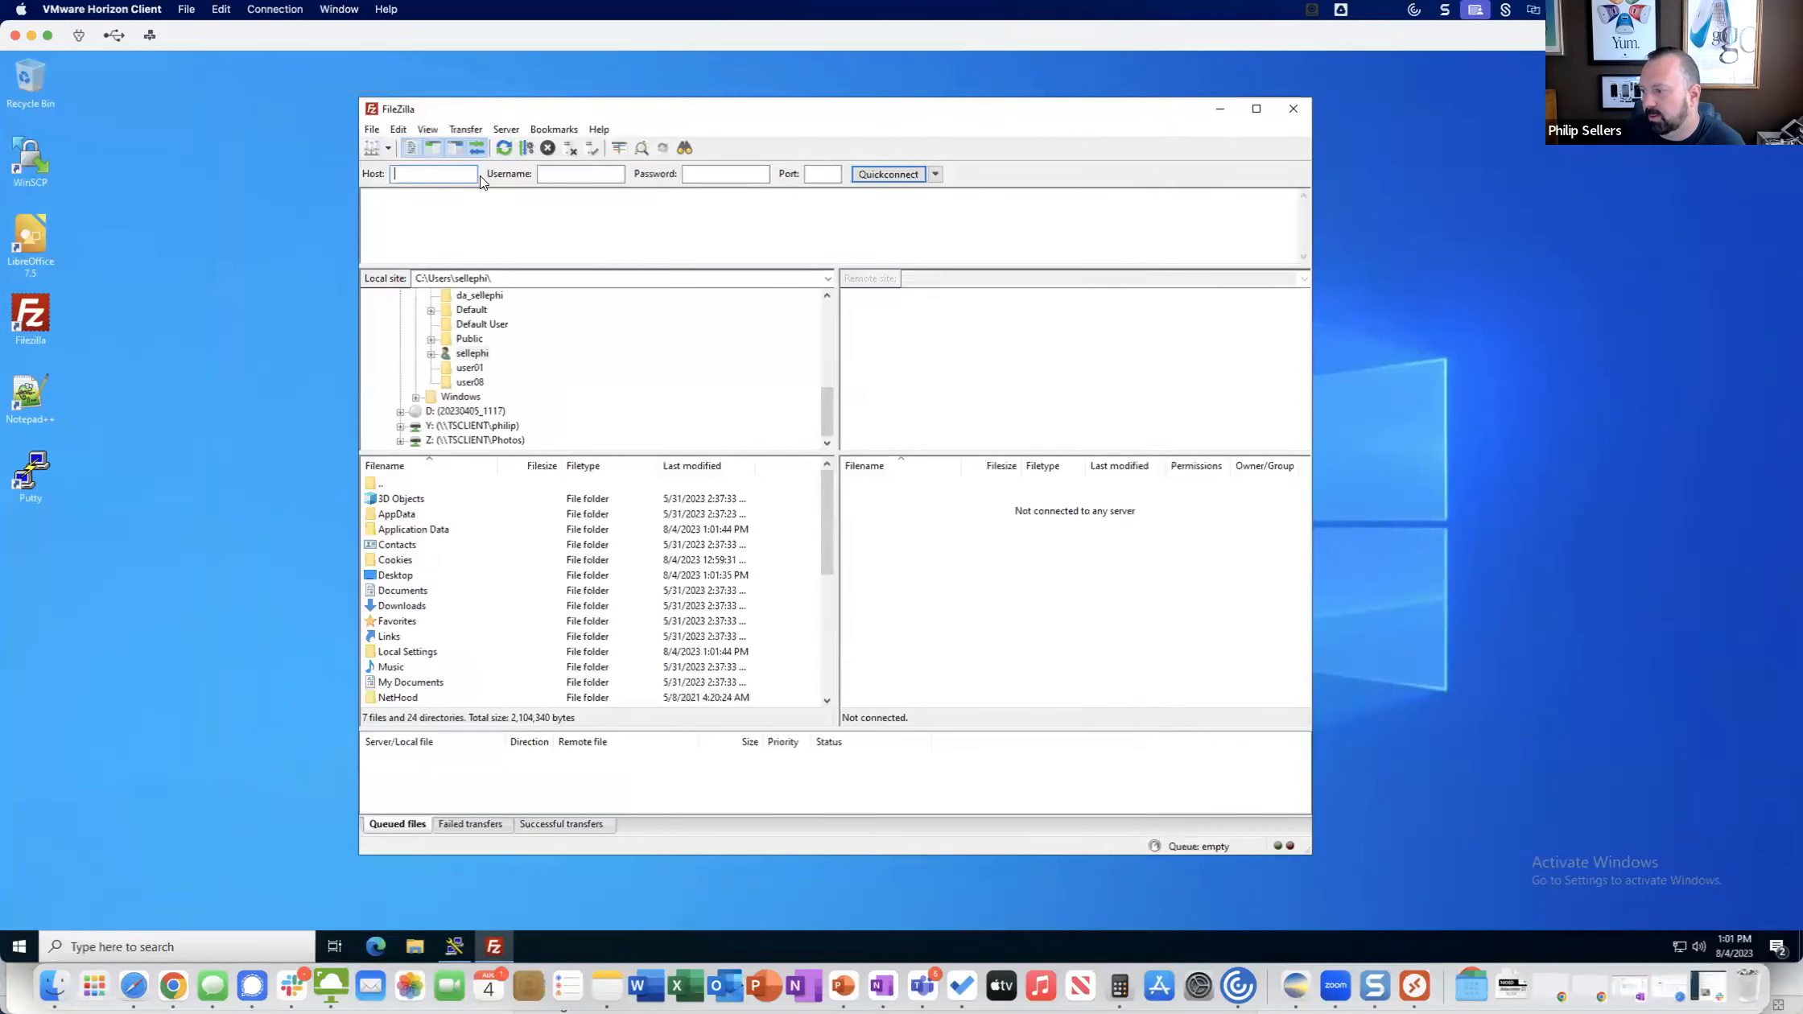
pyautogui.moveTo(1145, 447); pyautogui.dragTo(880, 447)
# Launch Notepad++ from its desktop shortcut to check that it runs, and close the Notepad++, FileZilla and PuTTY windows.
pyautogui.click(32, 394)
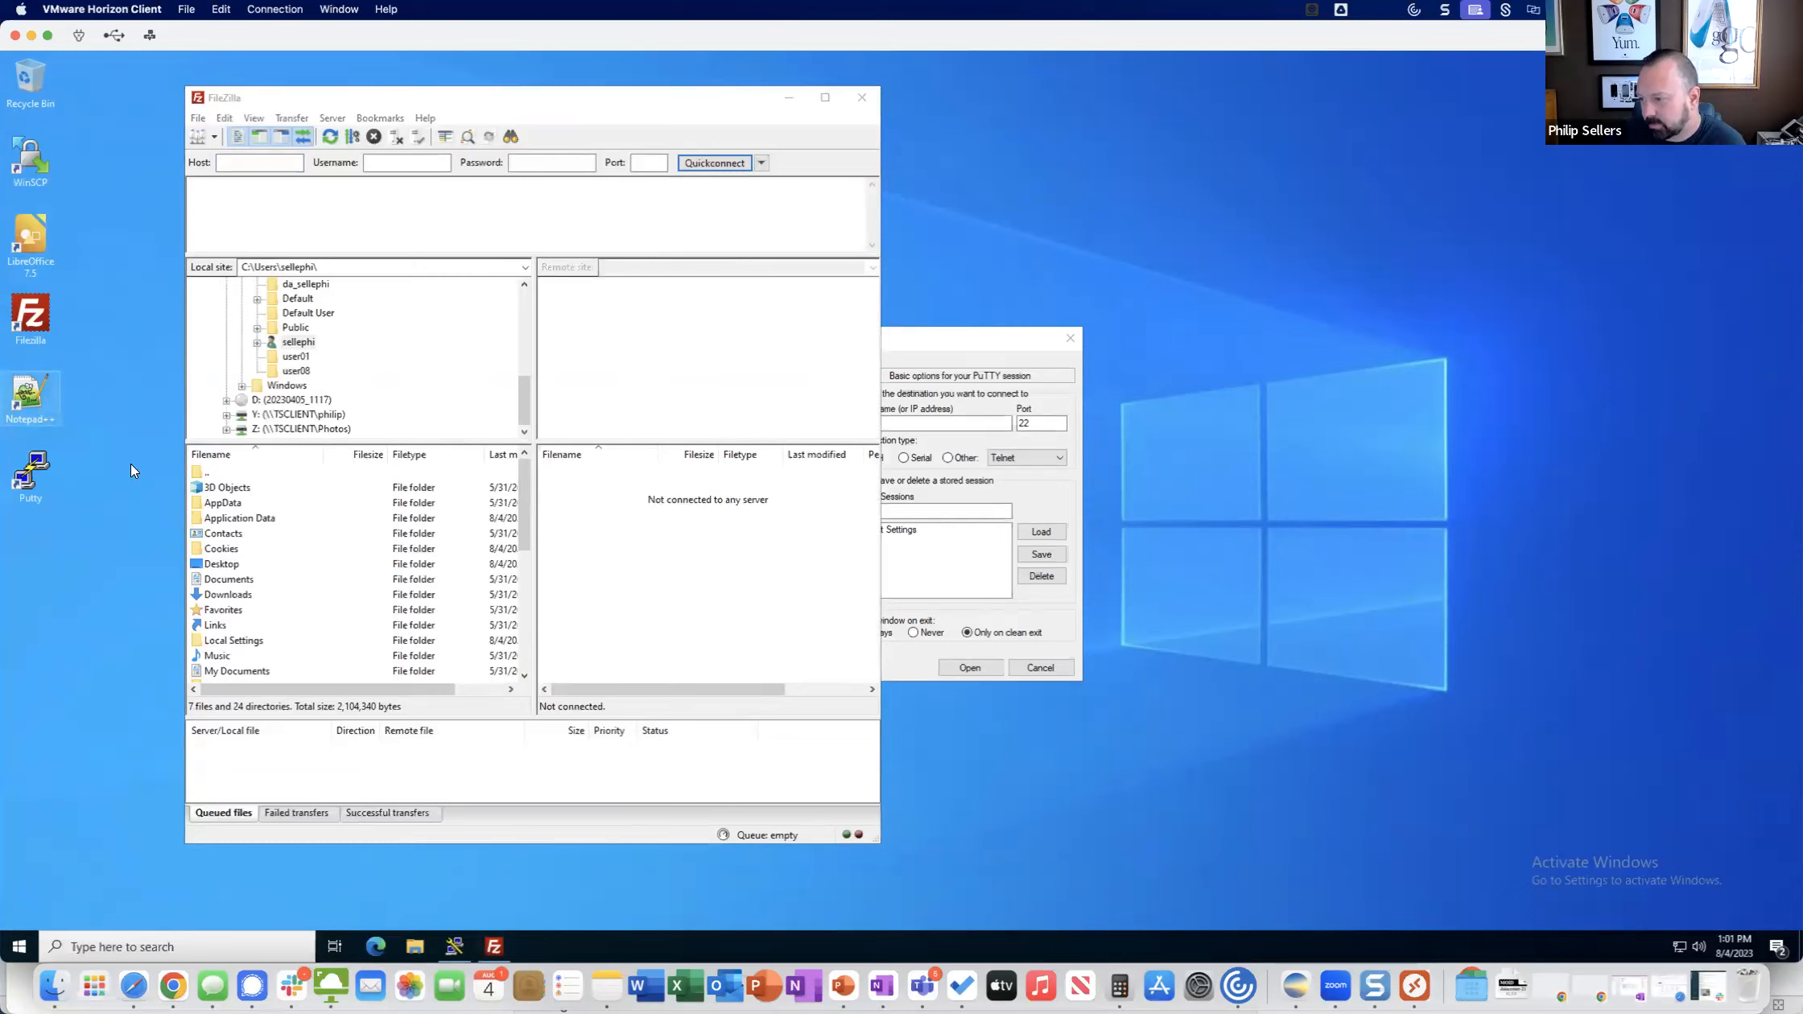
pyautogui.doubleClick(31, 396)
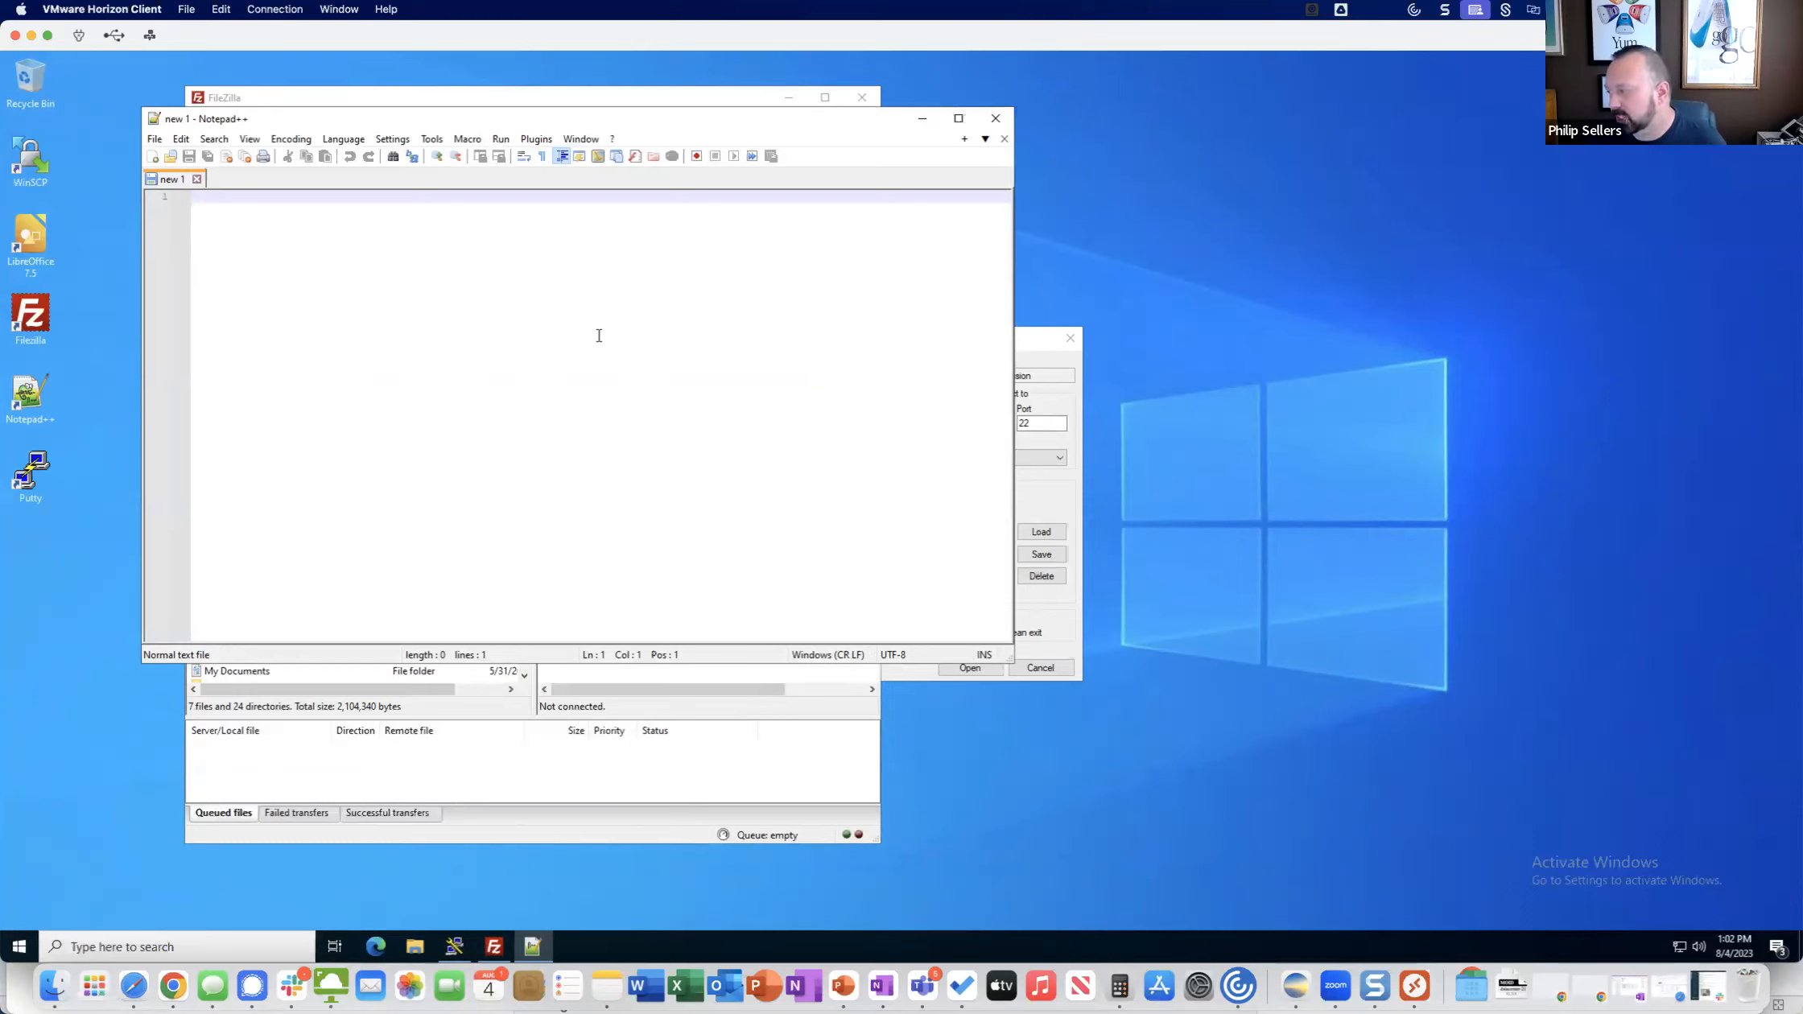
pyautogui.click(994, 119)
pyautogui.click(862, 98)
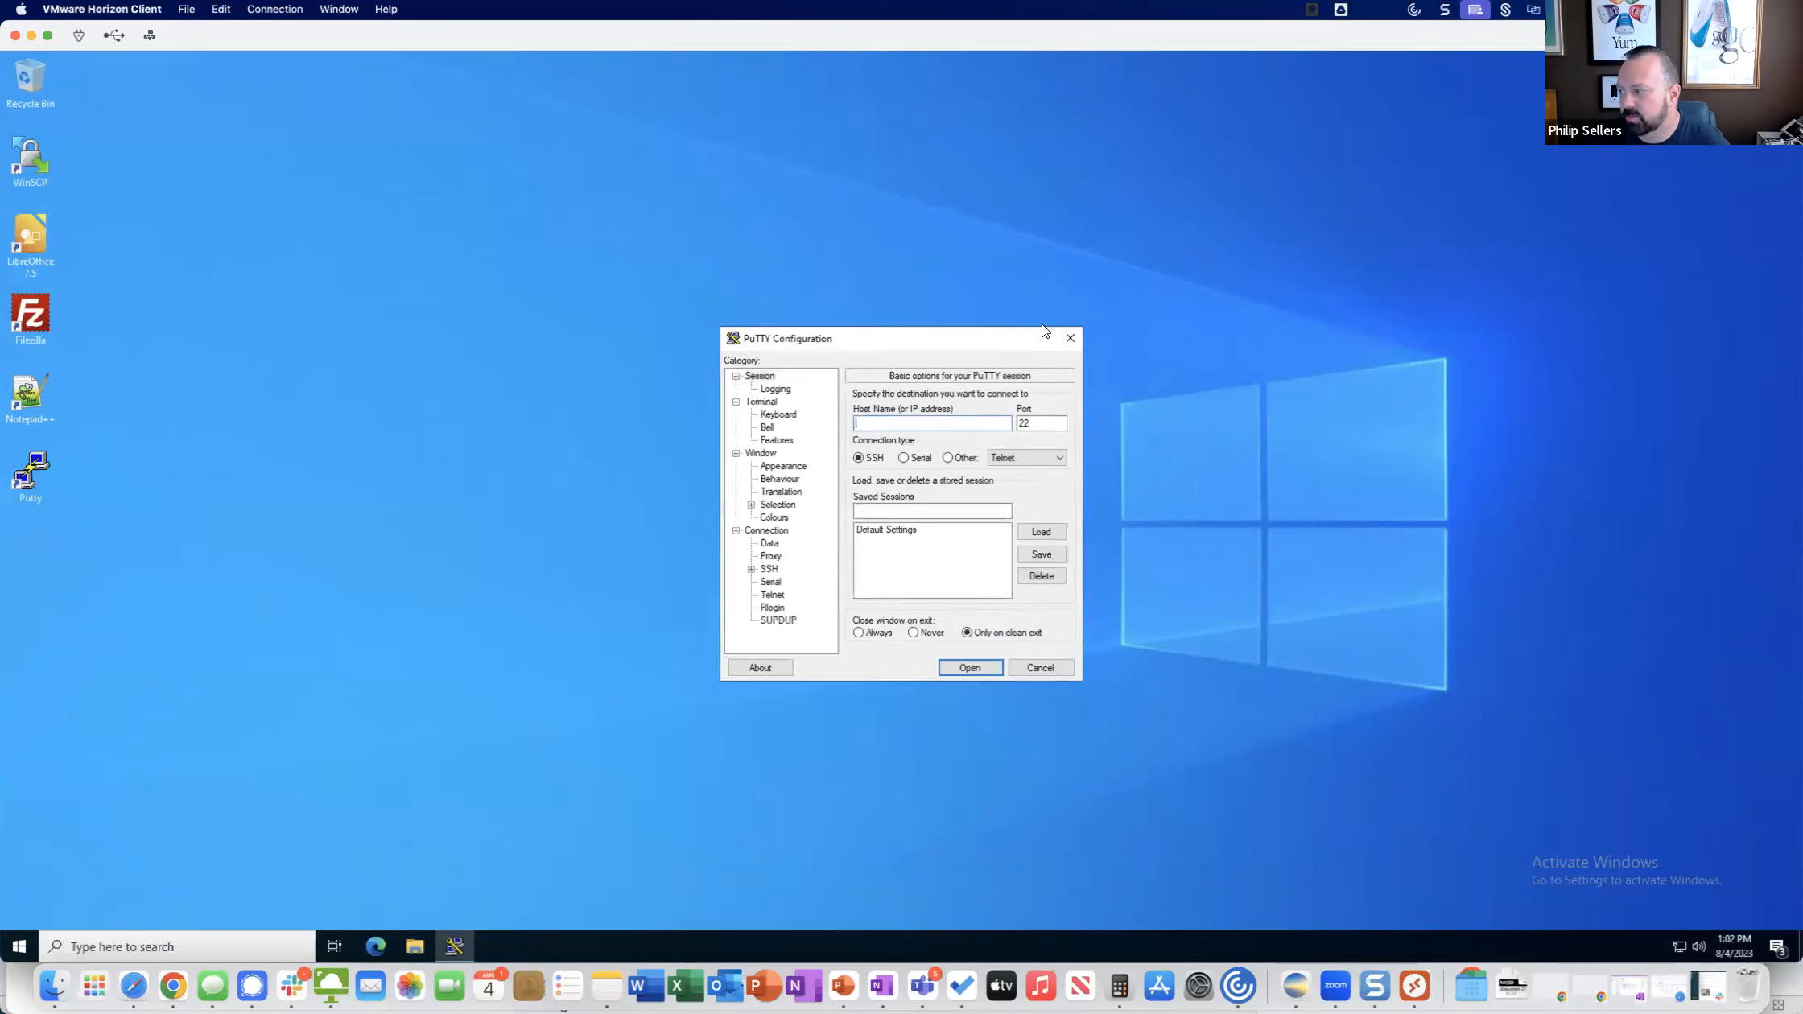
pyautogui.click(1066, 338)
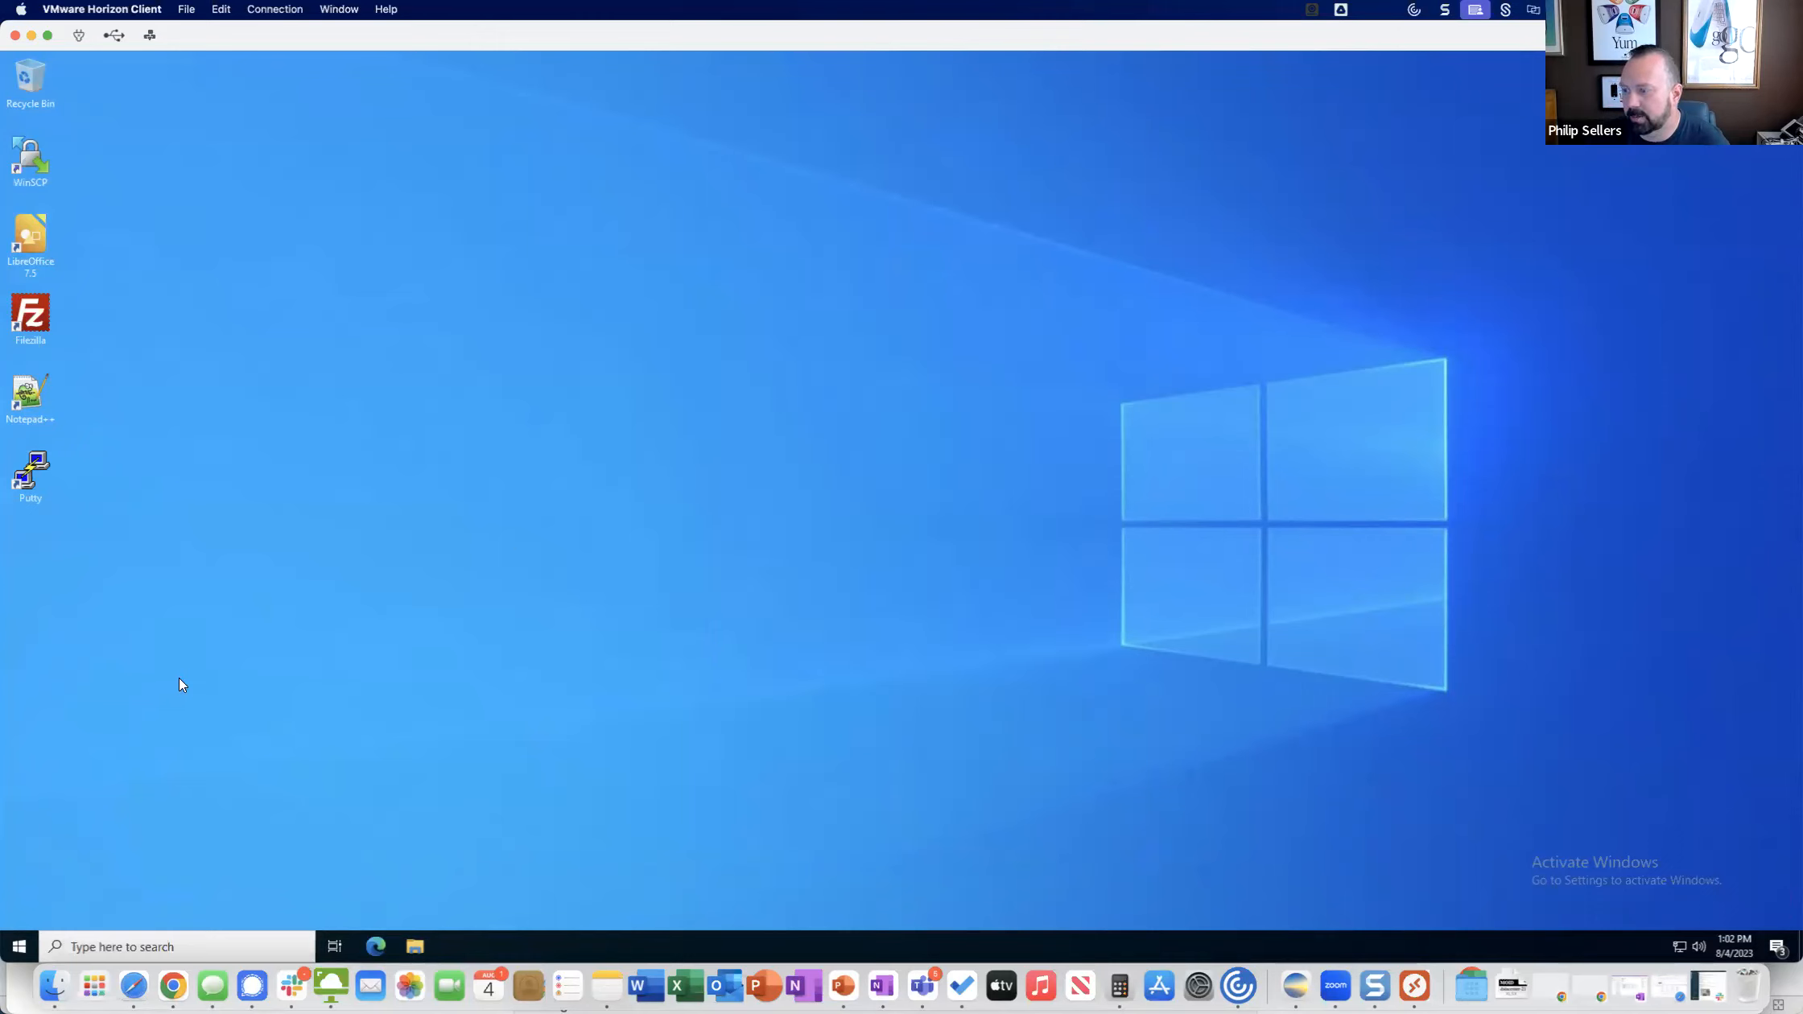
# Sign out of the Demo Desktop session.
pyautogui.click(16, 950)
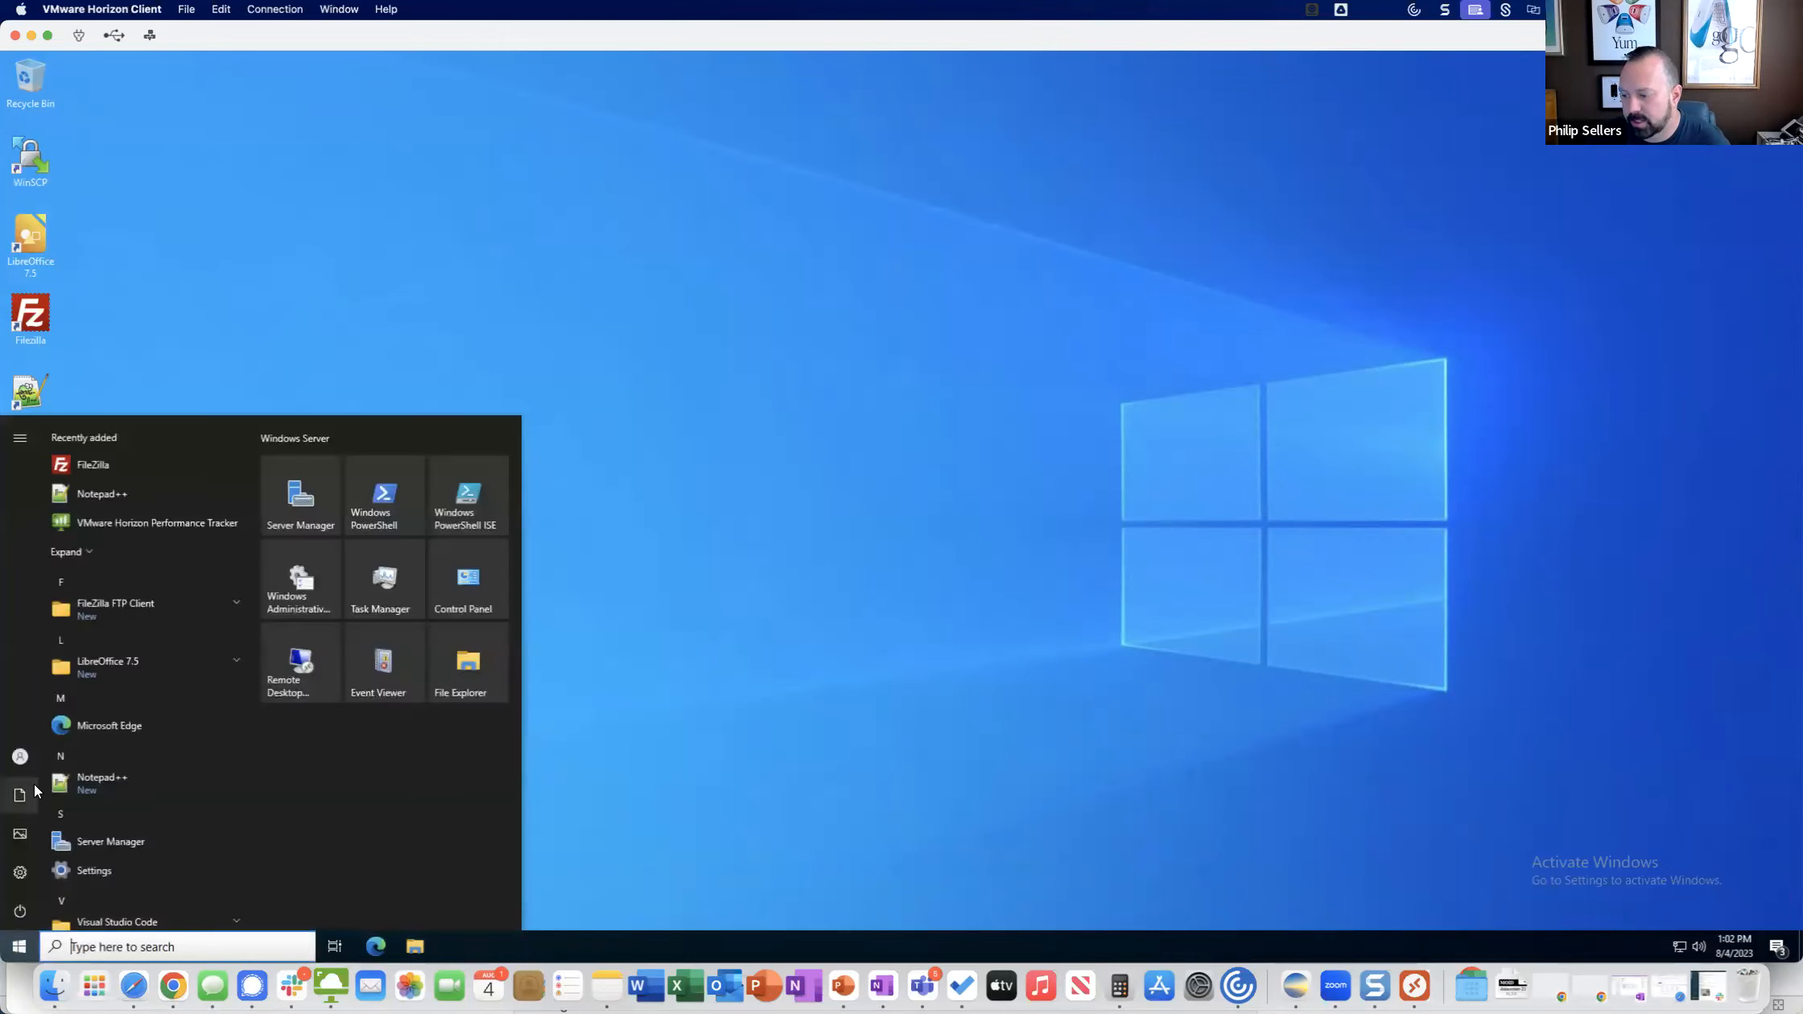
pyautogui.click(29, 757)
pyautogui.click(37, 720)
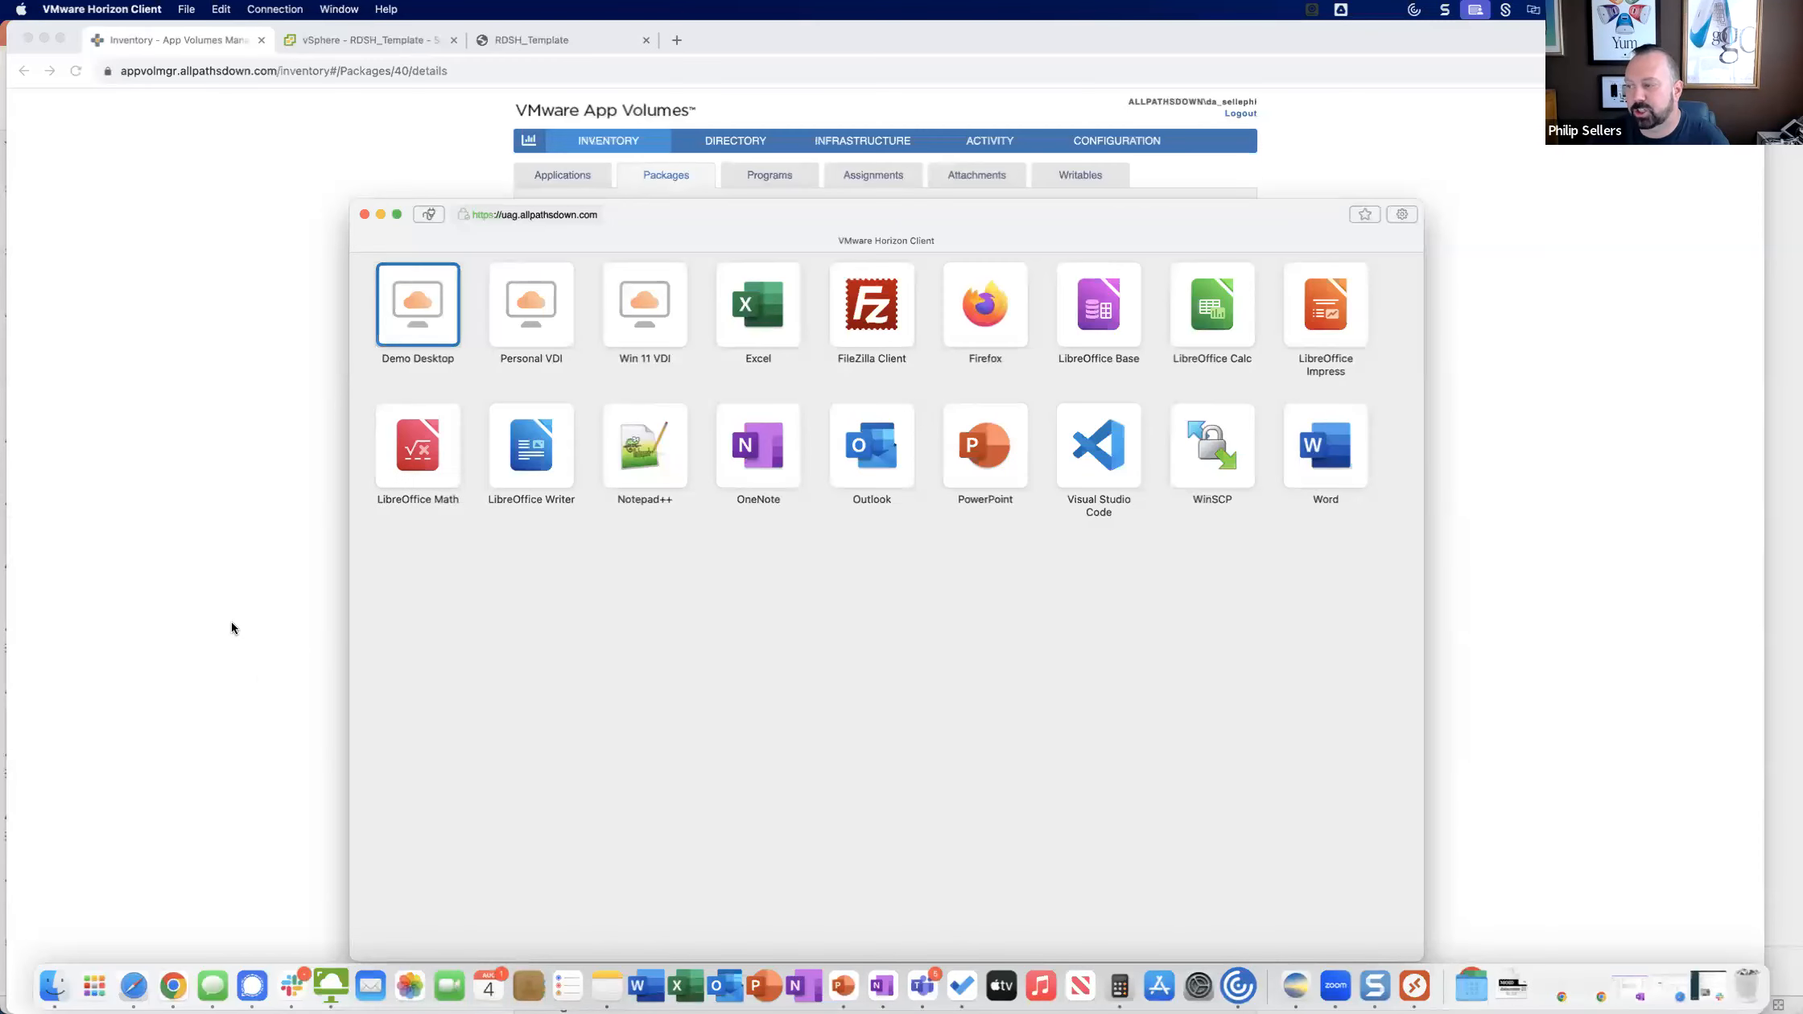
# Switch to App Volumes Manager in Chrome and create an application named "Application X" with the Create a Package option enabled.
pyautogui.click(204, 618)
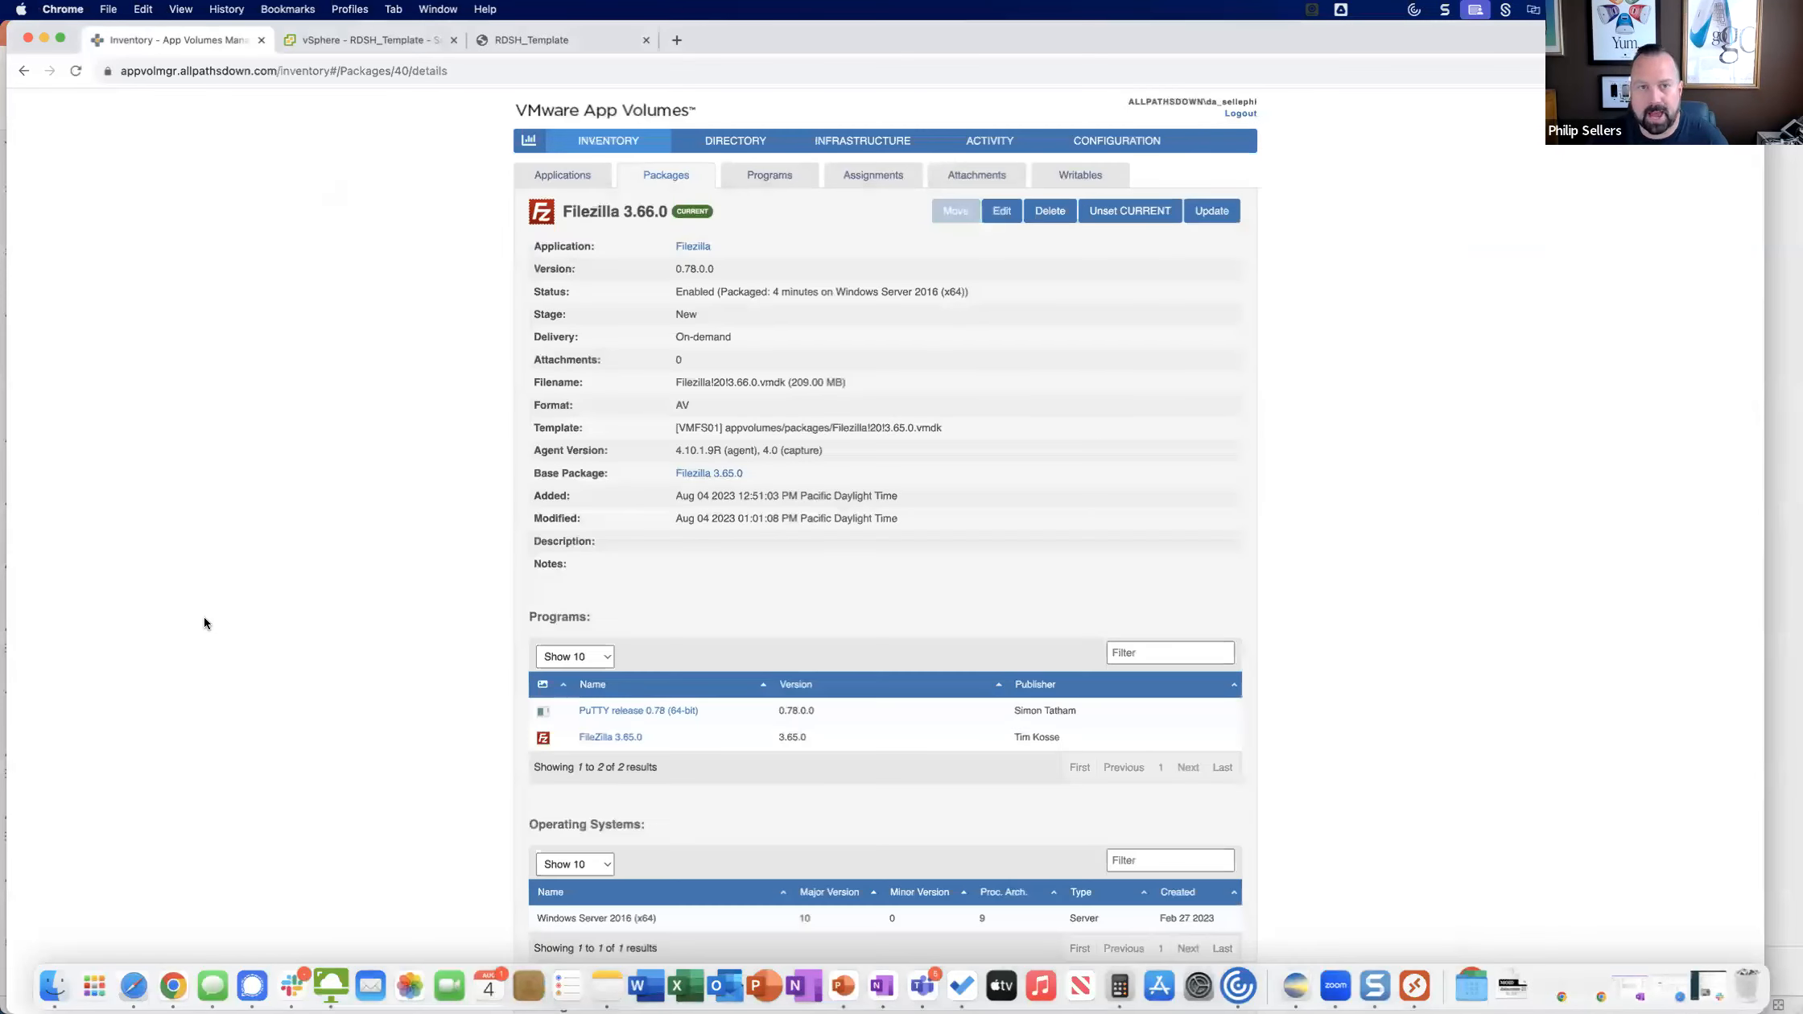
pyautogui.click(560, 174)
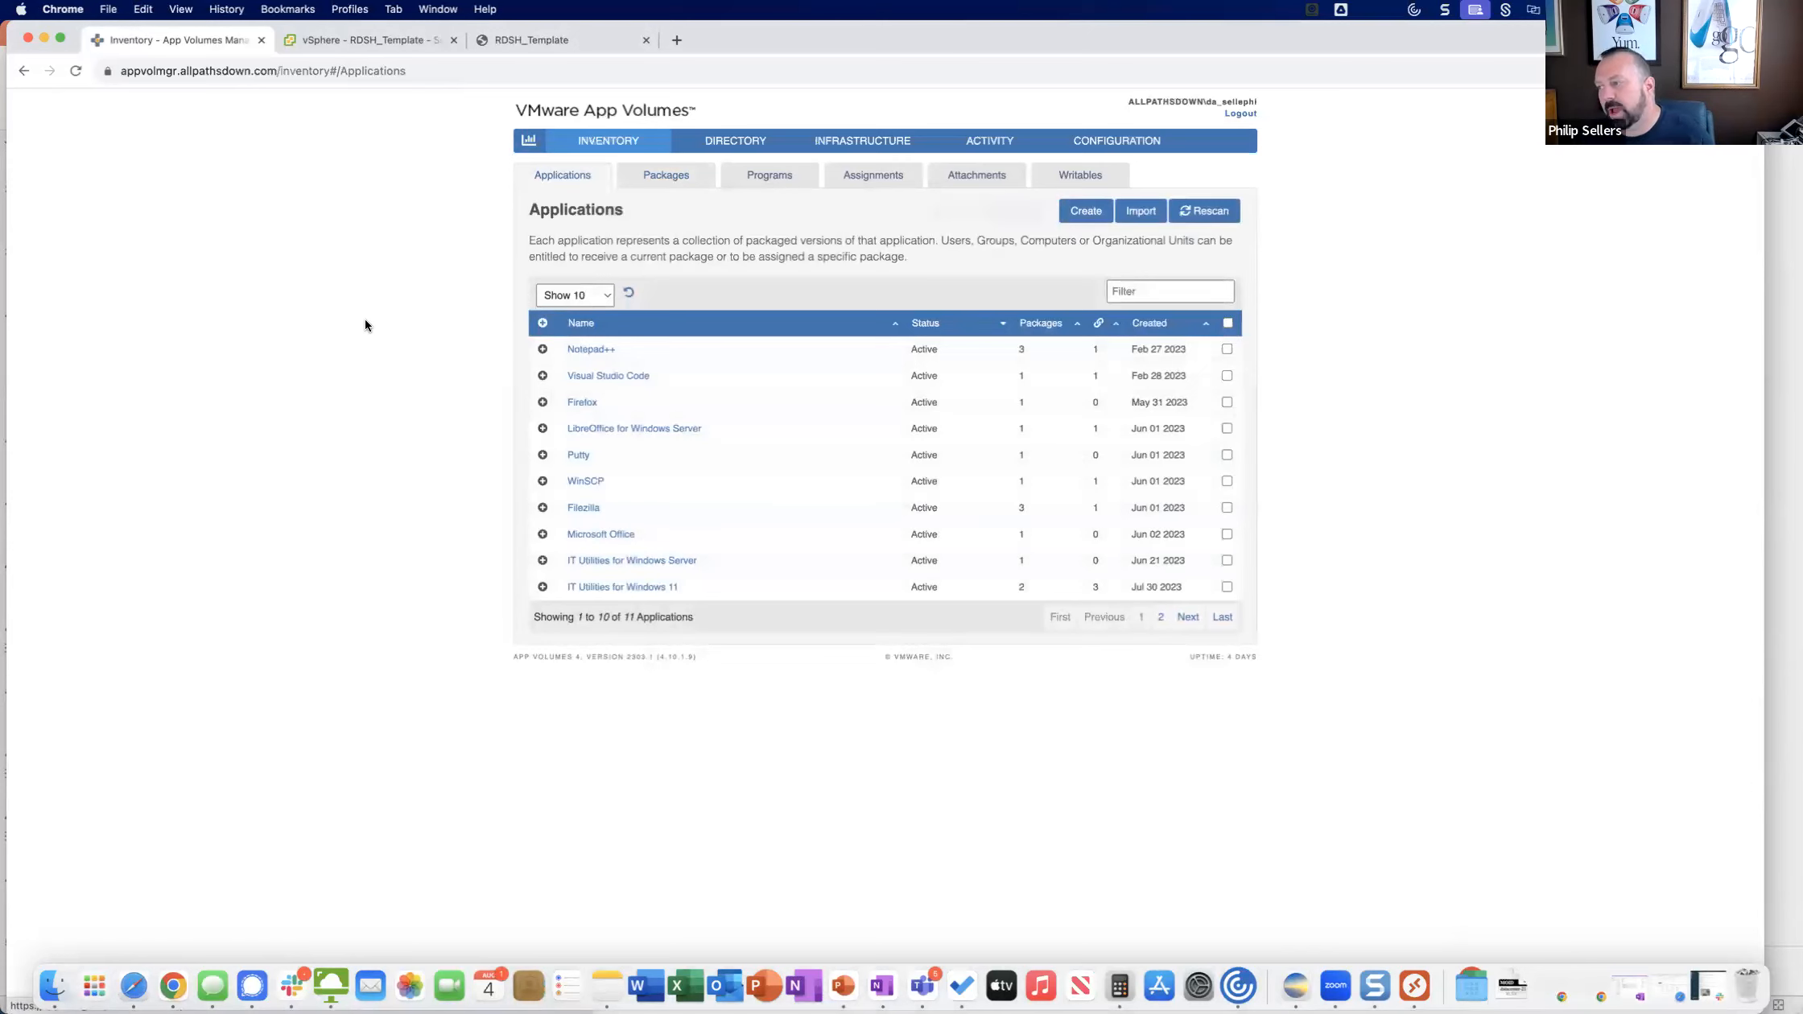
pyautogui.click(1079, 210)
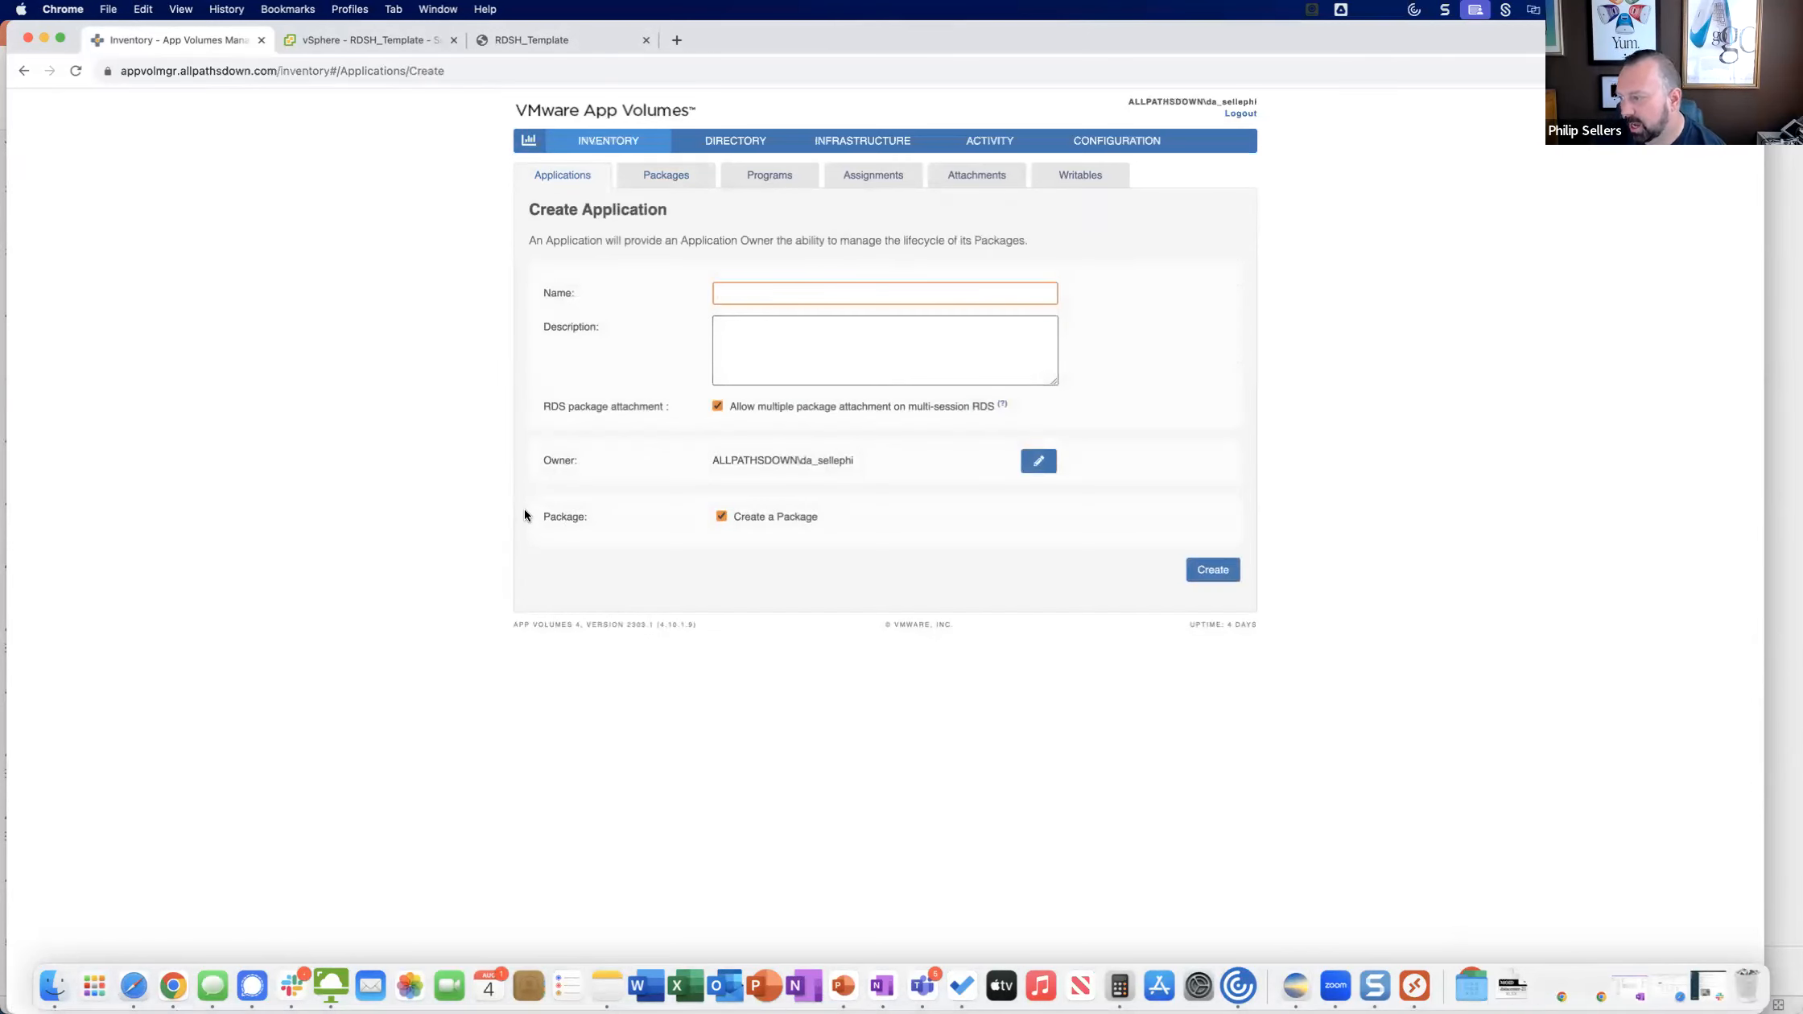
pyautogui.click(740, 286)
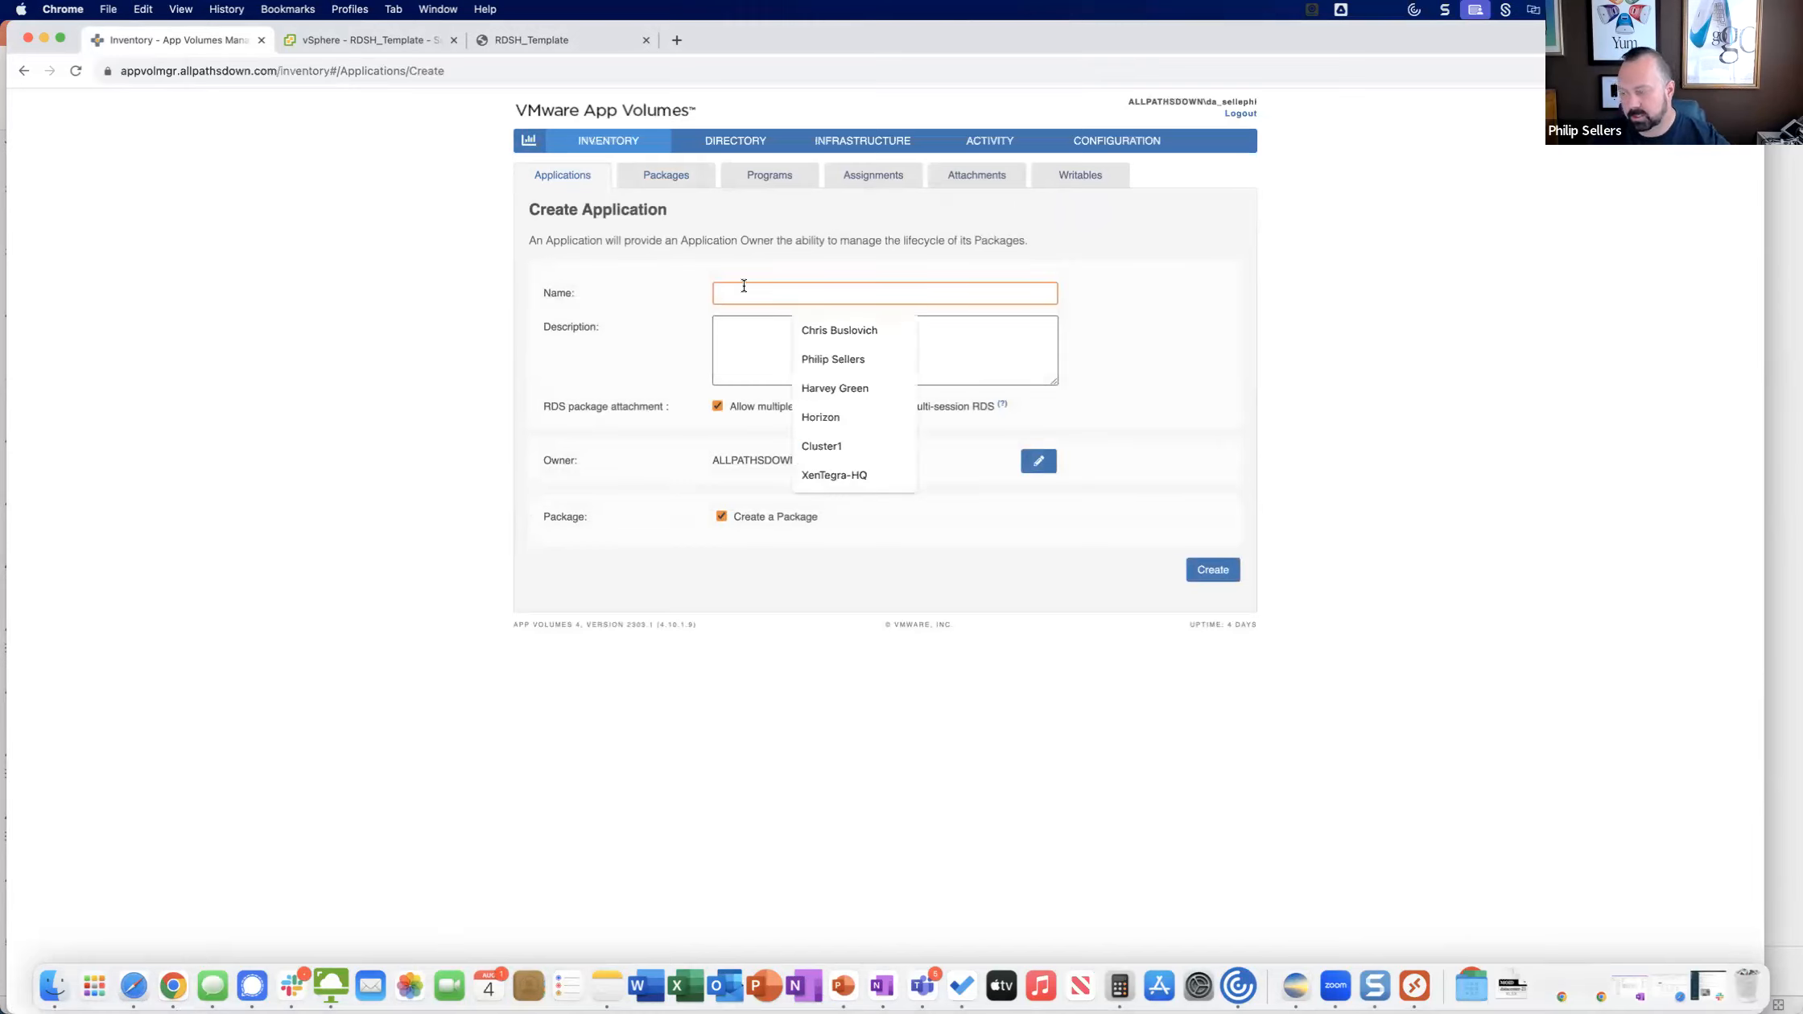
pyautogui.write('A')
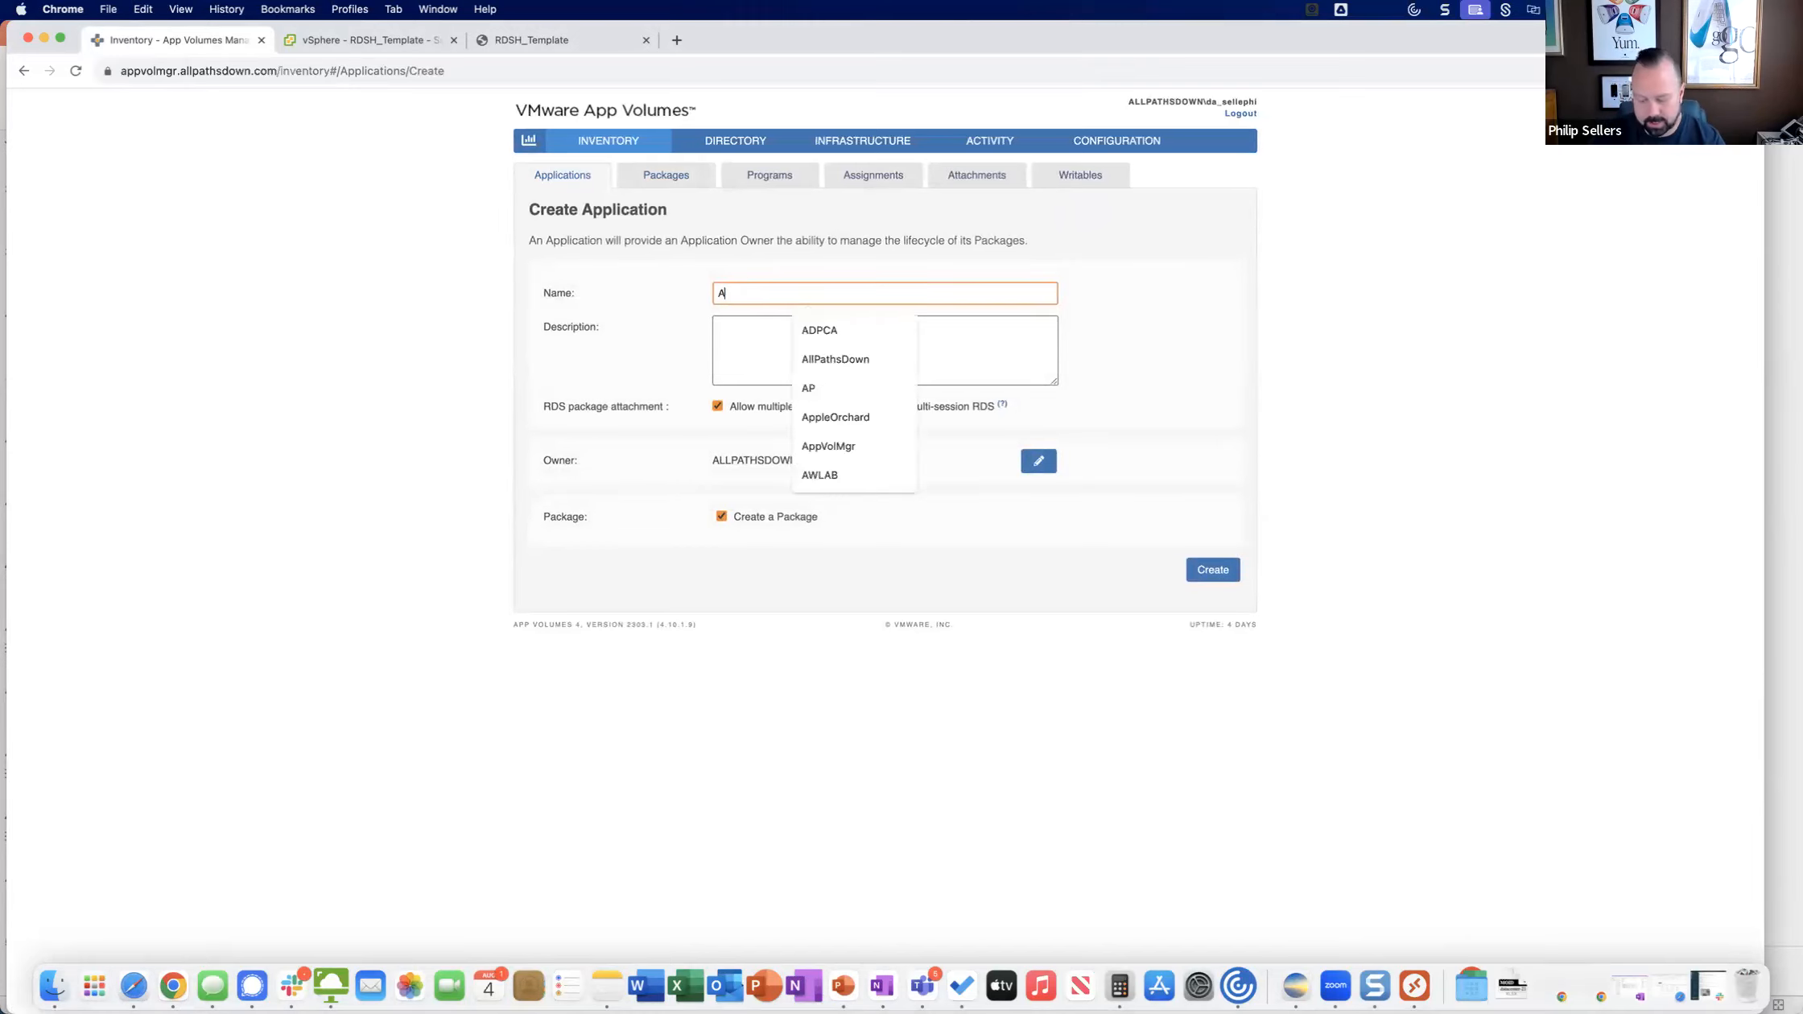
pyautogui.write('pplication X')
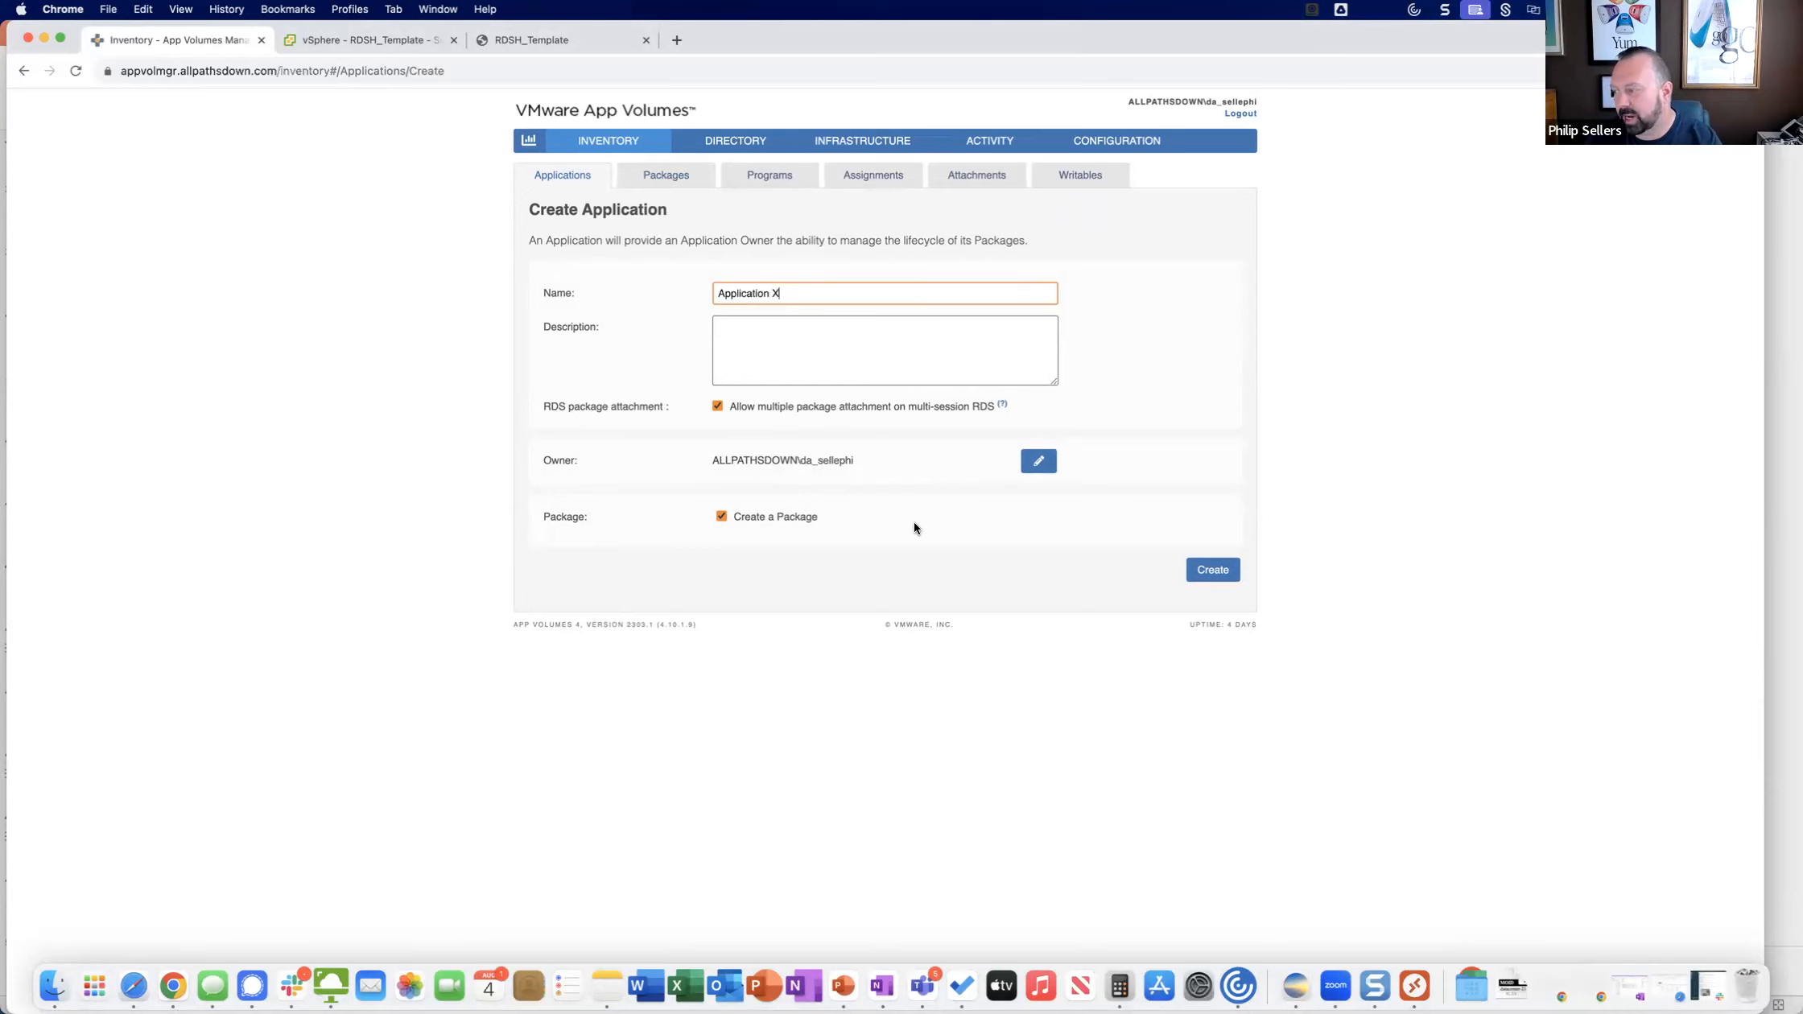
pyautogui.click(1193, 572)
pyautogui.click(1100, 593)
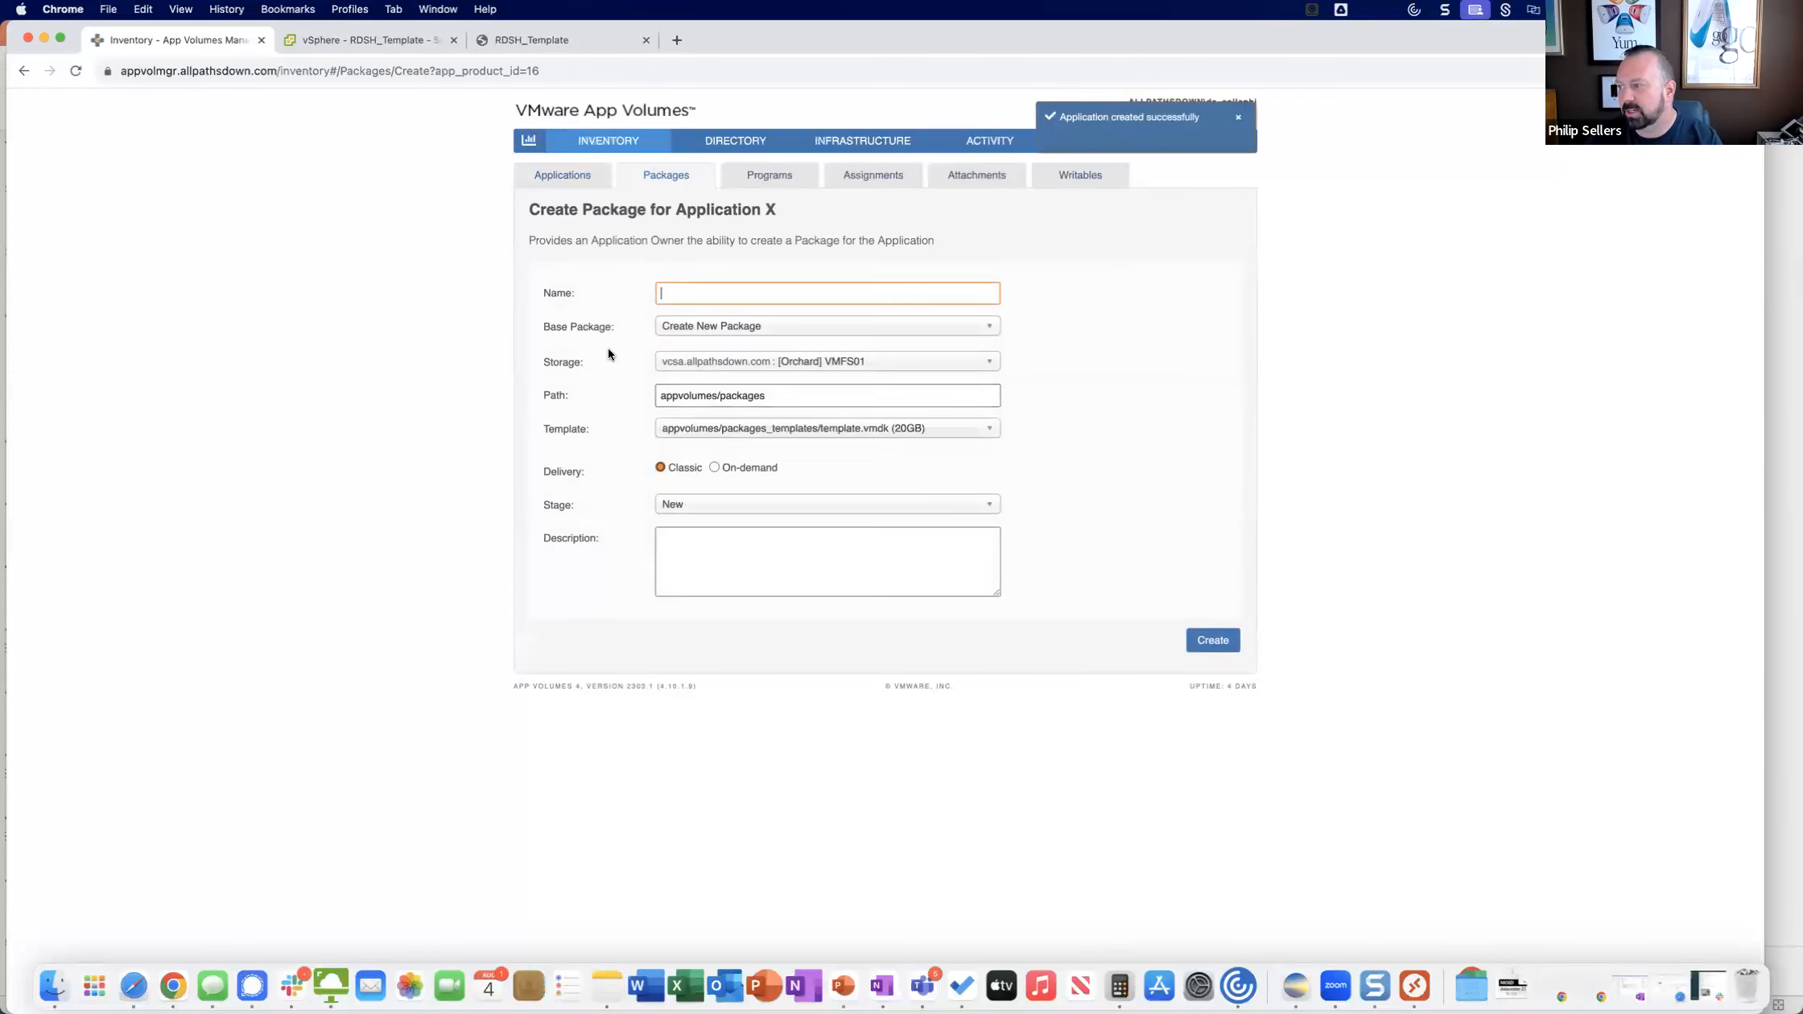
# Create the package "App X 1.0" for Application X as a new package from the 20GB template.vmdk, with On-demand delivery.
pyautogui.click(730, 292)
pyautogui.write('App X ')
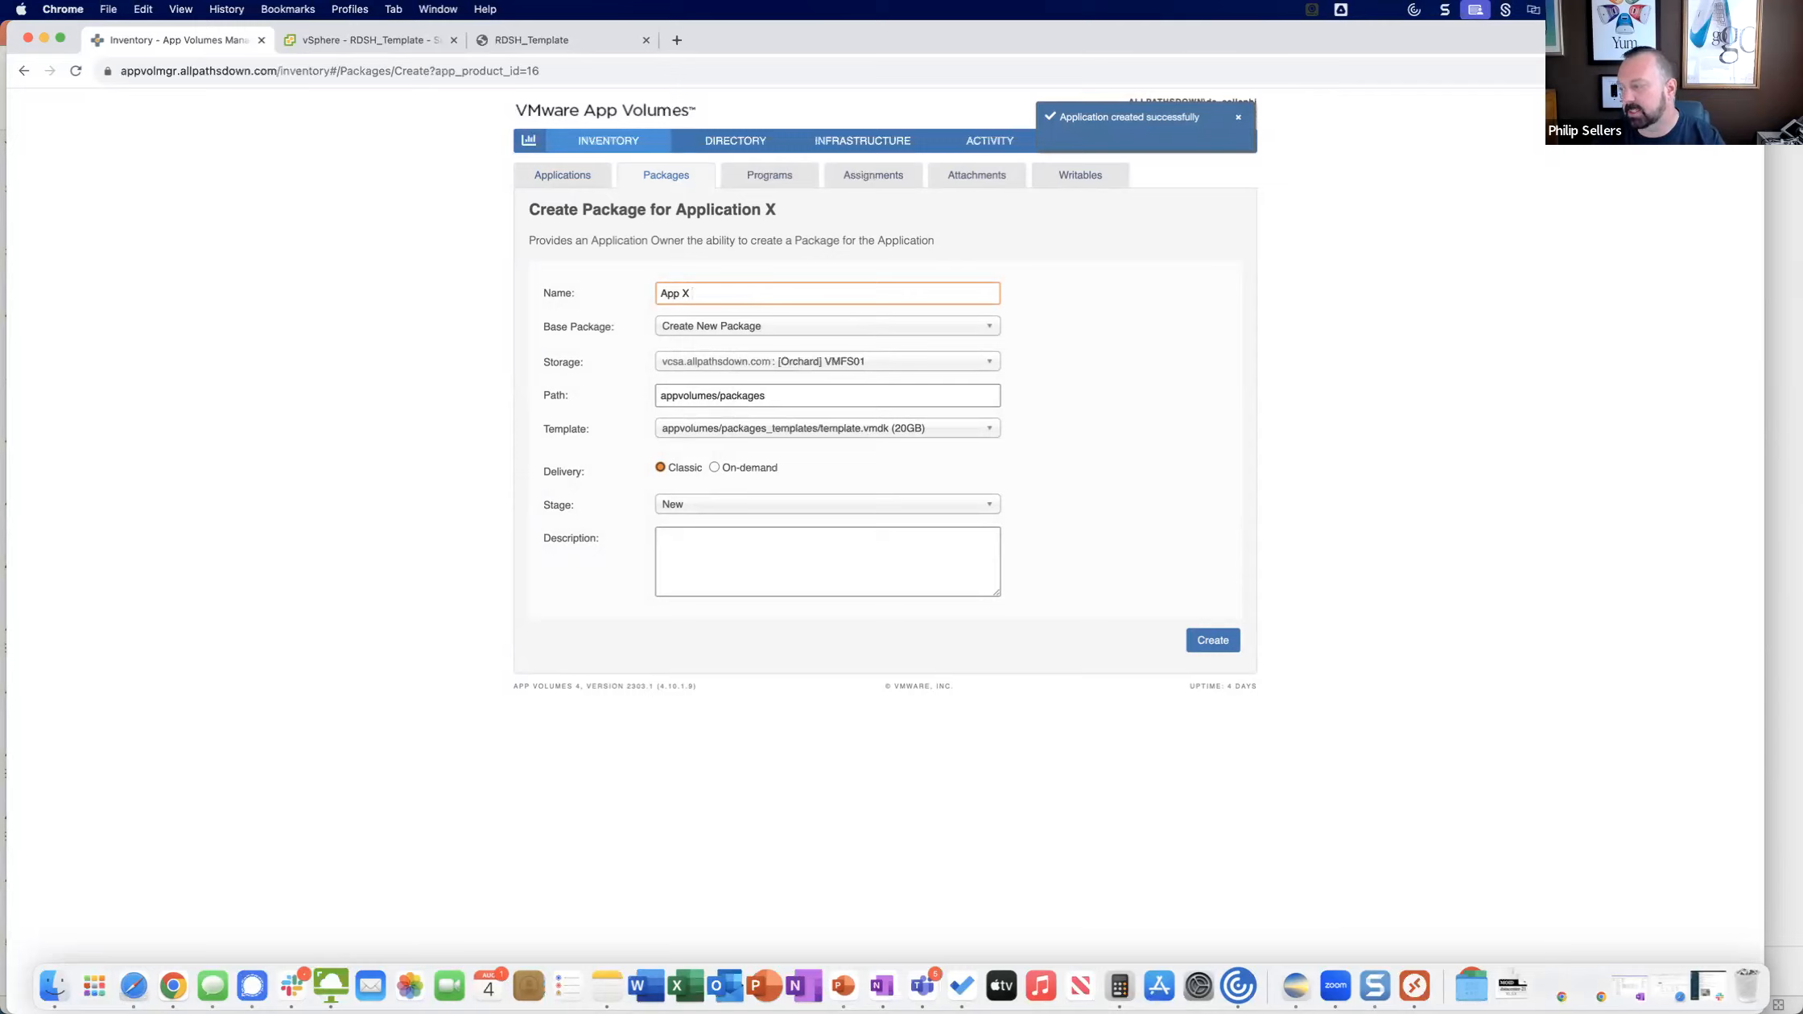
pyautogui.write('1.0')
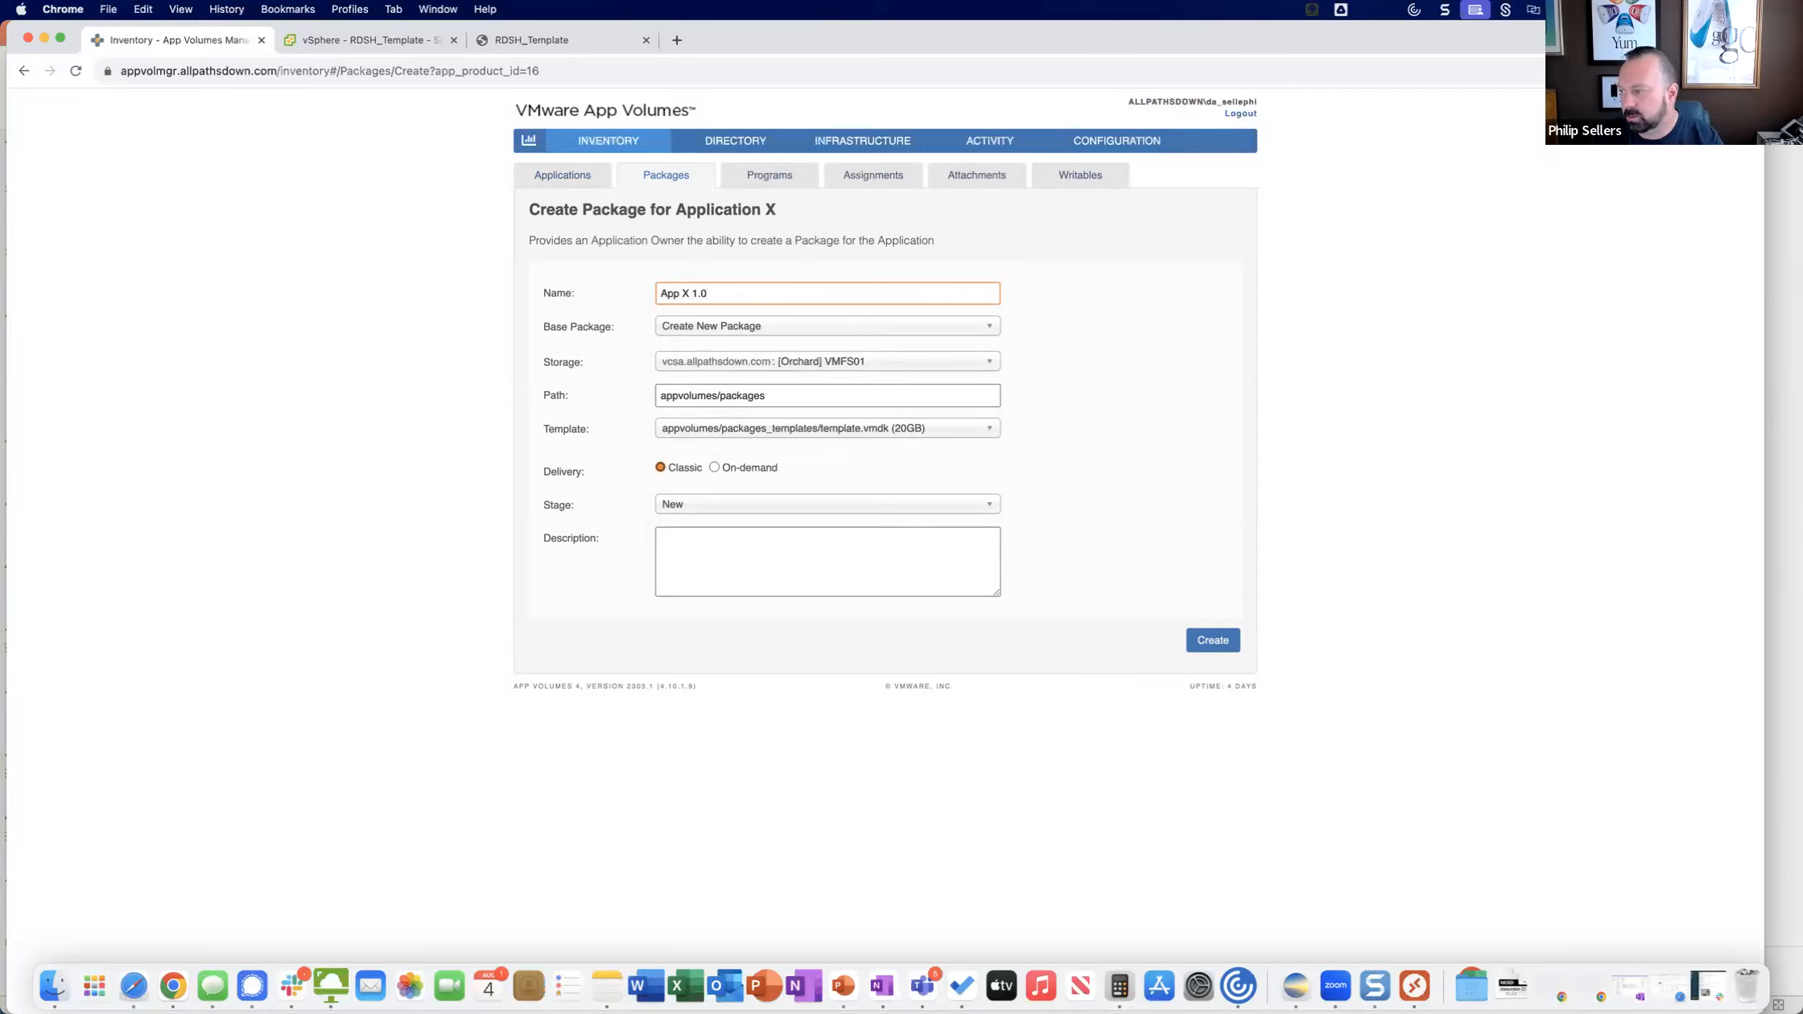
pyautogui.click(708, 328)
pyautogui.click(710, 341)
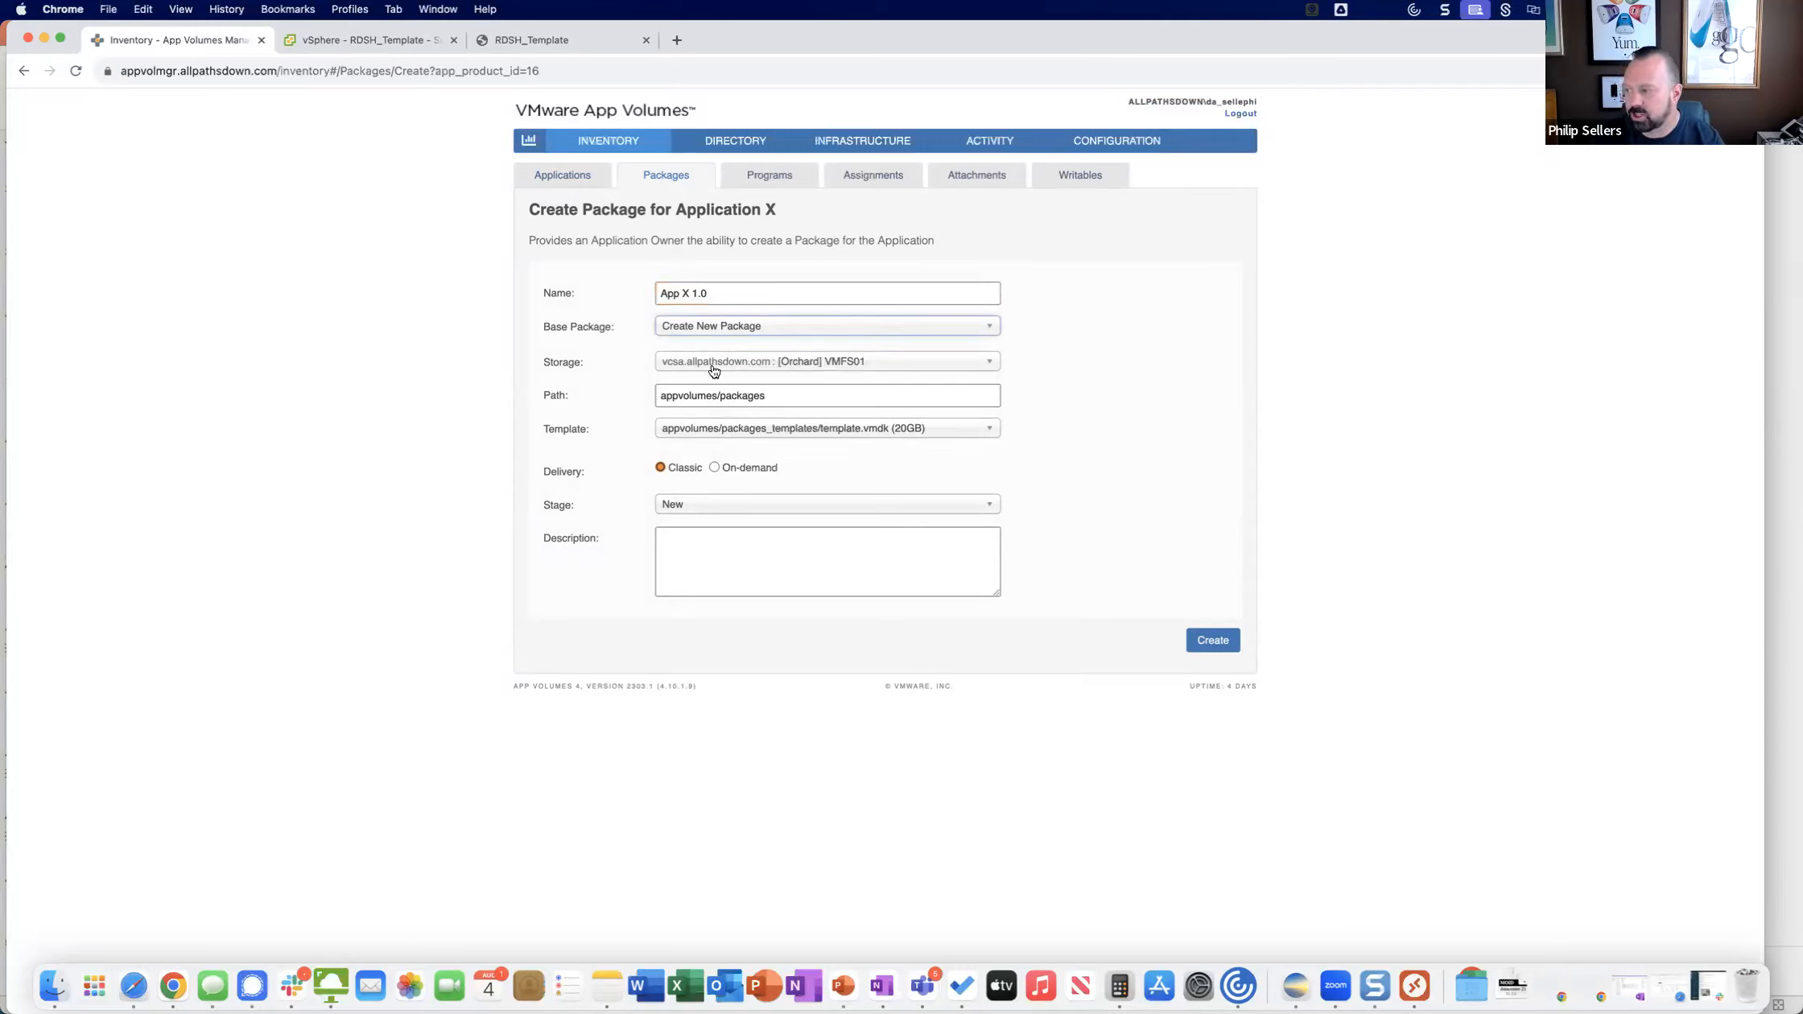
pyautogui.click(777, 432)
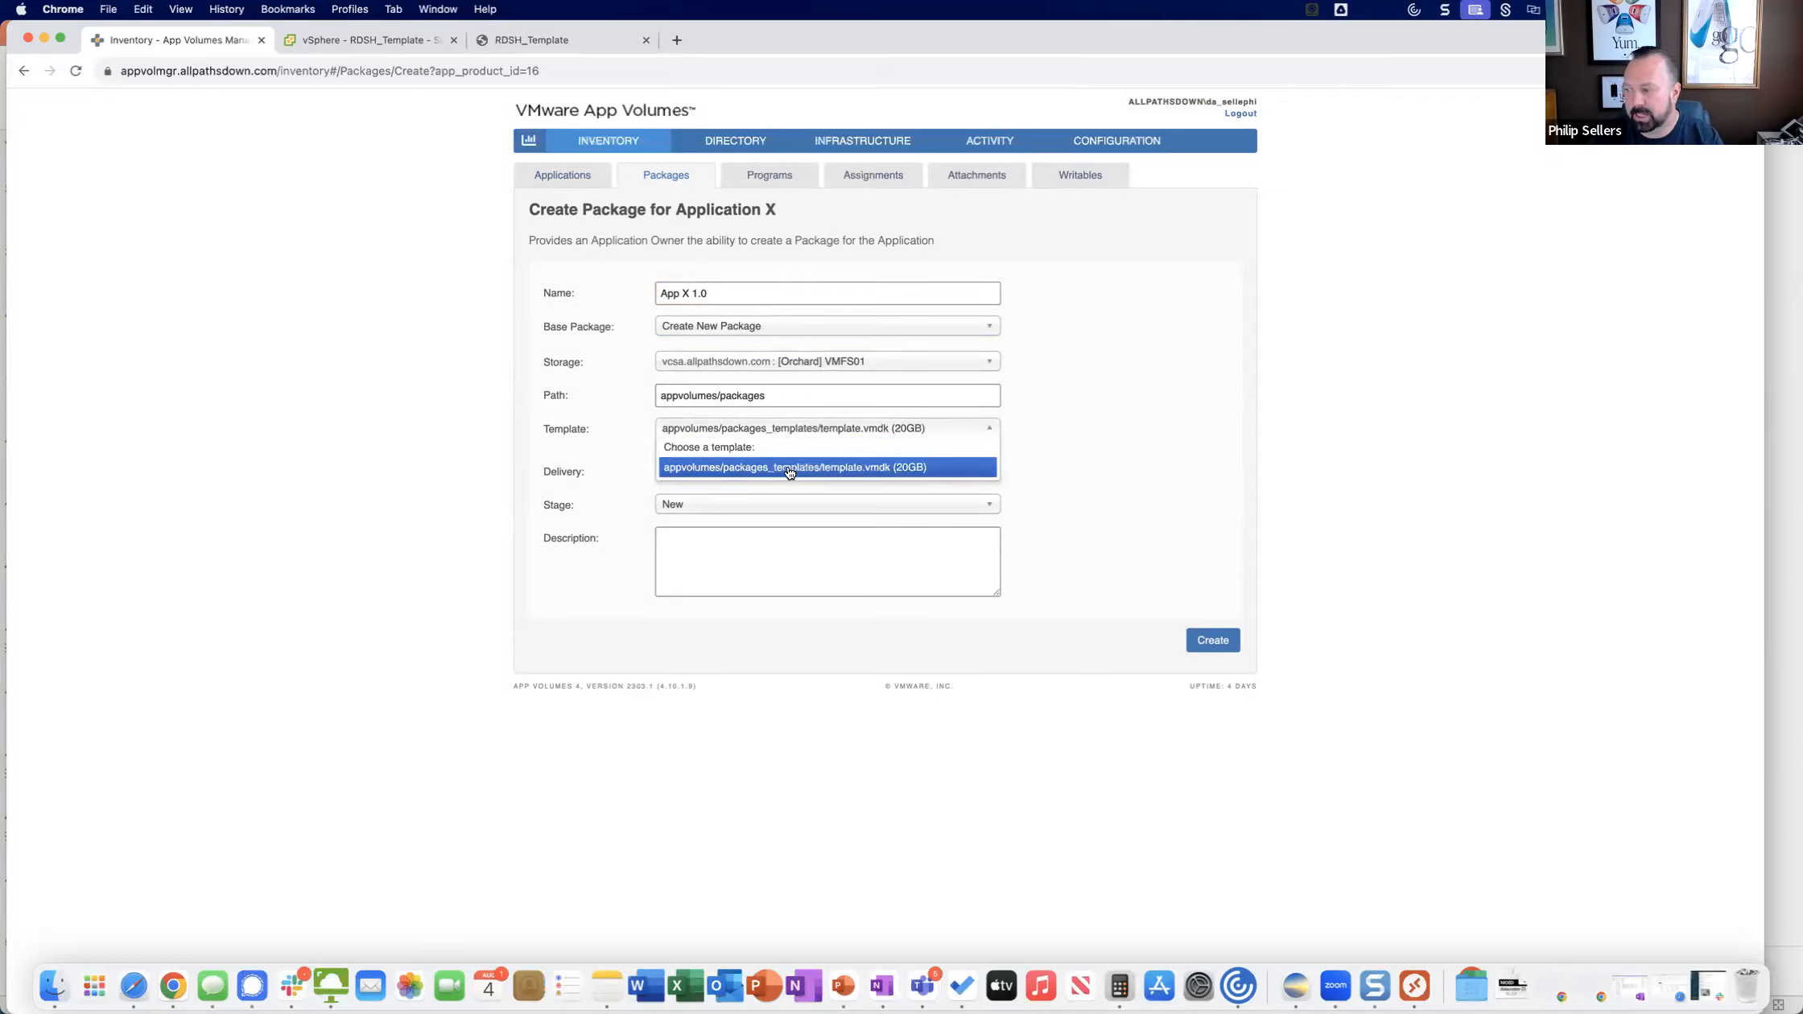
pyautogui.click(778, 432)
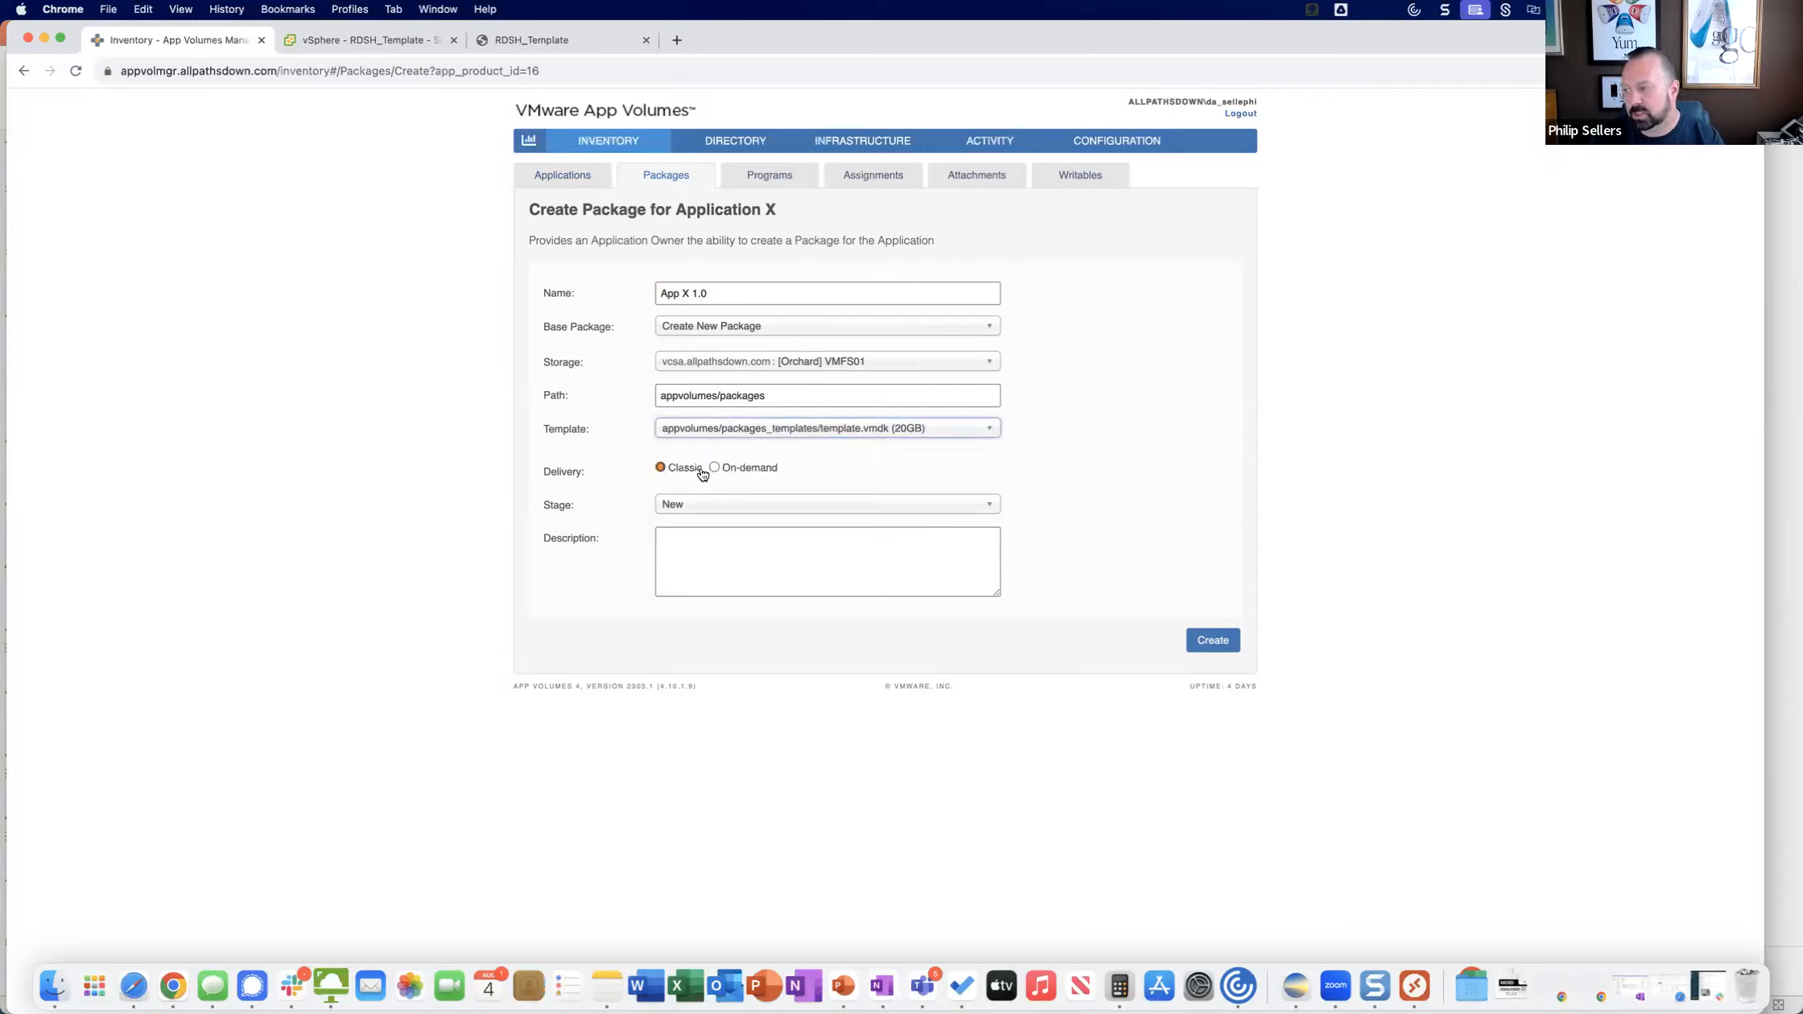
pyautogui.click(742, 470)
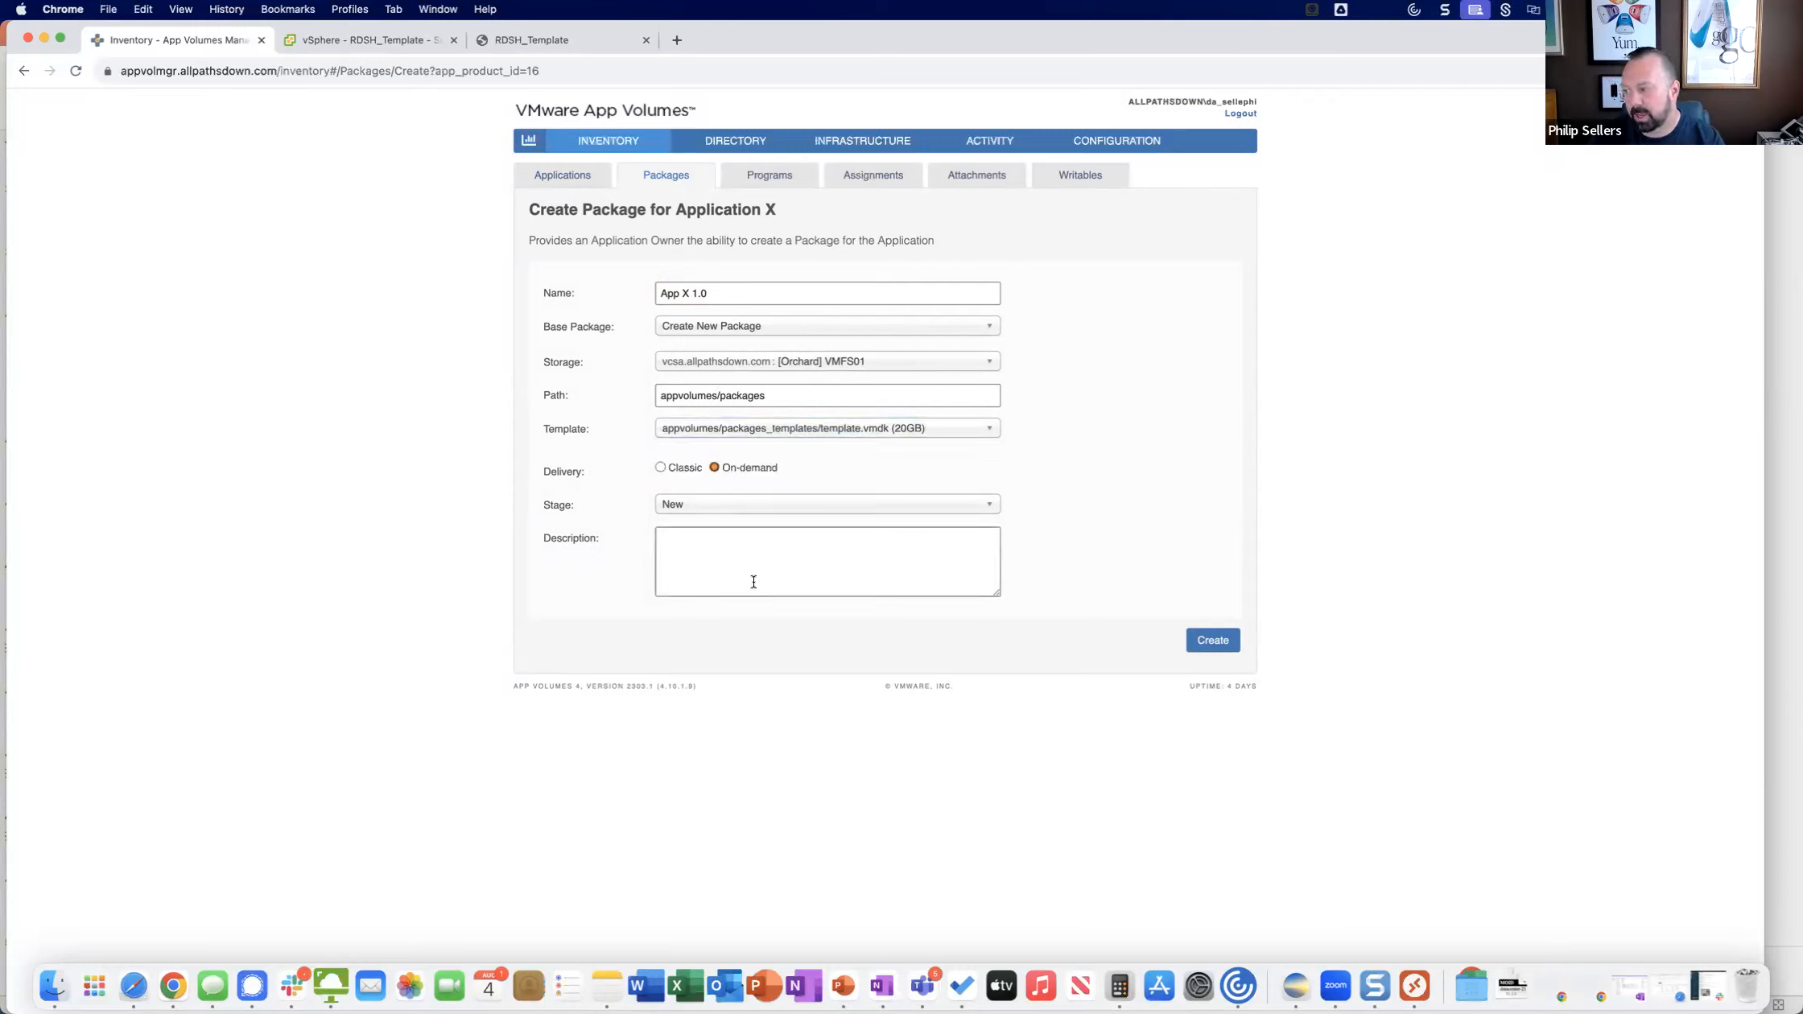
pyautogui.click(1211, 640)
pyautogui.click(1104, 588)
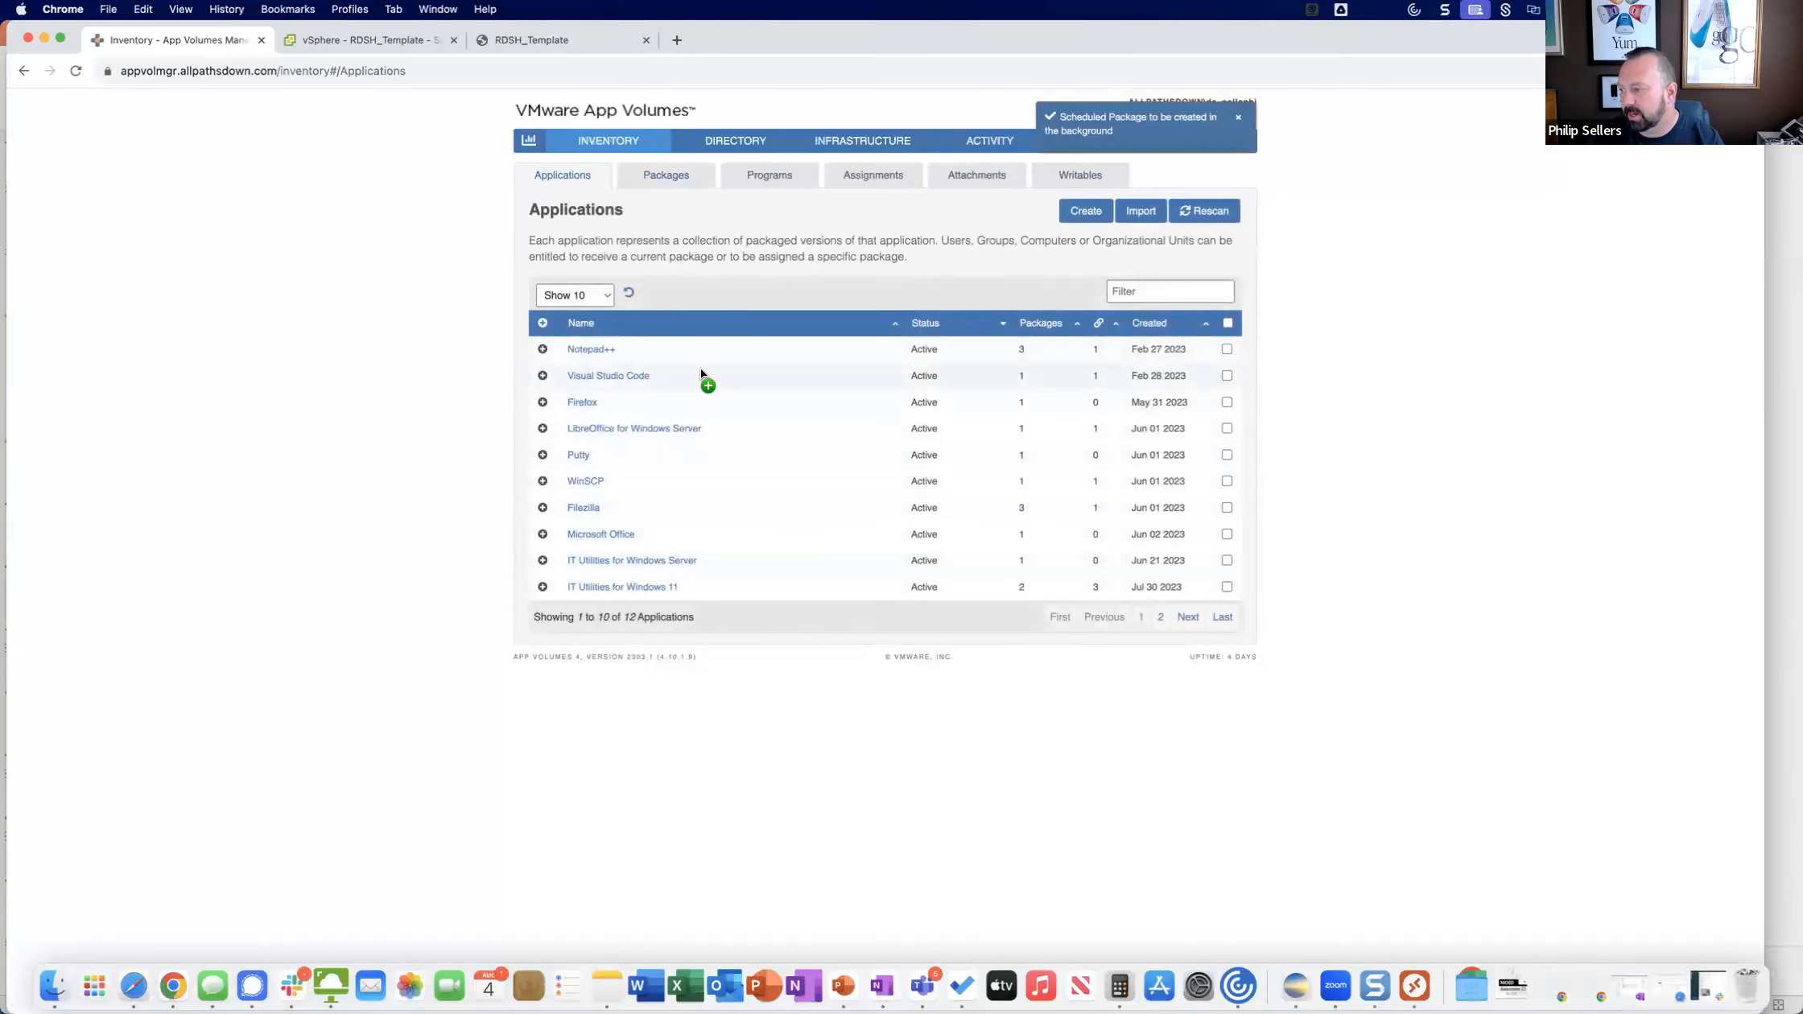
# Review the details of the App X 1.0 package, including its packaging status, and return to the applications list.
pyautogui.click(662, 180)
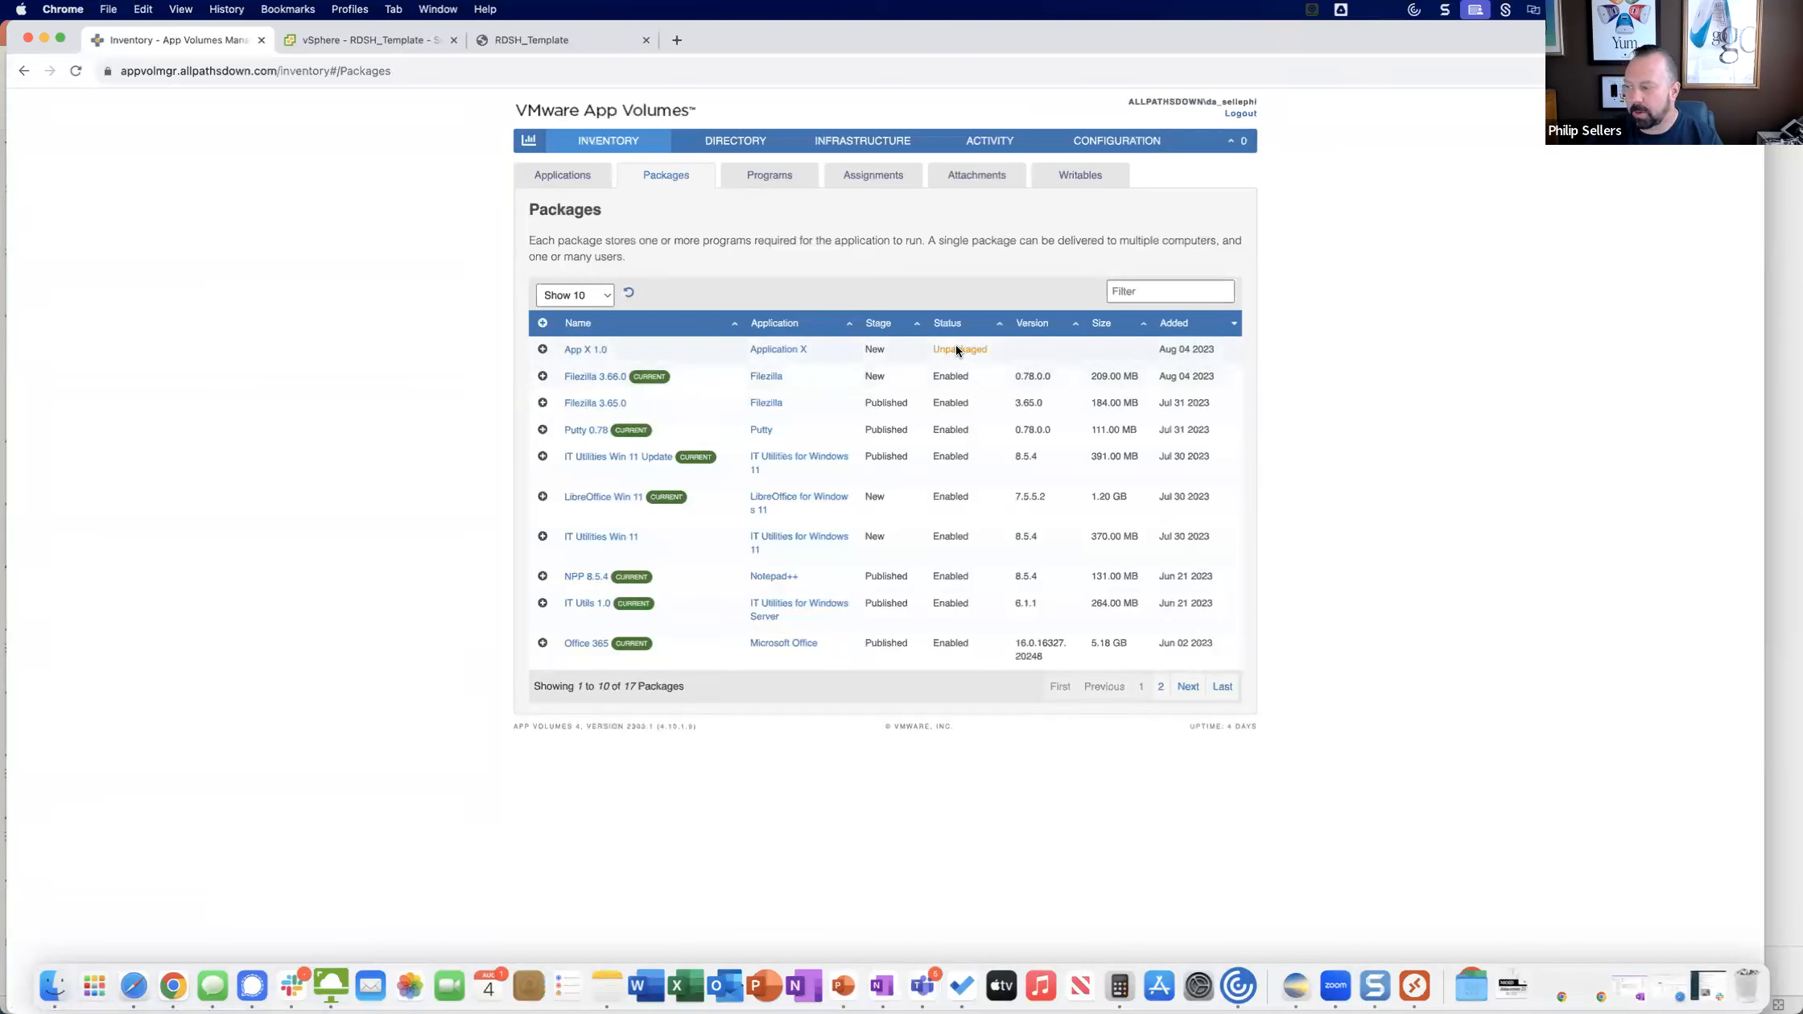
pyautogui.click(587, 349)
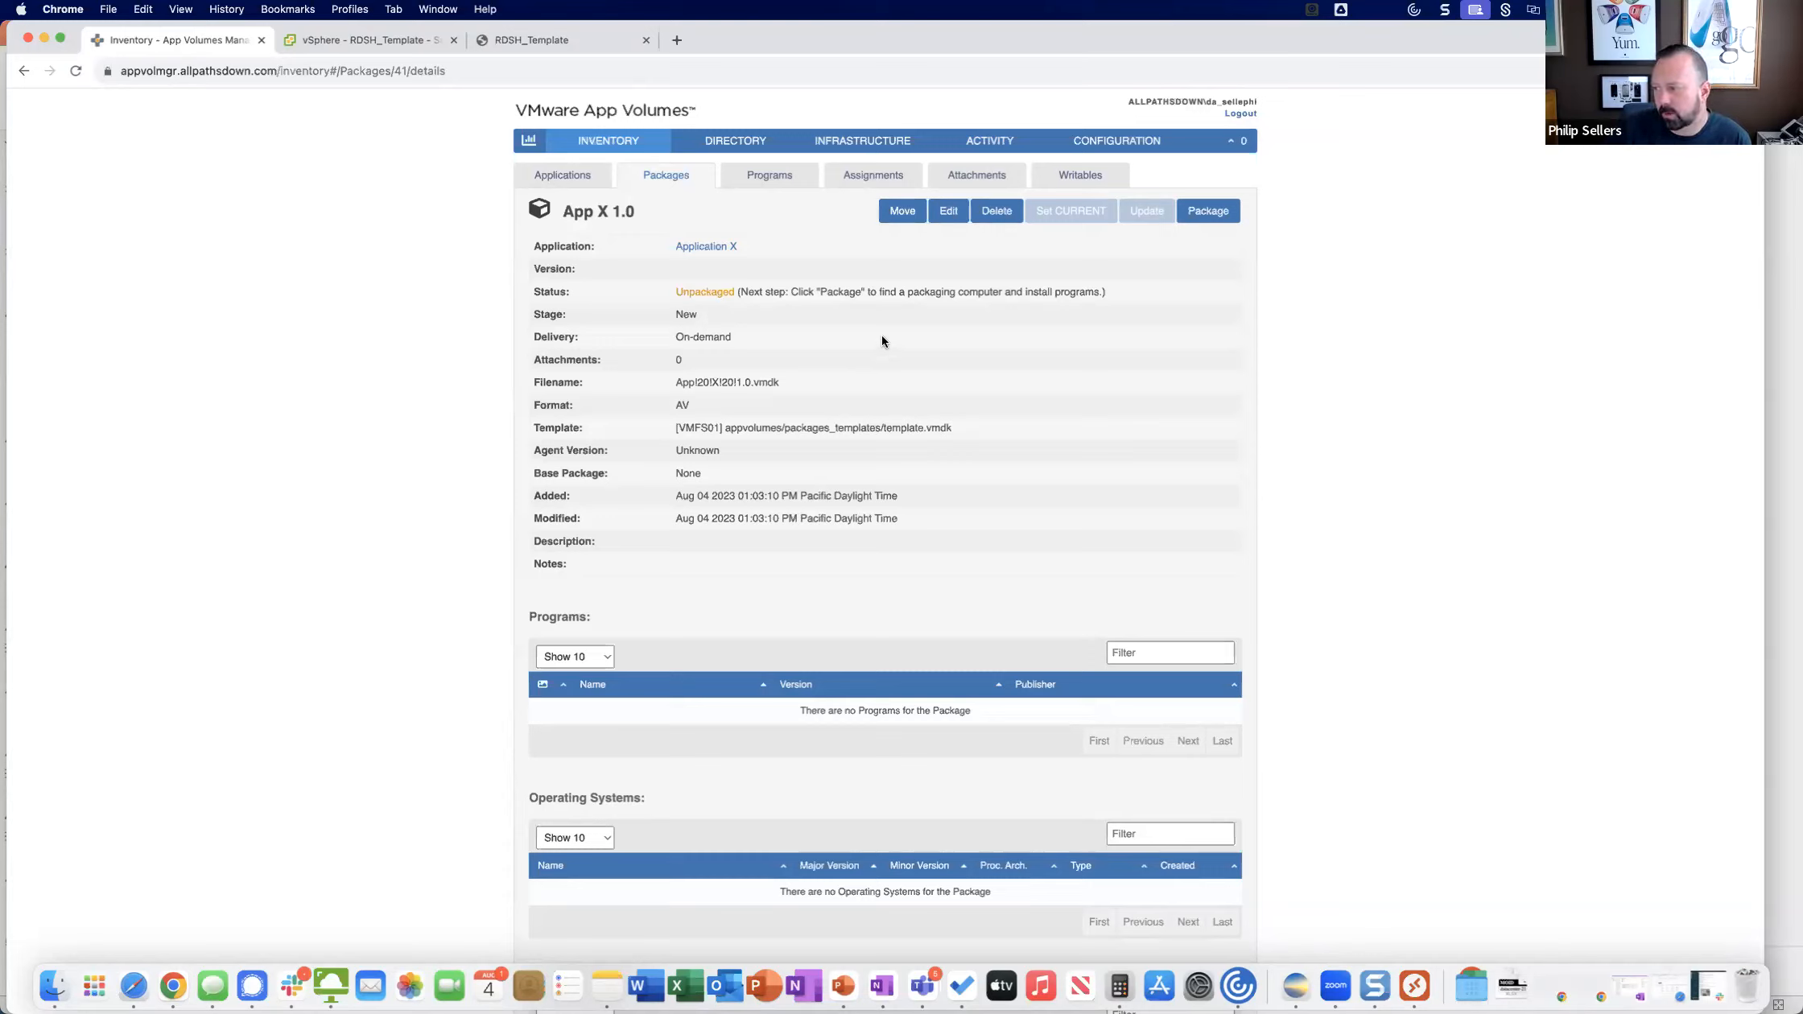
pyautogui.click(573, 176)
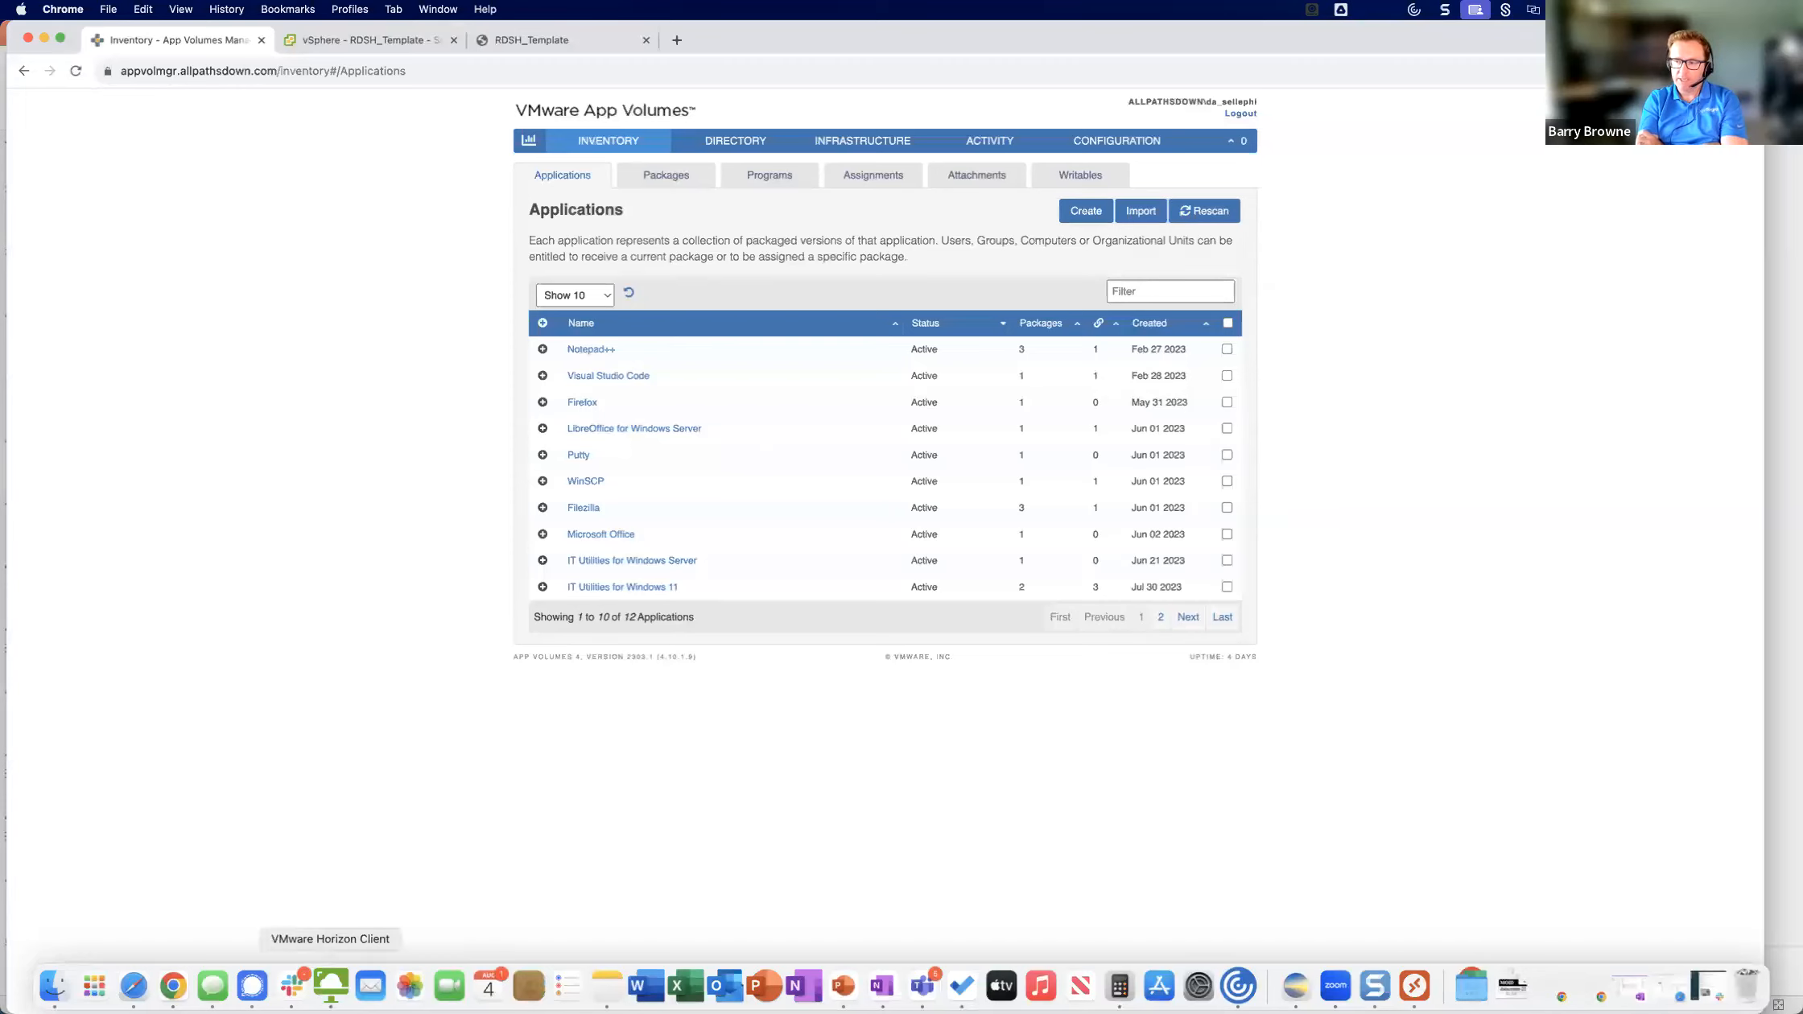
# Switch to VMware Horizon Client and launch Demo Desktop, moving the client window toward the upper part of the screen.
pyautogui.click(330, 984)
pyautogui.doubleClick(411, 301)
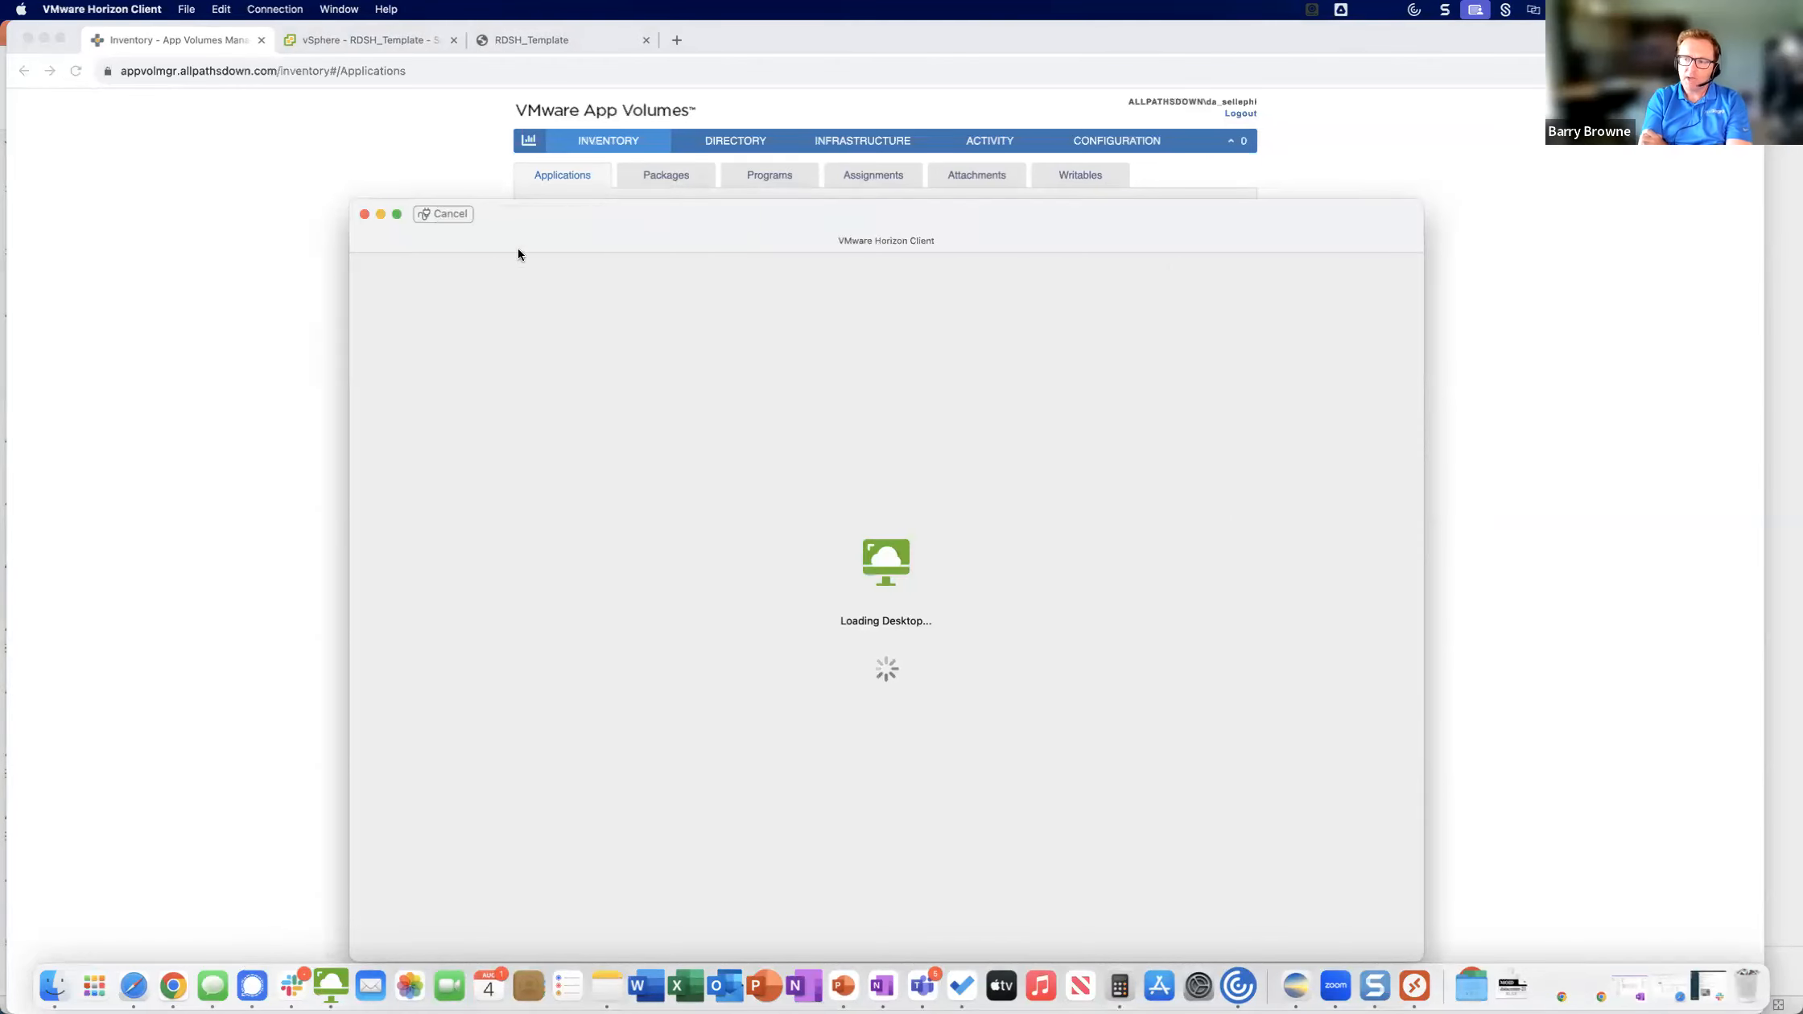
pyautogui.moveTo(544, 213); pyautogui.dragTo(404, 119)
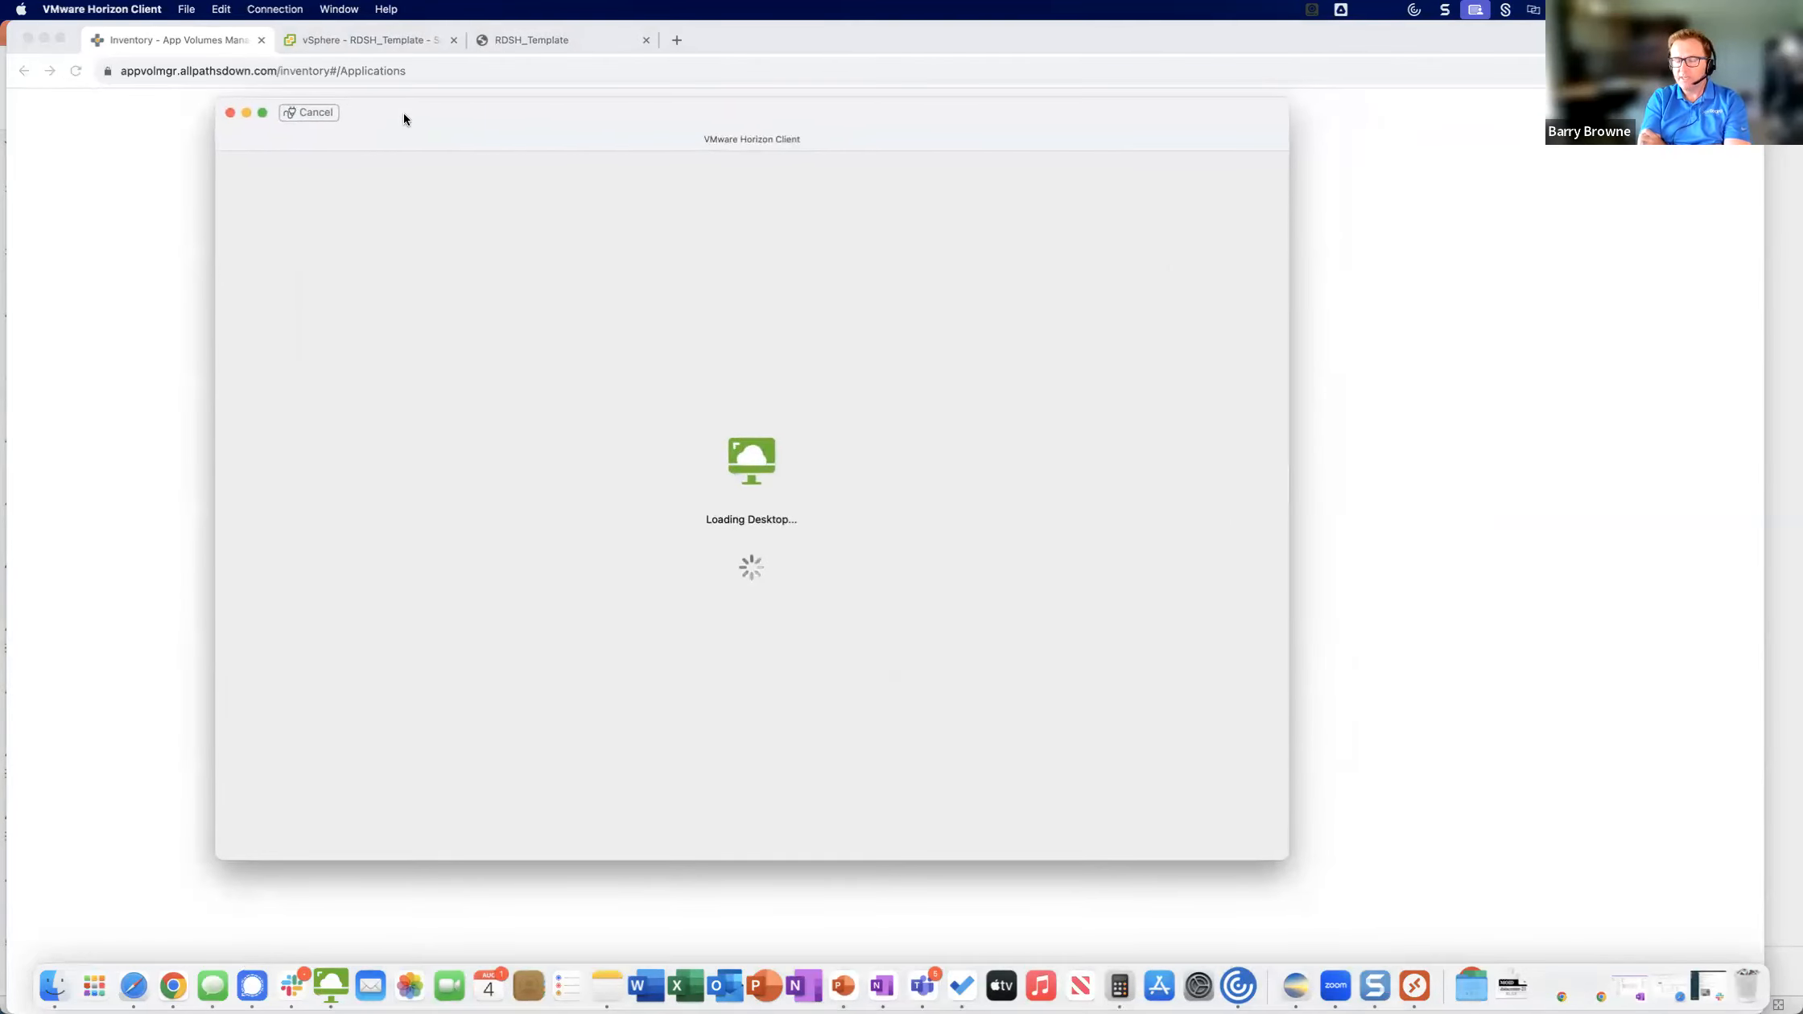
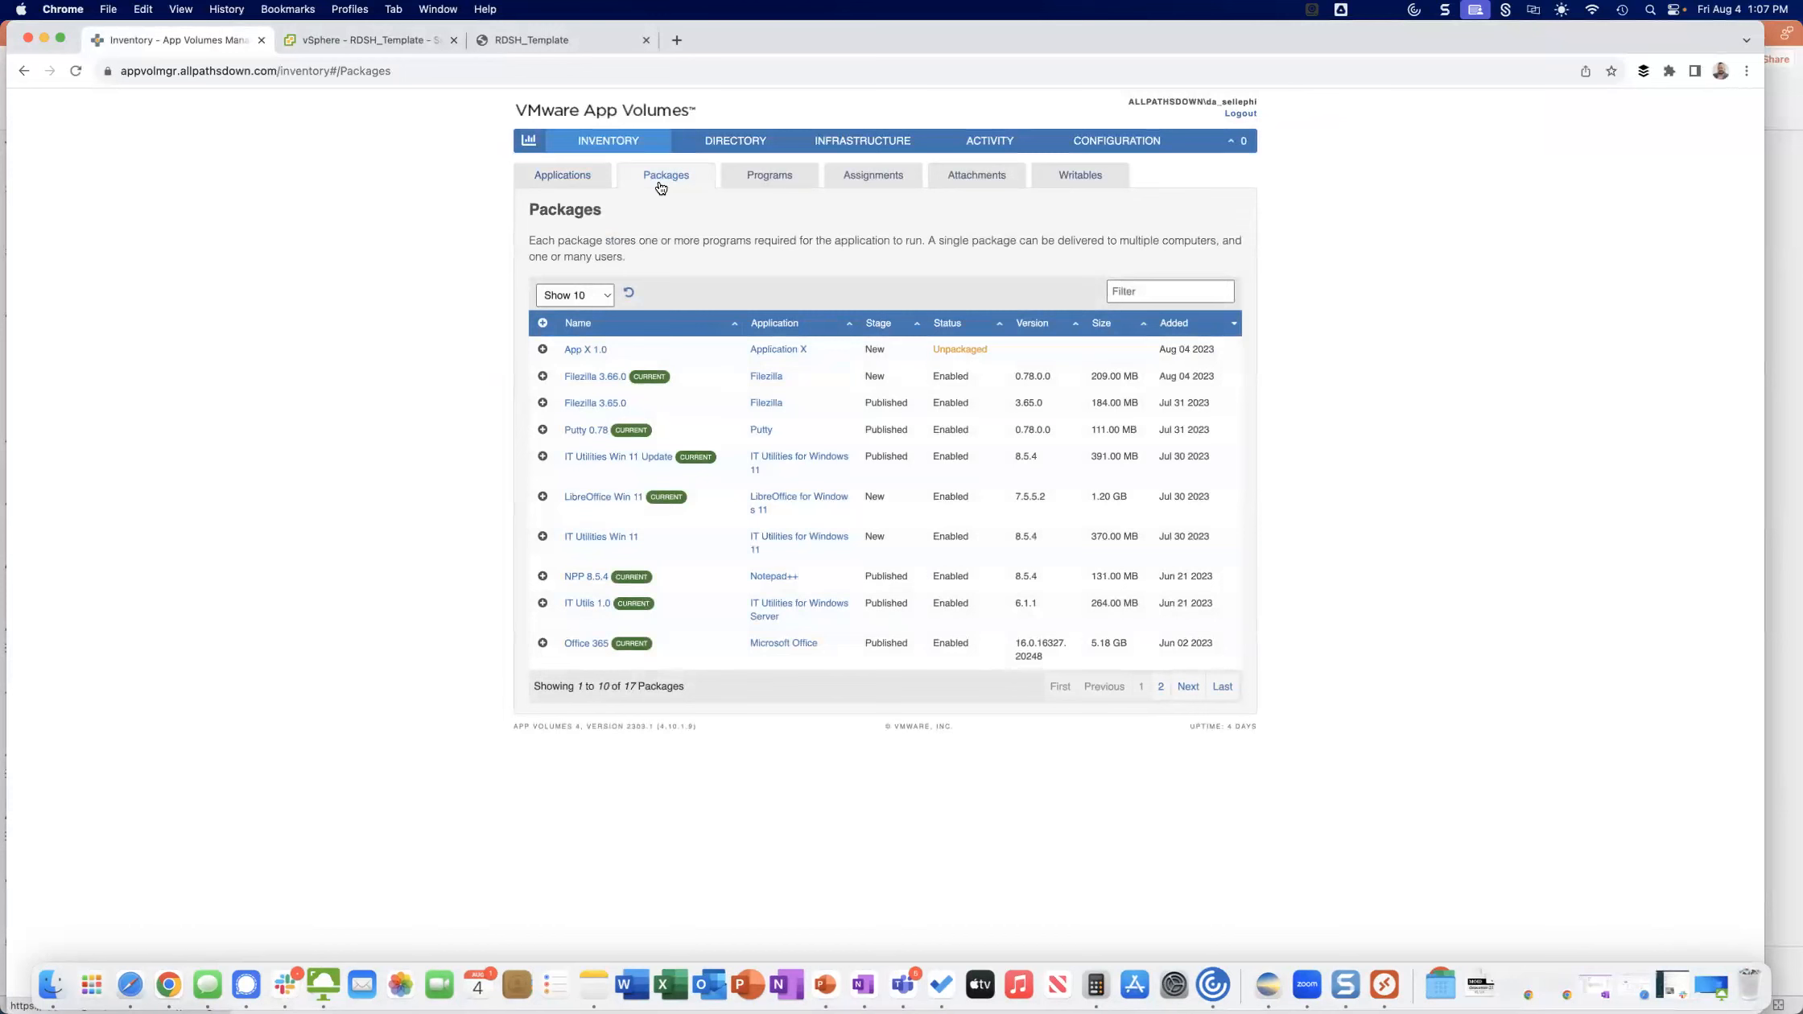
# Start a new package for the Filezilla application, reviewing the base package options, keeping Create New Package and choosing On-demand delivery.
pyautogui.click(567, 174)
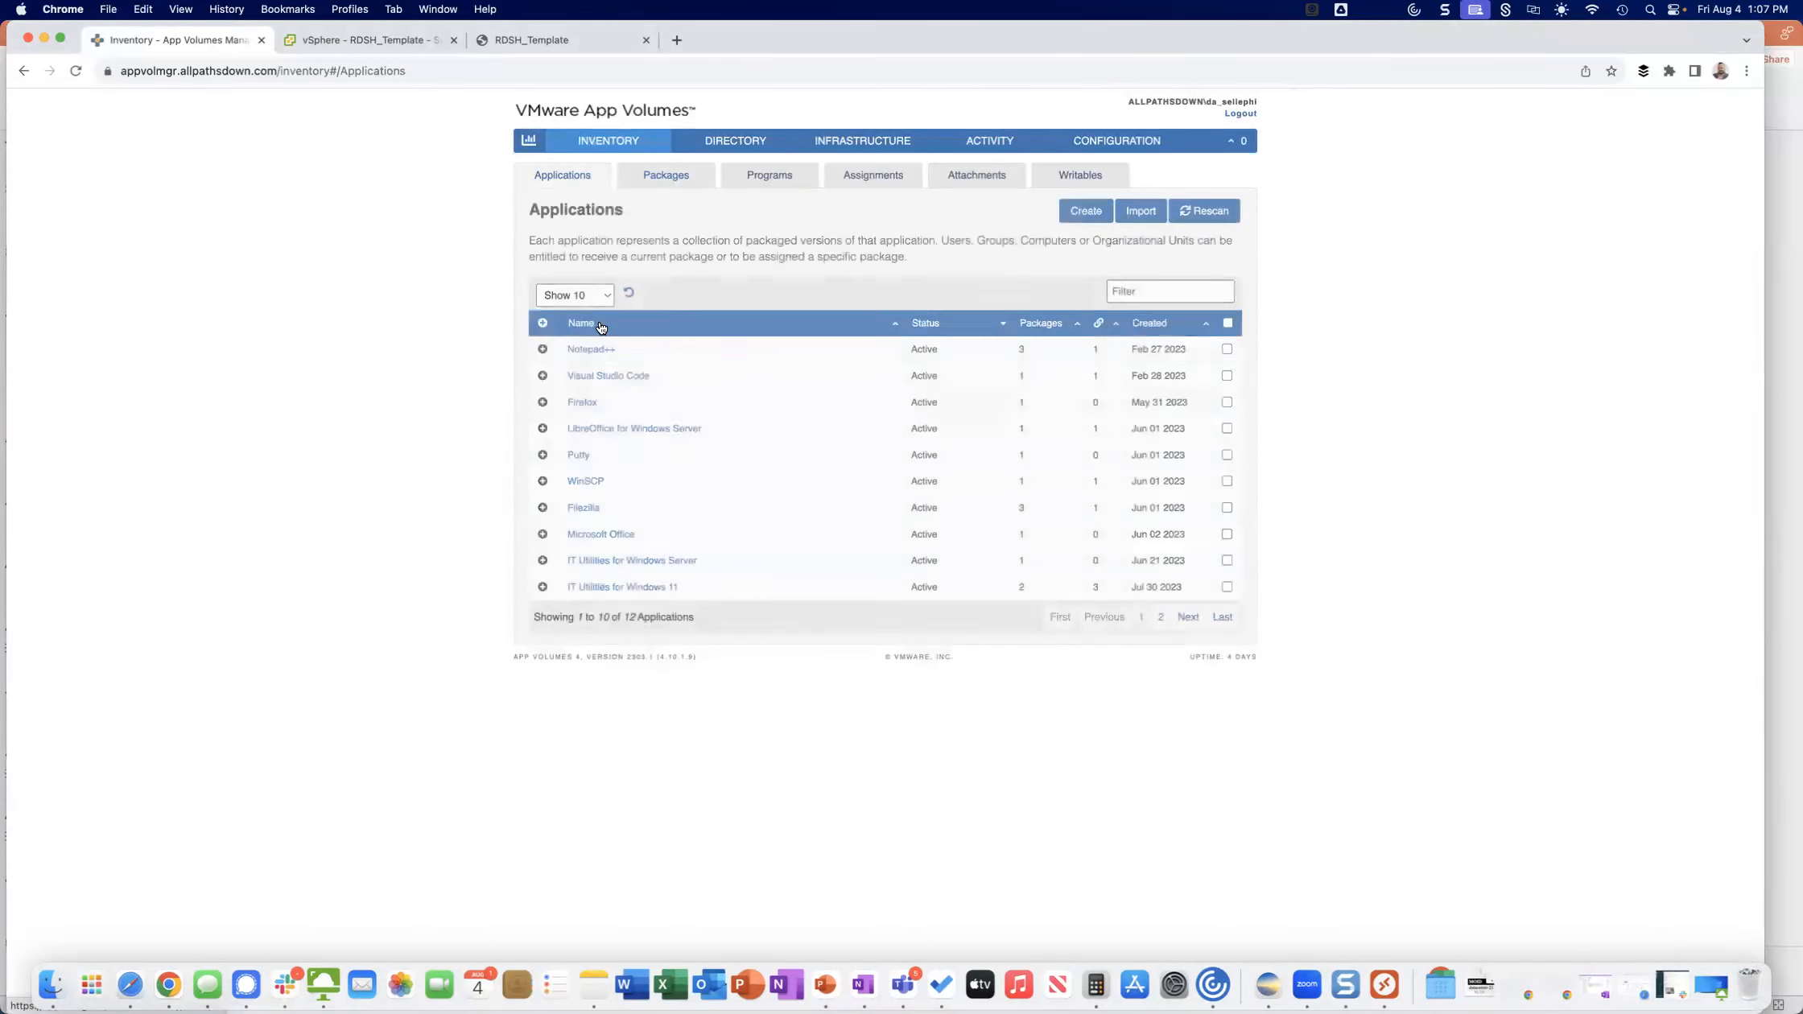
pyautogui.click(596, 512)
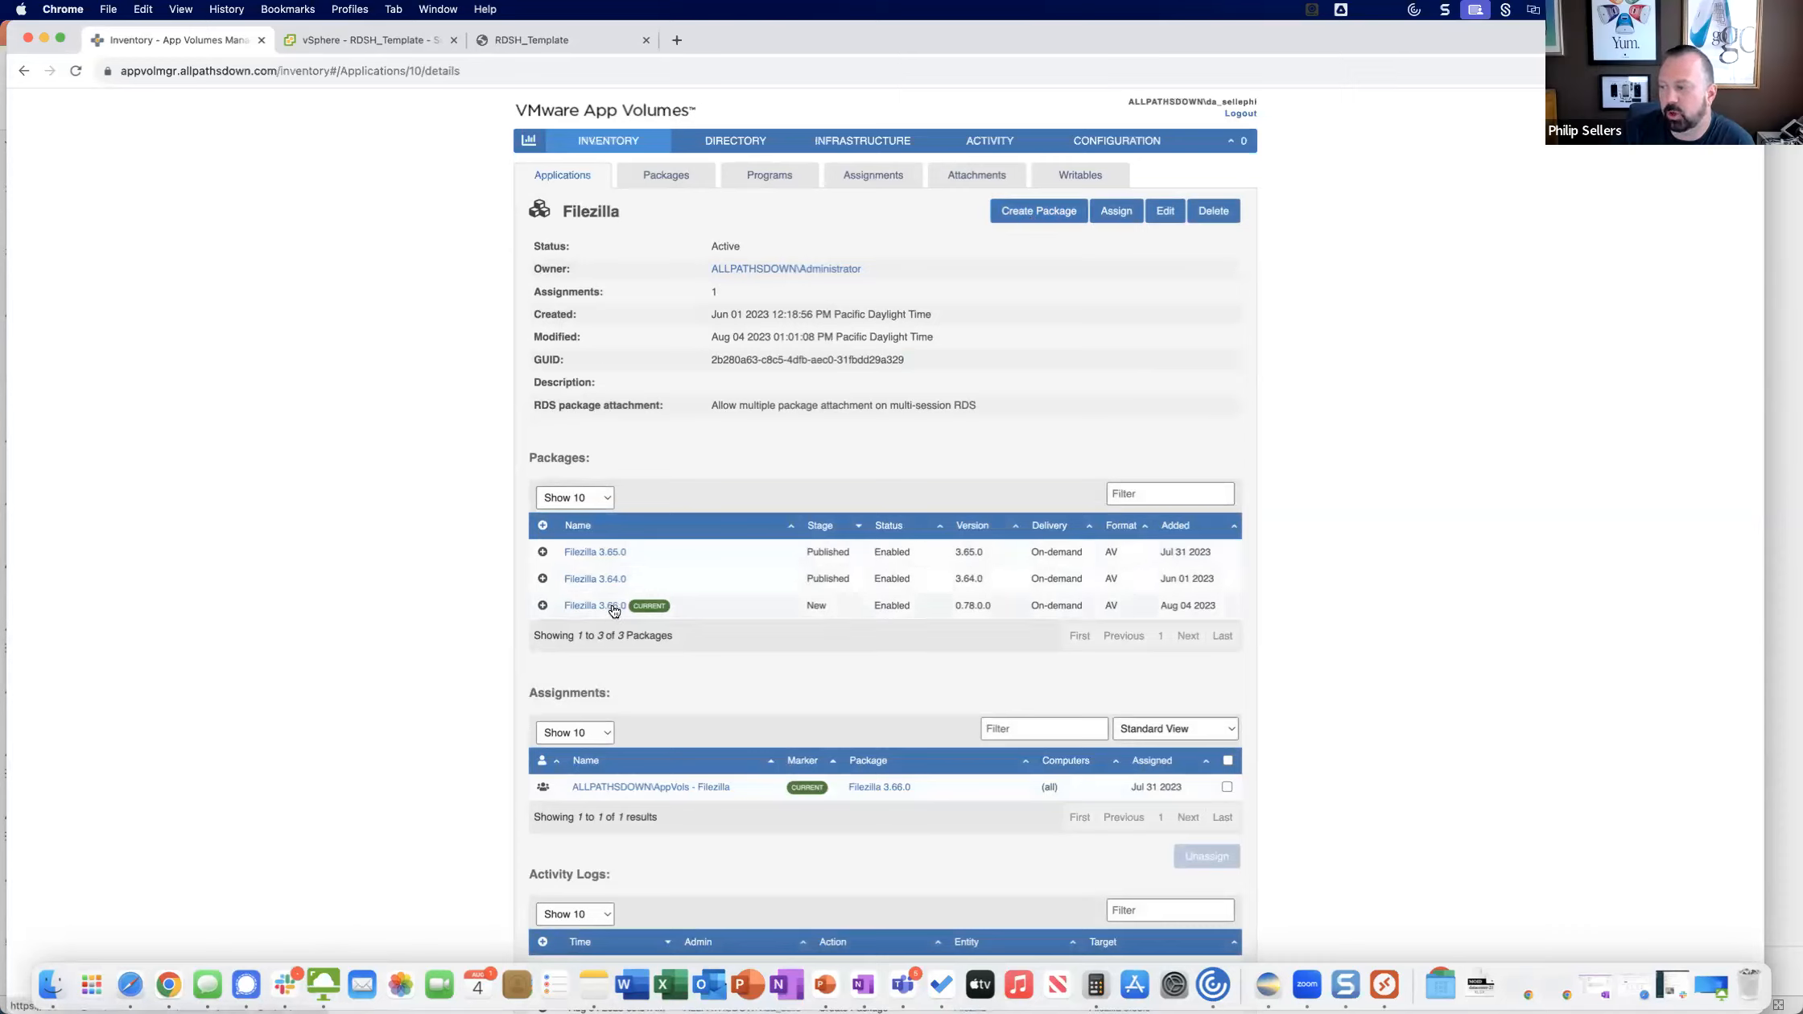
pyautogui.click(1030, 212)
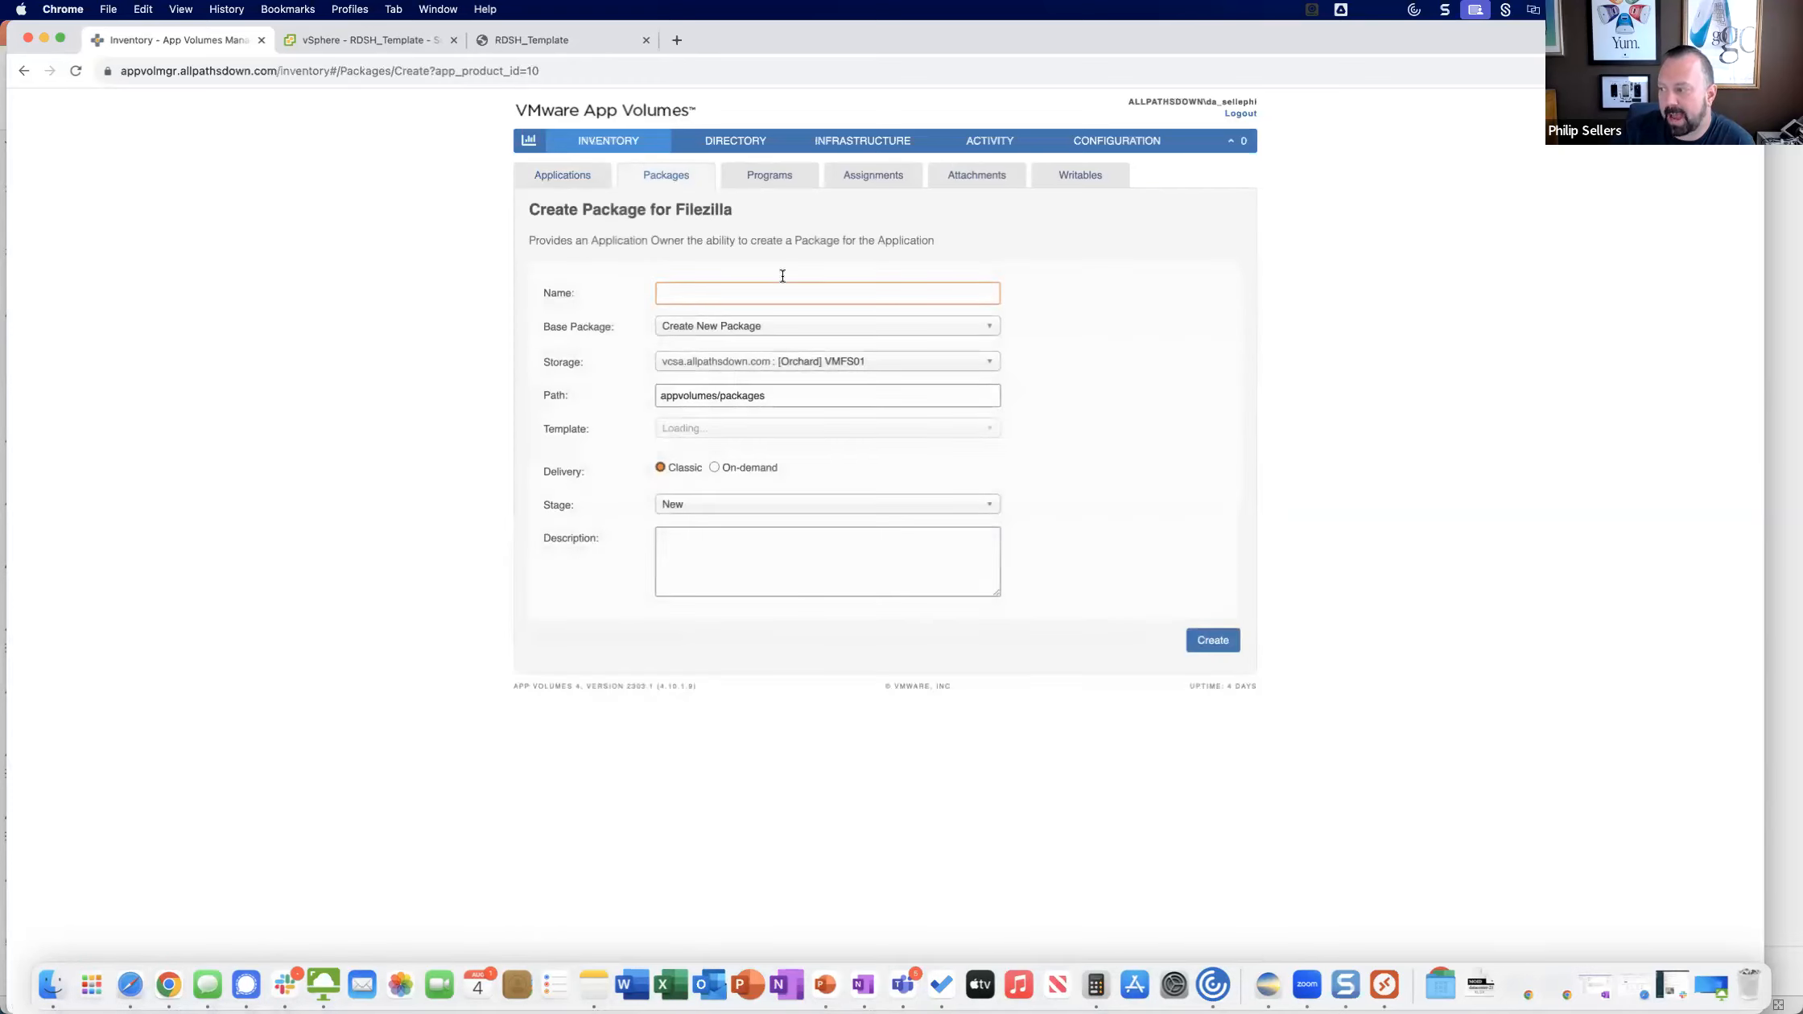
pyautogui.click(723, 327)
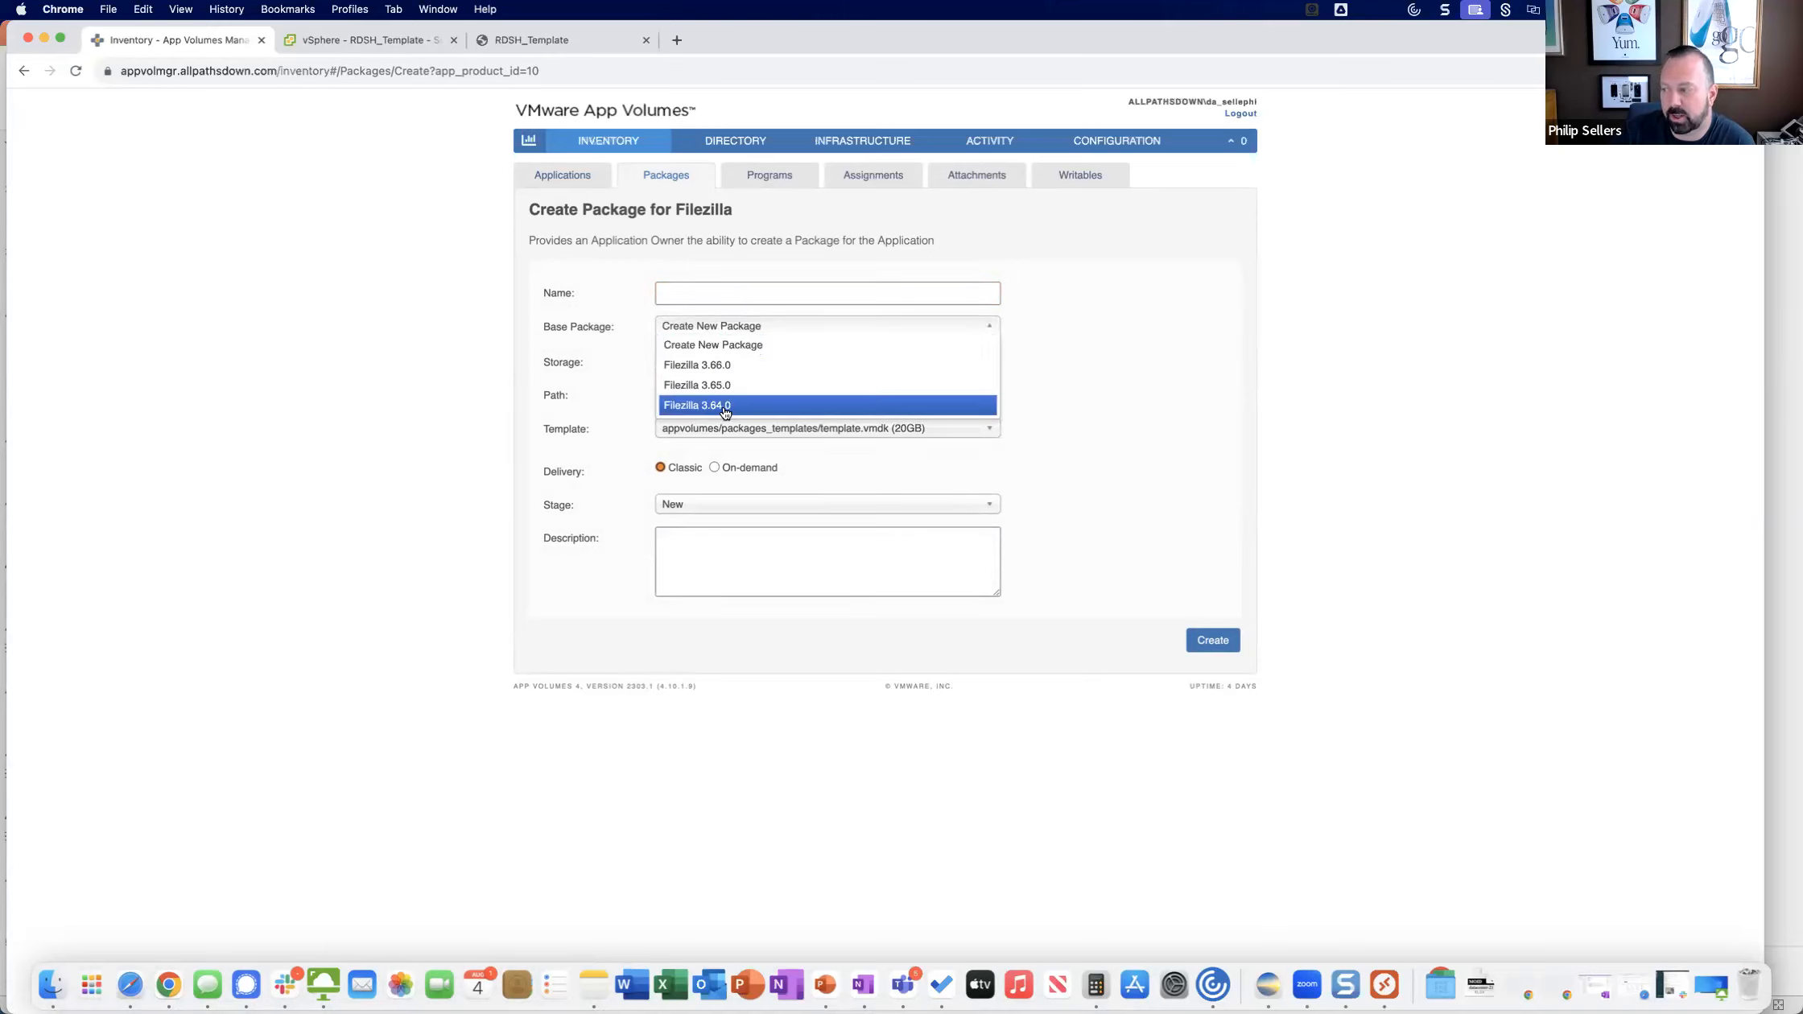
pyautogui.click(726, 346)
pyautogui.click(714, 468)
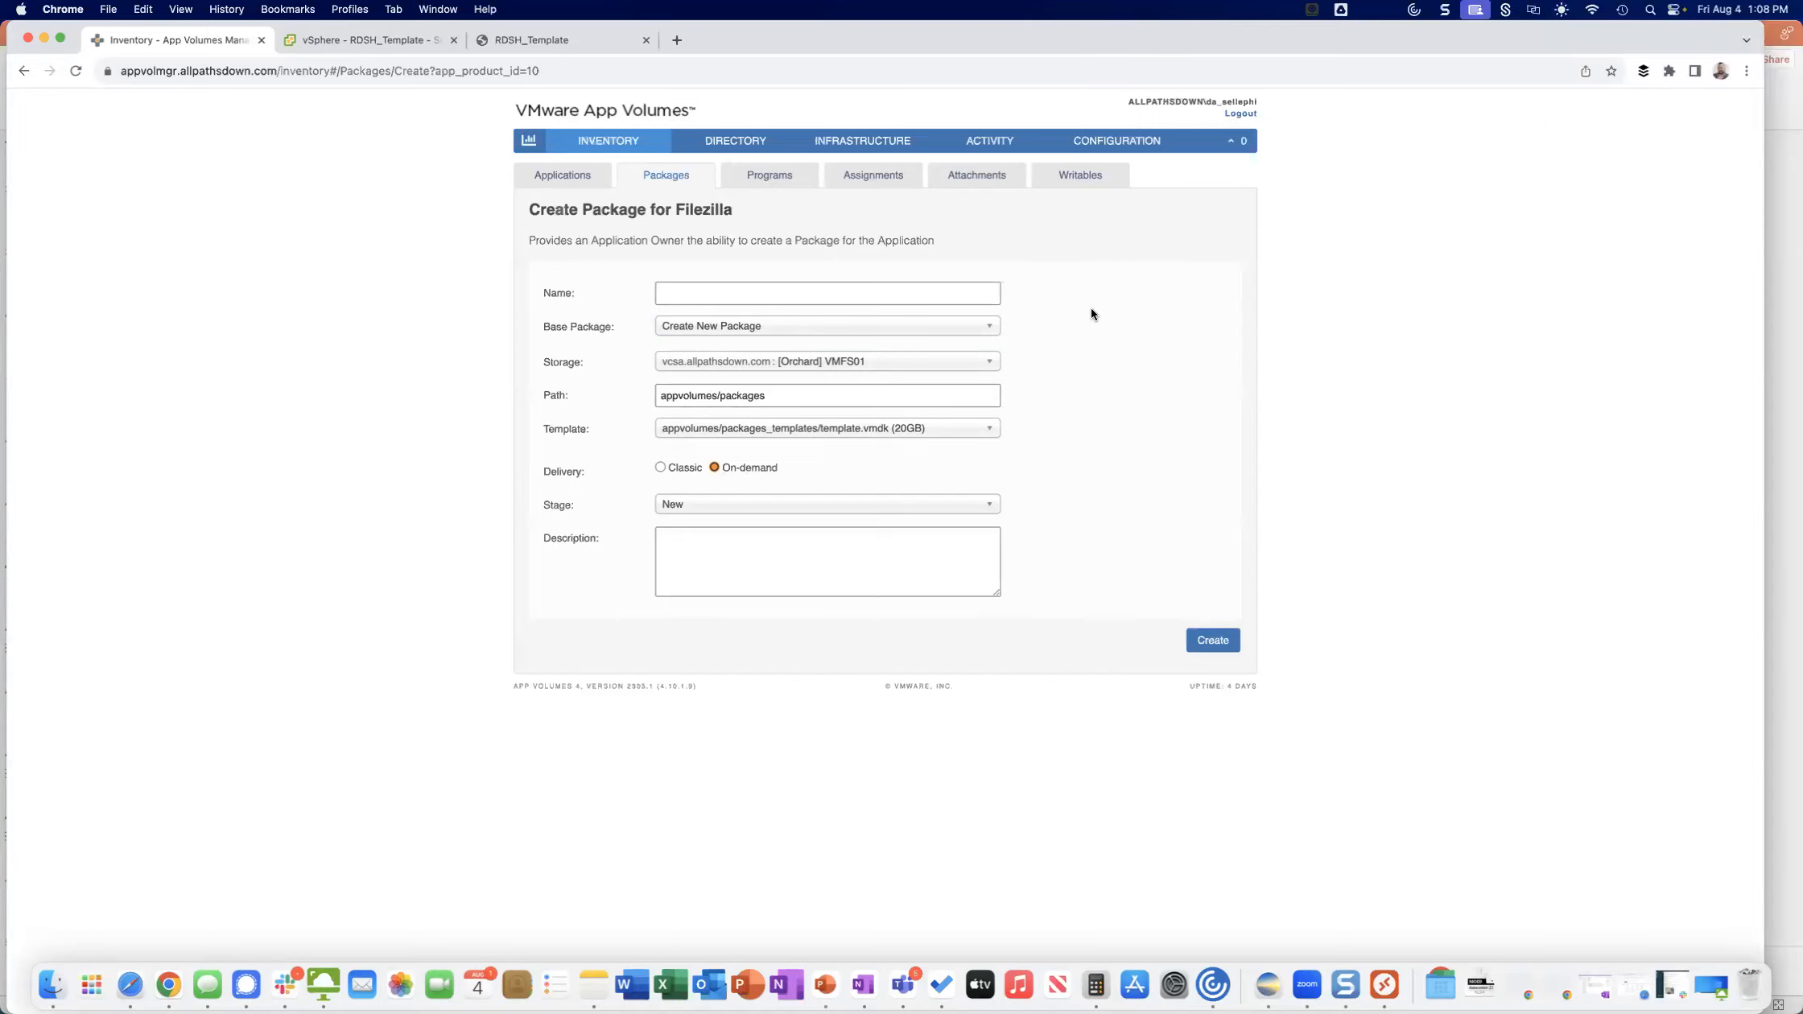
pyautogui.click(985, 326)
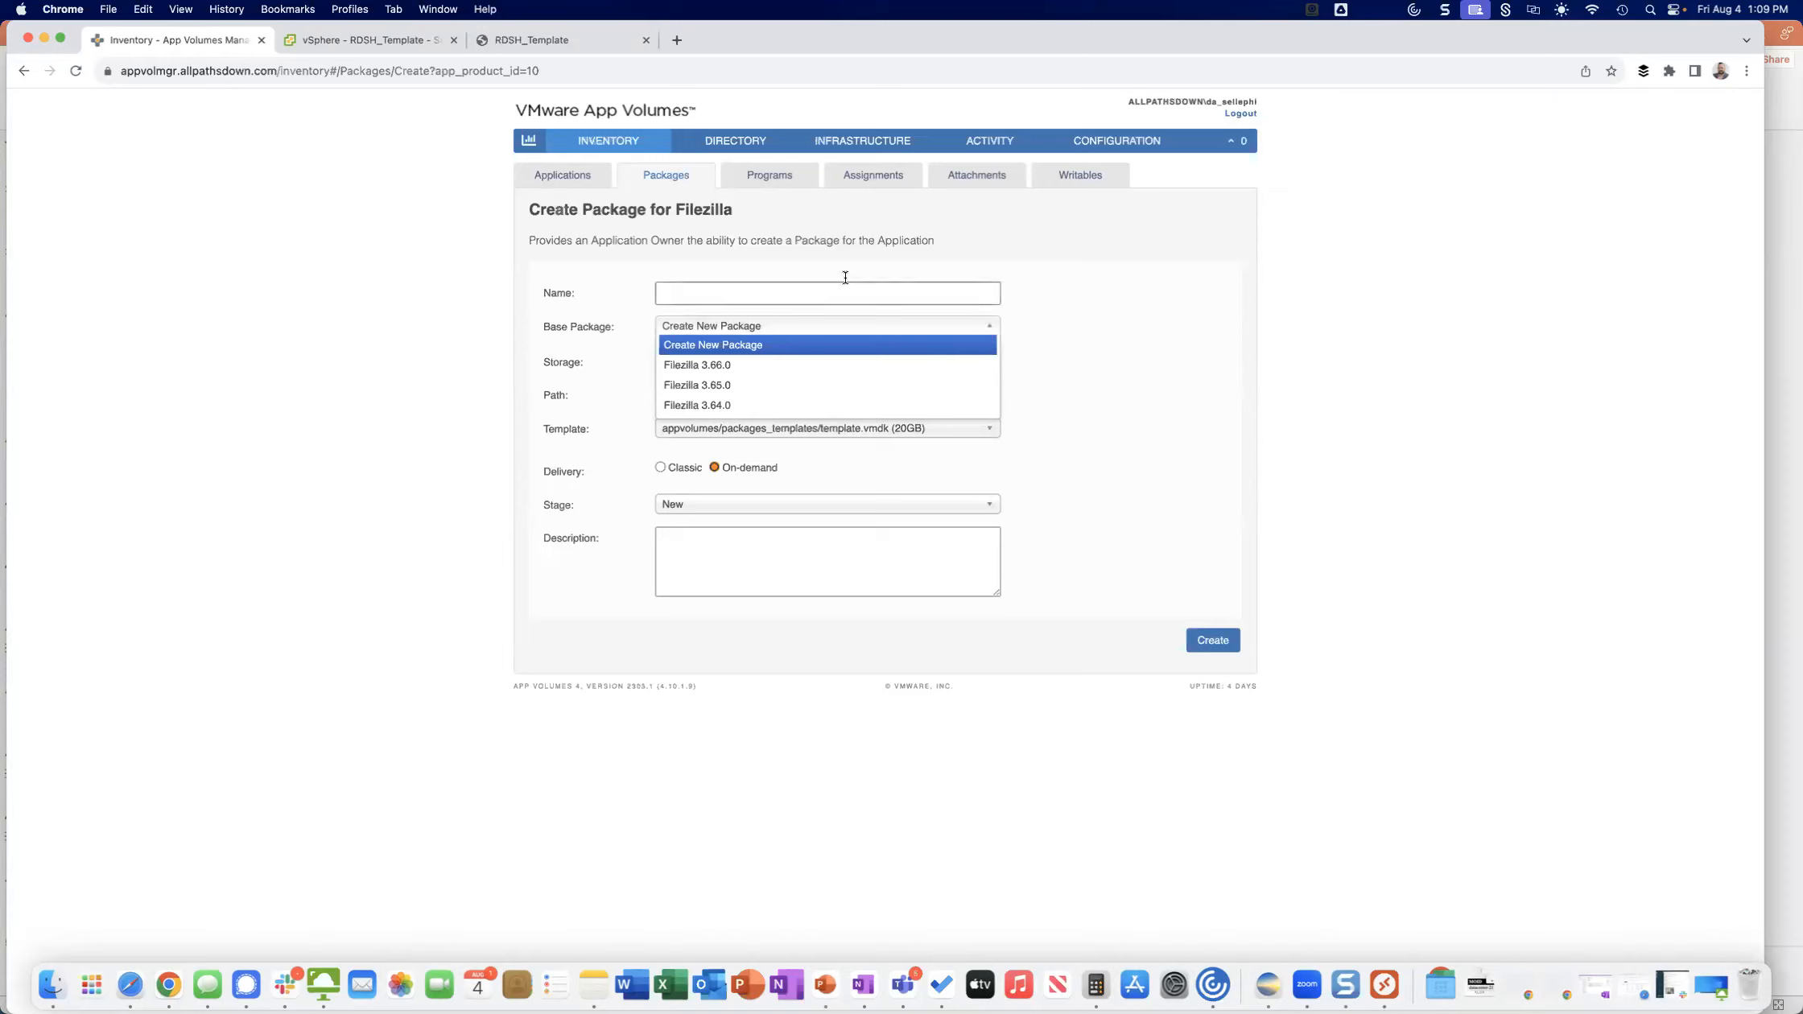
pyautogui.click(541, 223)
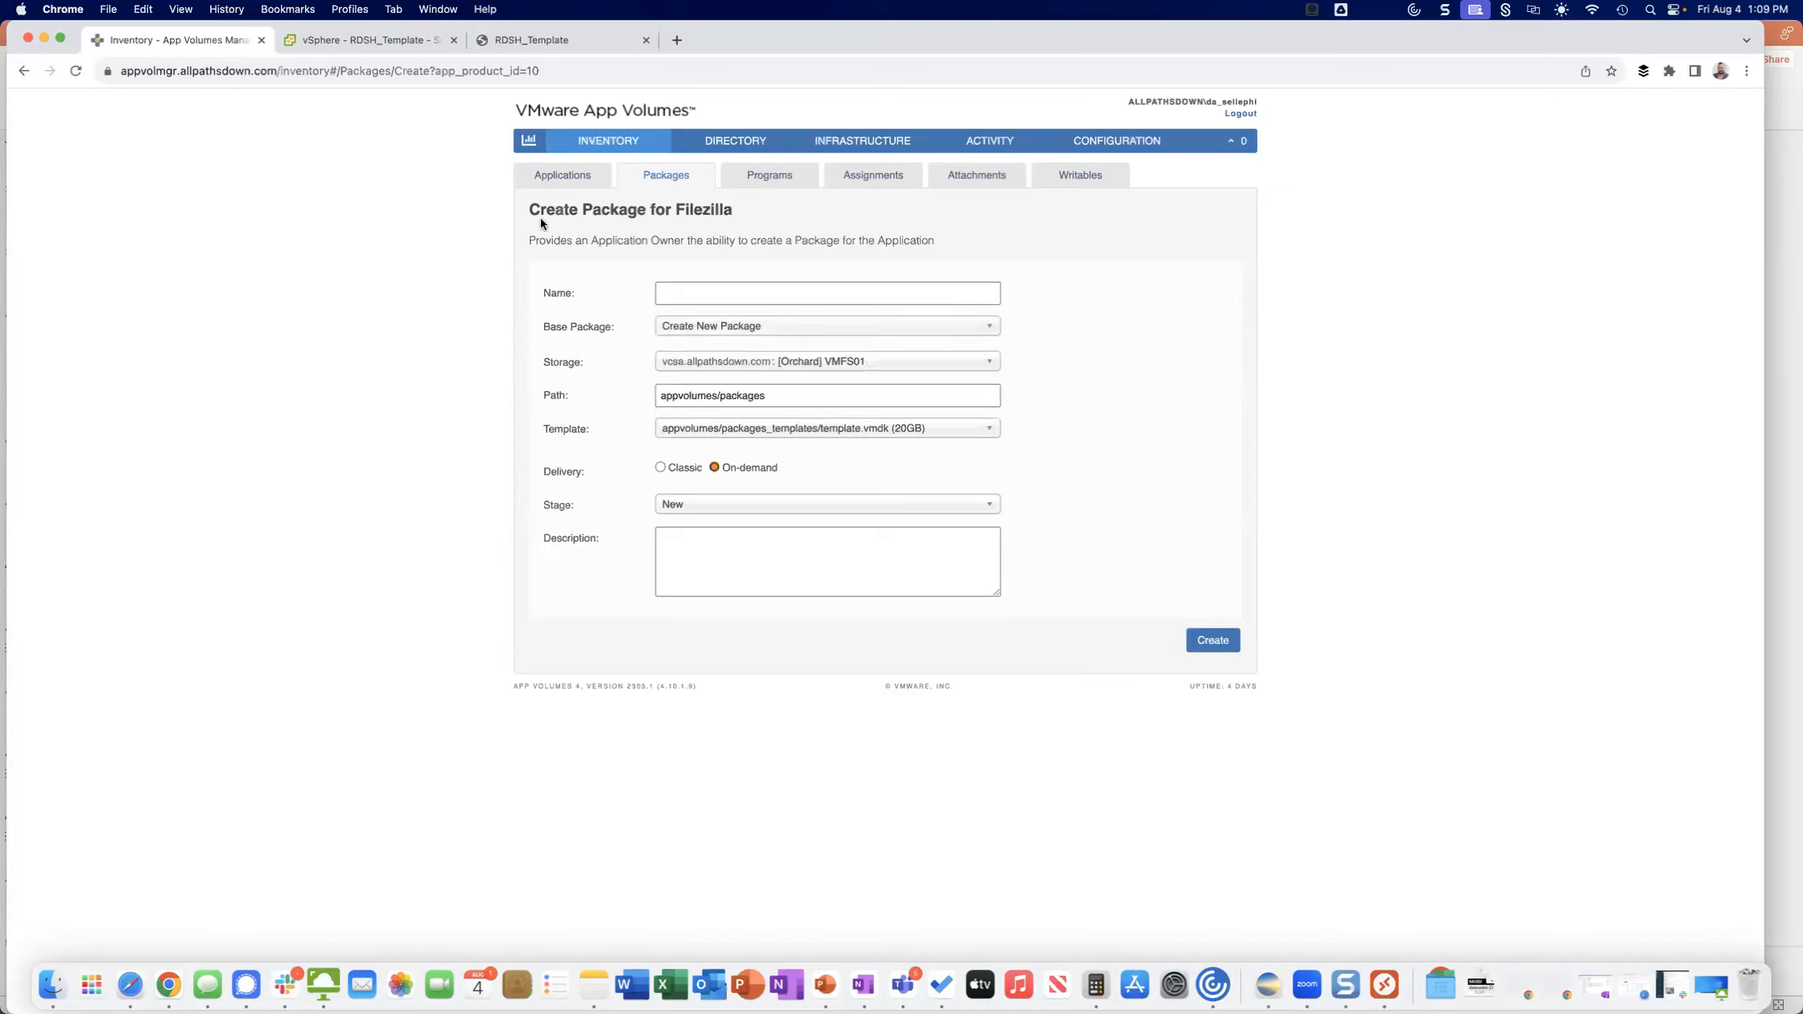
# Return to the applications list and expand the Putty and Filezilla entries in turn to examine their current packages.
pyautogui.click(575, 177)
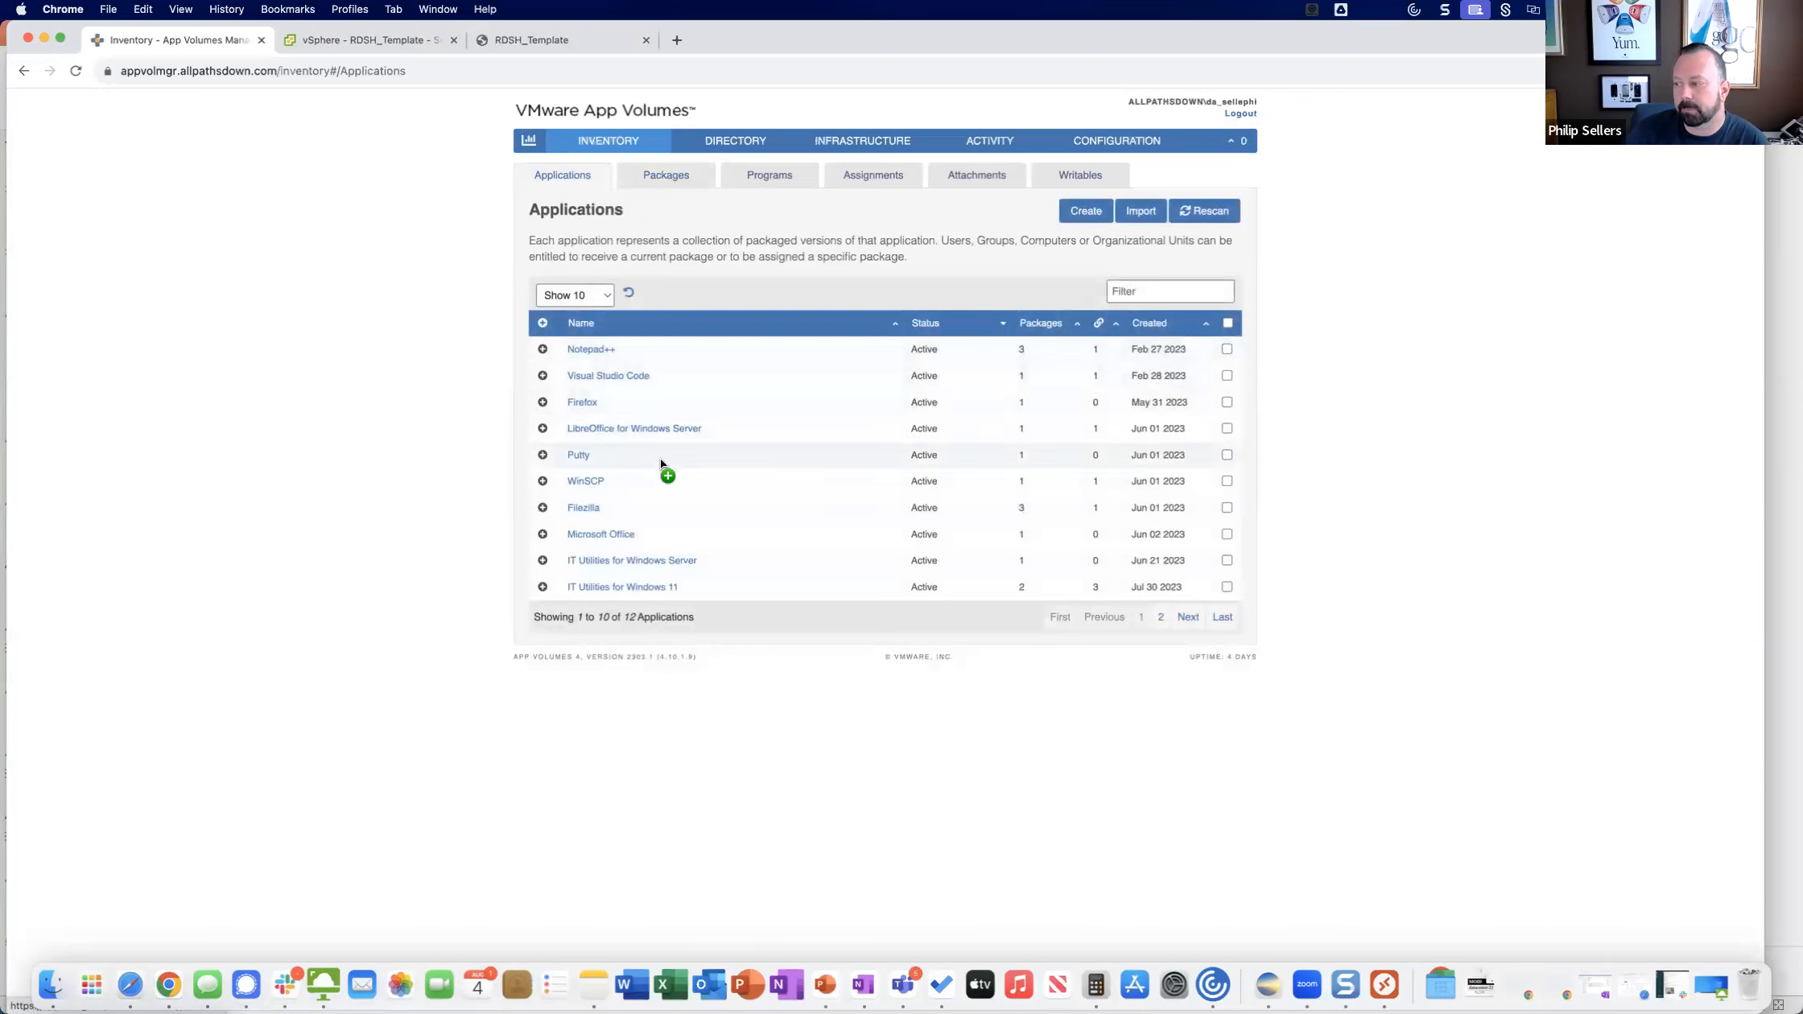
pyautogui.click(543, 456)
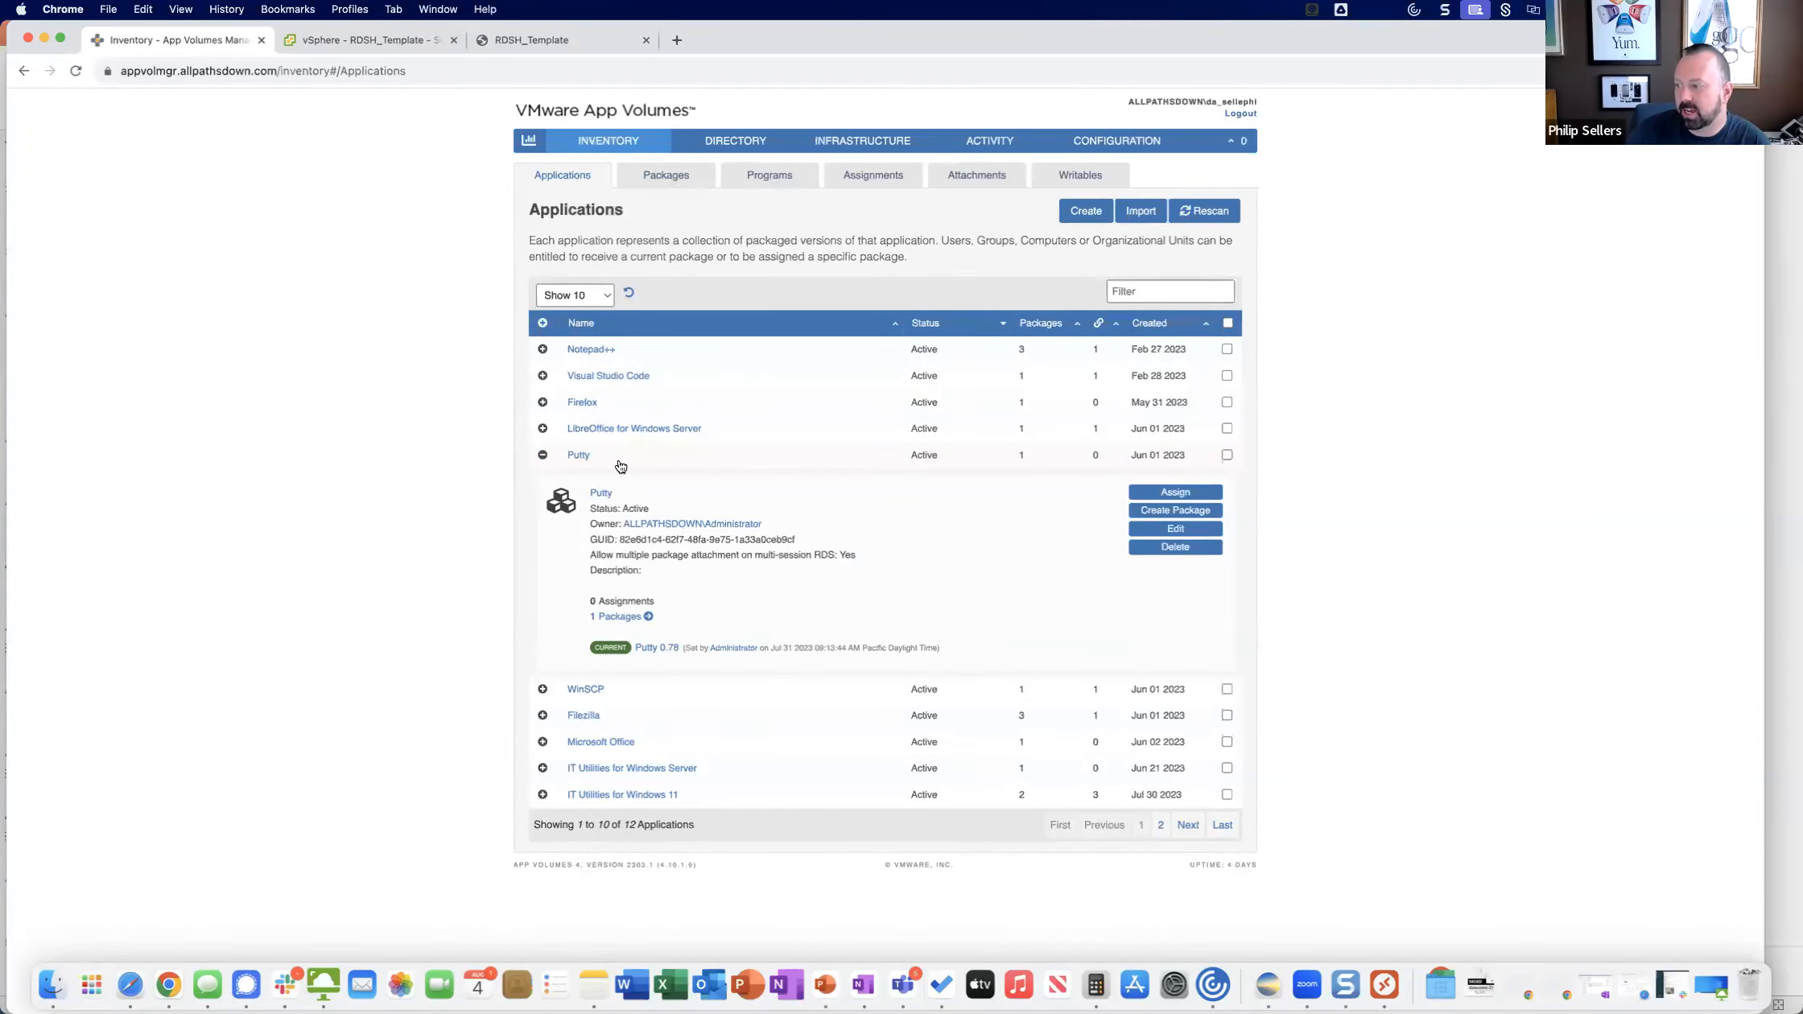
pyautogui.click(544, 455)
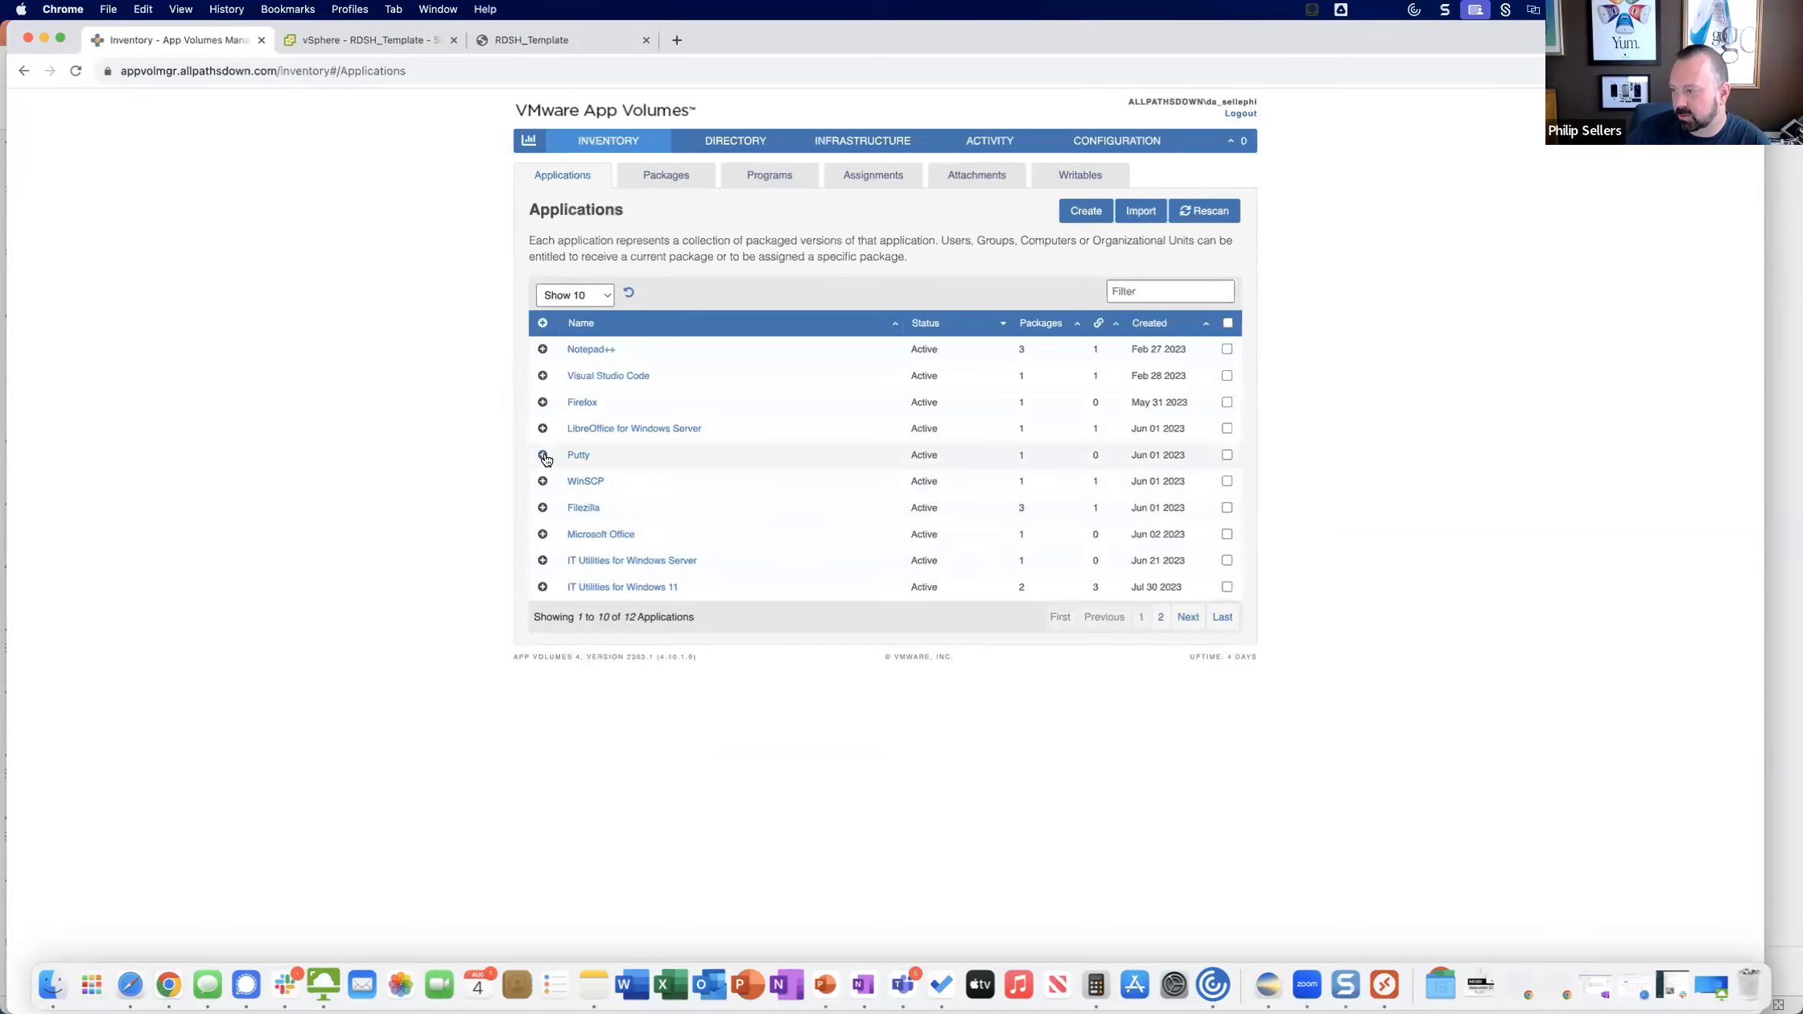
pyautogui.click(542, 507)
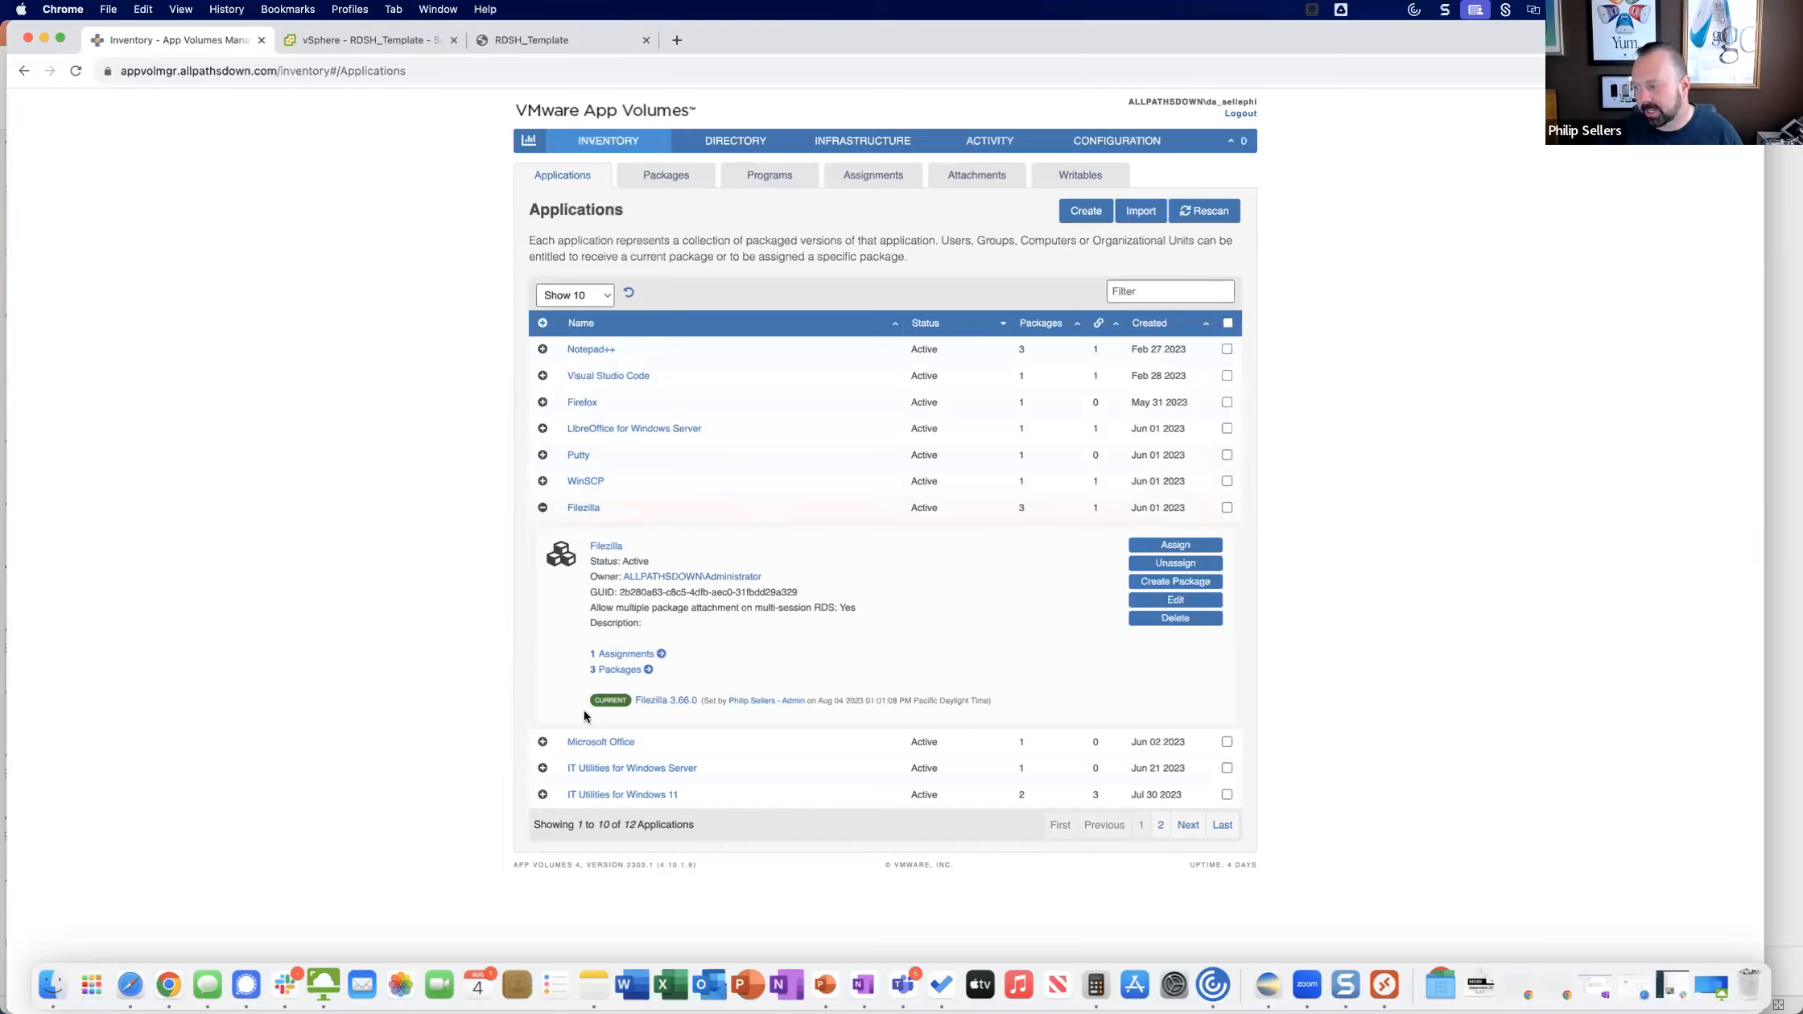
# Start assigning the Filezilla application, search Active Directory for "user" and select the Domain Users group.
pyautogui.click(1171, 543)
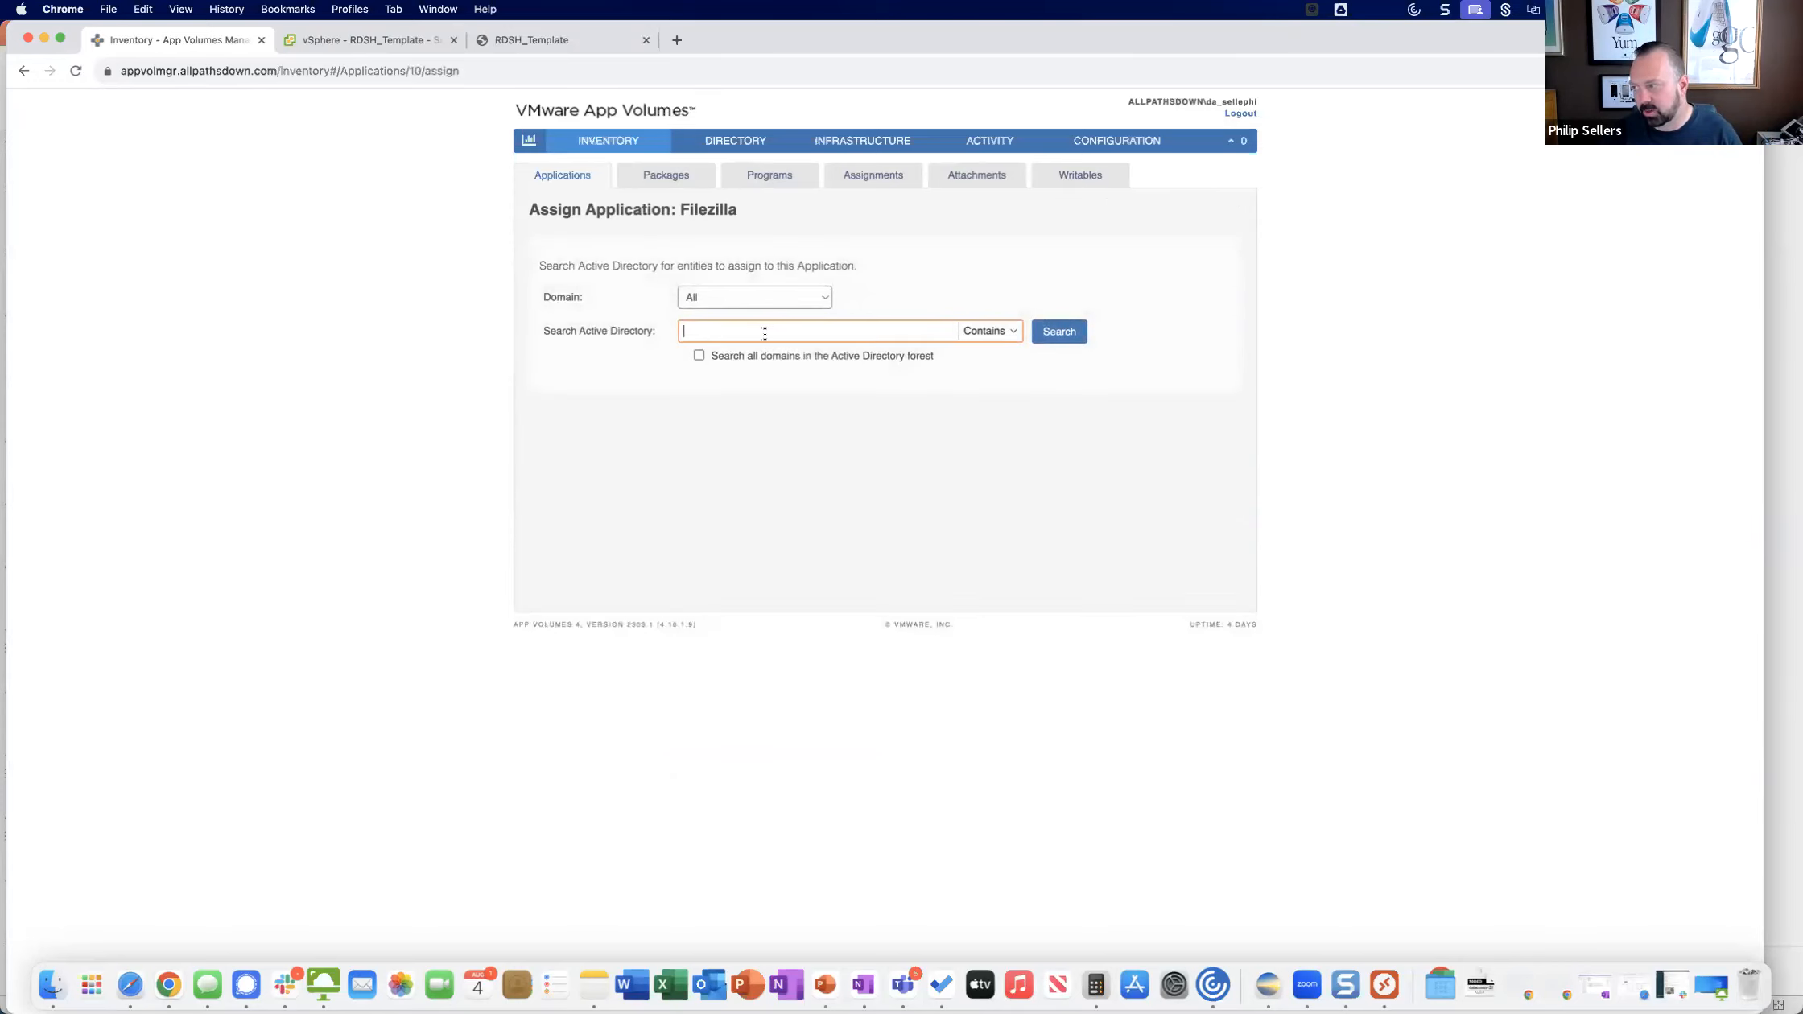
pyautogui.write('user')
pyautogui.press('Return')
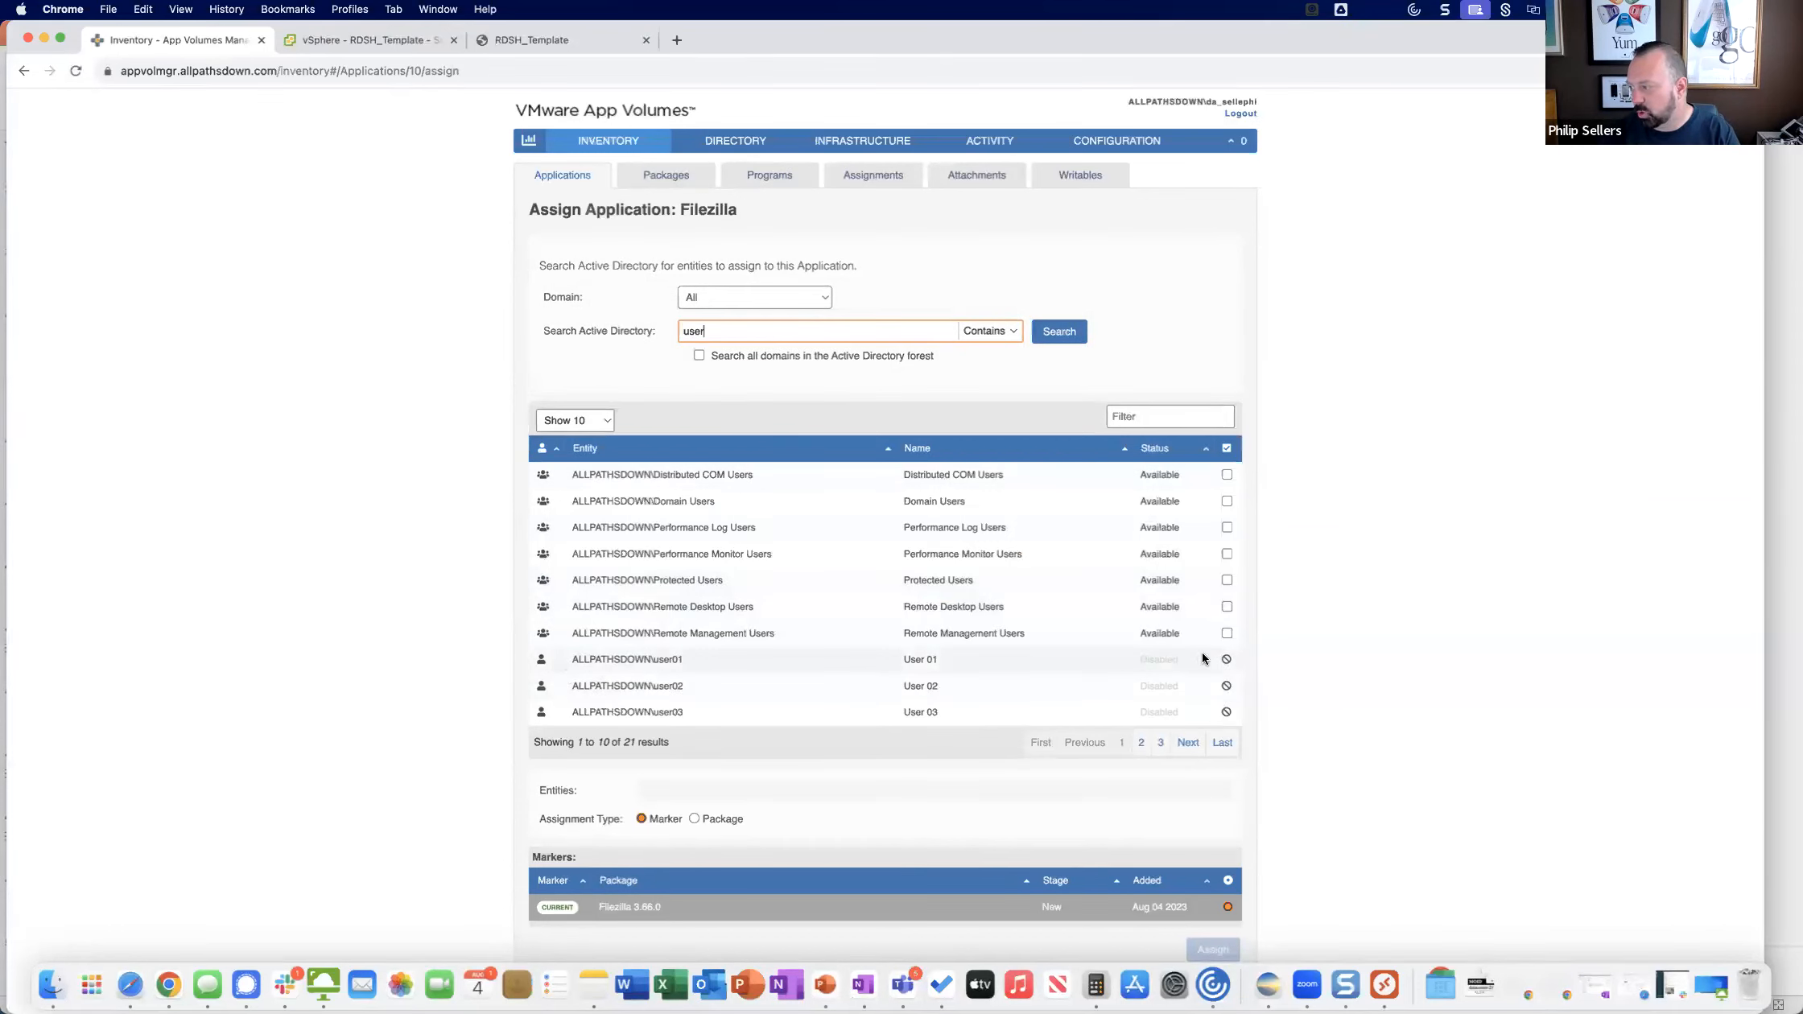
pyautogui.click(1226, 501)
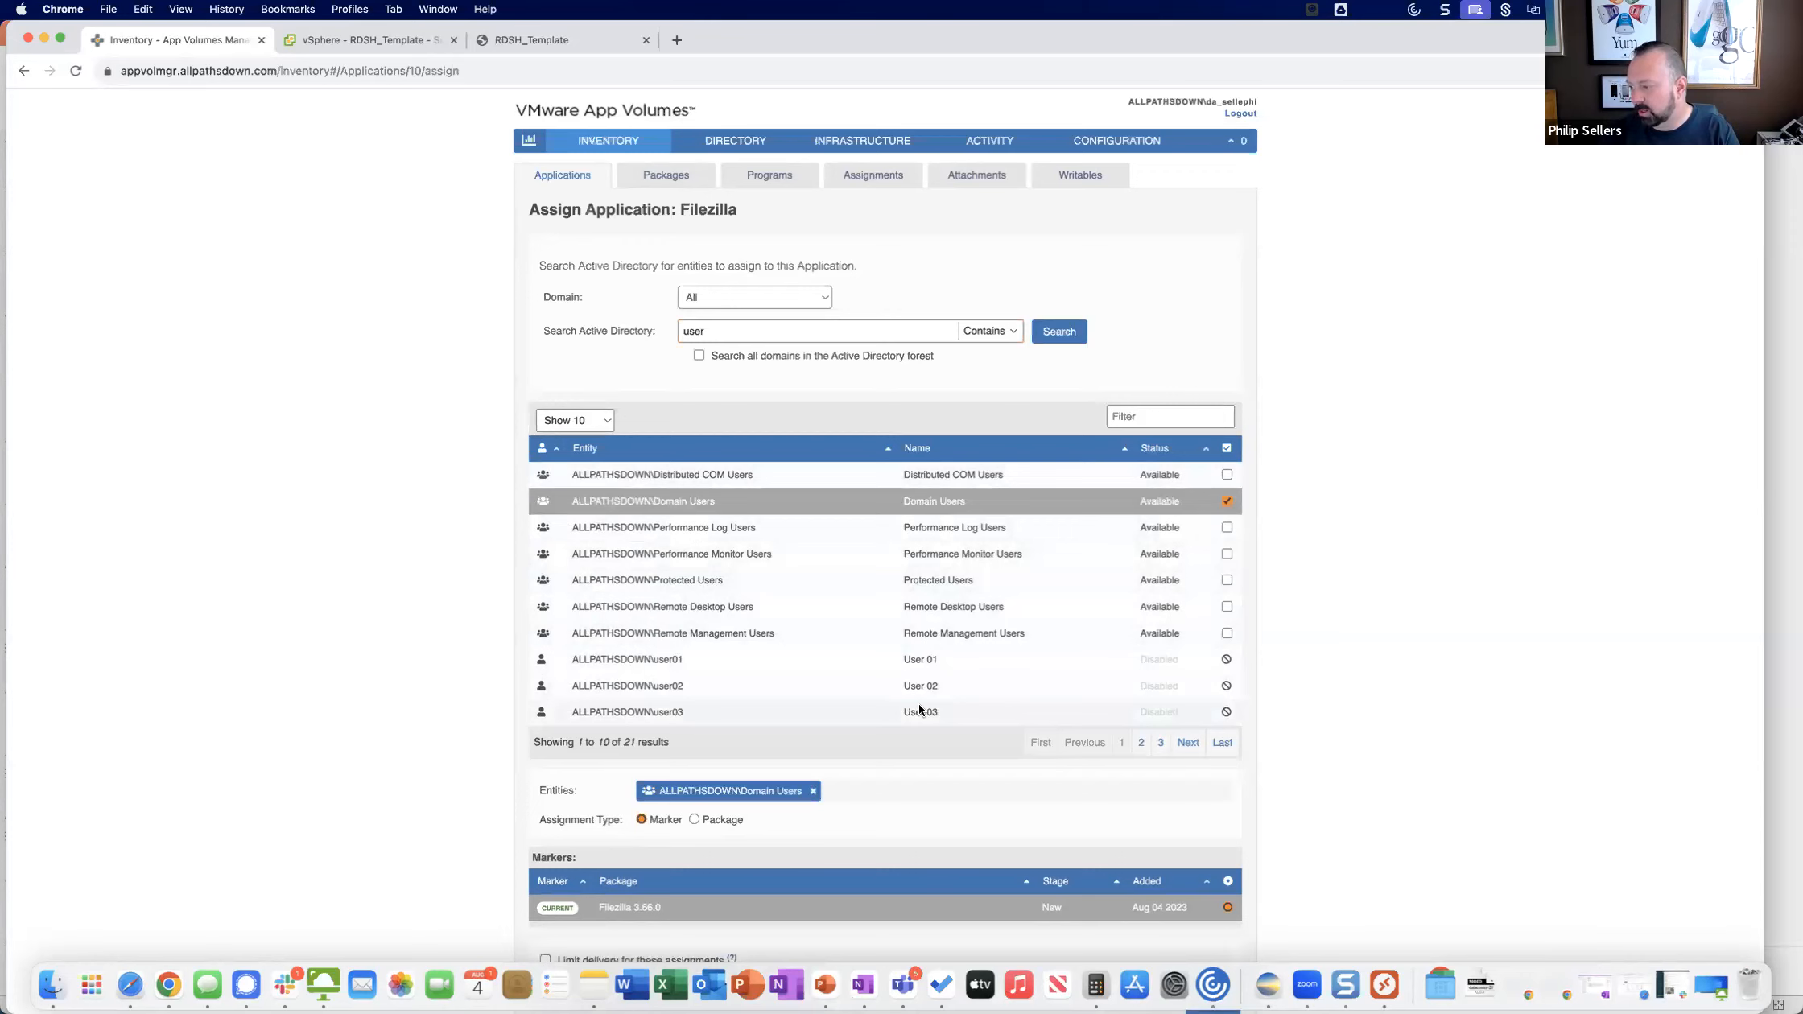
# Set the assignment type to Package and review the selectable Filezilla versions and delivery options.
pyautogui.scroll(-2, 650, 723)
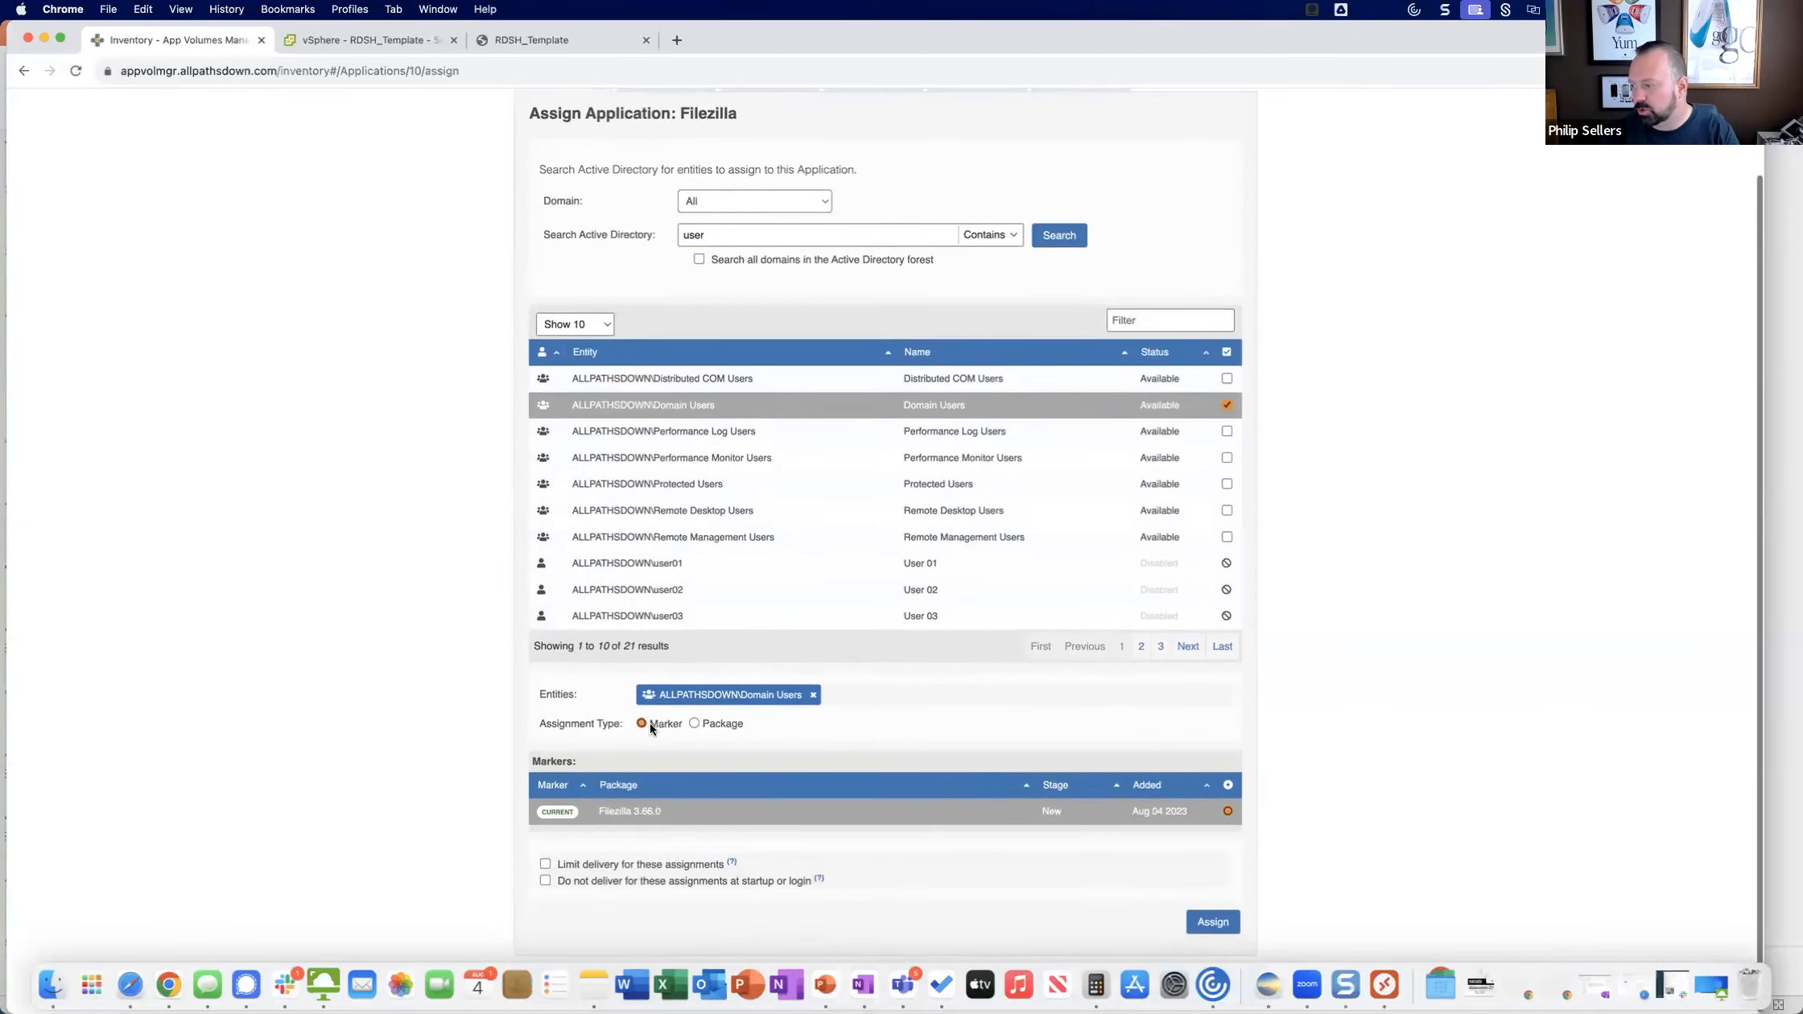
pyautogui.click(712, 728)
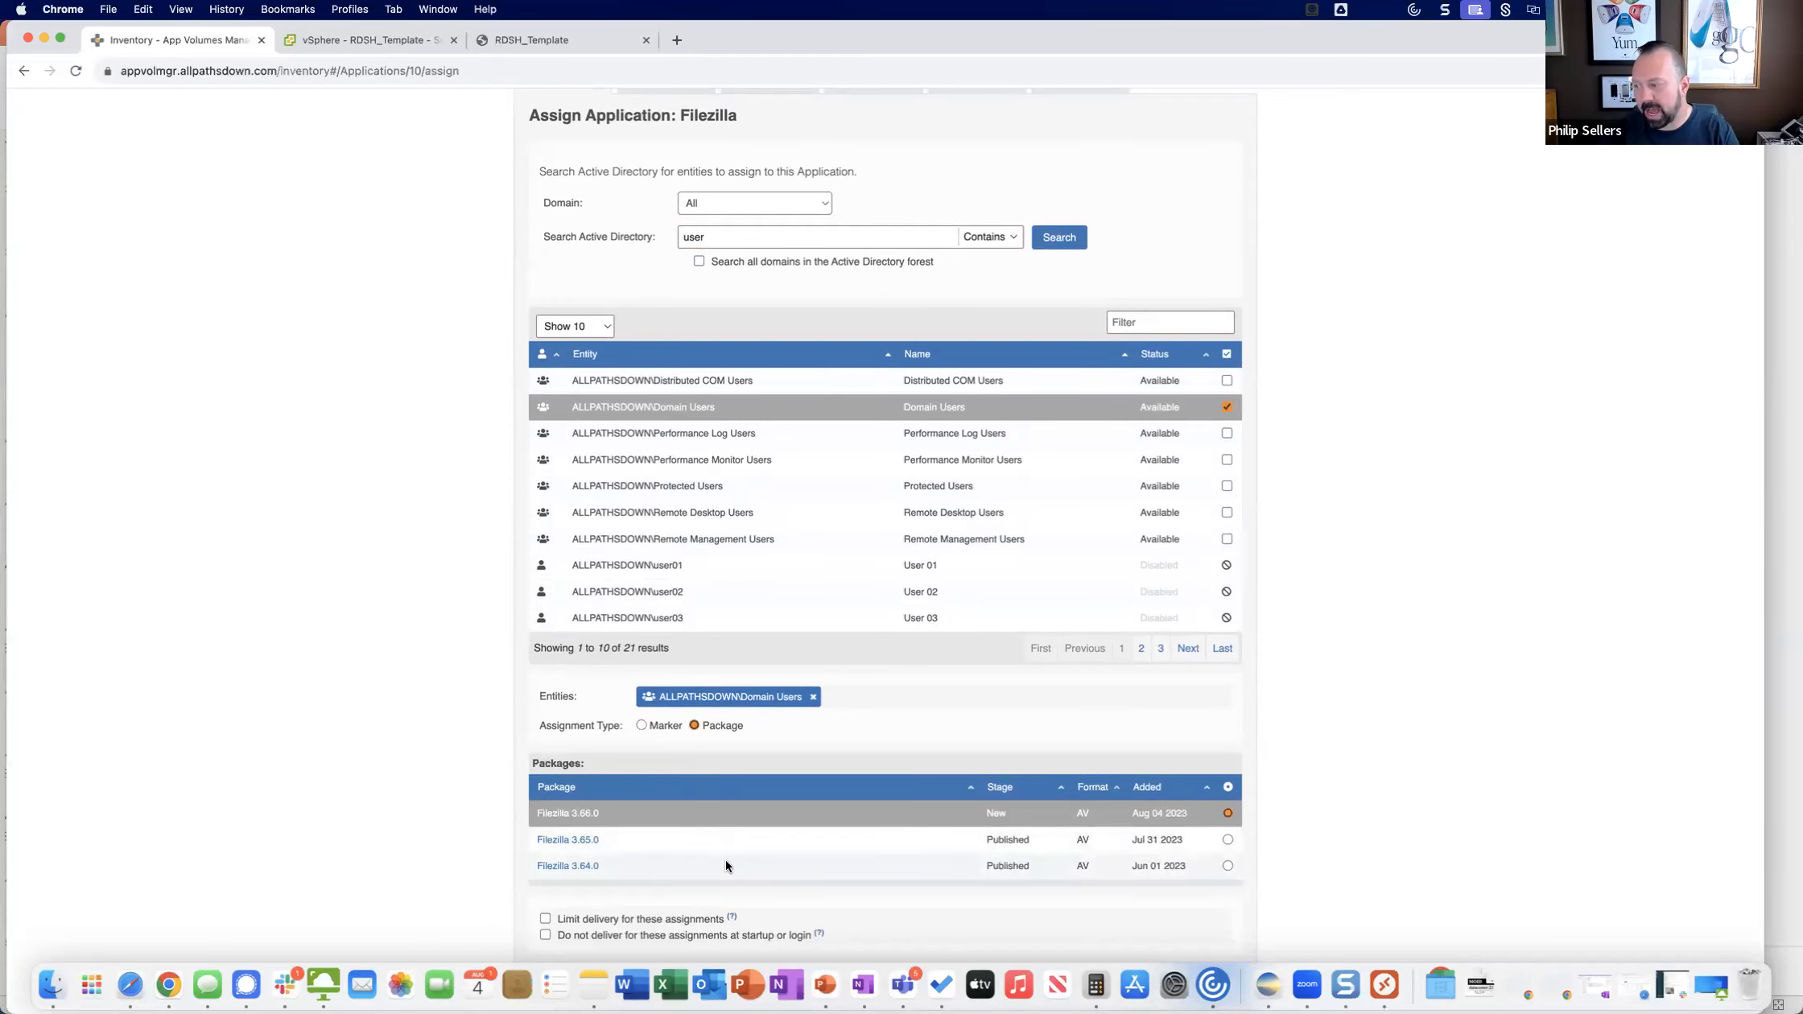
pyautogui.scroll(-1, 724, 858)
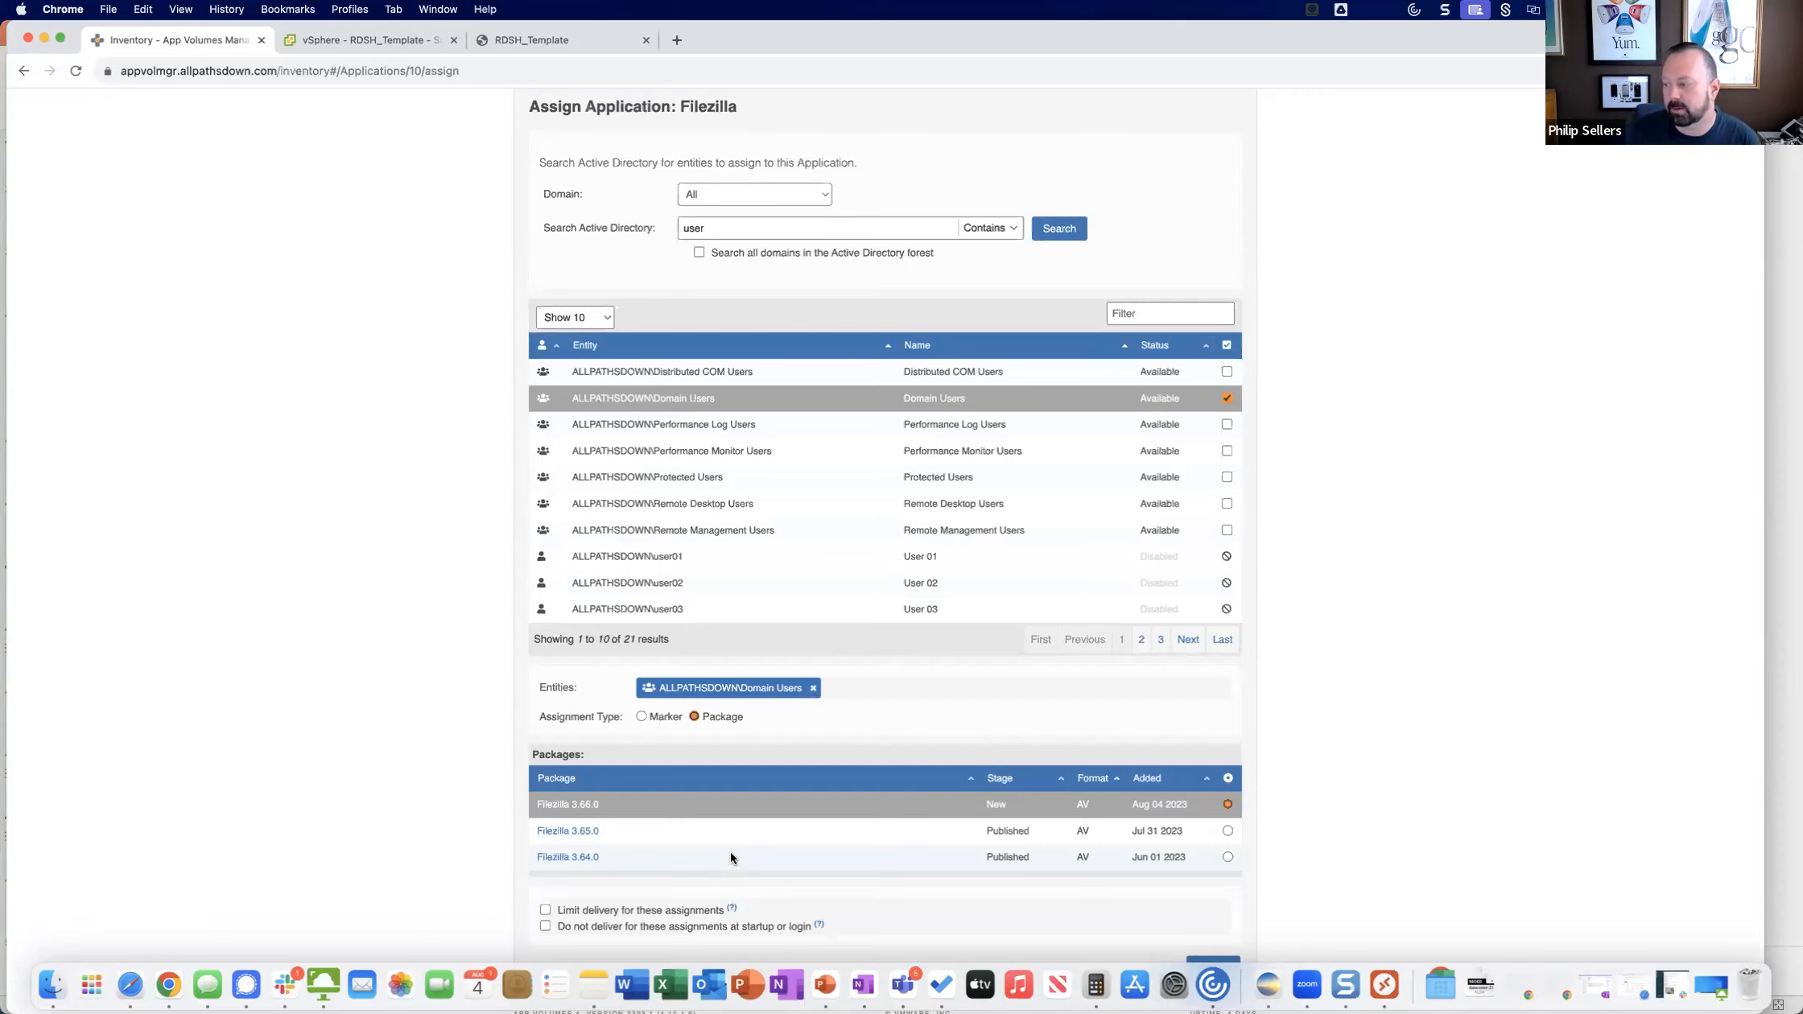
pyautogui.scroll(-1, 946, 653)
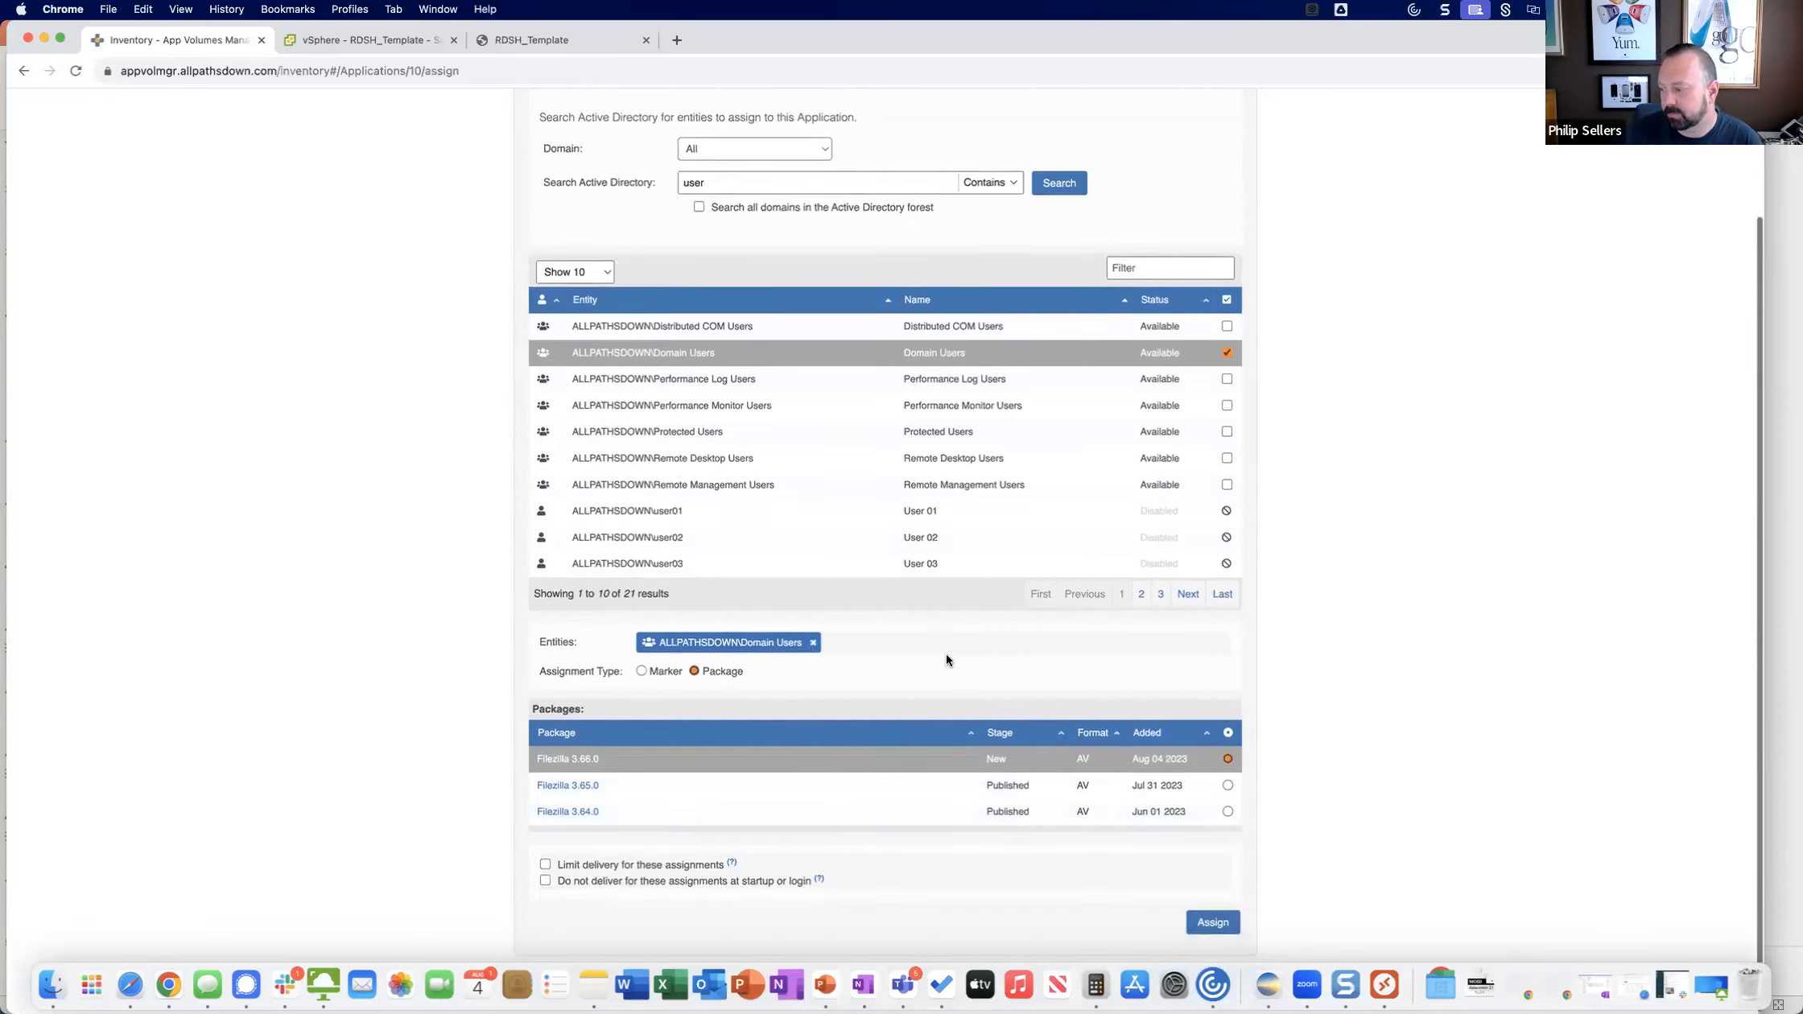
pyautogui.scroll(3, 946, 660)
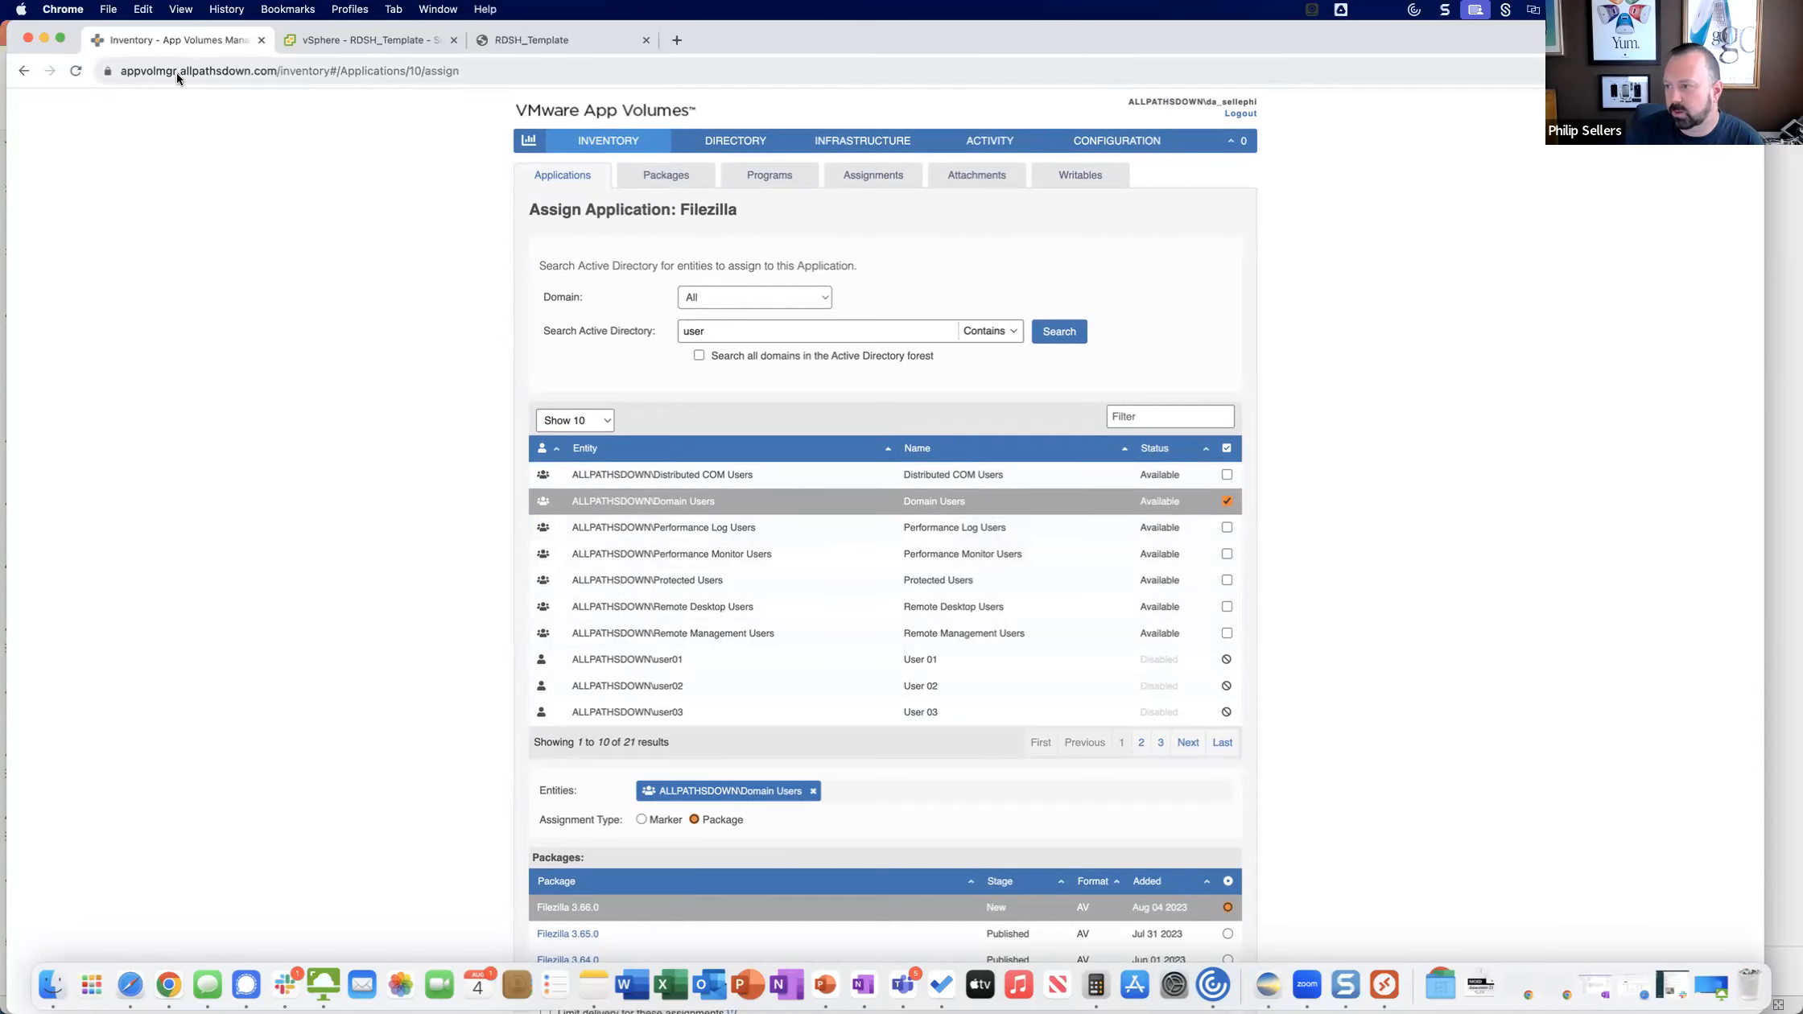
# Minimize the Chrome and VMware Horizon Client windows to switch to PowerPoint, and browse the slide thumbnails back to the start of the deck.
pyautogui.click(43, 38)
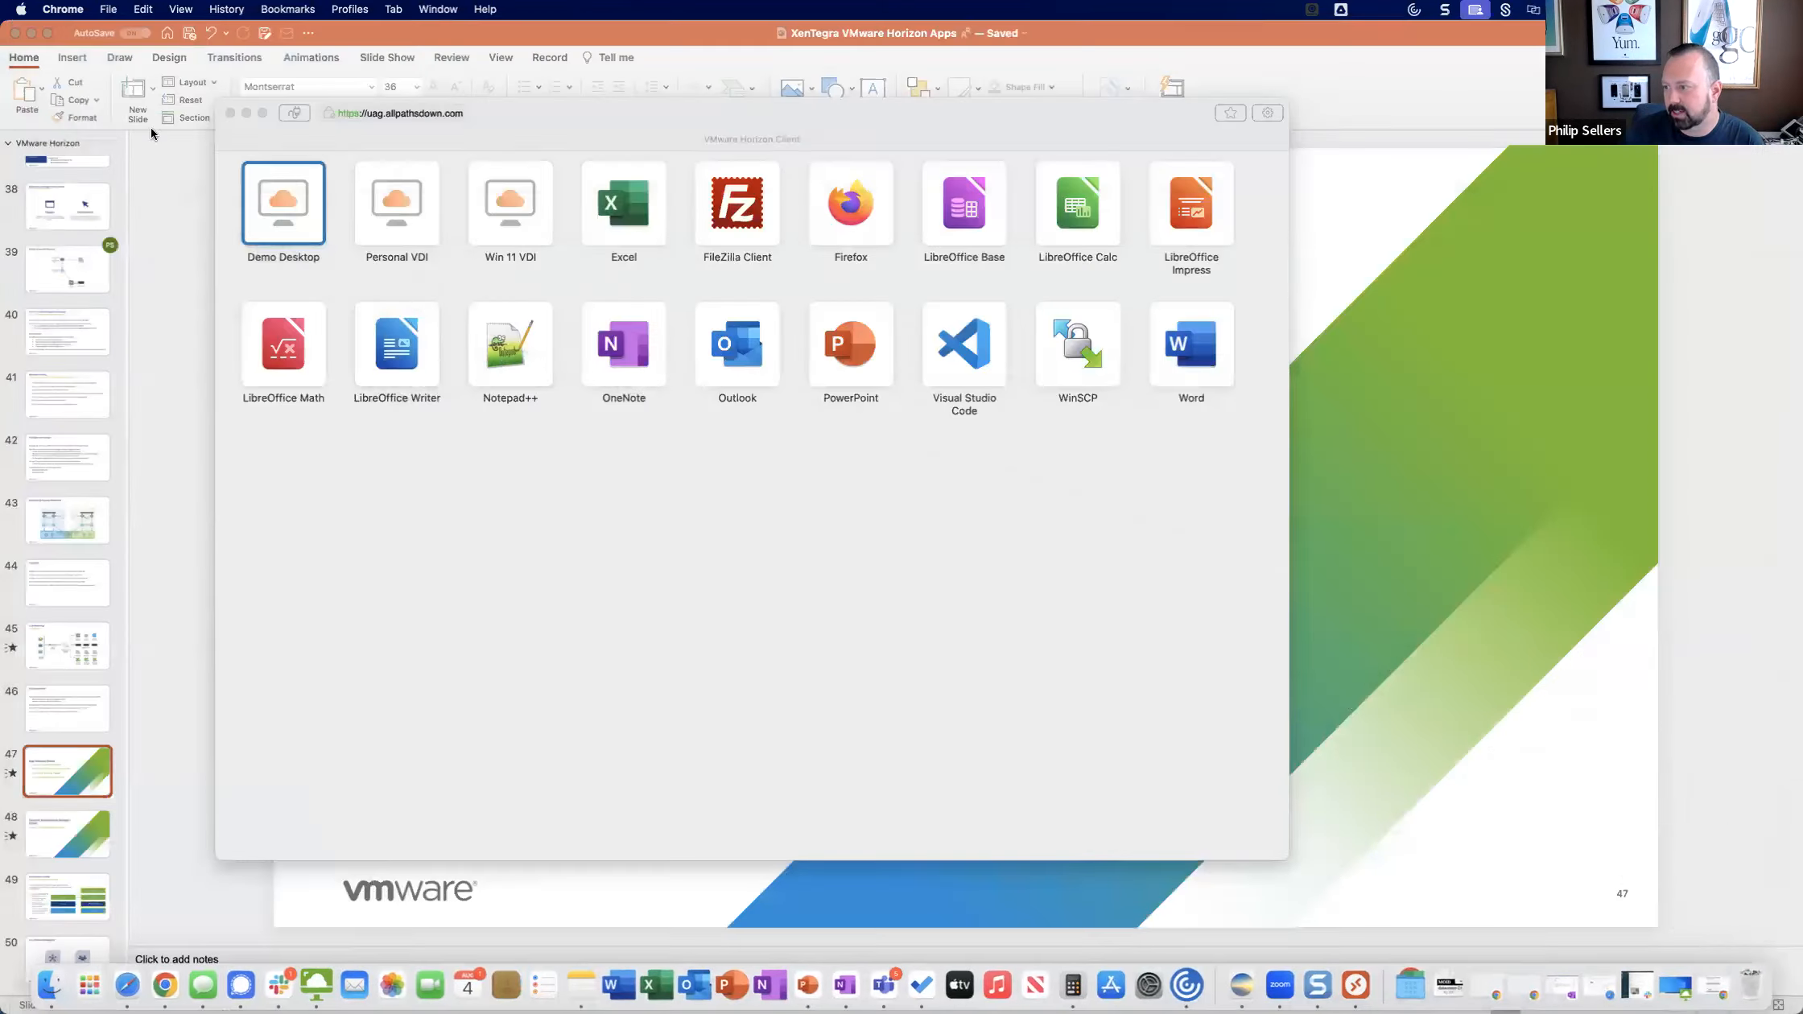
pyautogui.click(246, 112)
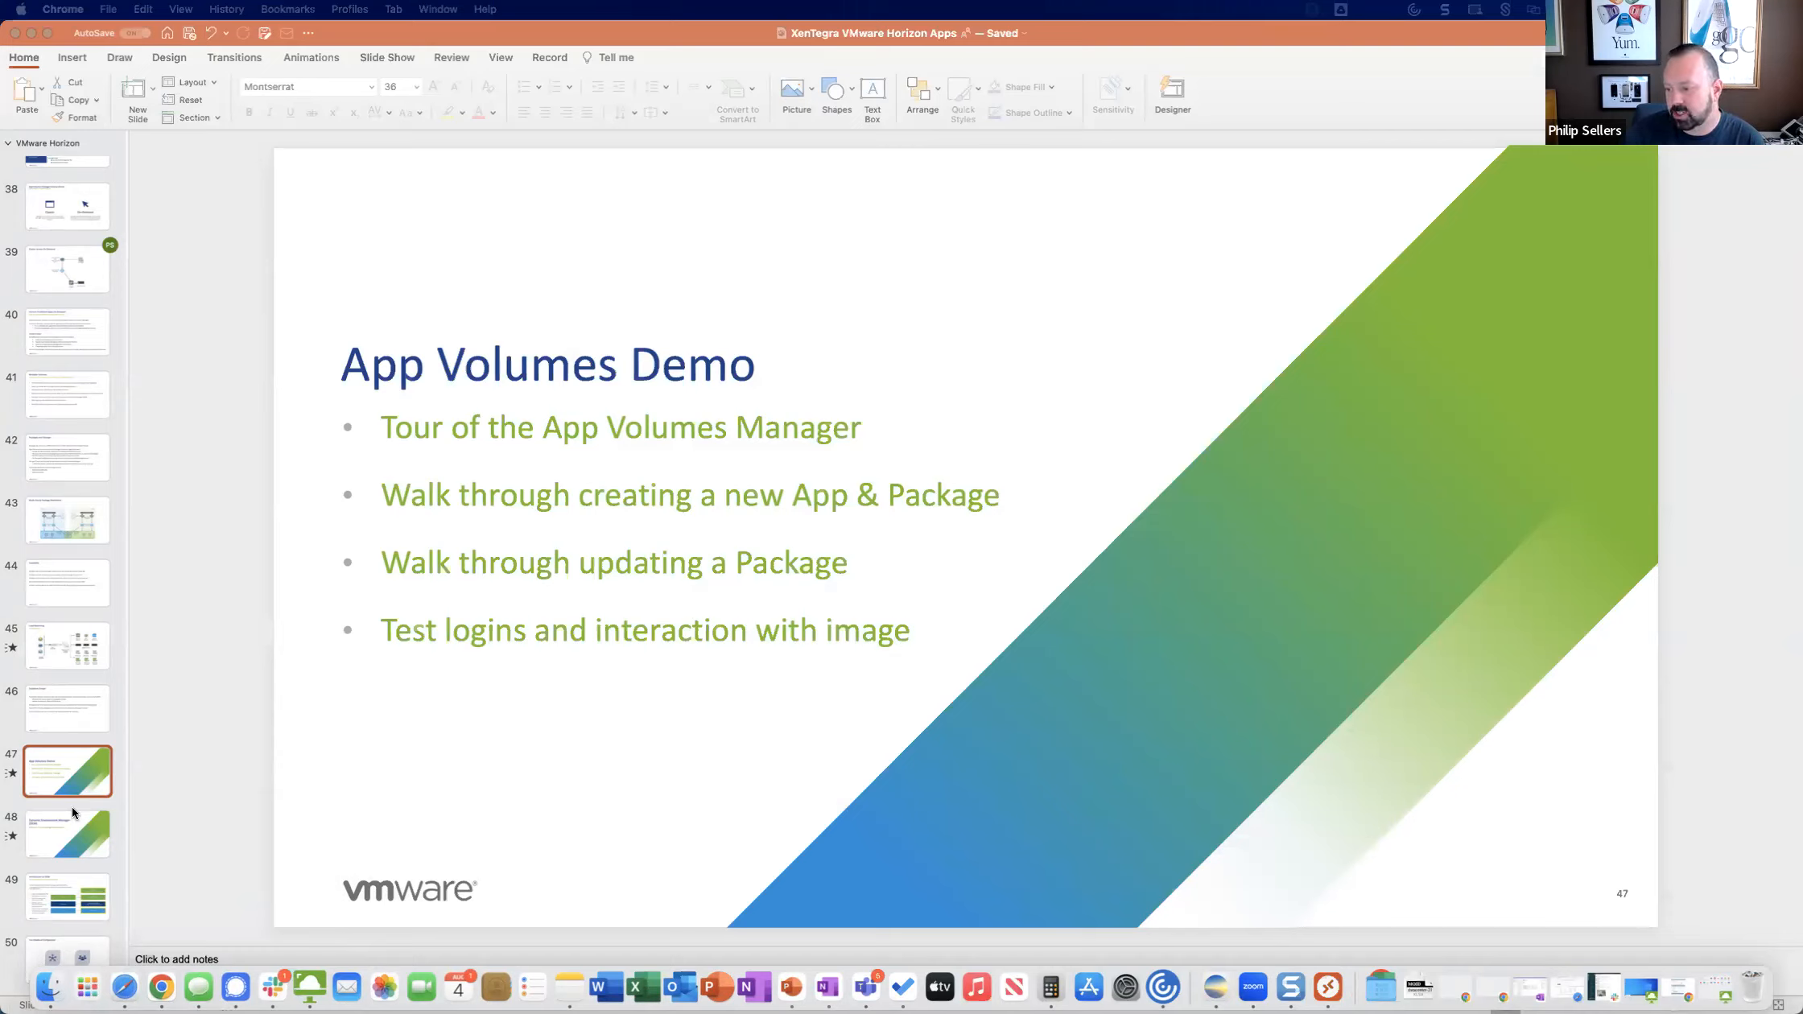
pyautogui.scroll(20, 73, 635)
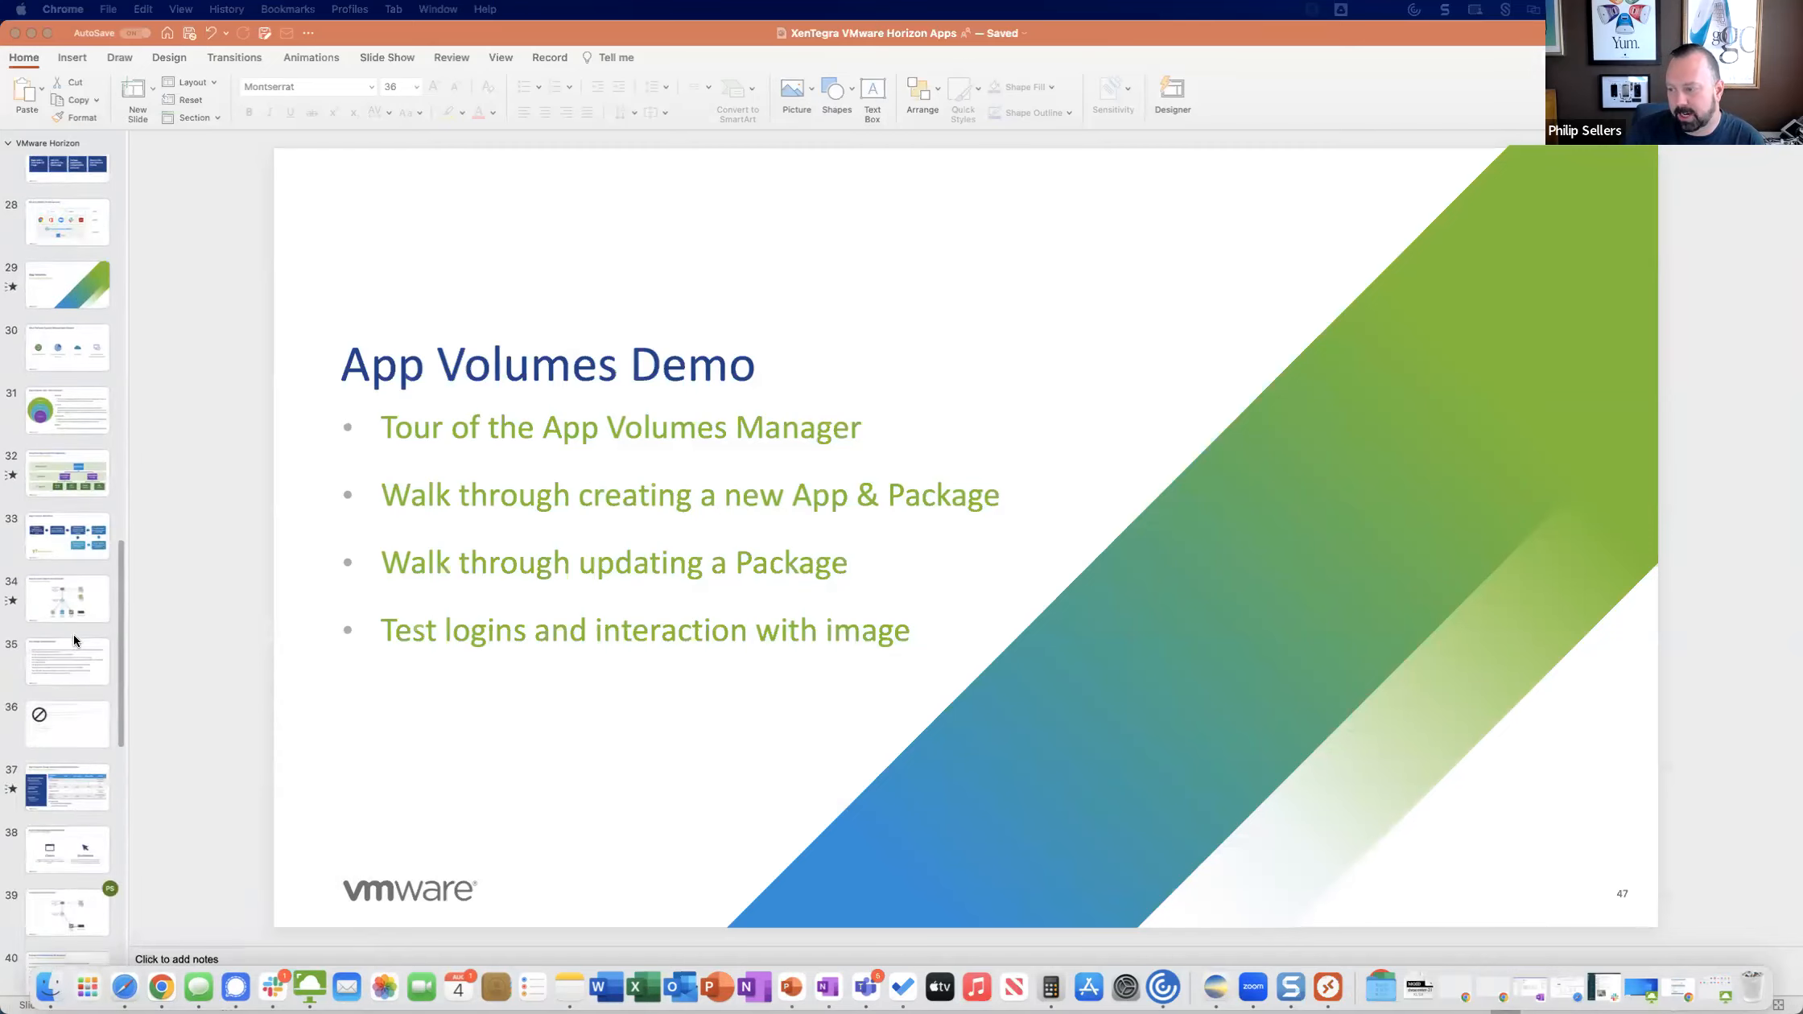
pyautogui.scroll(20, 72, 638)
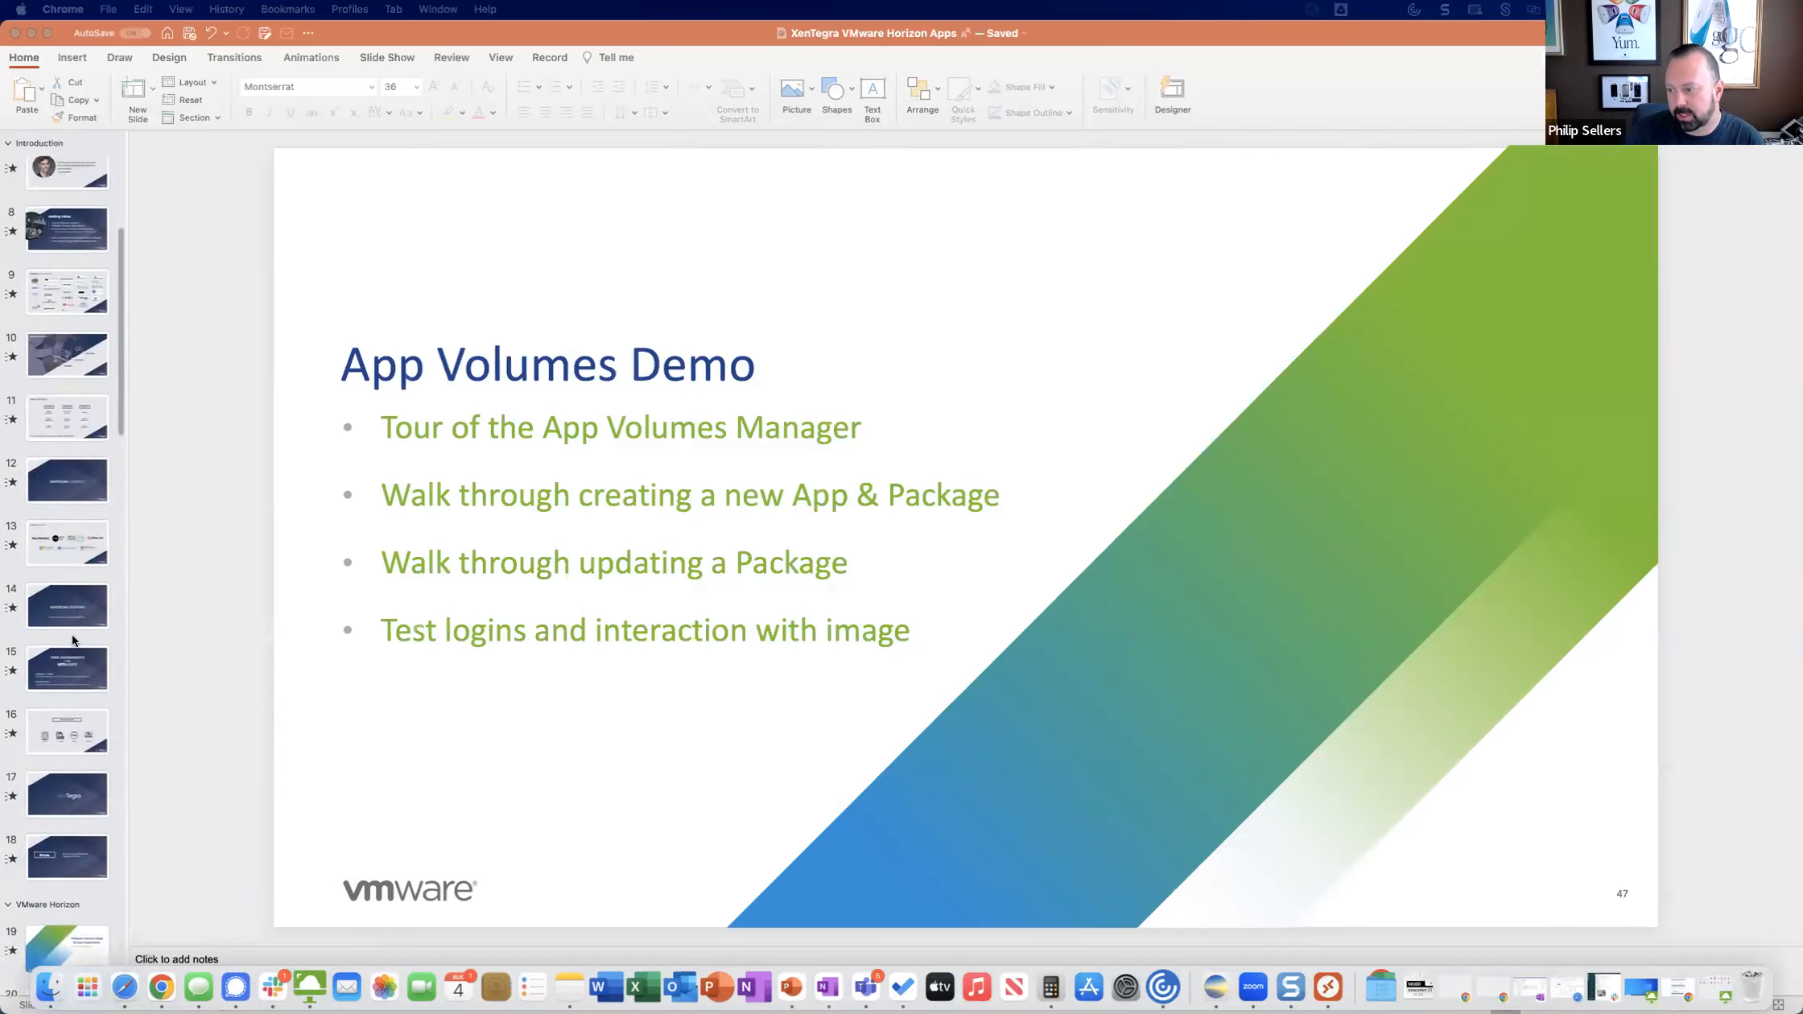
pyautogui.scroll(5, 72, 635)
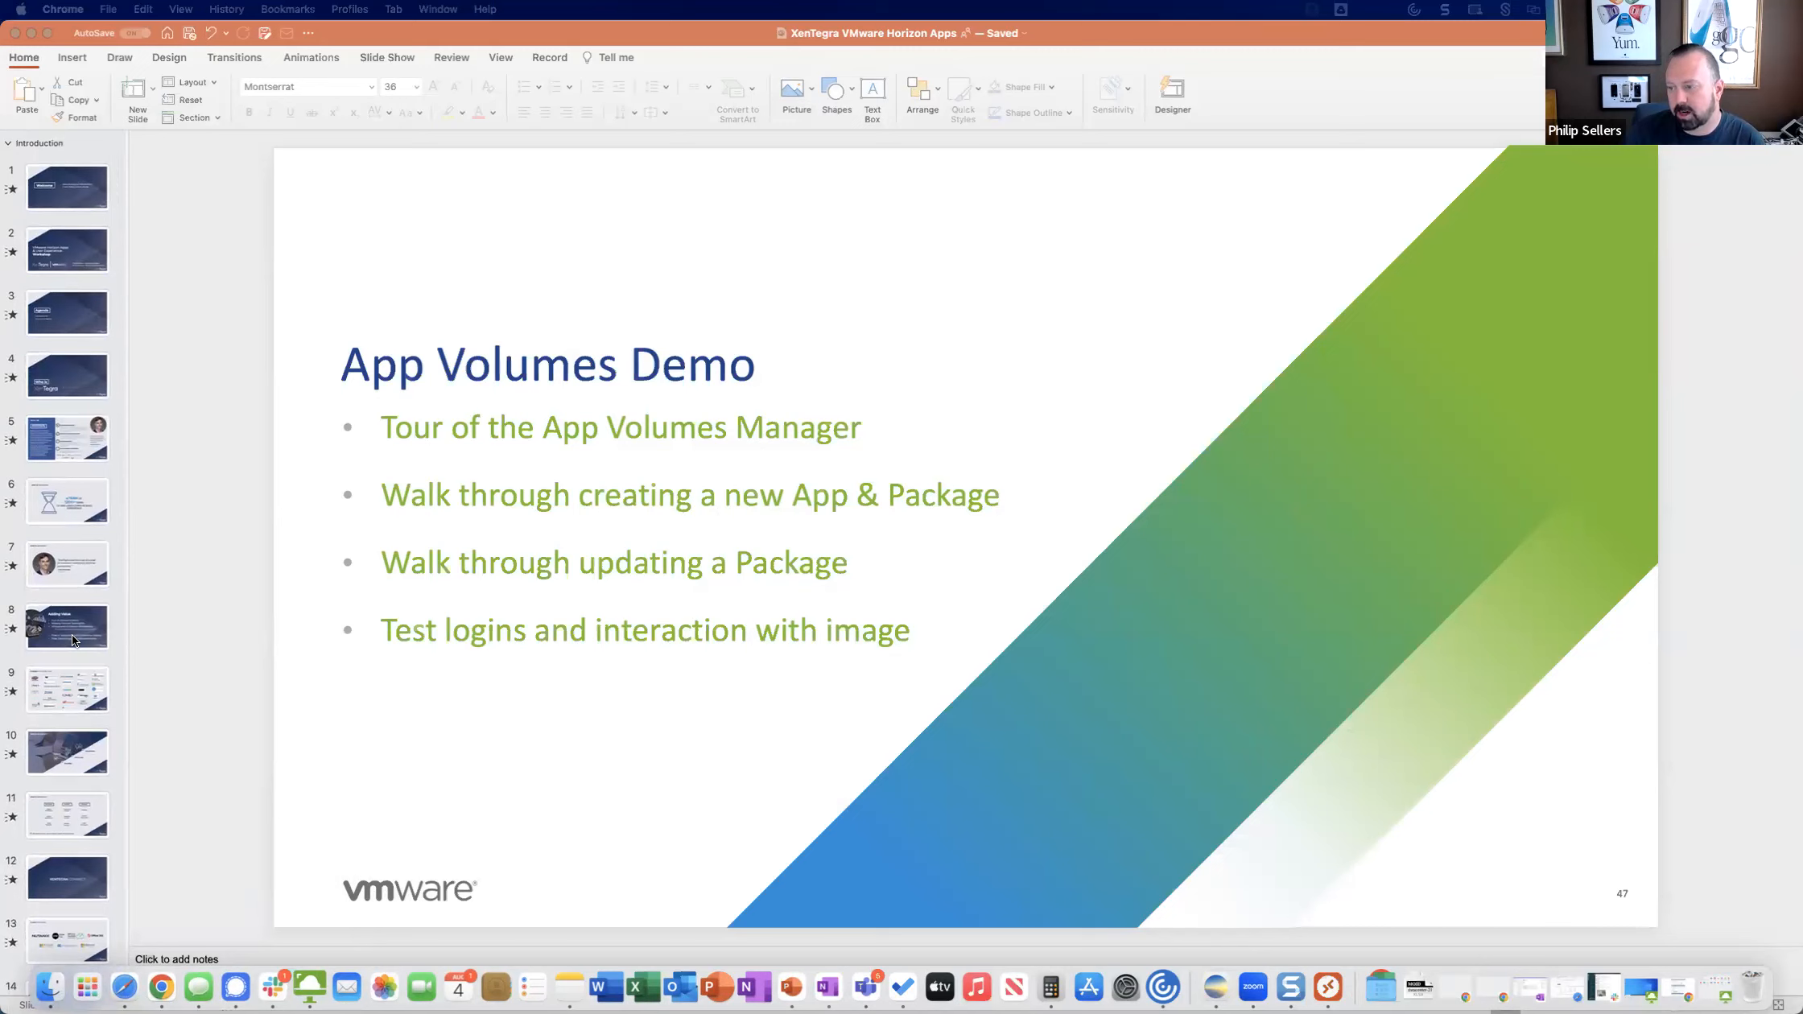